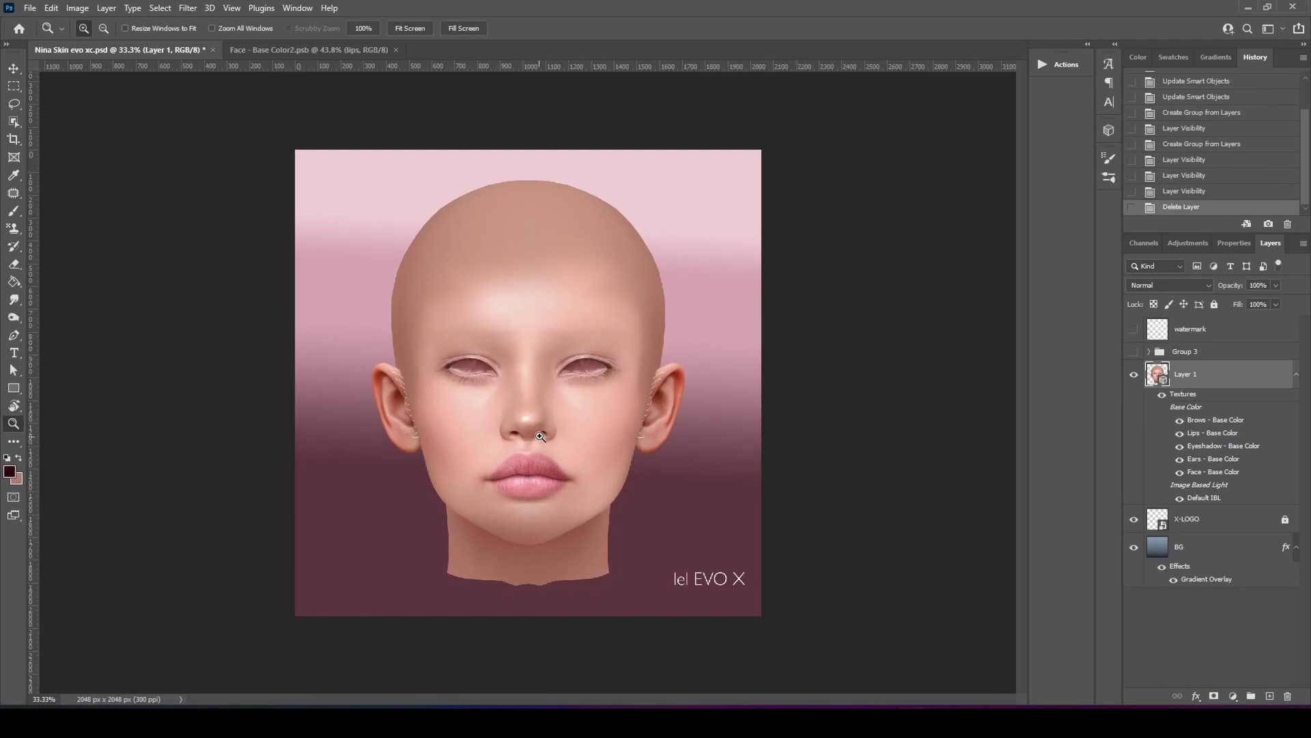
# Step: Open the brush presets and find the SS-skin-textures group for painting texture on the face
pyautogui.click(550, 402)
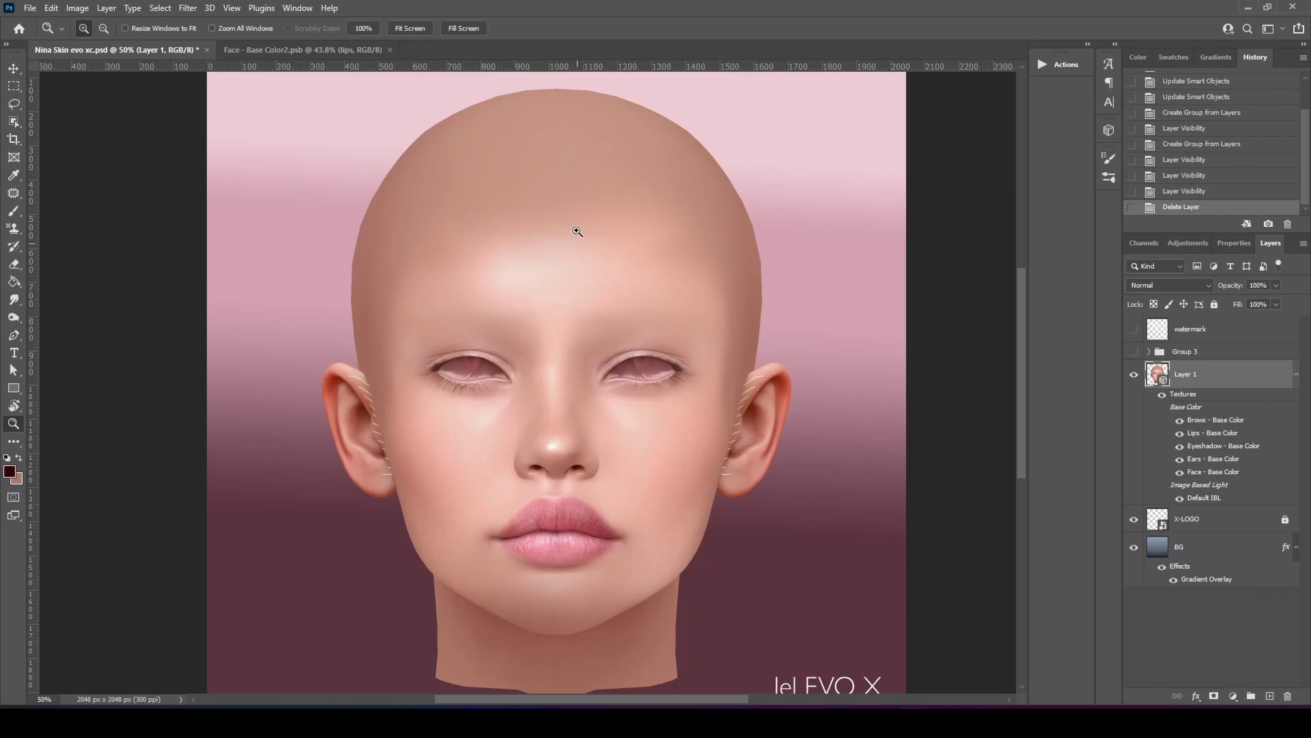
pyautogui.click(566, 426)
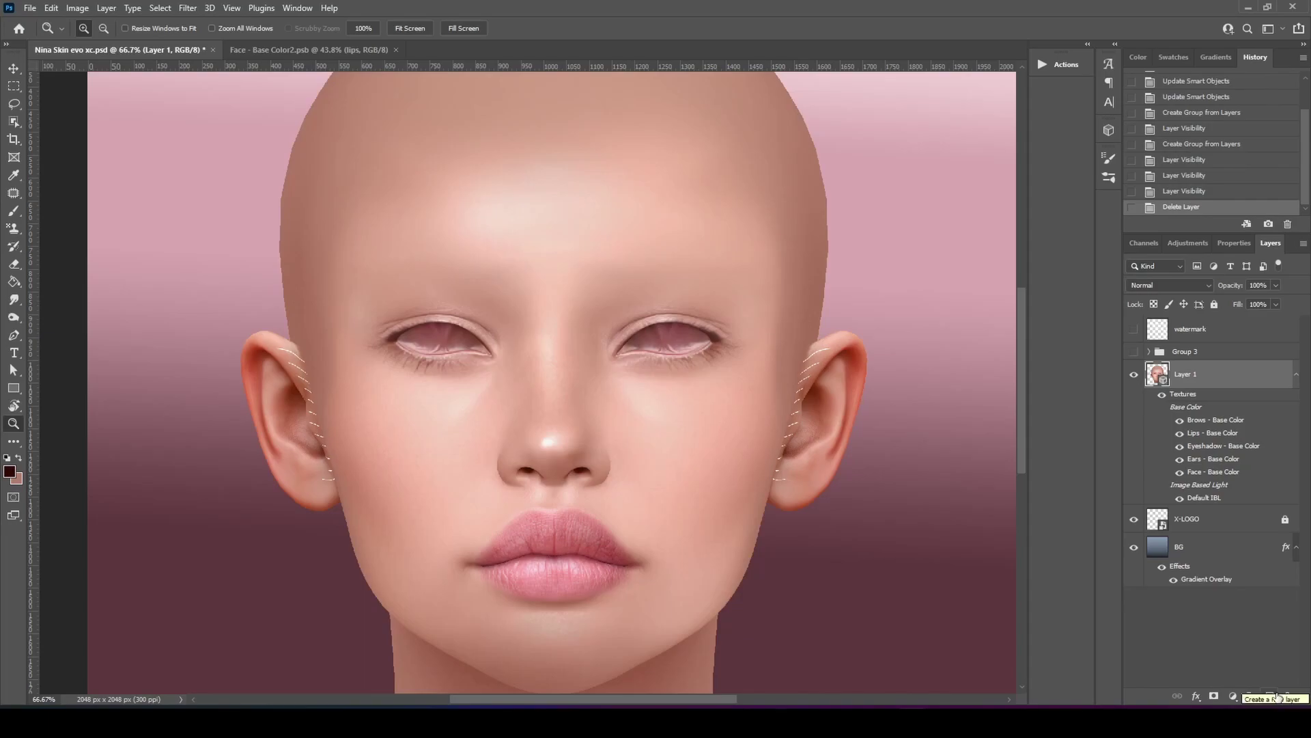
pyautogui.click(1108, 179)
pyautogui.scroll(-5, 910, 396)
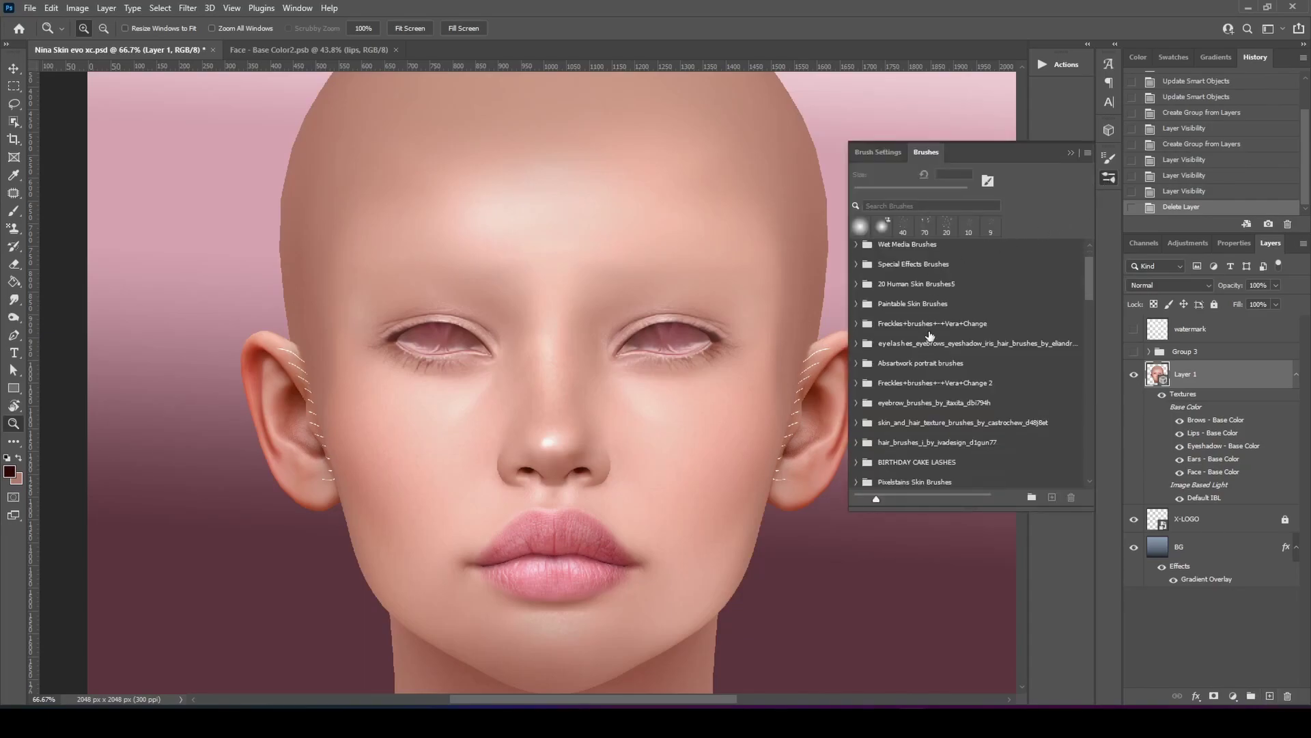
pyautogui.scroll(-3, 910, 396)
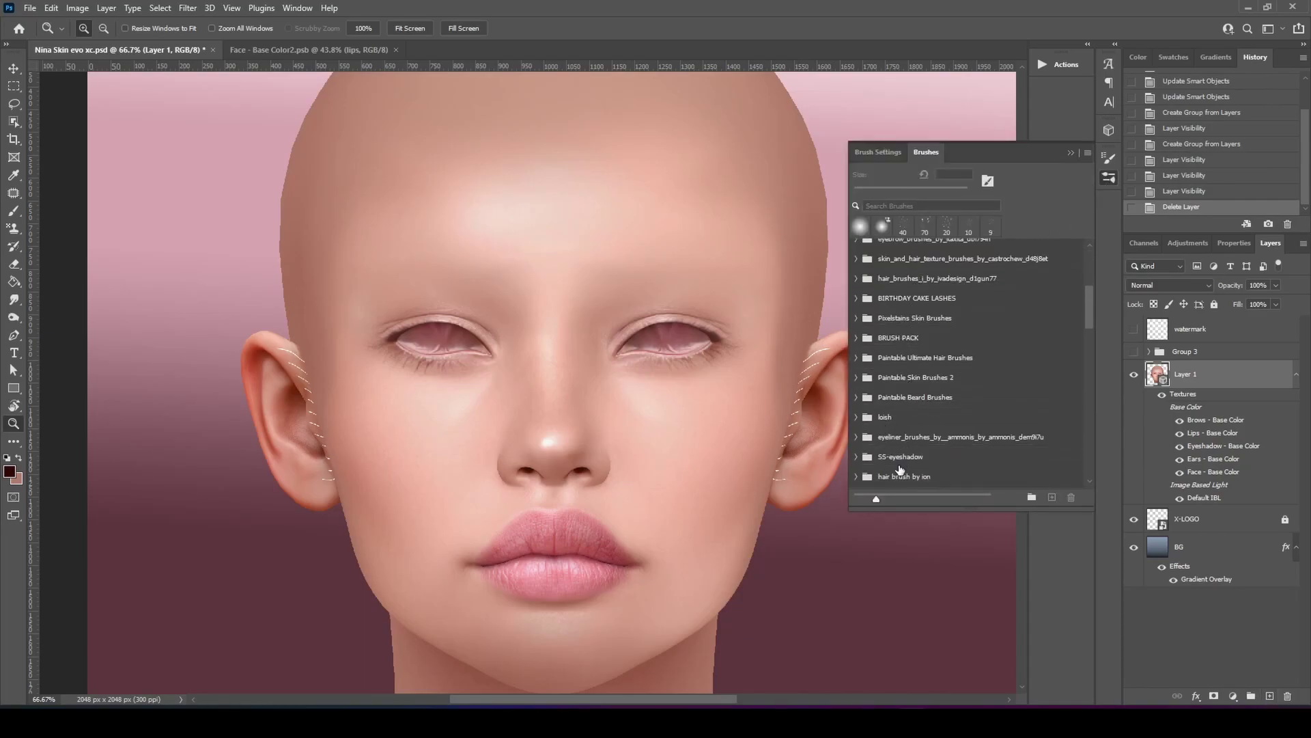
pyautogui.scroll(-3, 915, 410)
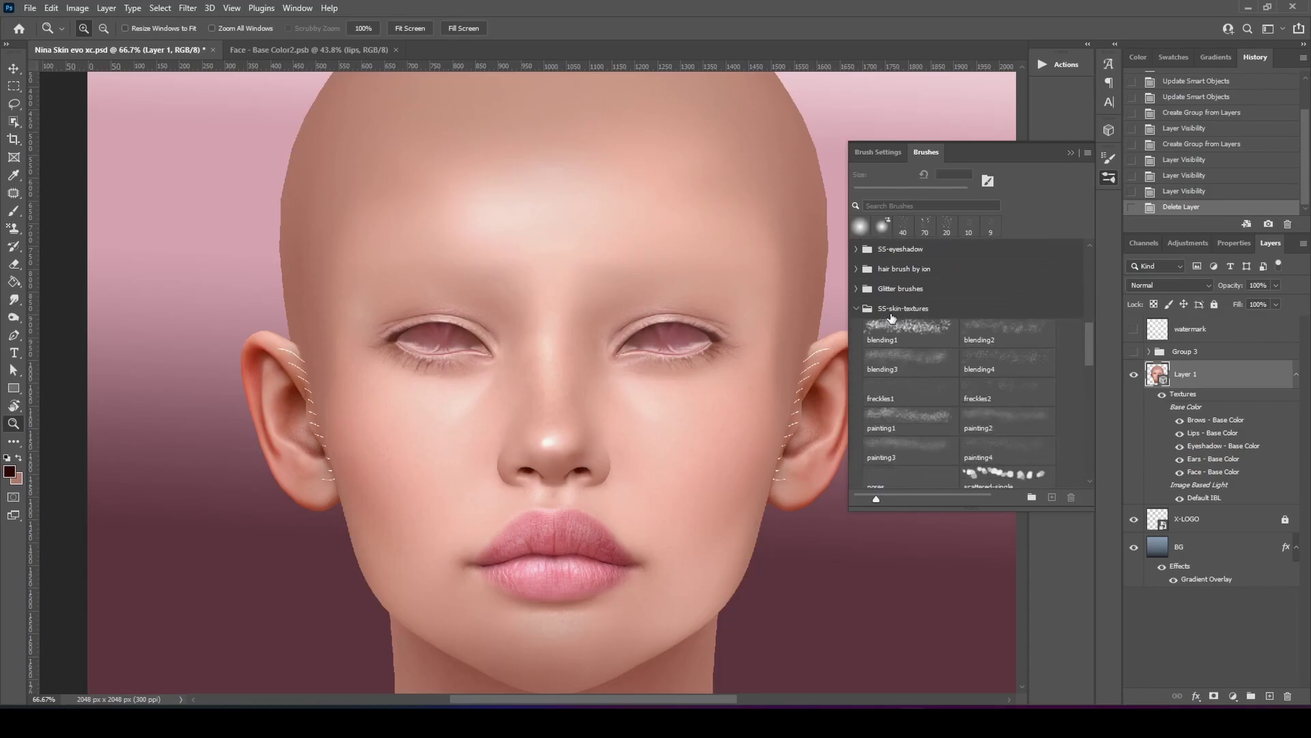
pyautogui.scroll(-1, 902, 317)
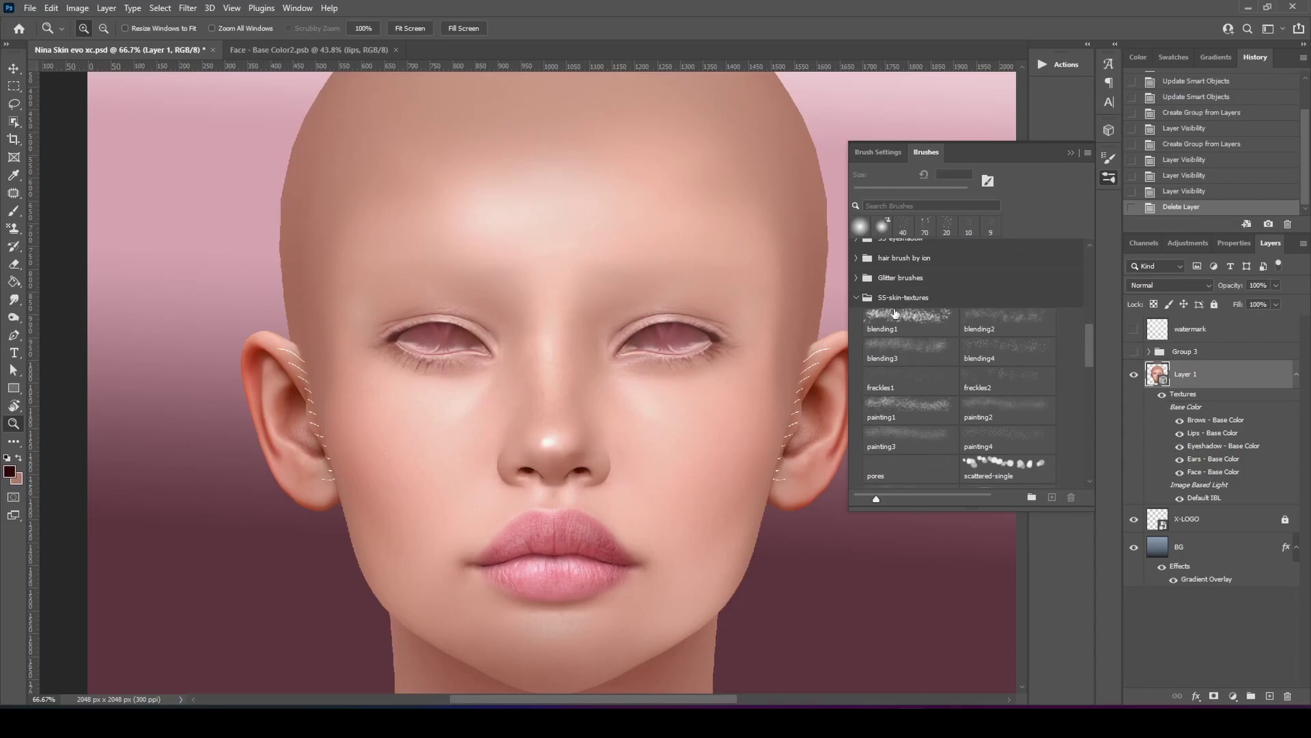
pyautogui.scroll(-2, 915, 320)
pyautogui.click(899, 316)
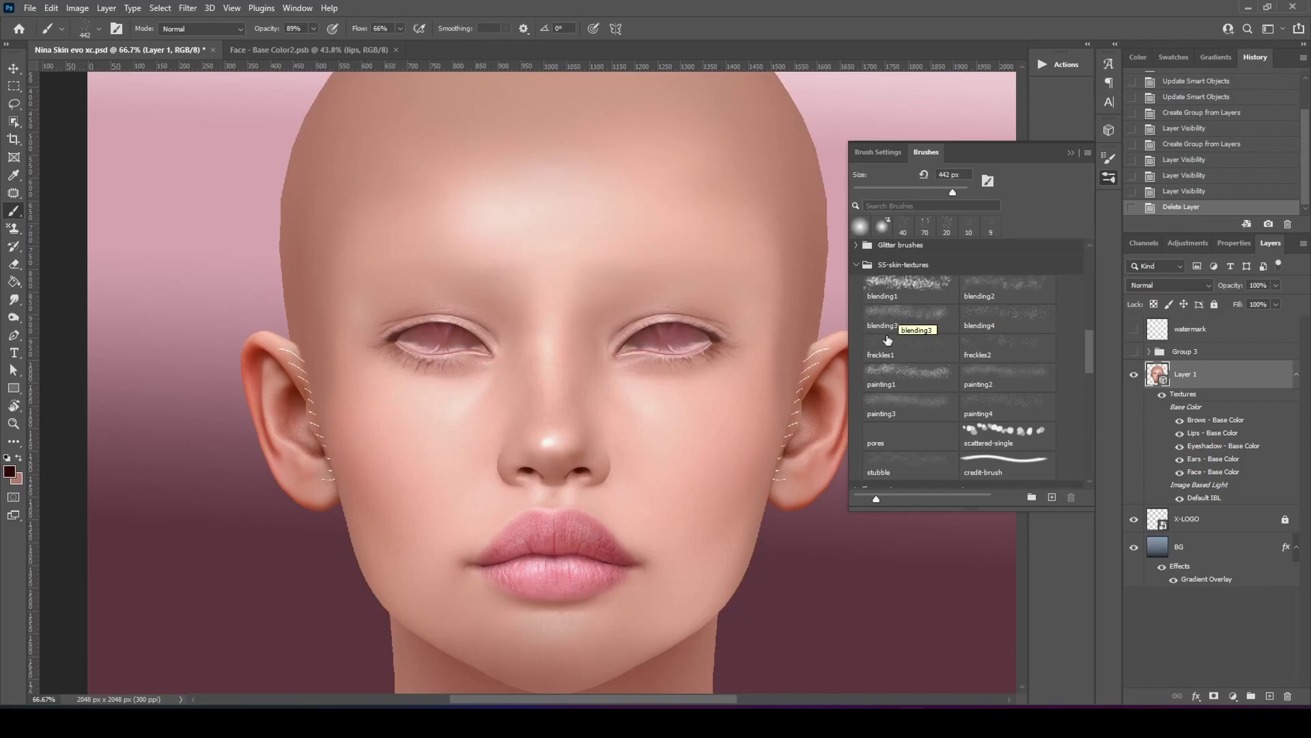
# Step: Try the blending2 skin-texture brush on the face and undo the stroke
pyautogui.click(1022, 306)
pyautogui.click(1015, 294)
pyautogui.click(1013, 291)
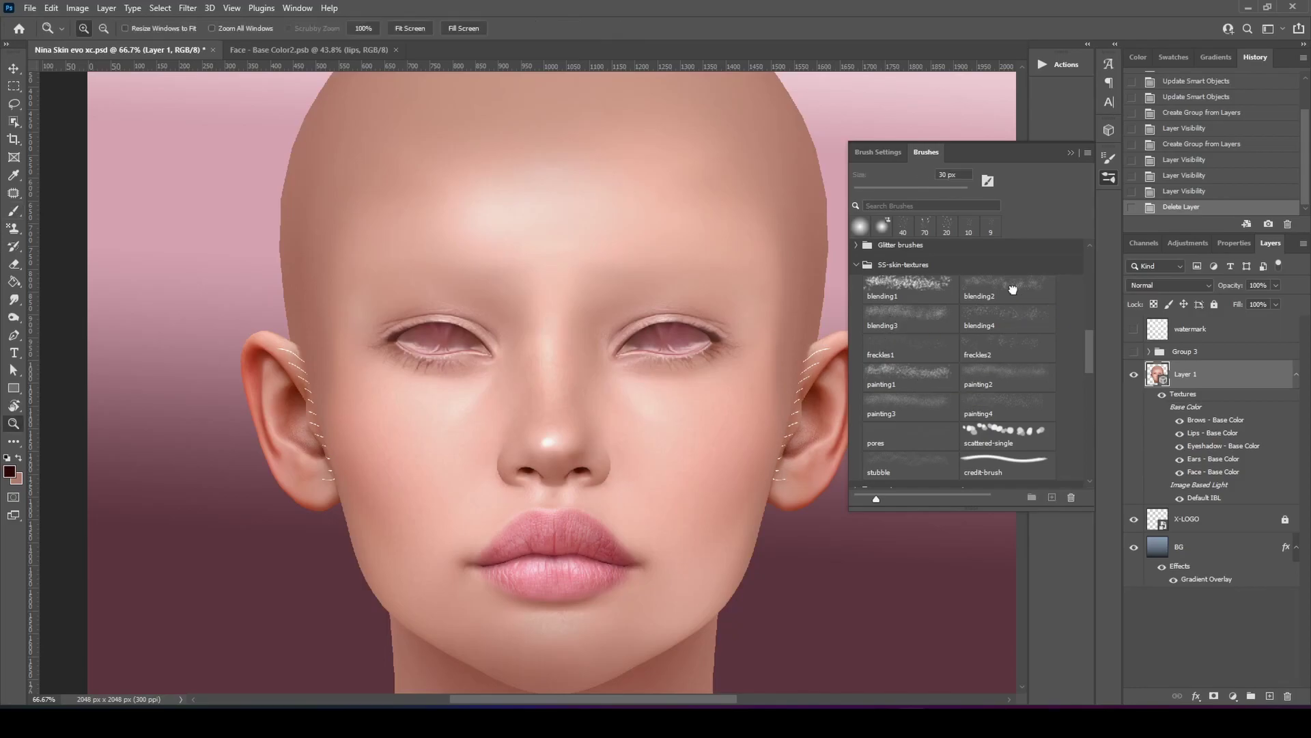
pyautogui.click(1013, 289)
pyautogui.click(642, 411)
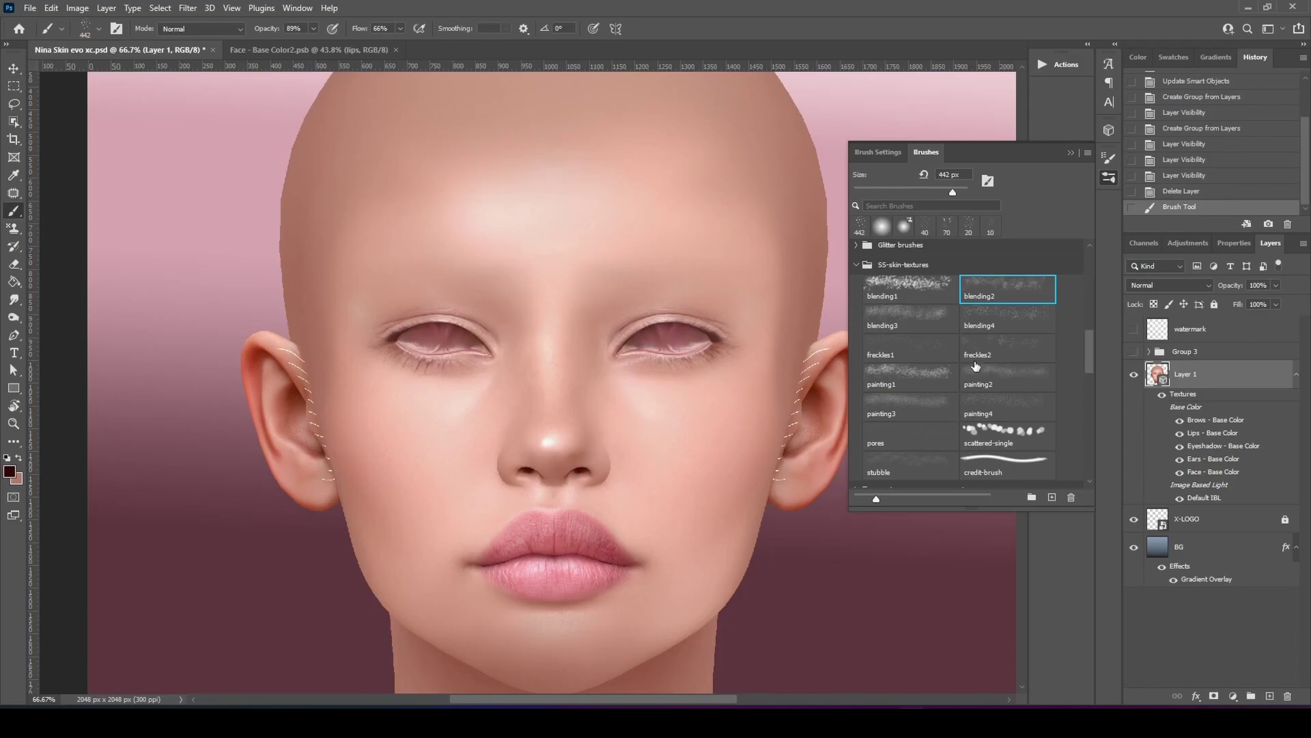
pyautogui.hotkey('ctrl', 'z')
# Step: Choose the blending3 skin-texture brush and add a new empty layer above Layer 1
pyautogui.click(908, 268)
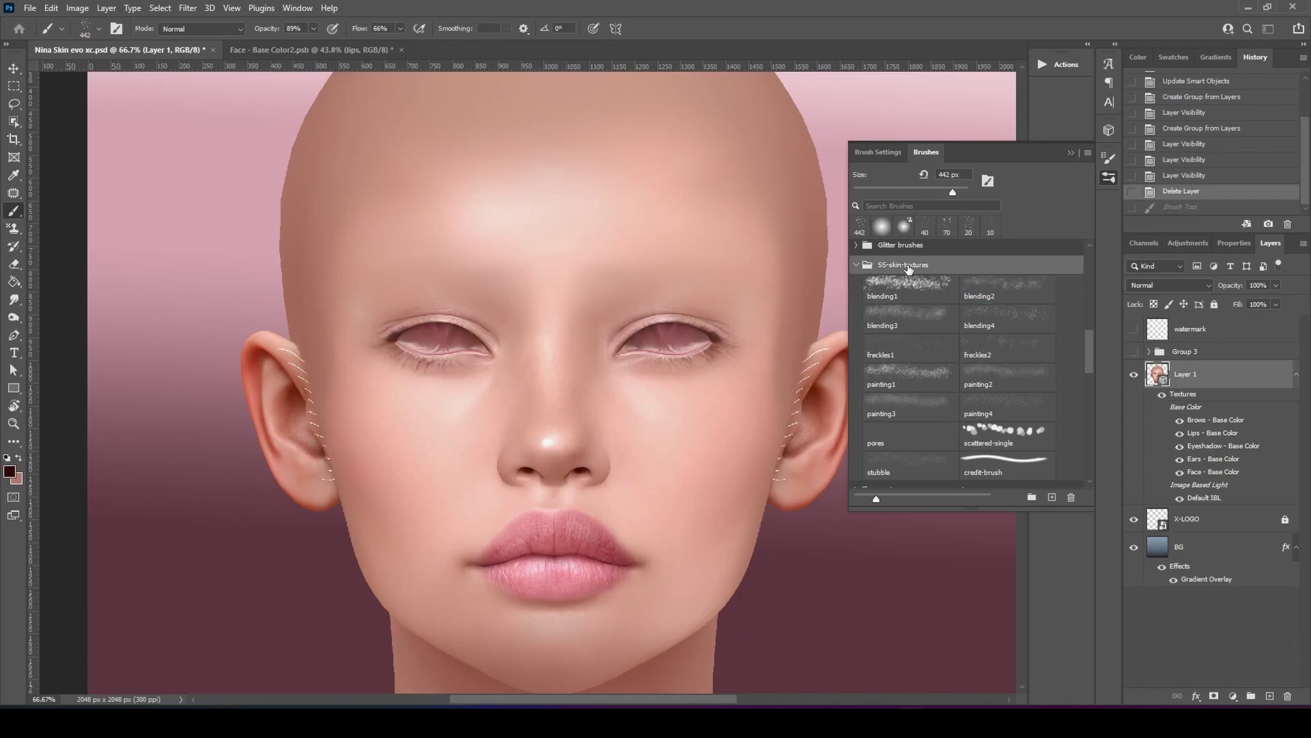
pyautogui.click(910, 324)
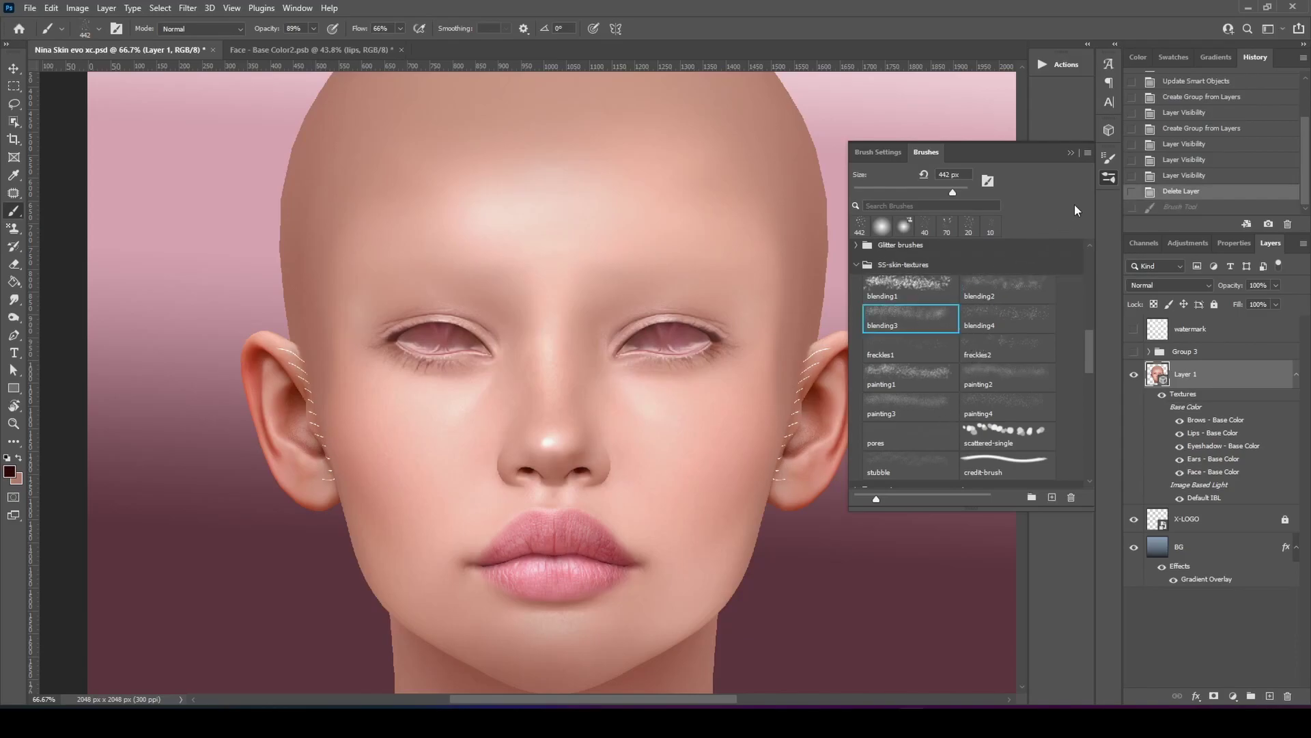
pyautogui.click(1069, 153)
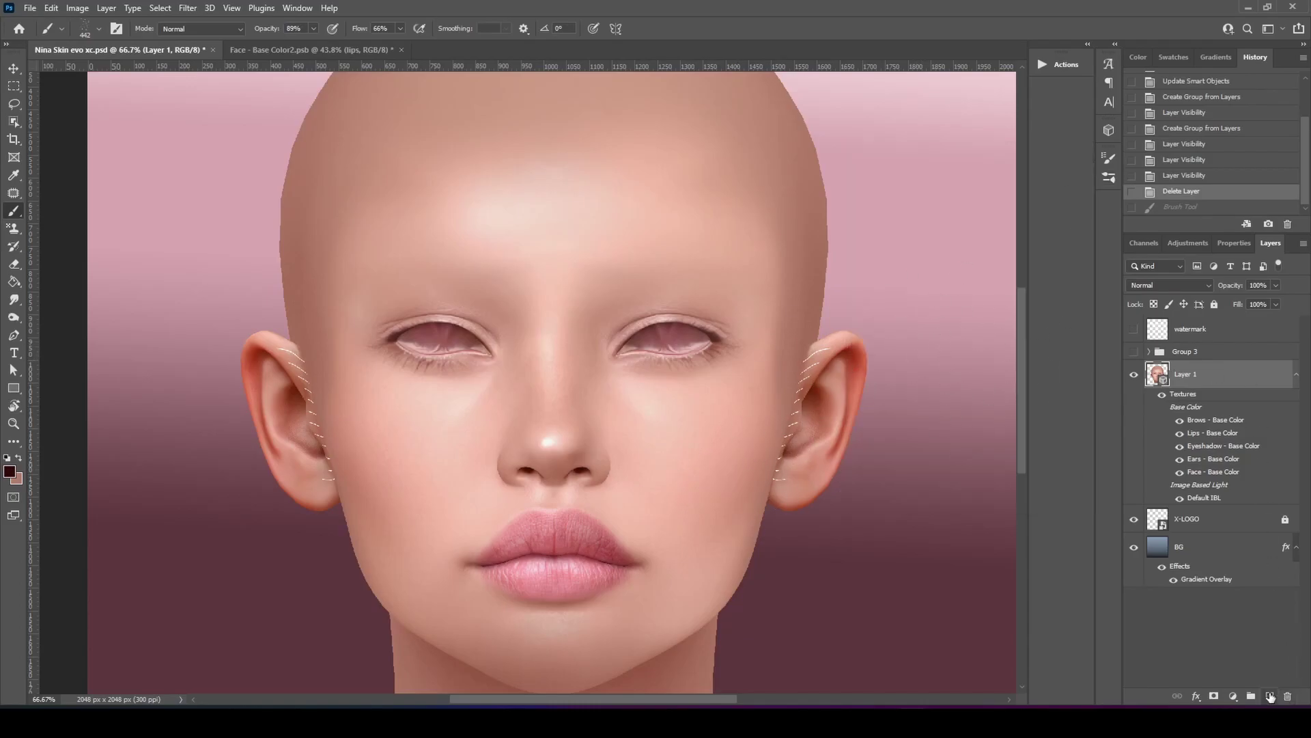
pyautogui.click(1271, 695)
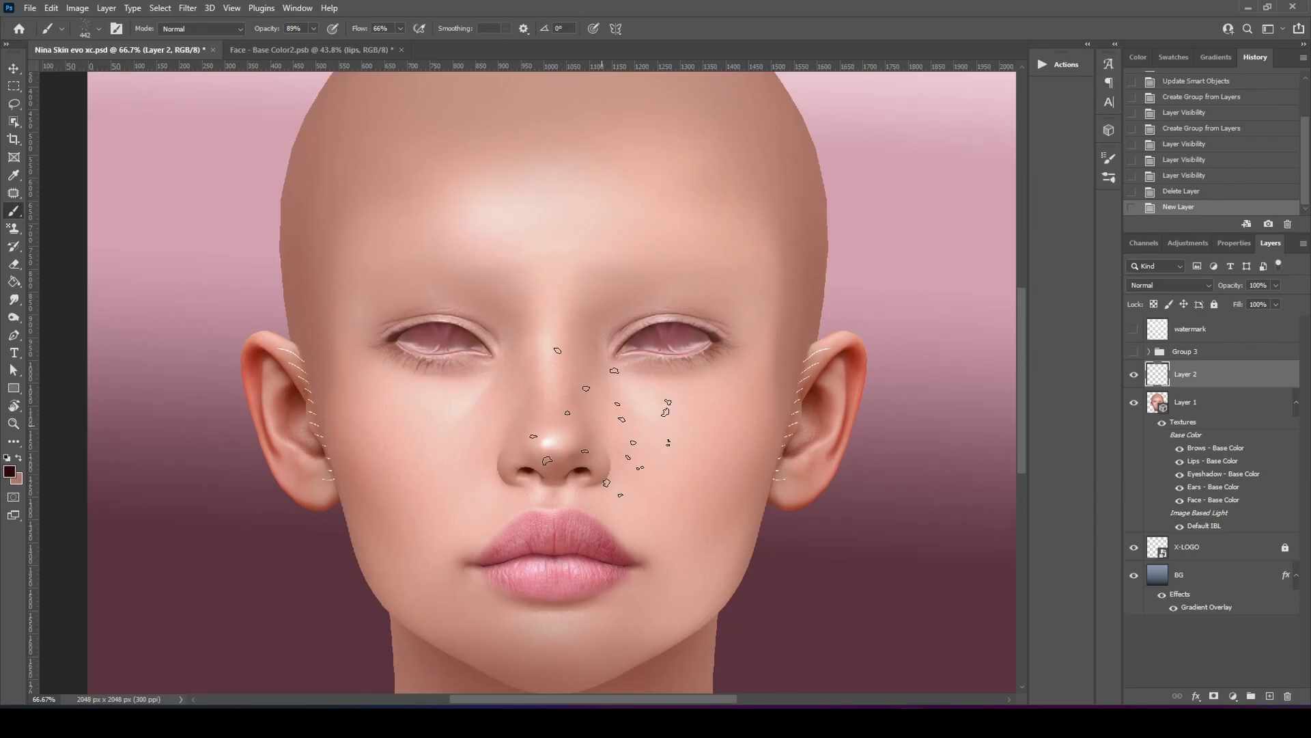
# Step: Reduce the brush size to about 70 px and sample a light pink skin tone beneath the eye
pyautogui.press('[')
pyautogui.press('[')
pyautogui.press('[')
pyautogui.press('[')
pyautogui.press('z')
pyautogui.click(600, 377)
pyautogui.press('b')
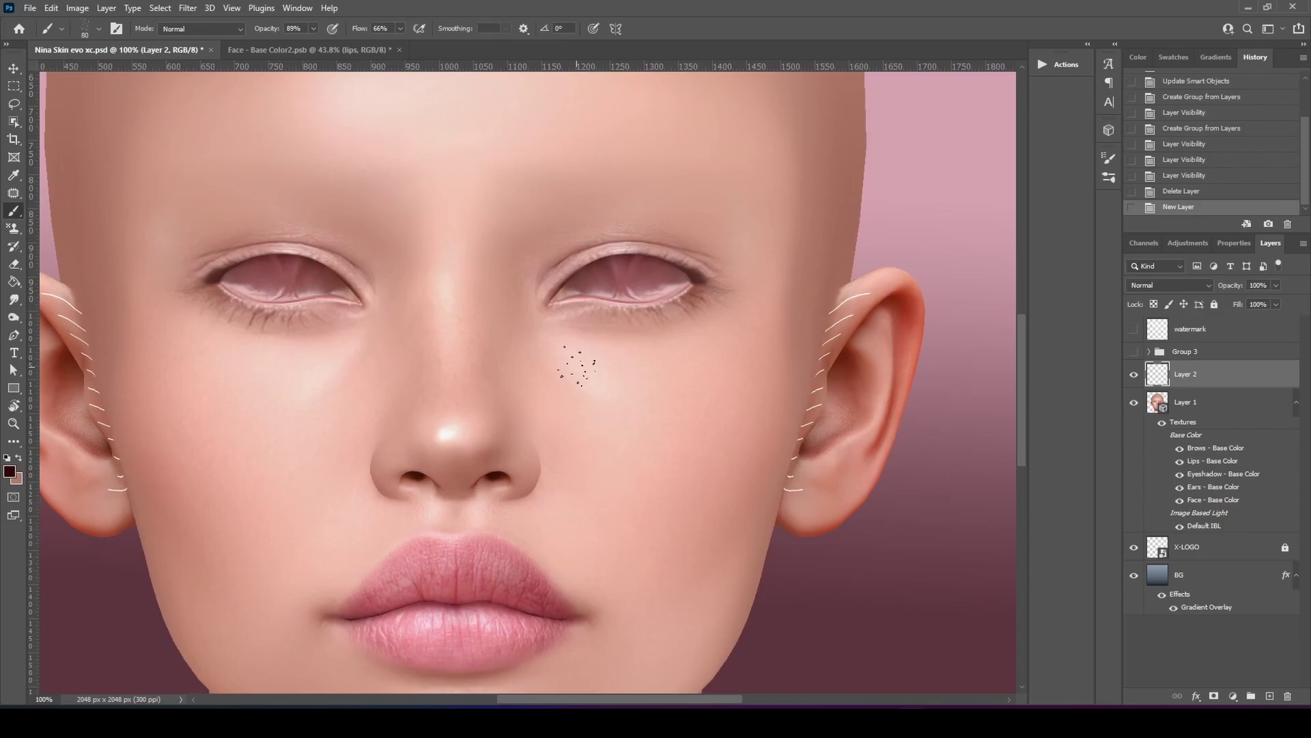
pyautogui.keyDown('alt'); pyautogui.click(588, 346); pyautogui.keyUp('alt')
pyautogui.scroll(3, 608, 382)
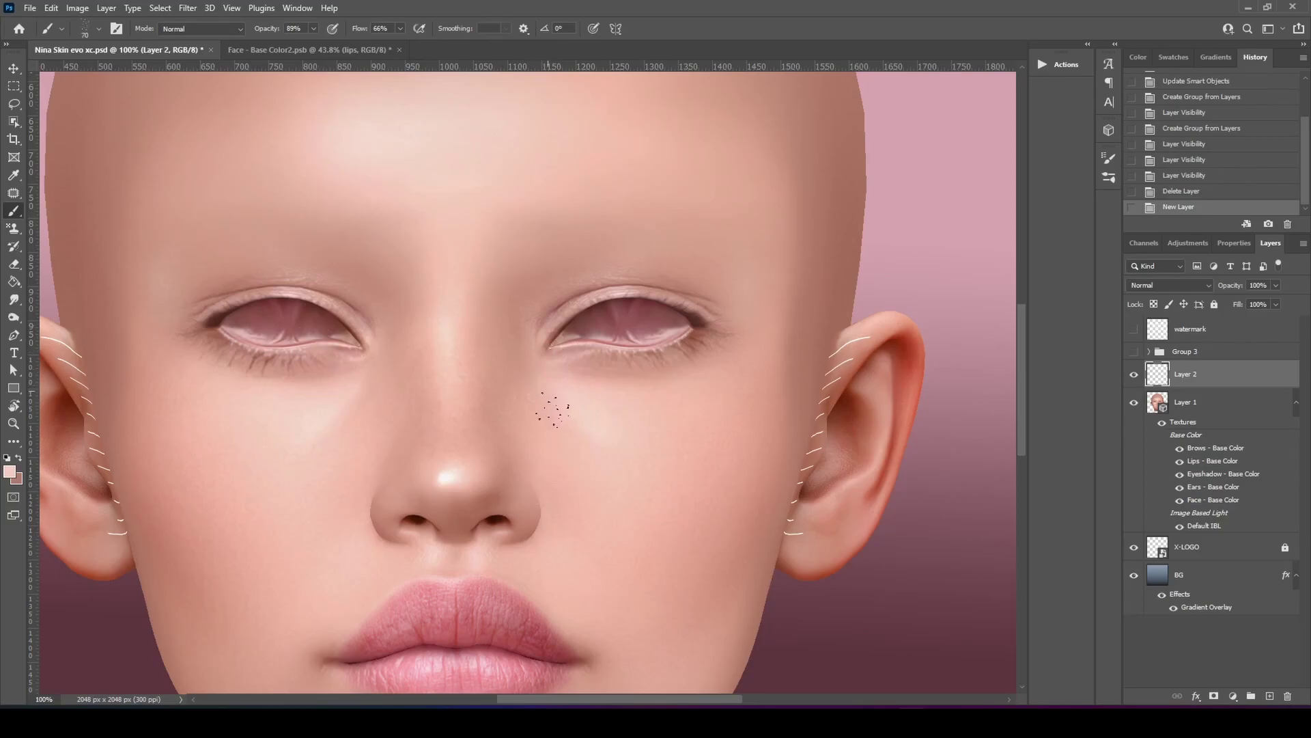
# Step: Try light pink texture strokes on the cheek beneath the eye, undoing each one
pyautogui.moveTo(586, 386)
pyautogui.mouseDown()
pyautogui.moveTo(631, 397)
pyautogui.moveTo(558, 397)
pyautogui.moveTo(585, 409)
pyautogui.mouseUp()
pyautogui.hotkey('ctrl', 'z')
pyautogui.hotkey('ctrl', 'z')
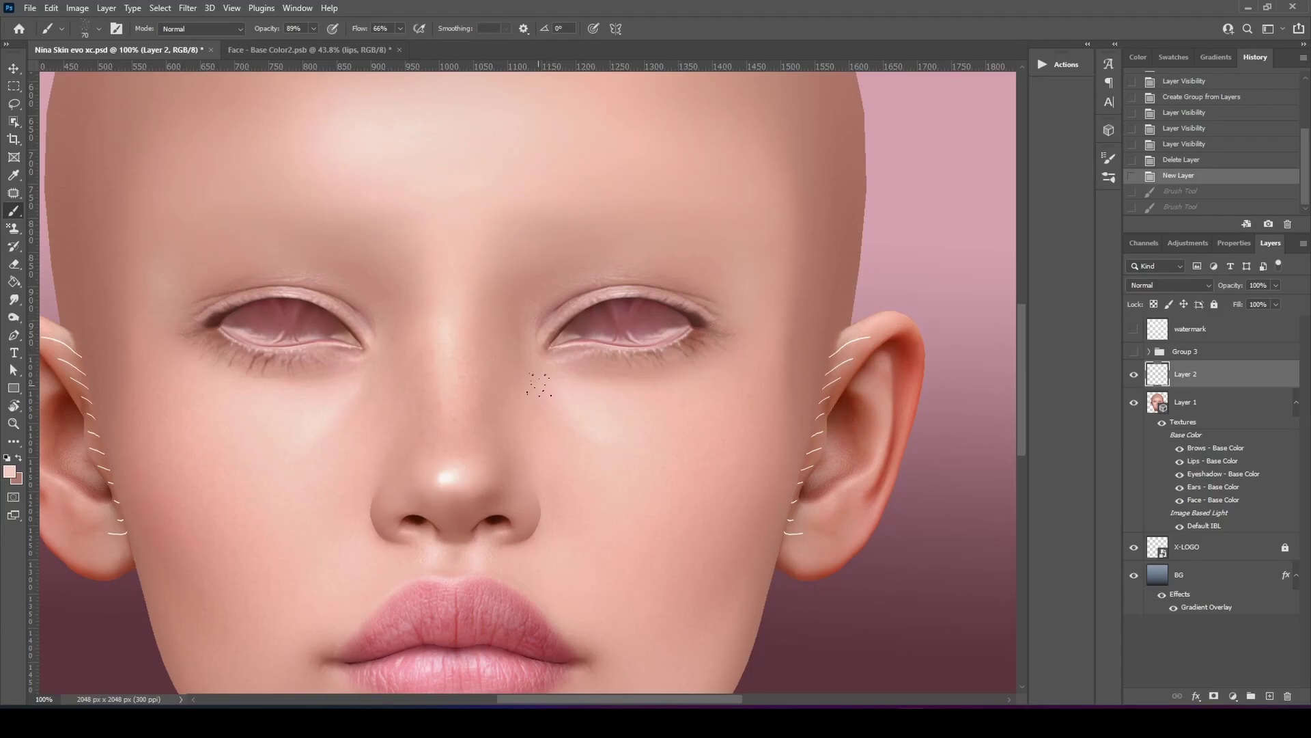
pyautogui.moveTo(545, 388); pyautogui.dragTo(578, 397)
pyautogui.hotkey('ctrl', 'z')
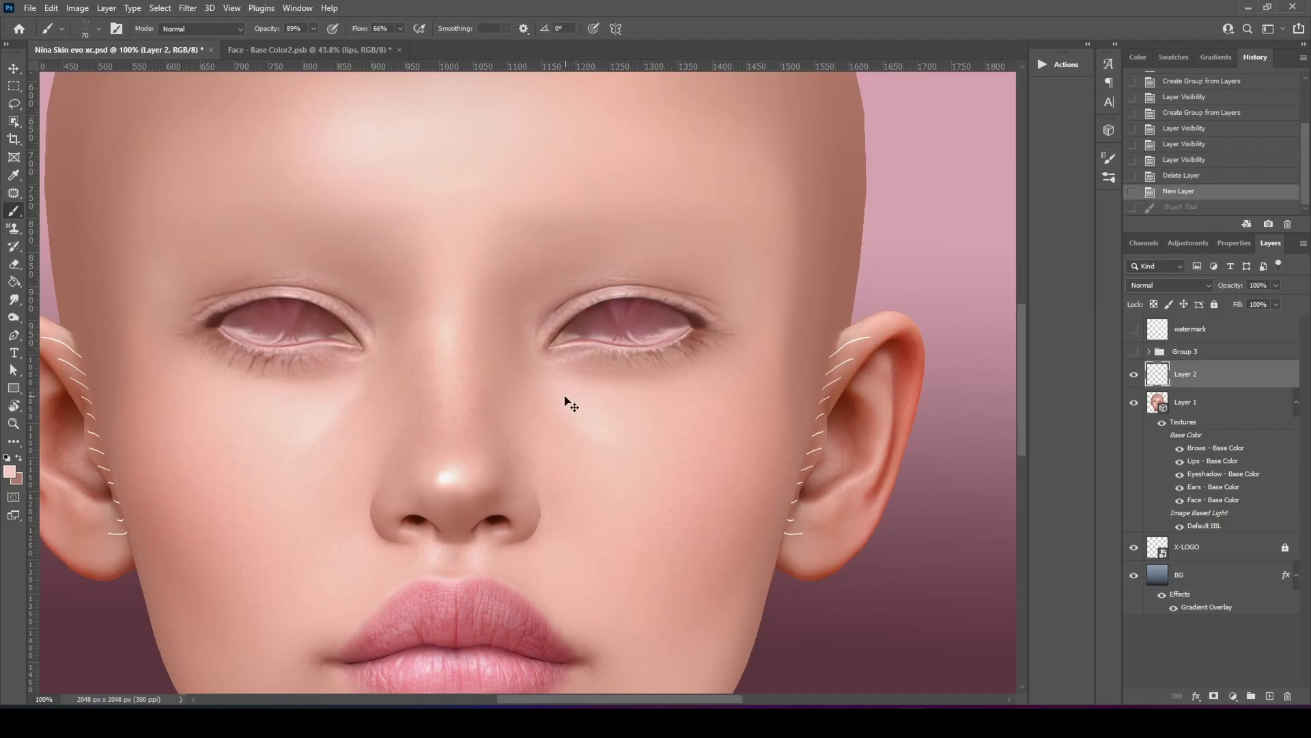
# Step: Set the texture brush to 60 px with 100% opacity and 48% flow
pyautogui.press('[')
pyautogui.moveTo(259, 30); pyautogui.dragTo(278, 31)
pyautogui.click(382, 28)
pyautogui.write('48')
# Step: Paint subtle light pink skin texture on the cheek beside the nose, between the brows and on the forehead
pyautogui.moveTo(560, 489); pyautogui.dragTo(577, 483)
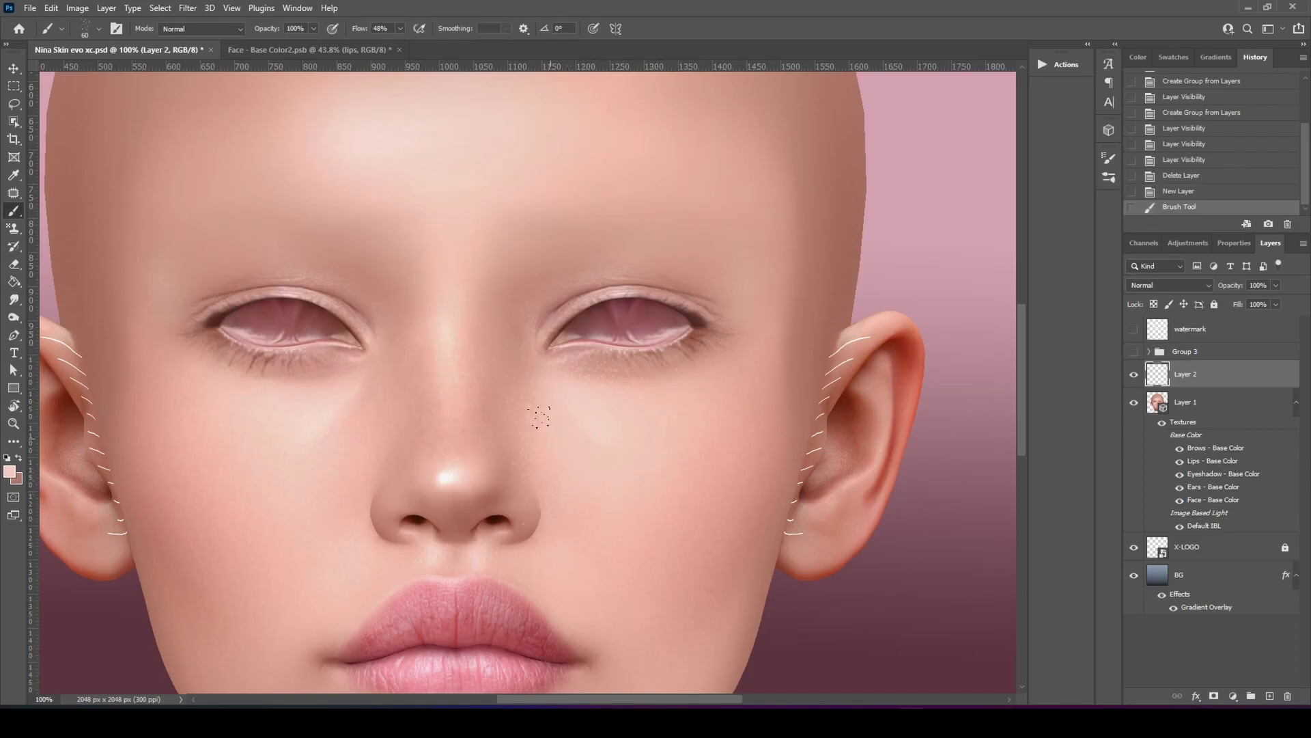
pyautogui.moveTo(719, 386); pyautogui.dragTo(644, 321)
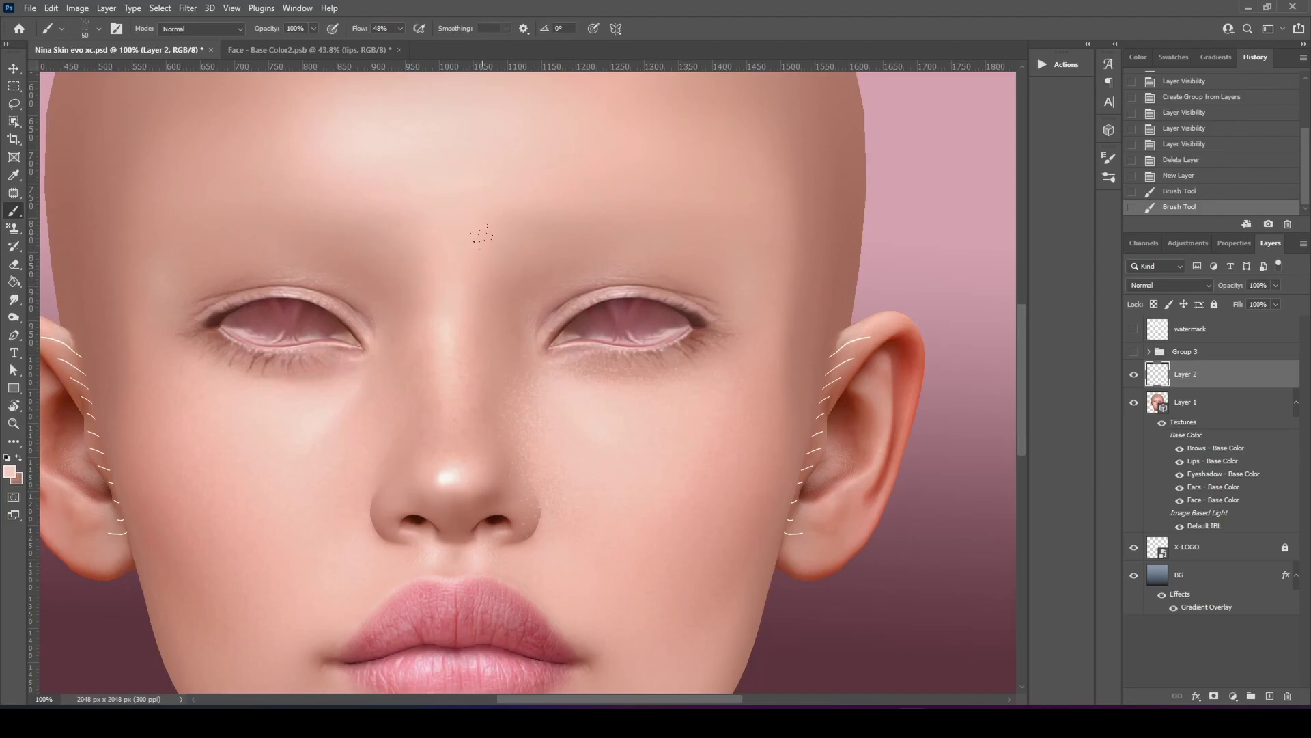
pyautogui.moveTo(481, 235); pyautogui.dragTo(464, 233)
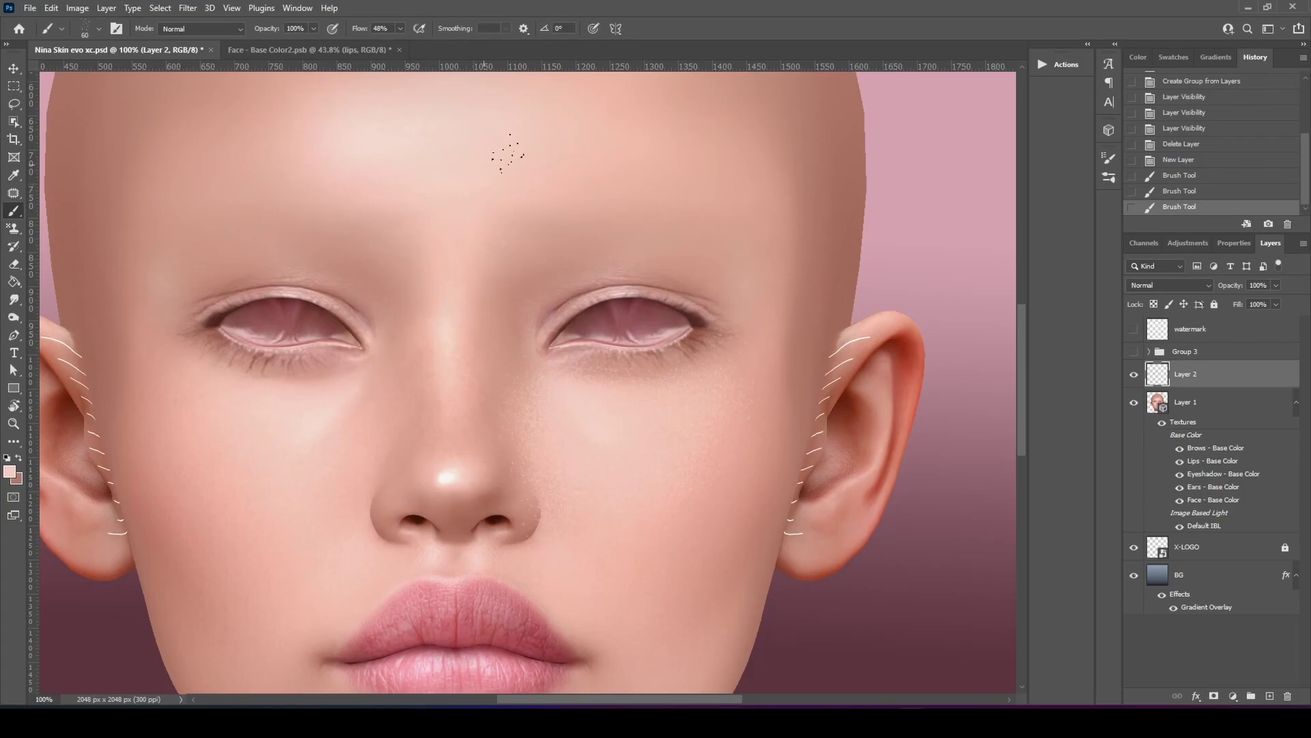
pyautogui.moveTo(502, 162); pyautogui.dragTo(506, 158)
# Step: Change the foreground colour to a paler, near-white pink for the skin highlights
pyautogui.press('i')
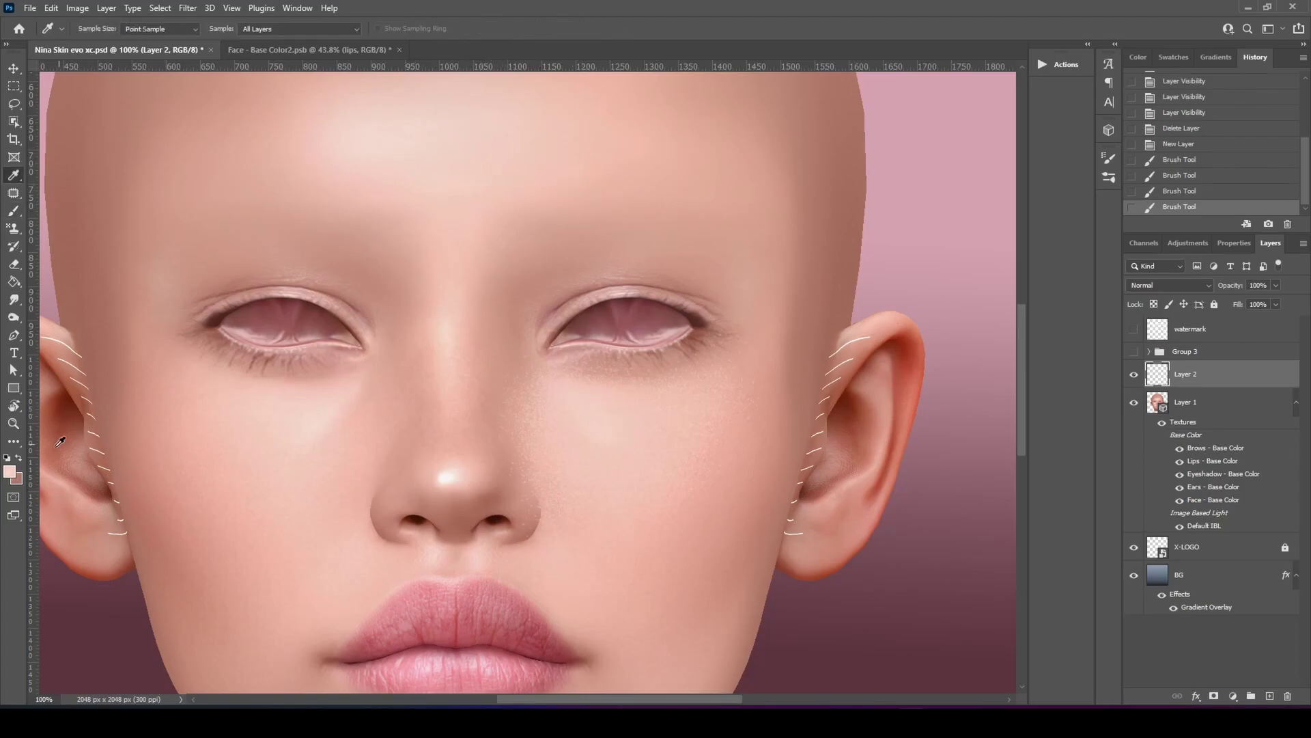
pyautogui.click(10, 469)
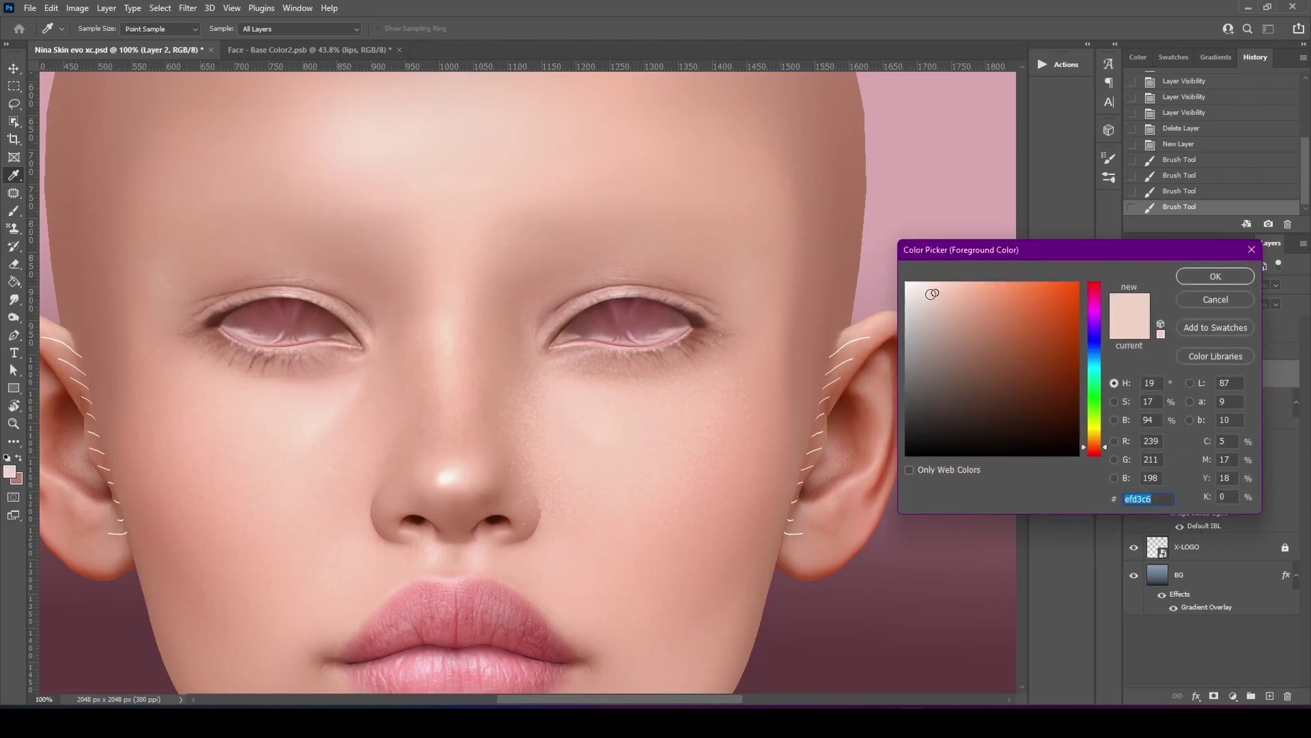
pyautogui.click(1185, 279)
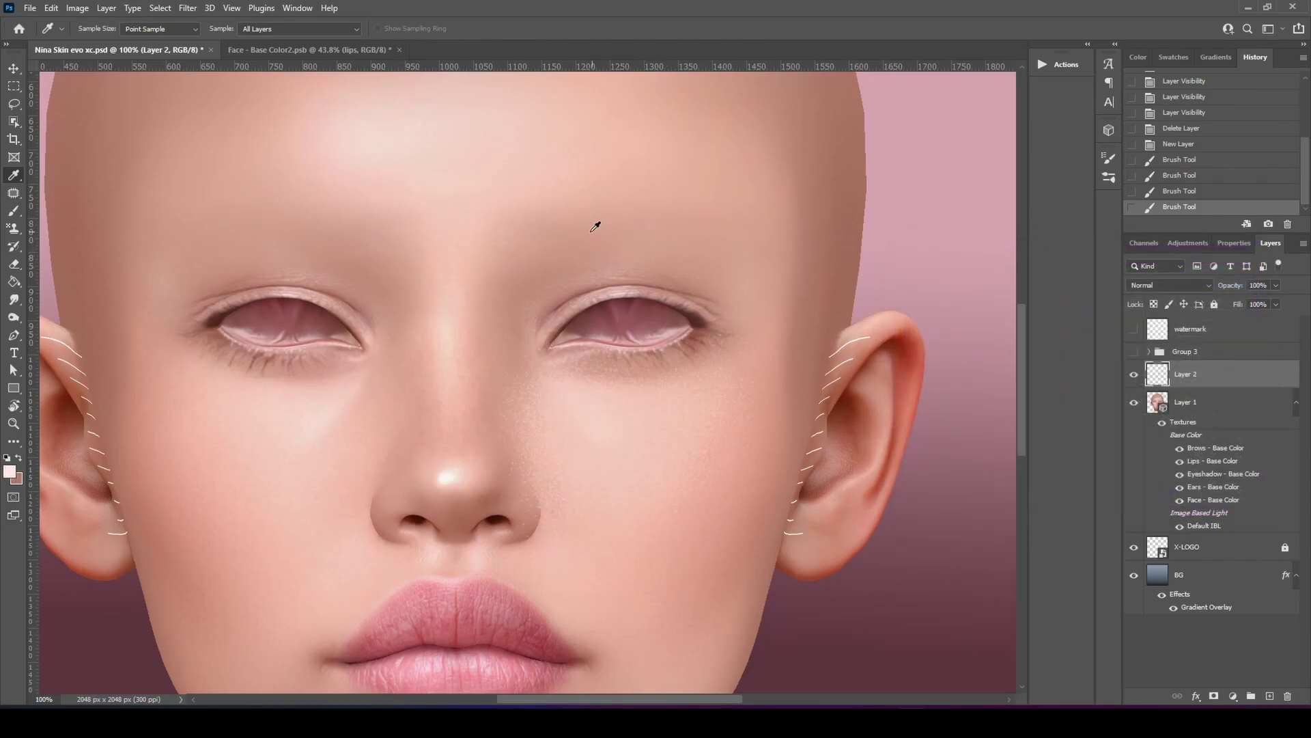
pyautogui.press('b')
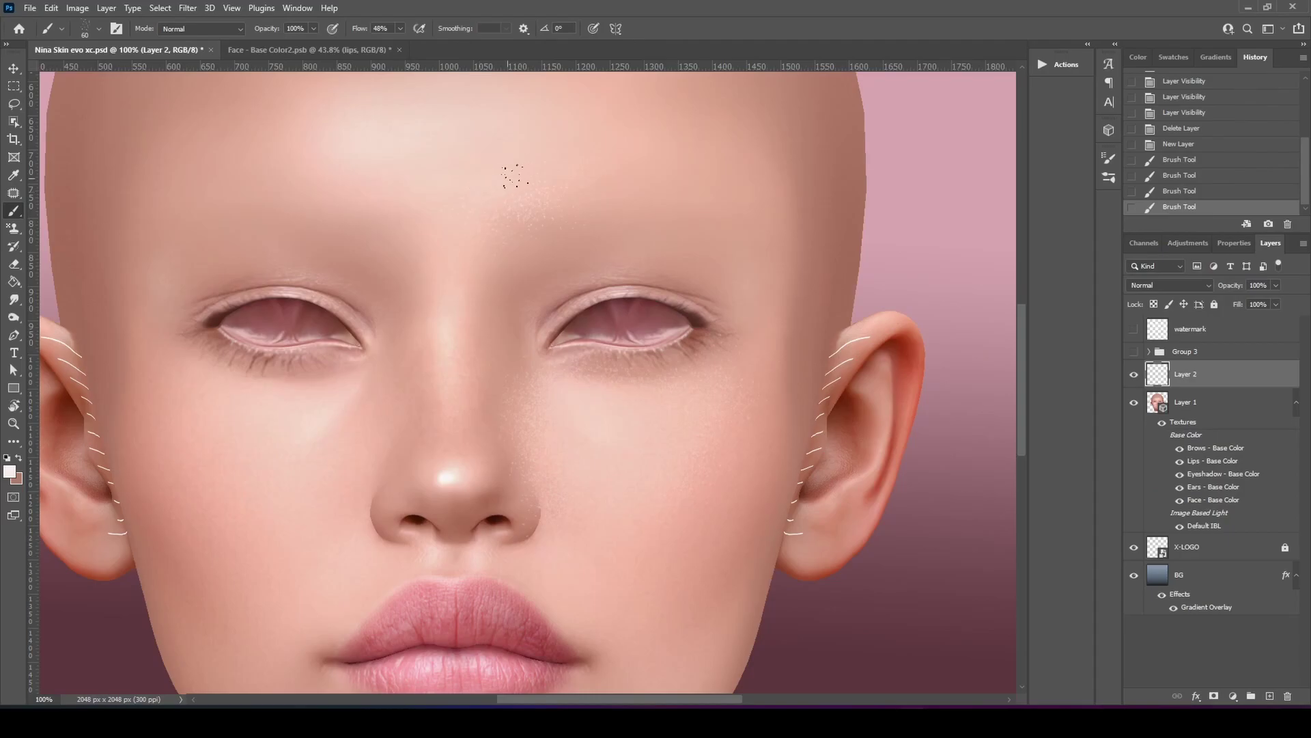
# Step: Paint pale speckled skin texture over the forehead highlight and both cheeks on Layer 2
pyautogui.moveTo(588, 155); pyautogui.dragTo(443, 136)
pyautogui.moveTo(429, 123); pyautogui.dragTo(366, 171)
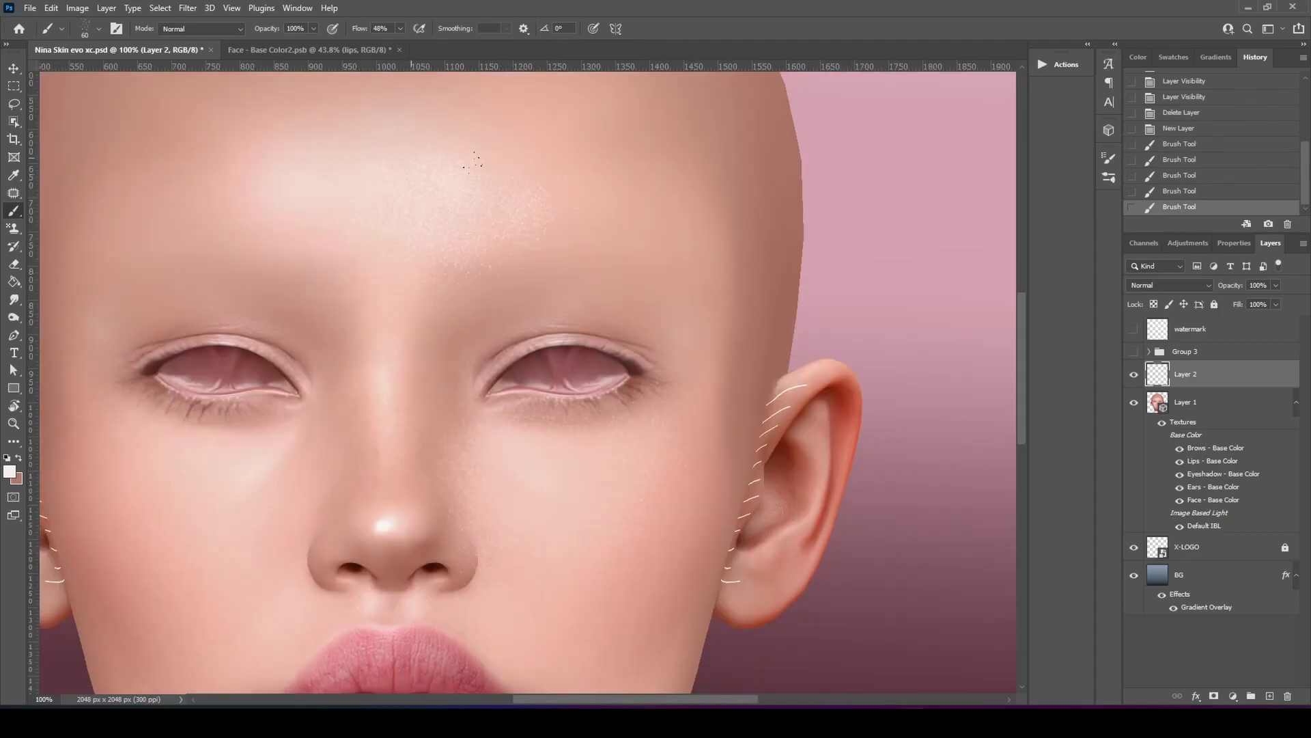
pyautogui.moveTo(473, 163)
pyautogui.mouseDown()
pyautogui.moveTo(477, 195)
pyautogui.moveTo(421, 233)
pyautogui.moveTo(437, 213)
pyautogui.mouseUp()
pyautogui.moveTo(409, 205); pyautogui.dragTo(448, 249)
pyautogui.moveTo(405, 304); pyautogui.dragTo(412, 241)
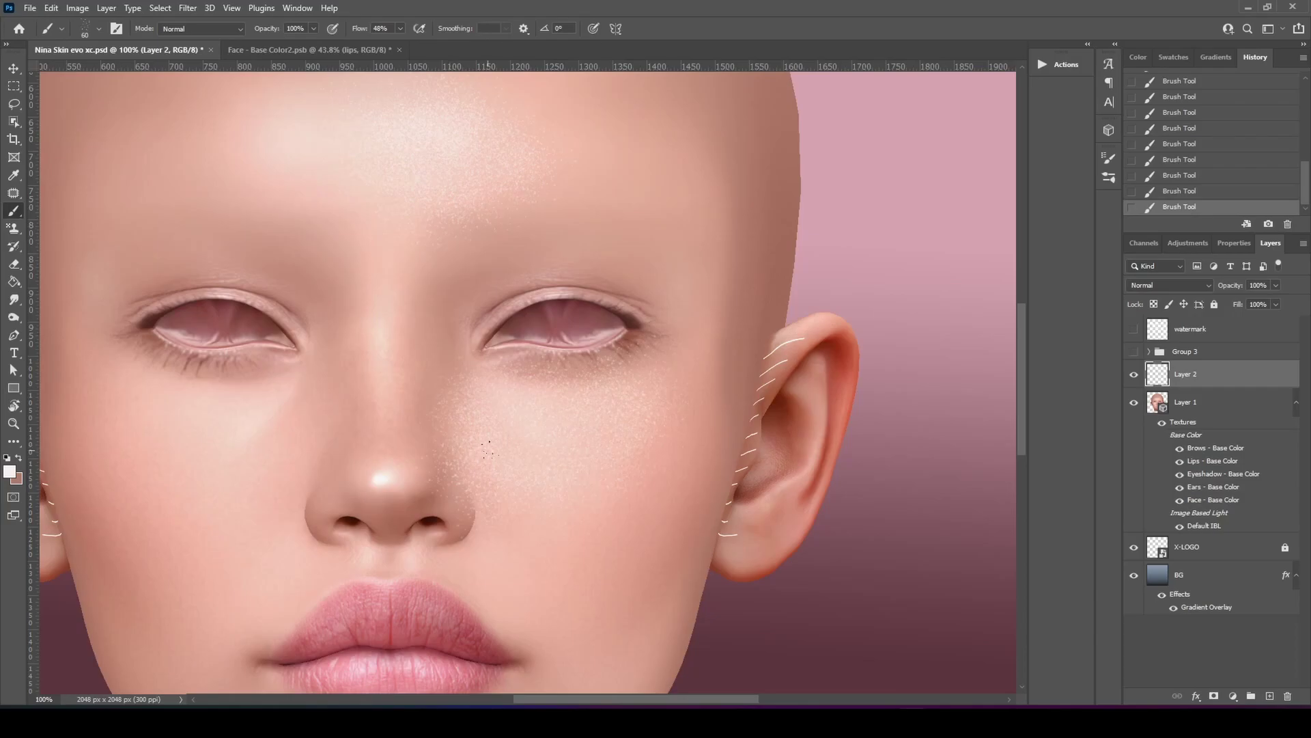
pyautogui.hscroll(-2, 557, 498)
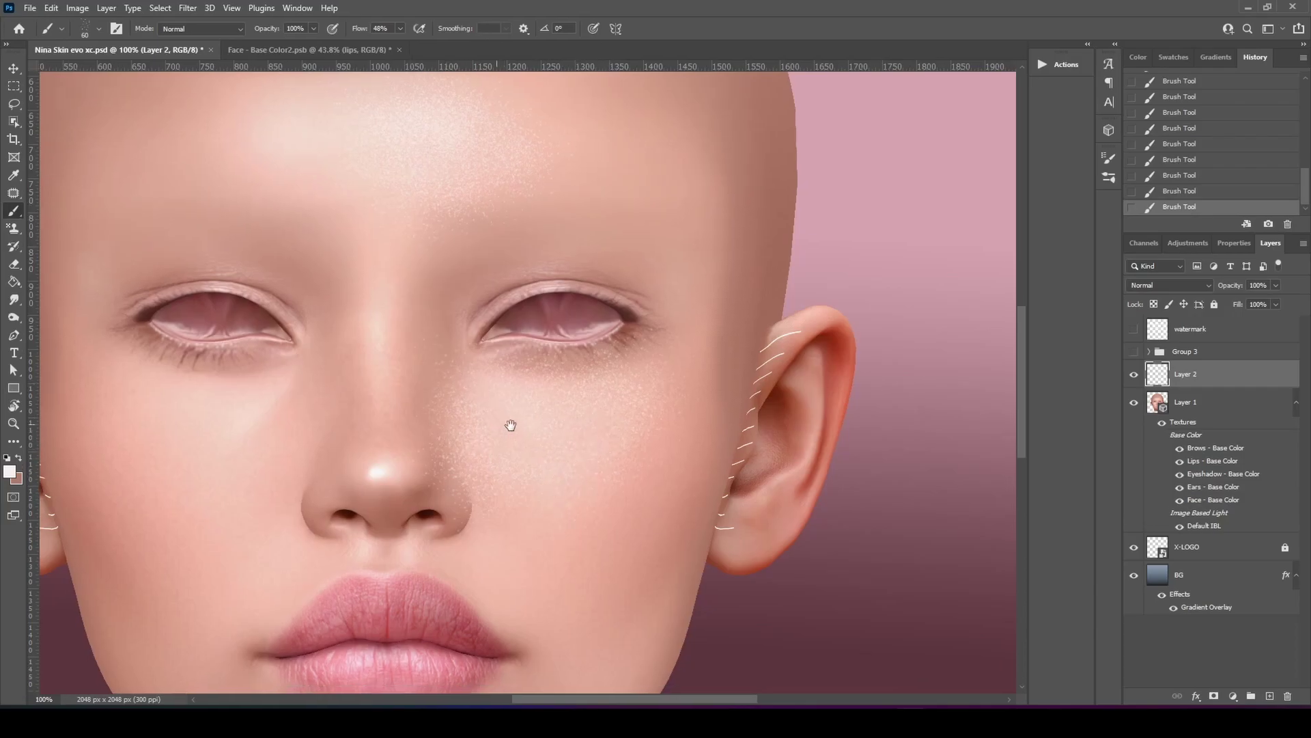
pyautogui.scroll(-1, 509, 425)
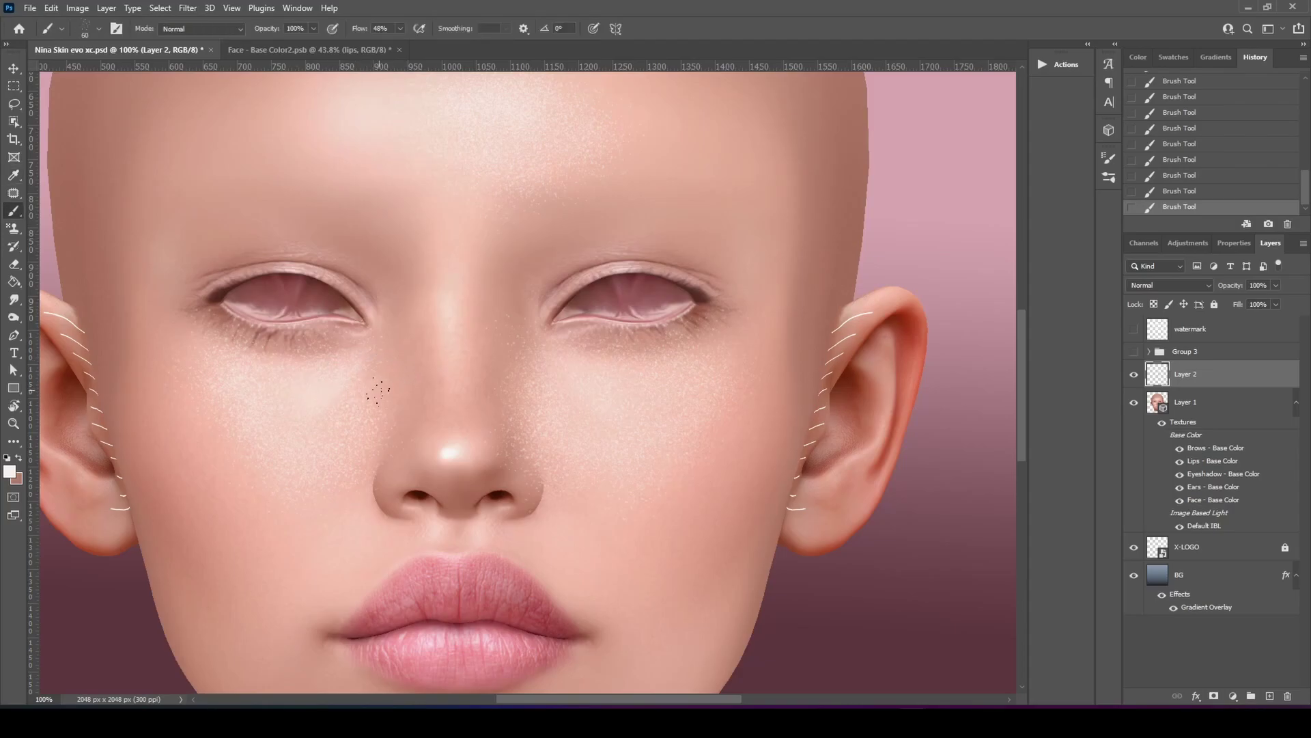
# Step: Sample a deeper pink skin tone beside the nose and blend it into the pale cheek and forehead texture
pyautogui.keyDown('alt'); pyautogui.click(396, 379); pyautogui.keyUp('alt')
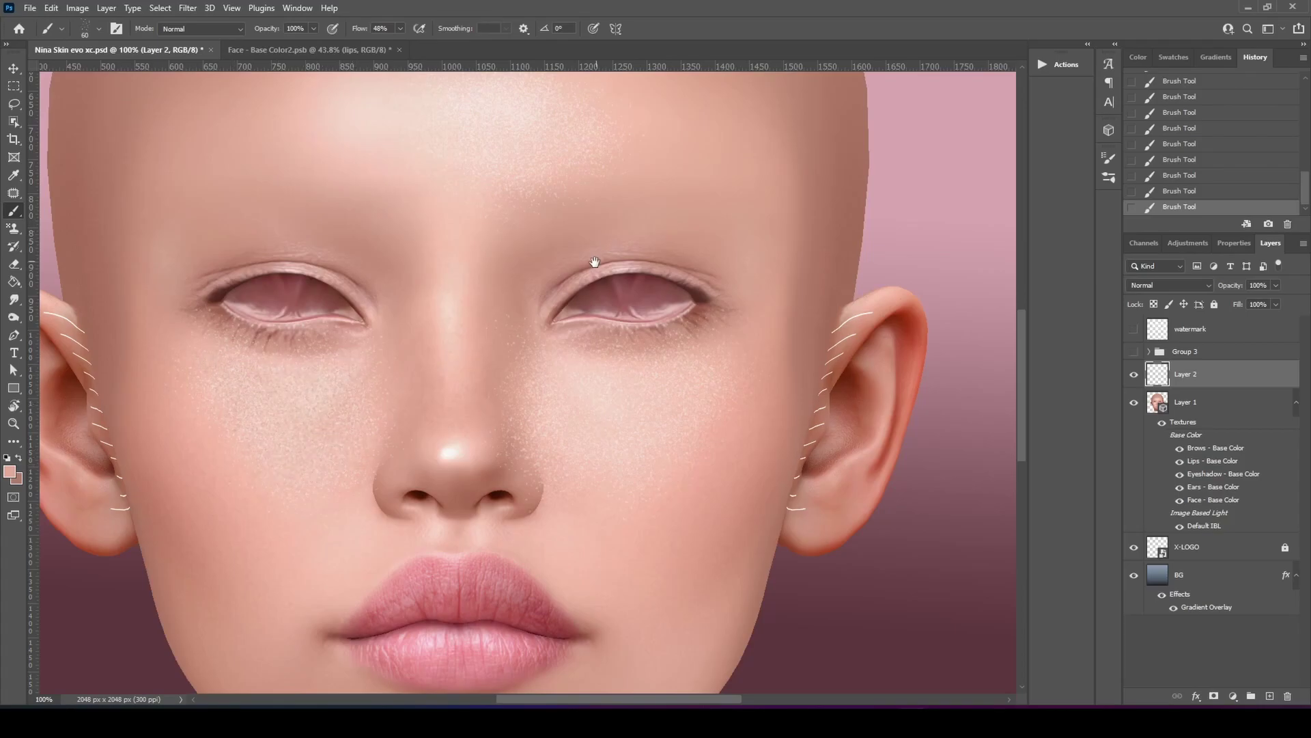
pyautogui.moveTo(594, 262); pyautogui.dragTo(534, 339)
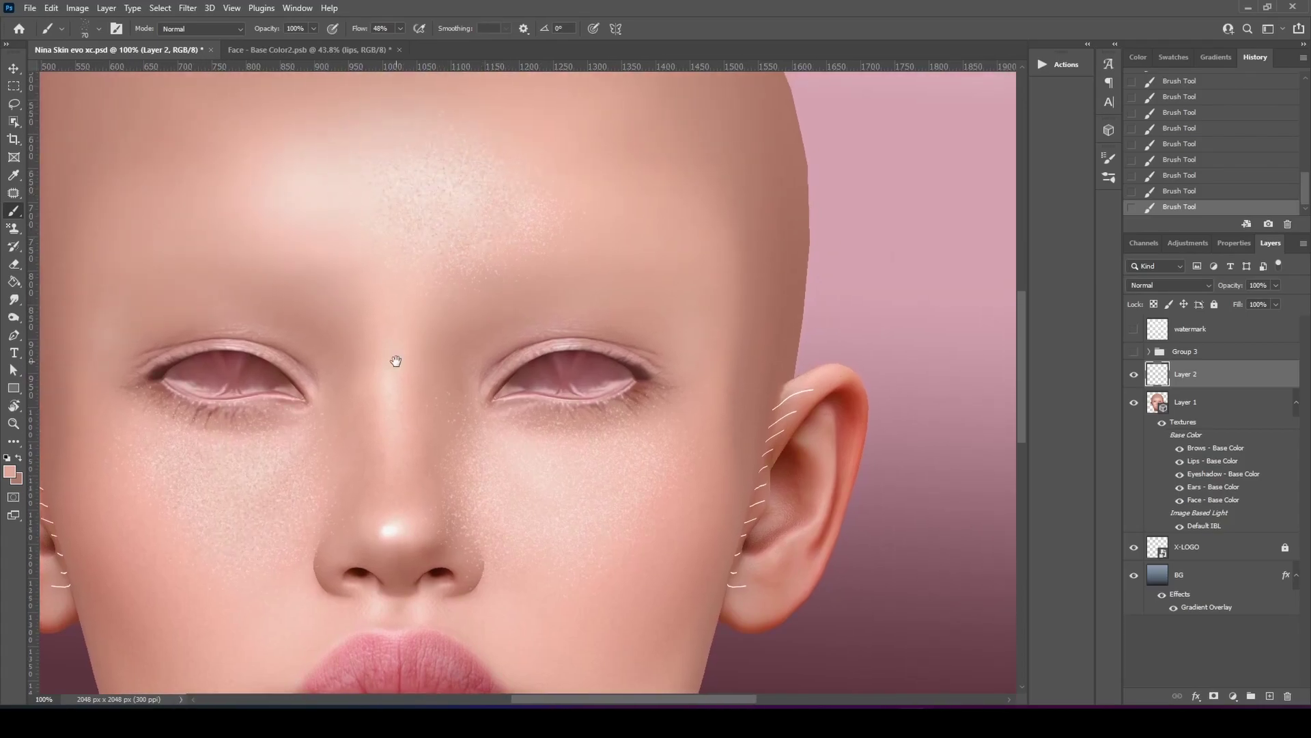
pyautogui.scroll(-3, 517, 328)
pyautogui.hscroll(-1, 517, 328)
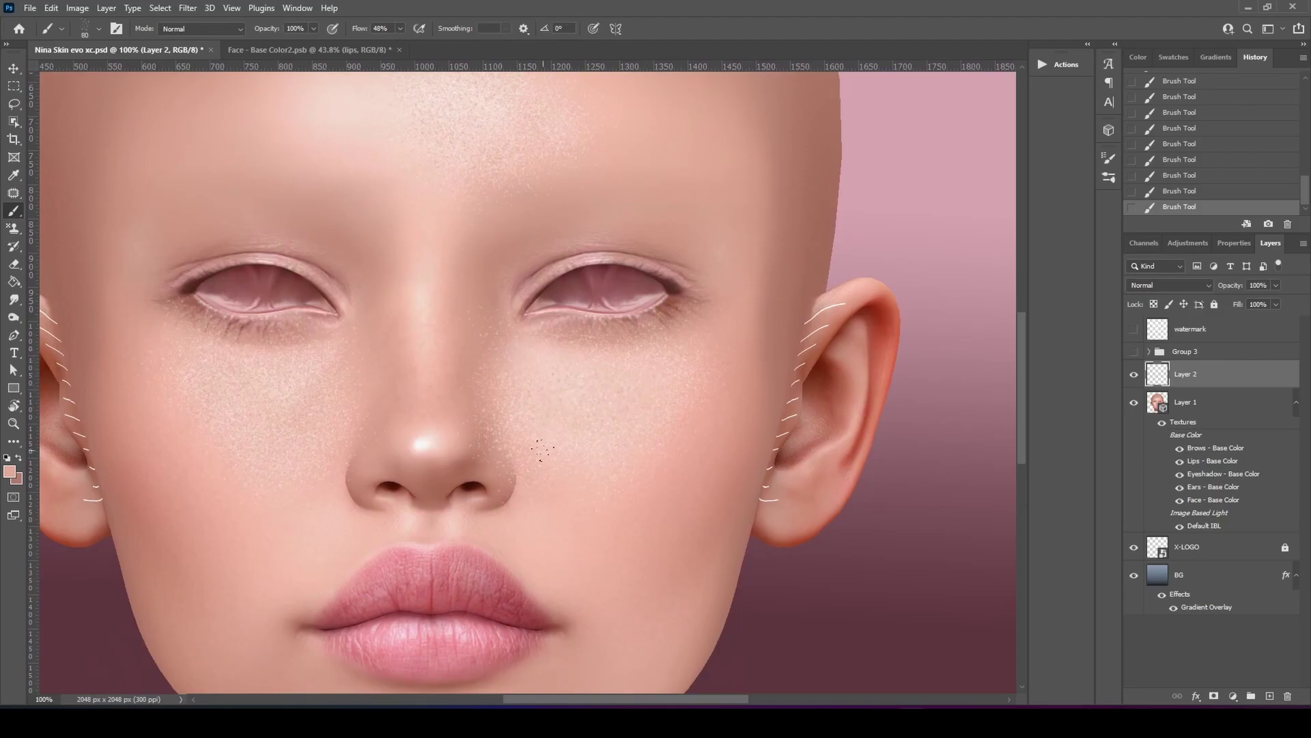
pyautogui.scroll(-1, 534, 333)
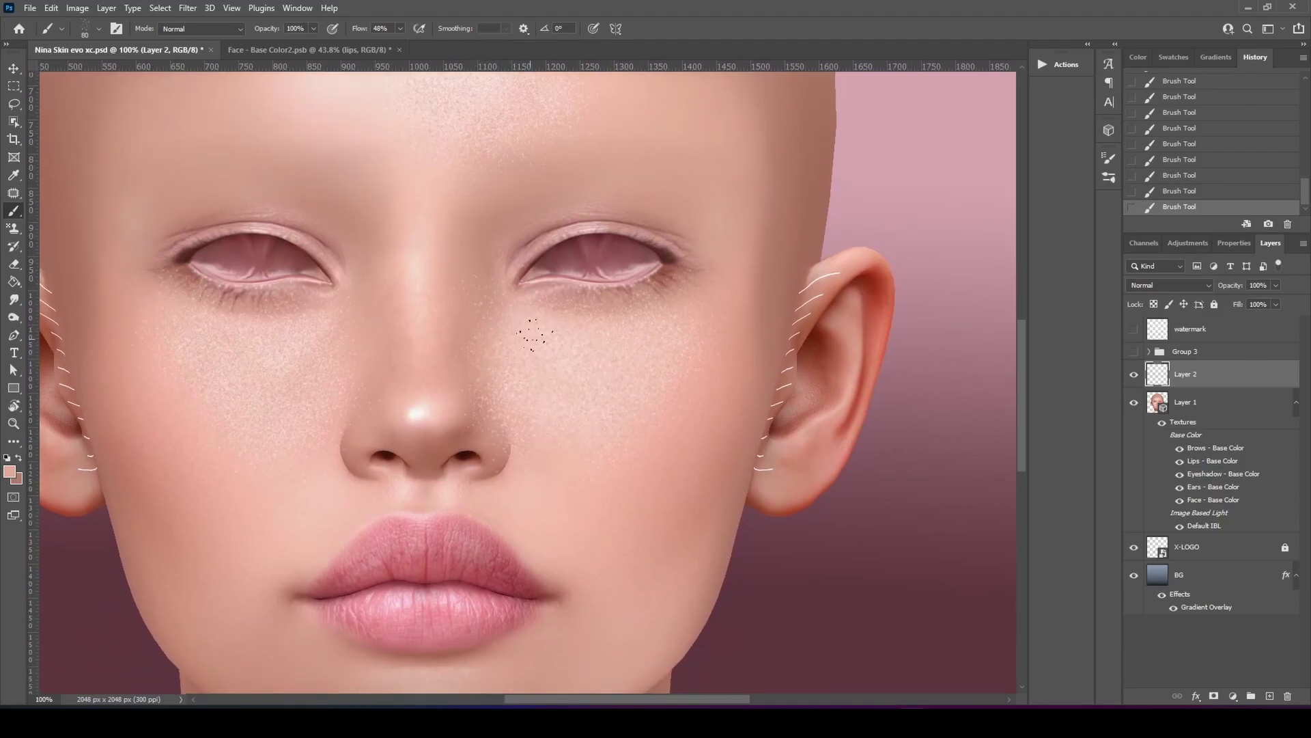
pyautogui.press('z')
pyautogui.click(412, 28)
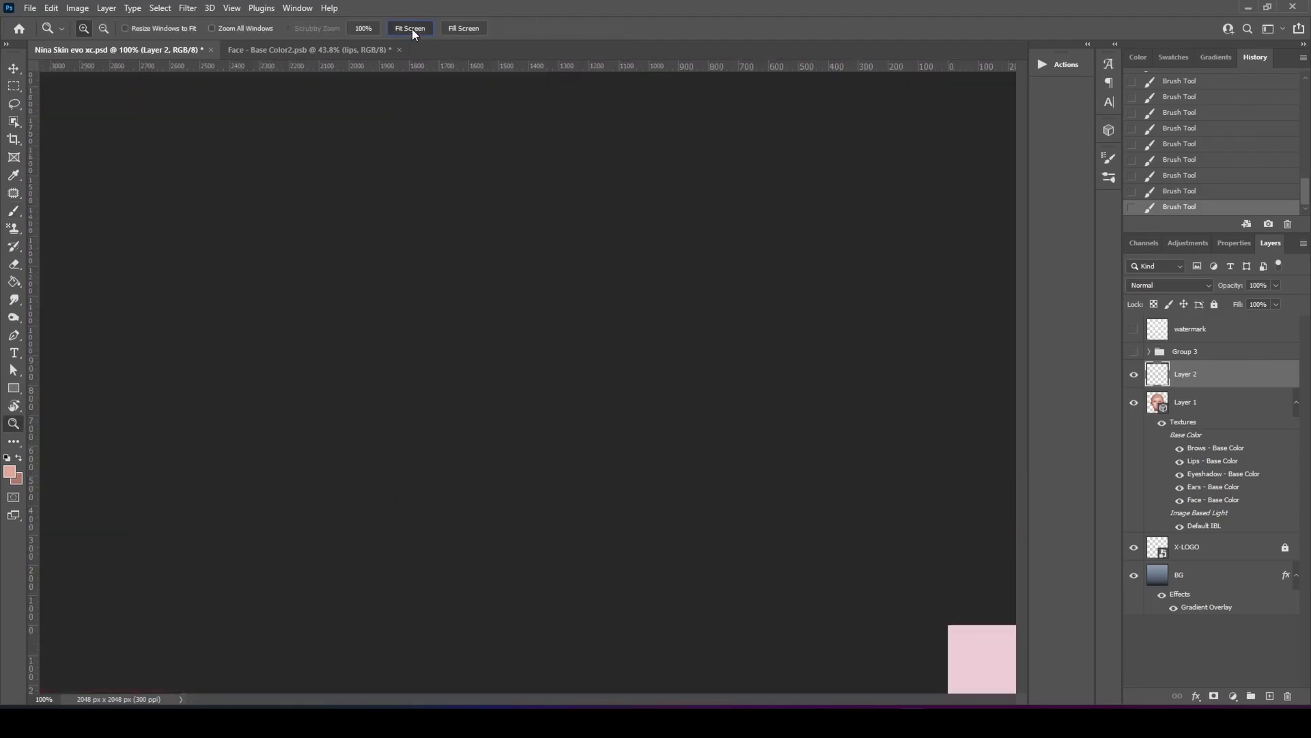
pyautogui.press('b')
pyautogui.press('z')
pyautogui.moveTo(567, 311); pyautogui.dragTo(601, 346)
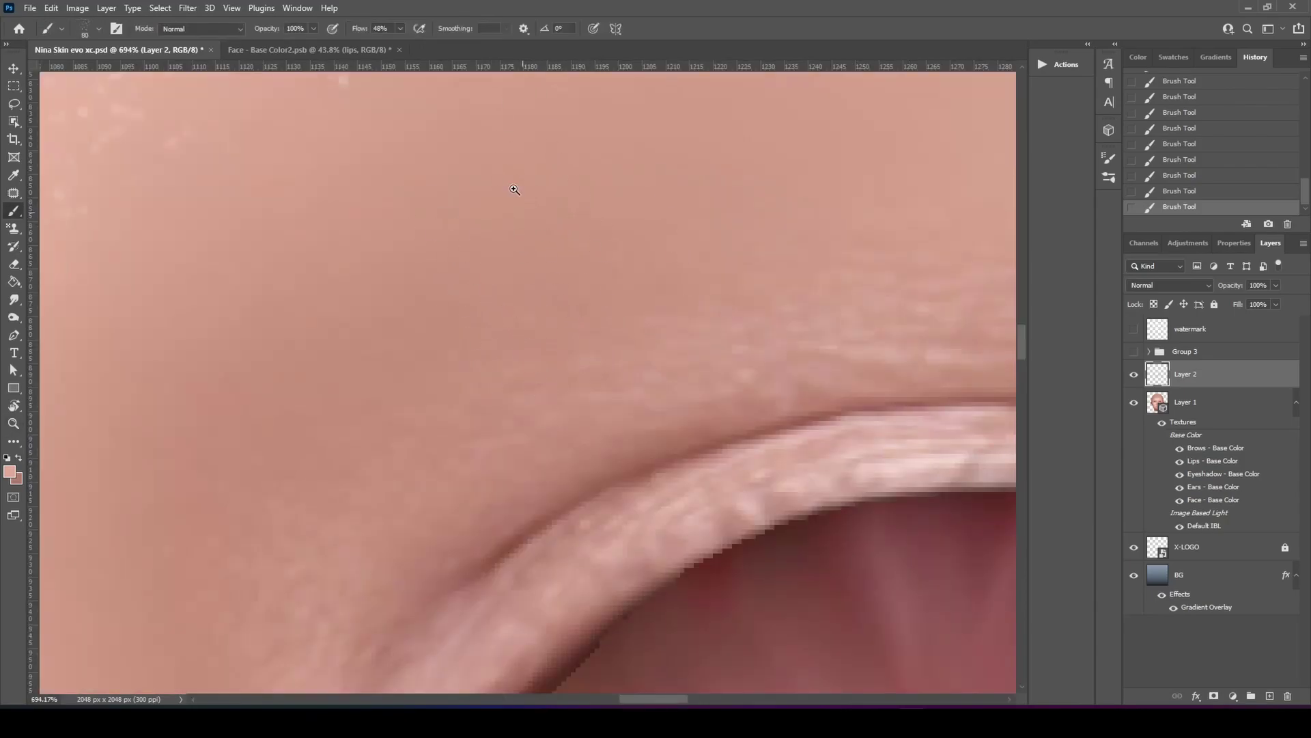
pyautogui.click(413, 31)
pyautogui.scroll(3, 528, 269)
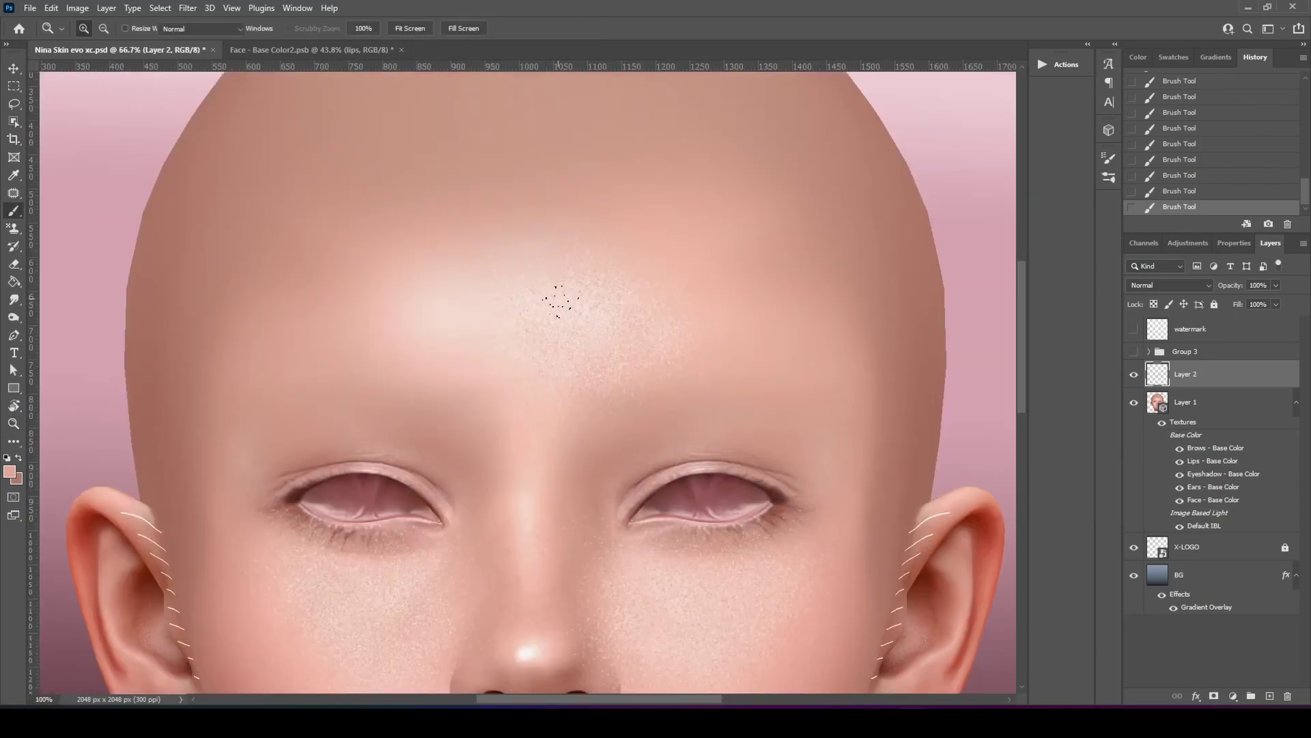
# Step: Switch to the Eraser with a 19% flow and enlarge its tip considerably for softening the skin texture
pyautogui.press('b')
pyautogui.moveTo(569, 301); pyautogui.dragTo(544, 231)
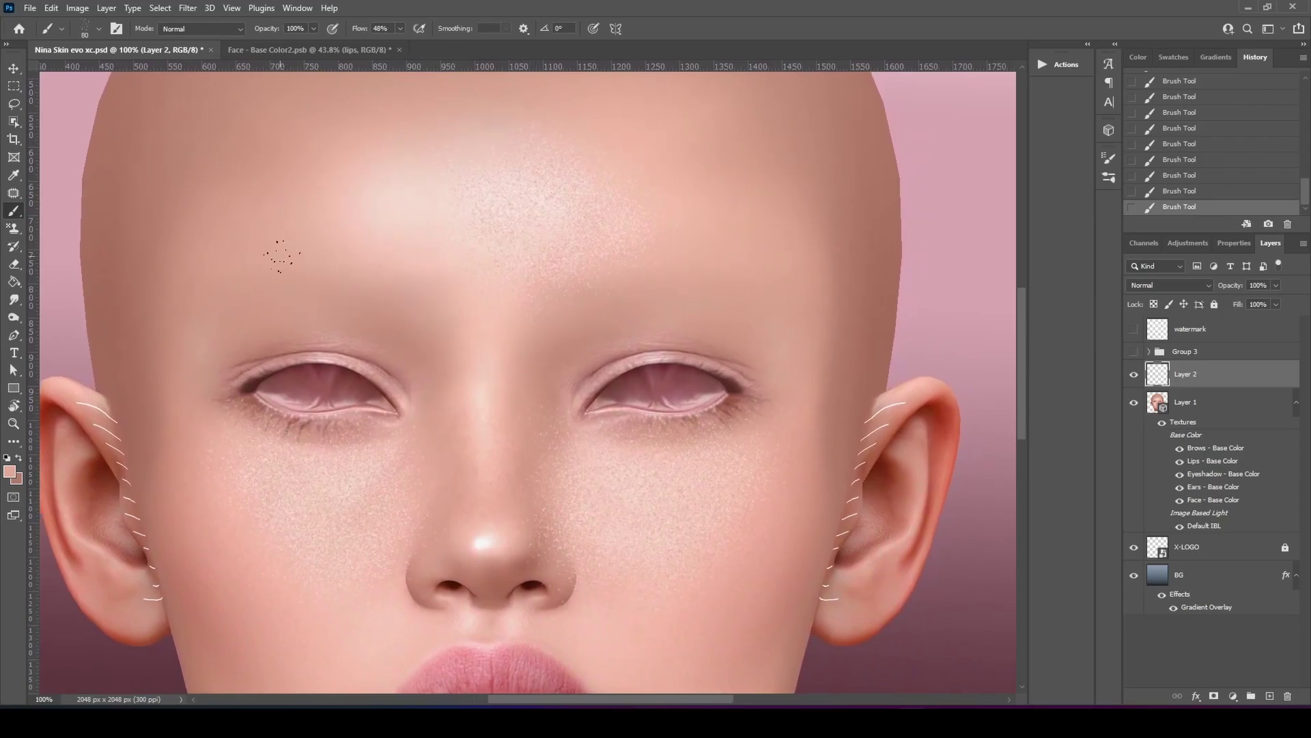
pyautogui.click(13, 264)
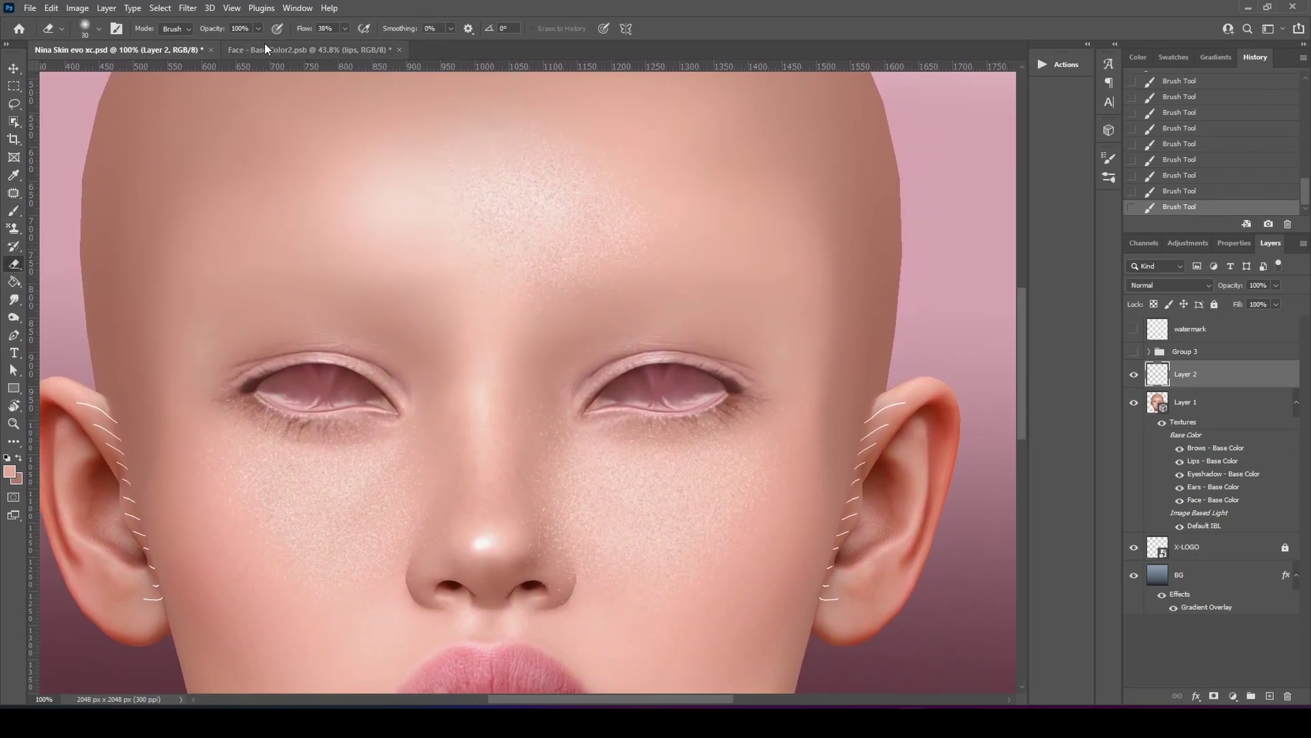
pyautogui.moveTo(310, 31); pyautogui.dragTo(297, 30)
pyautogui.press(']')
pyautogui.press(']')
pyautogui.press(']')
pyautogui.press(']')
pyautogui.press(']')
pyautogui.press(']')
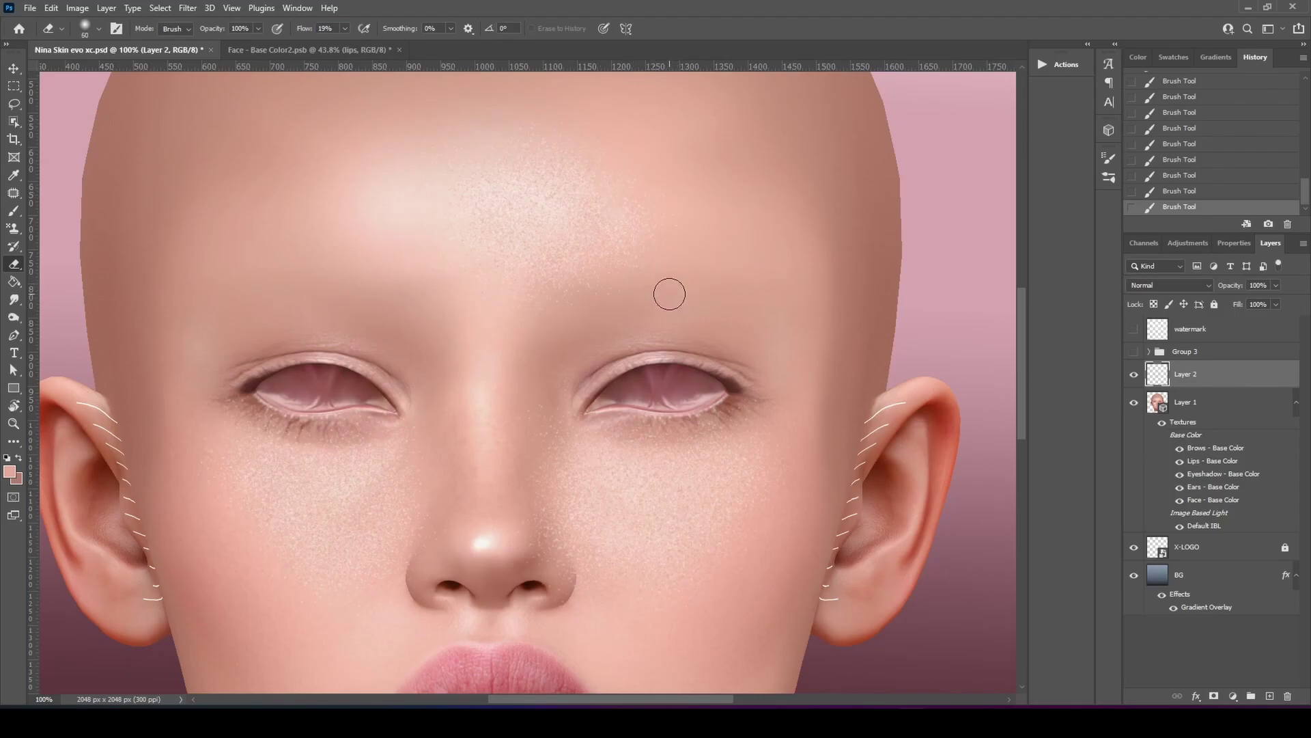
pyautogui.press(']')
pyautogui.press(']')
pyautogui.press(']')
pyautogui.press(']')
pyautogui.press(']')
# Step: Softly erase the outer edges of the speckled texture on both cheeks and beside the nose with a 175 px Eraser on Layer 2
pyautogui.moveTo(533, 599)
pyautogui.mouseDown()
pyautogui.moveTo(514, 421)
pyautogui.moveTo(523, 391)
pyautogui.moveTo(580, 380)
pyautogui.moveTo(481, 370)
pyautogui.moveTo(714, 399)
pyautogui.moveTo(707, 516)
pyautogui.mouseUp()
pyautogui.press('[')
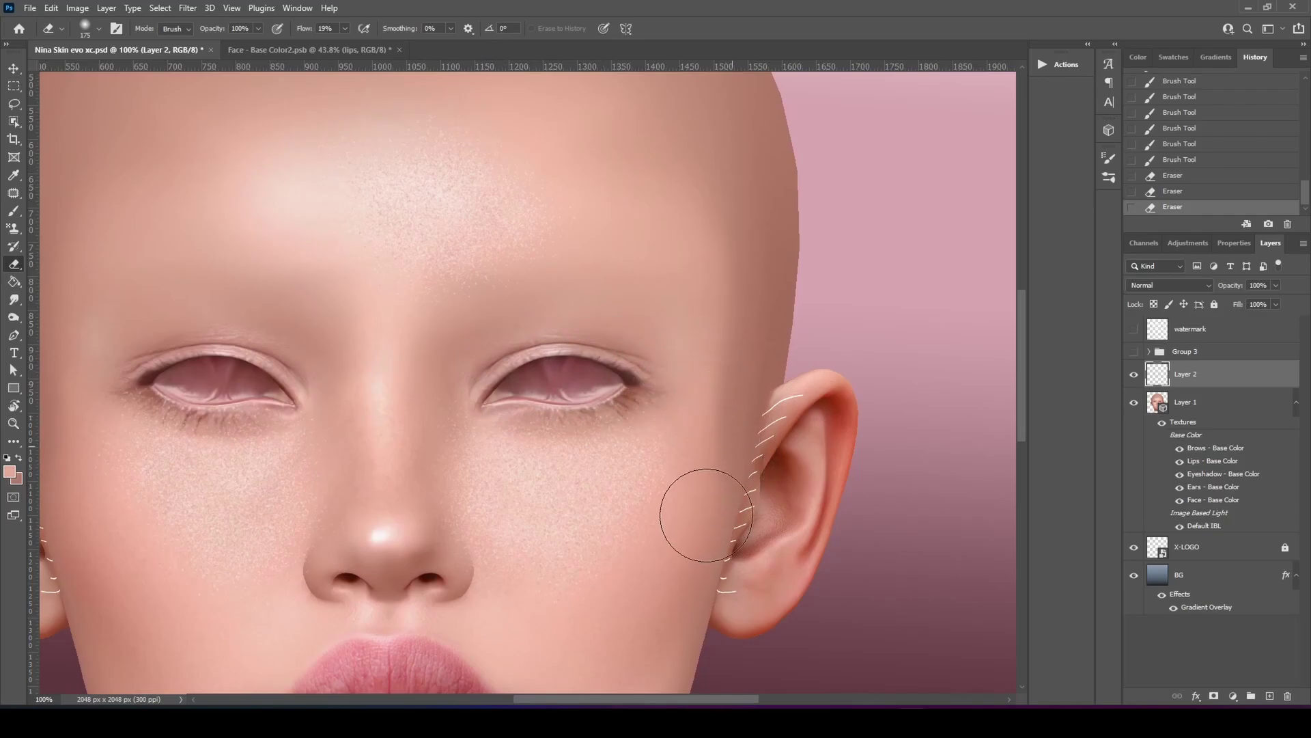
pyautogui.moveTo(583, 454); pyautogui.dragTo(618, 395)
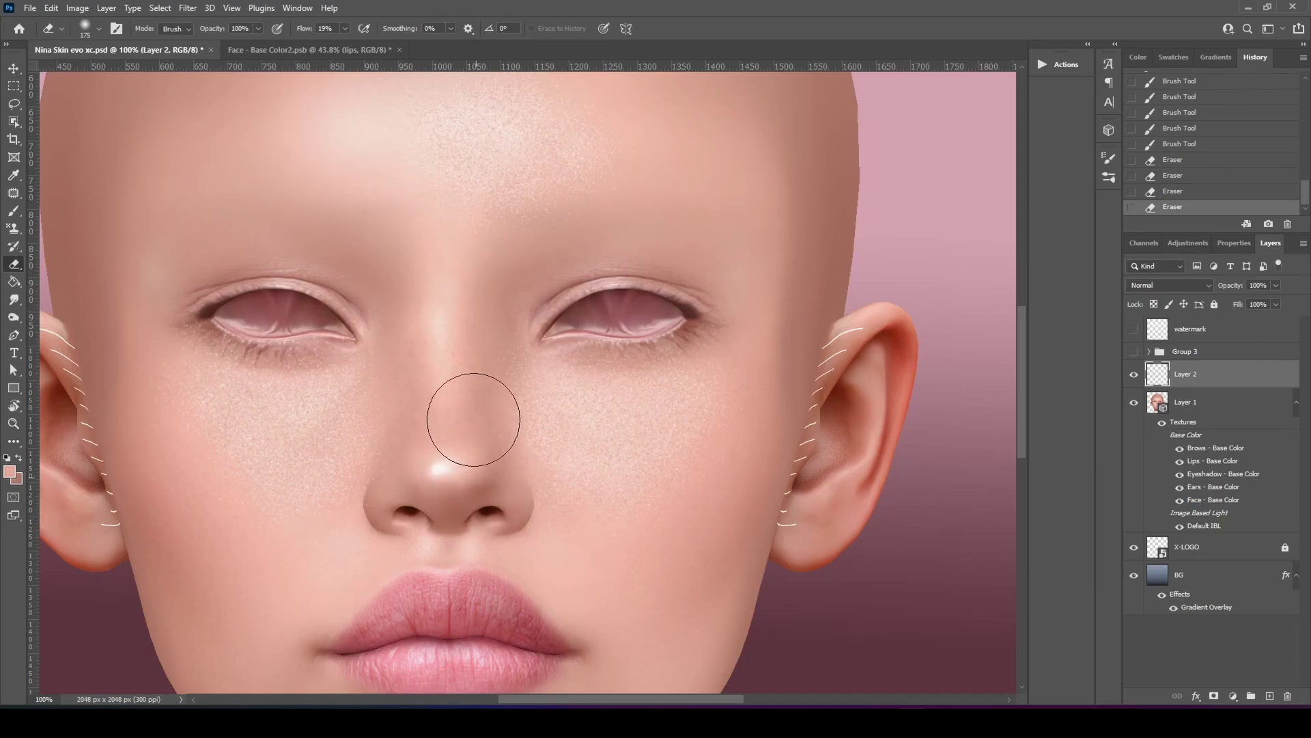
pyautogui.moveTo(474, 337)
pyautogui.mouseDown()
pyautogui.moveTo(504, 355)
pyautogui.moveTo(479, 438)
pyautogui.mouseUp()
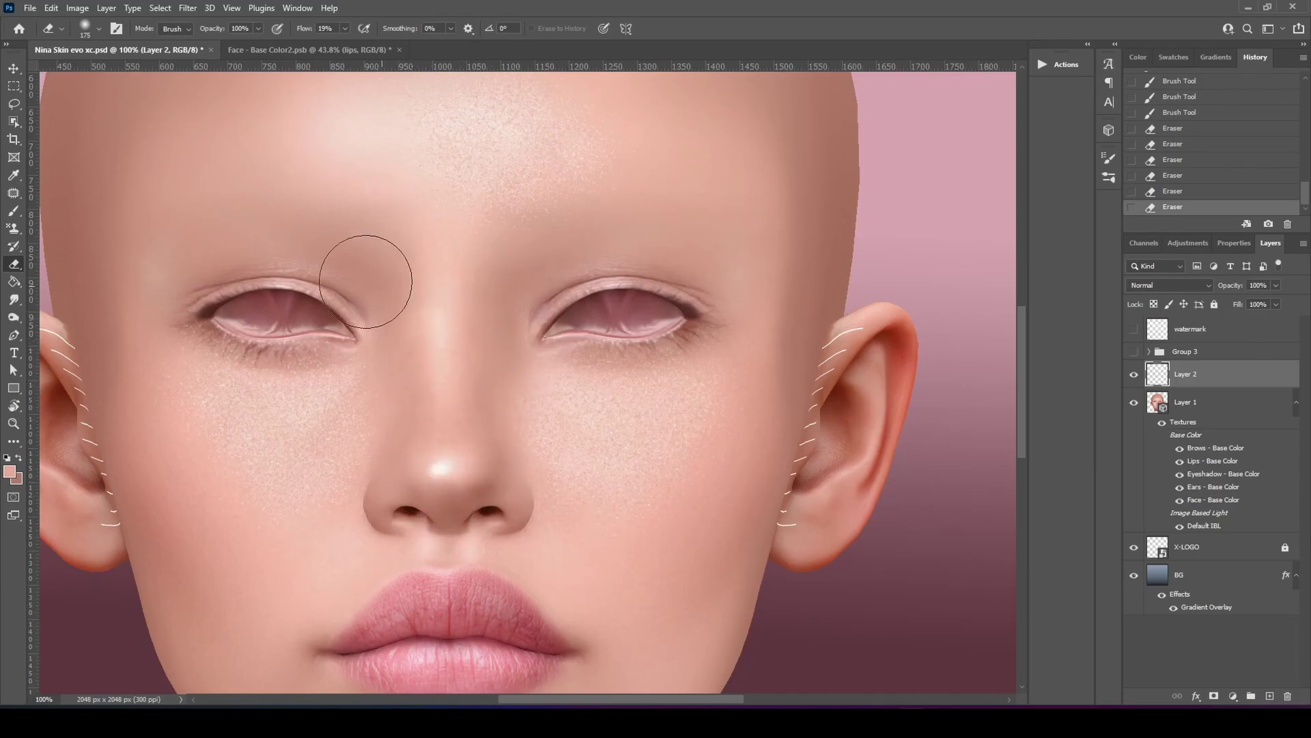
pyautogui.moveTo(162, 432)
pyautogui.mouseDown()
pyautogui.moveTo(145, 436)
pyautogui.moveTo(262, 535)
pyautogui.mouseUp()
# Step: Fade the edges of the speckled texture patch on the forehead with the Eraser
pyautogui.moveTo(305, 239); pyautogui.dragTo(293, 414)
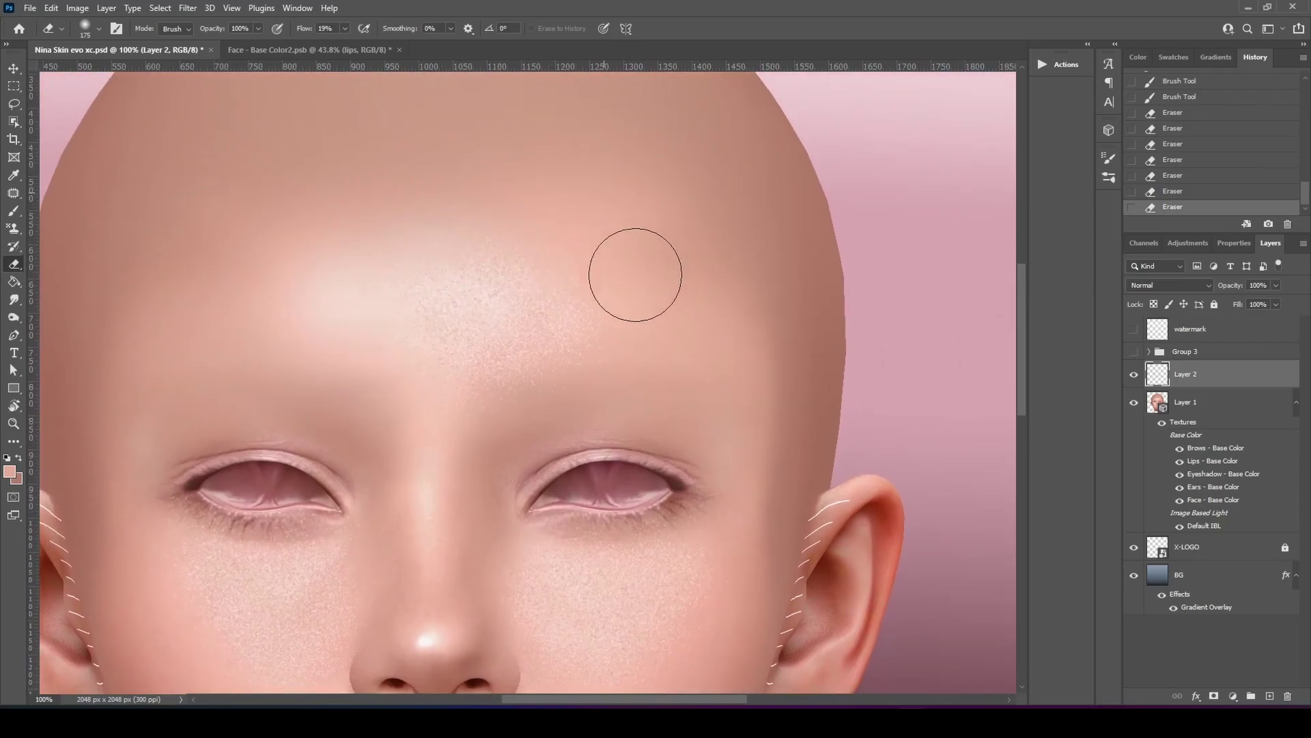
pyautogui.moveTo(651, 332)
pyautogui.mouseDown()
pyautogui.moveTo(547, 411)
pyautogui.moveTo(629, 333)
pyautogui.moveTo(521, 407)
pyautogui.moveTo(651, 298)
pyautogui.mouseUp()
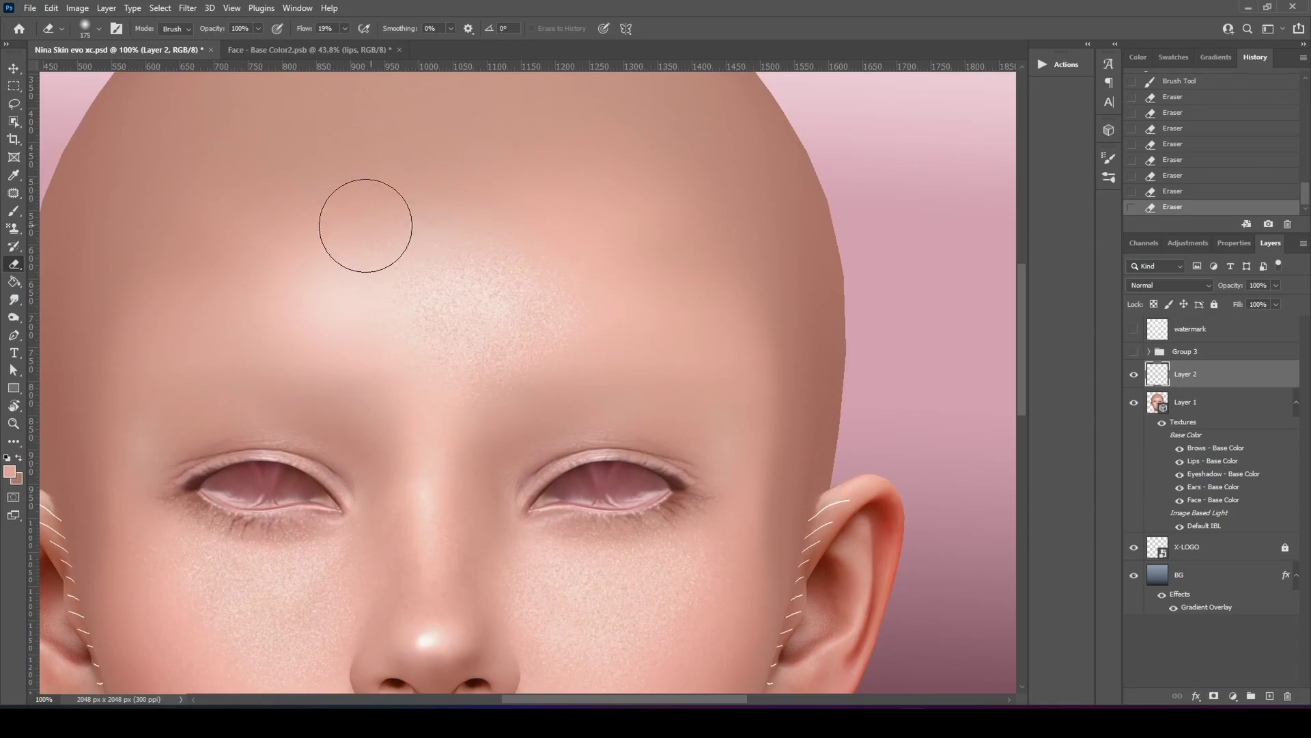
pyautogui.moveTo(365, 226); pyautogui.dragTo(335, 295)
# Step: Duplicate Layer 2 and emboss the copy with an angle of -34°, a height of 2 pixels and an amount of 500%
pyautogui.moveTo(485, 426)
pyautogui.mouseDown()
pyautogui.moveTo(462, 311)
pyautogui.moveTo(477, 277)
pyautogui.mouseUp()
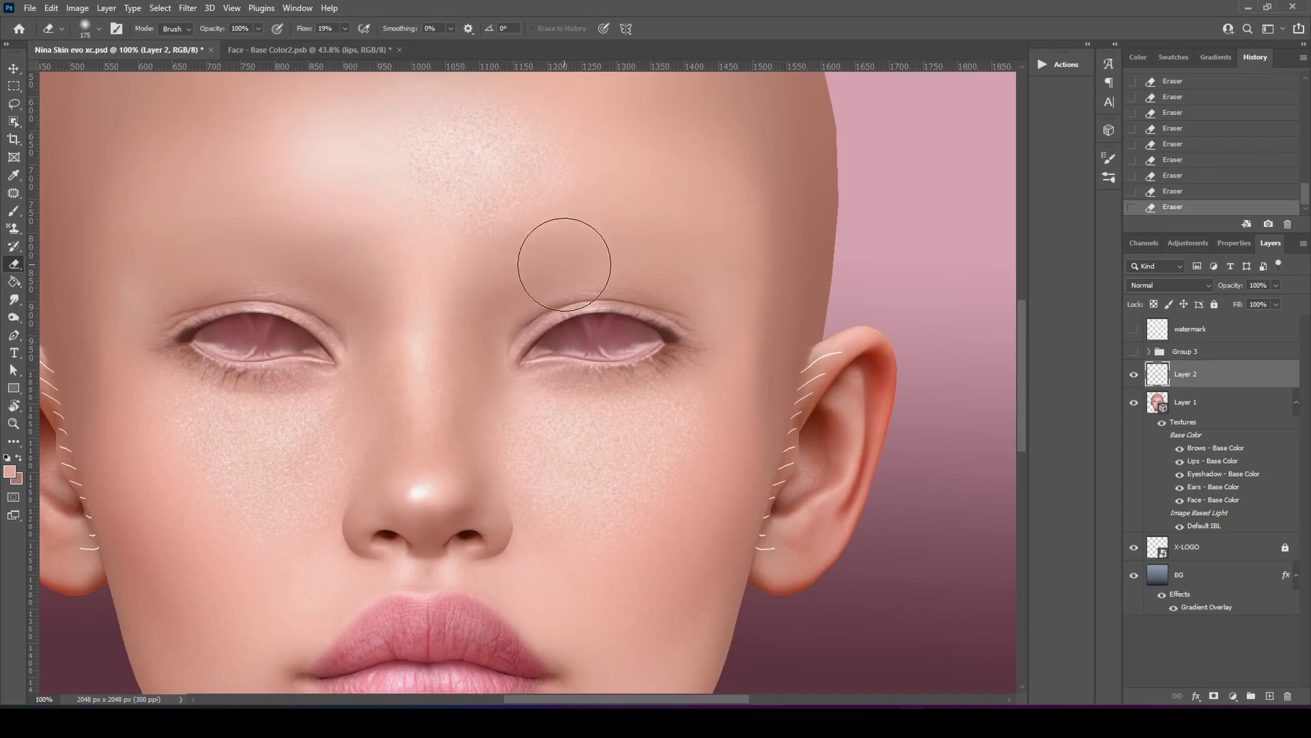
pyautogui.hotkey('ctrl', 'j')
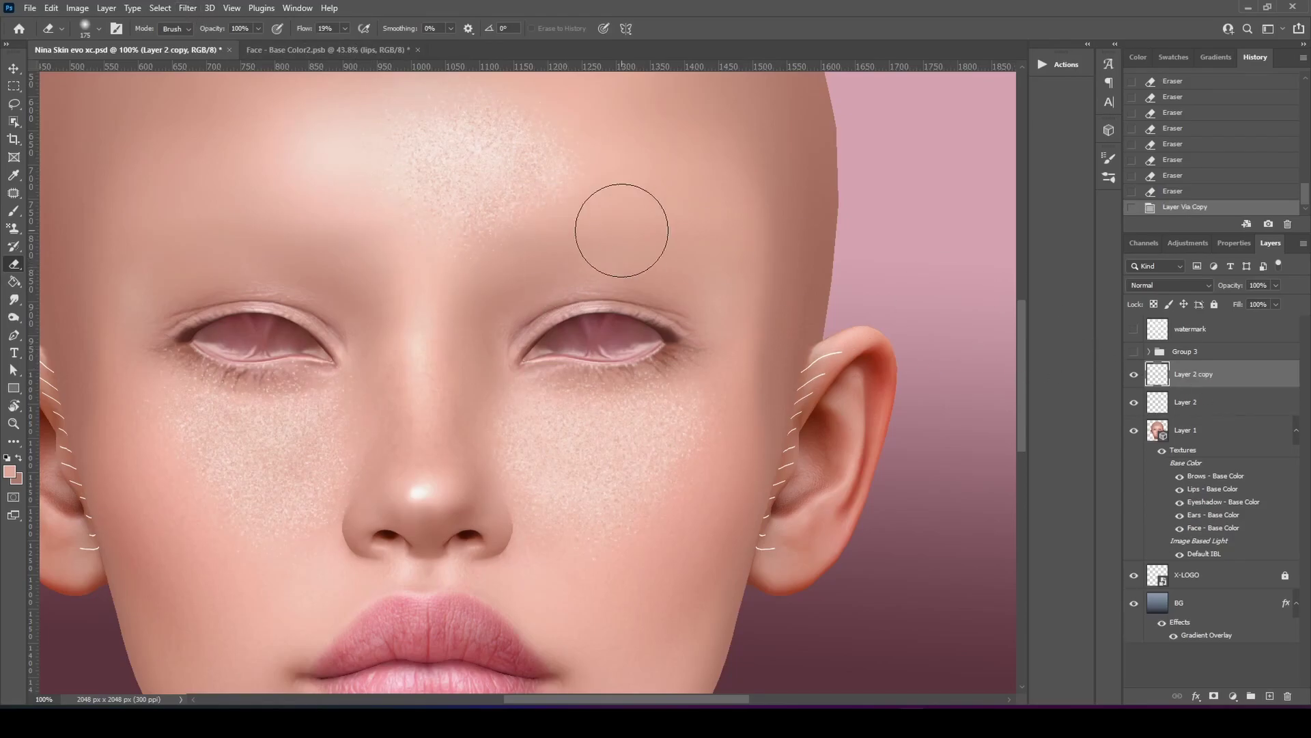
pyautogui.click(185, 8)
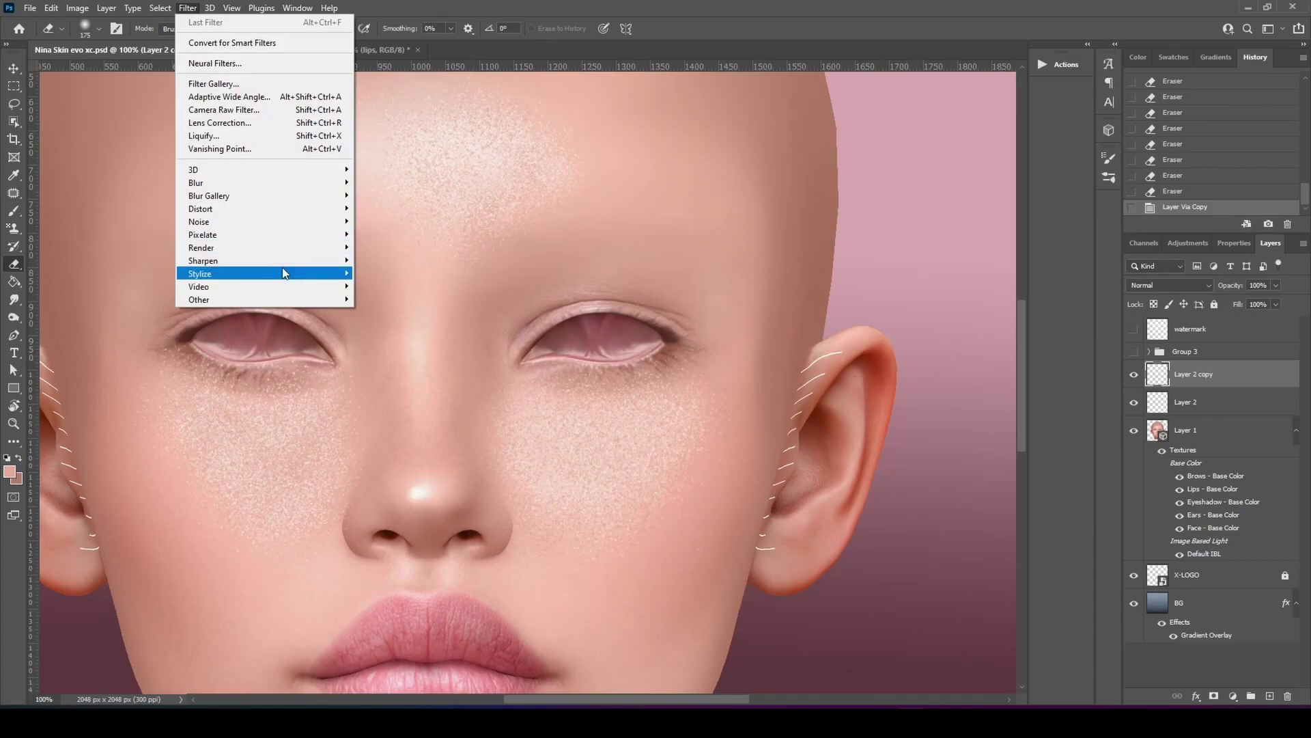
pyautogui.moveTo(334, 274)
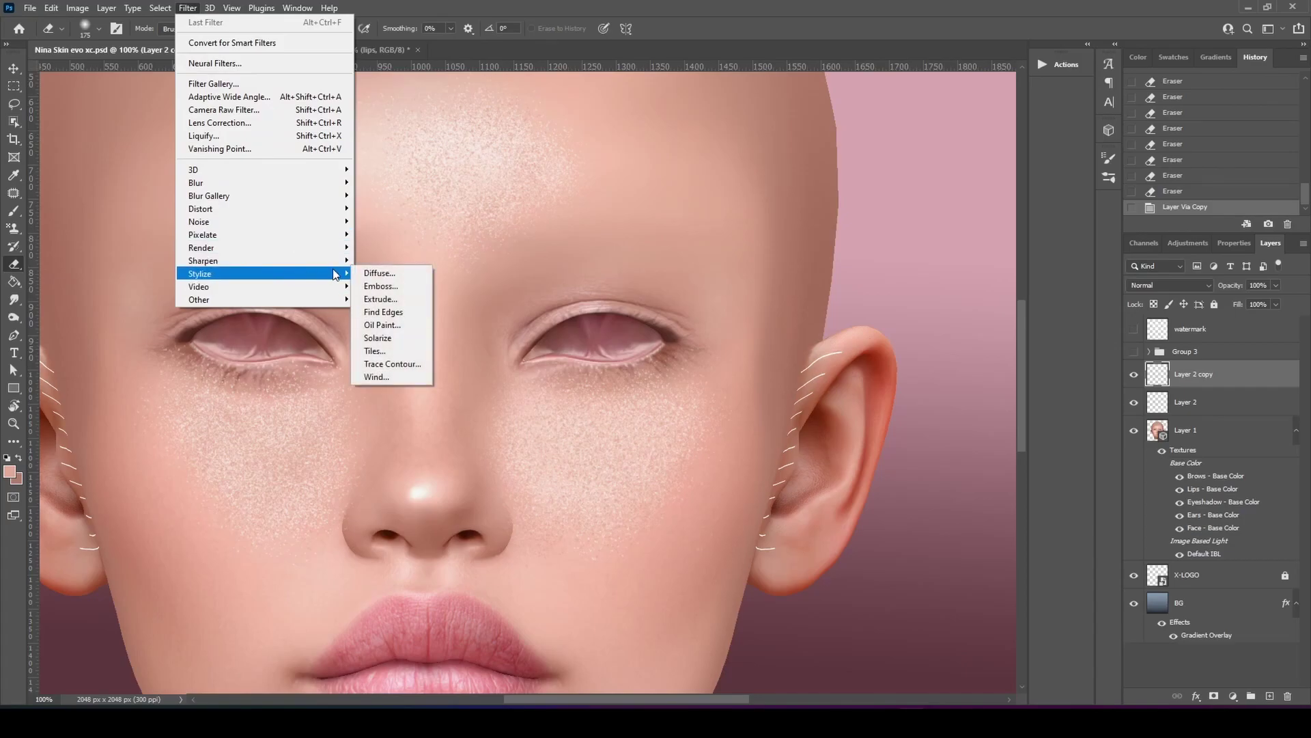
pyautogui.click(408, 286)
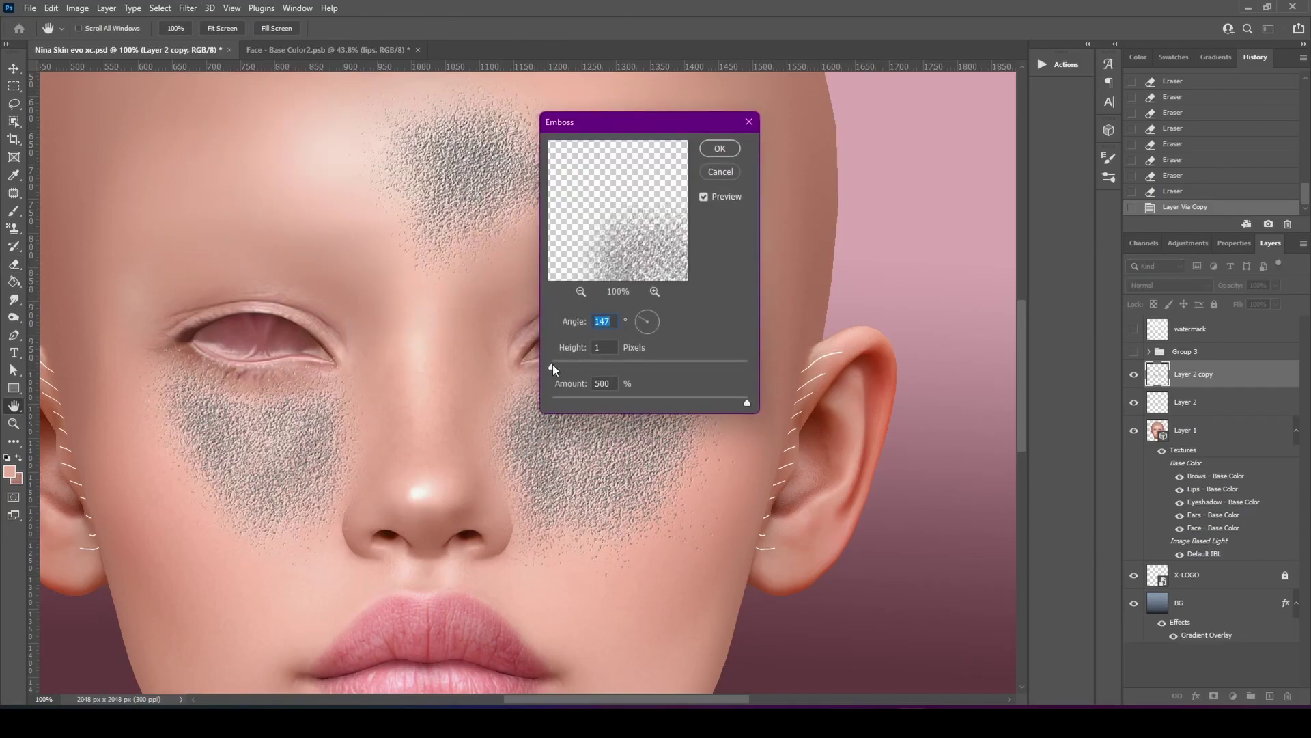
pyautogui.moveTo(556, 366); pyautogui.dragTo(555, 365)
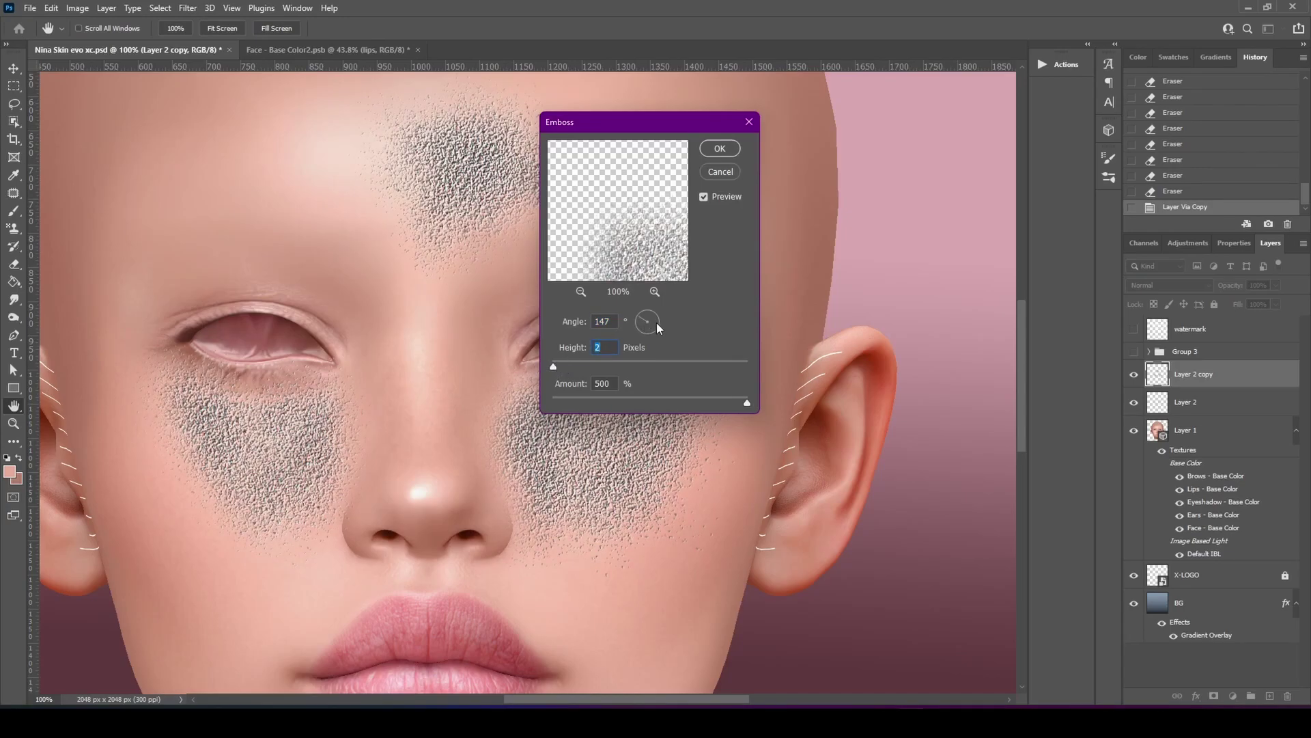
pyautogui.moveTo(649, 327); pyautogui.dragTo(659, 331)
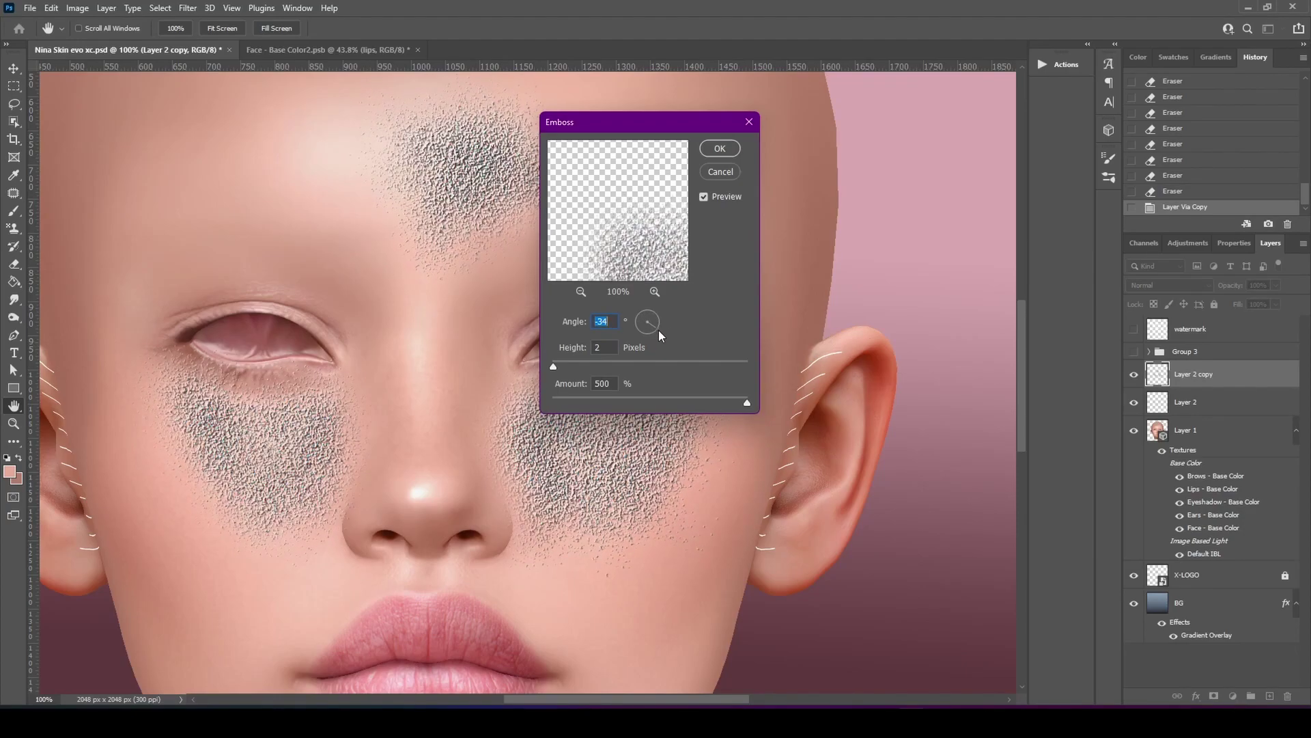
pyautogui.click(720, 149)
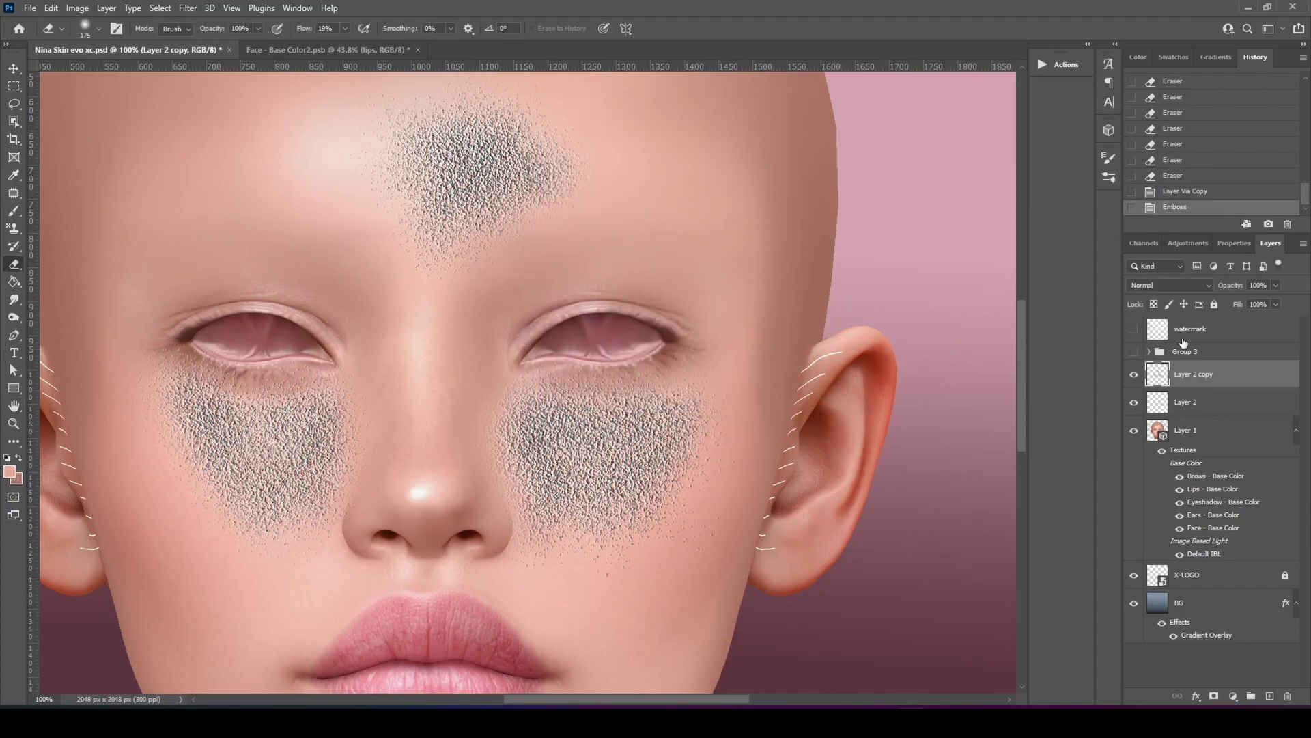
# Step: Set Layer 2 copy's blend mode to Soft Light and lightly erase its embossed texture under one eye
pyautogui.click(1151, 287)
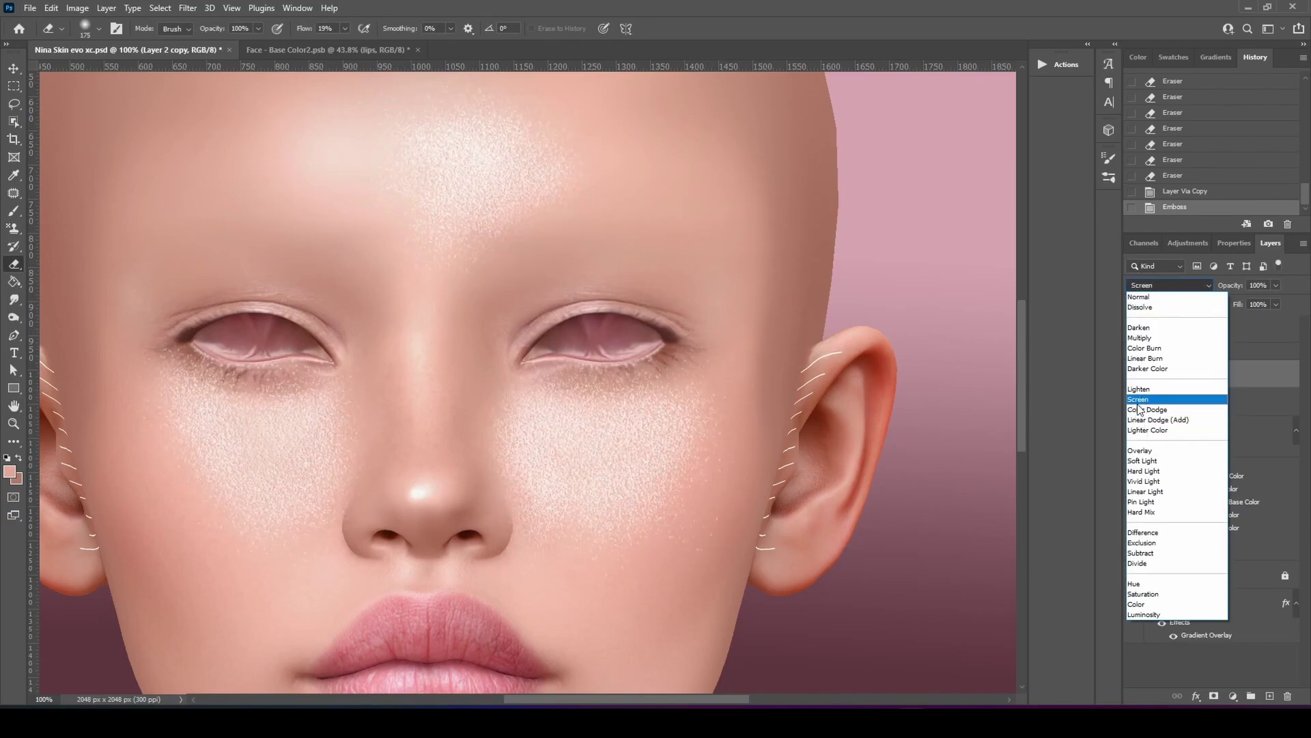
pyautogui.click(1141, 461)
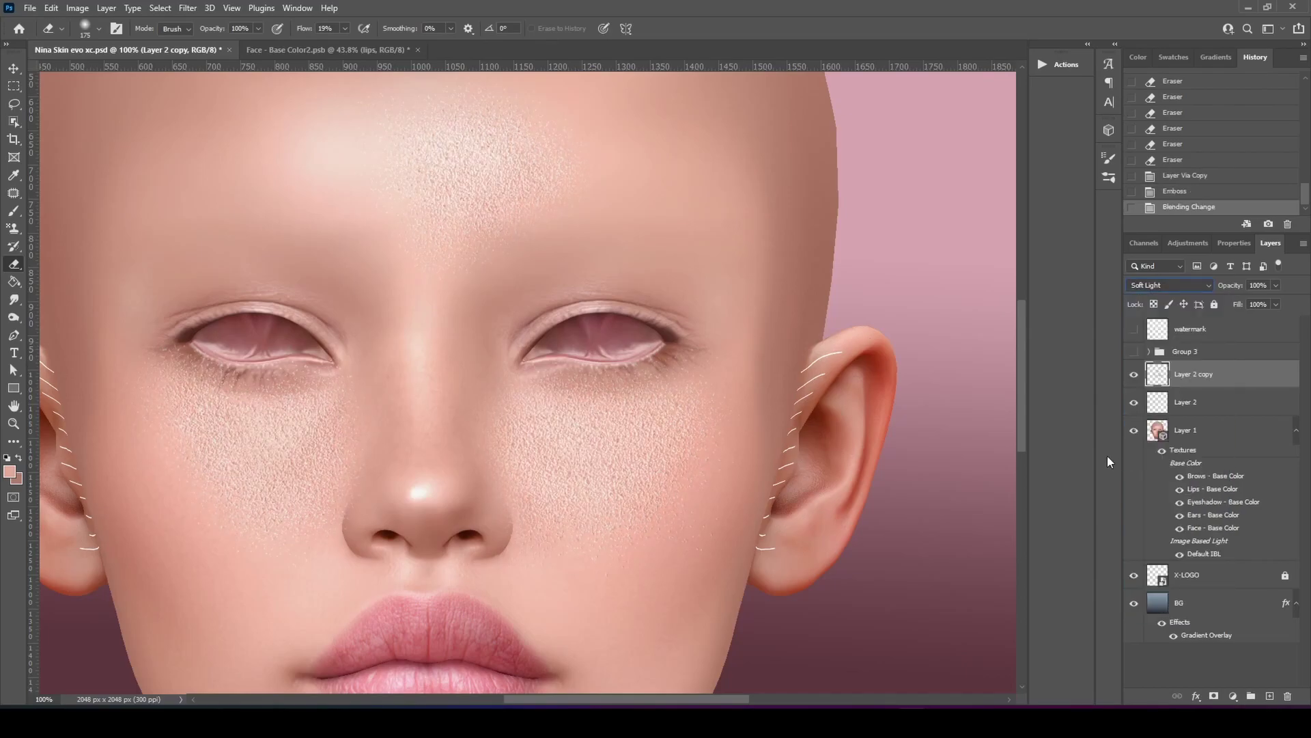
pyautogui.moveTo(638, 380); pyautogui.dragTo(619, 382)
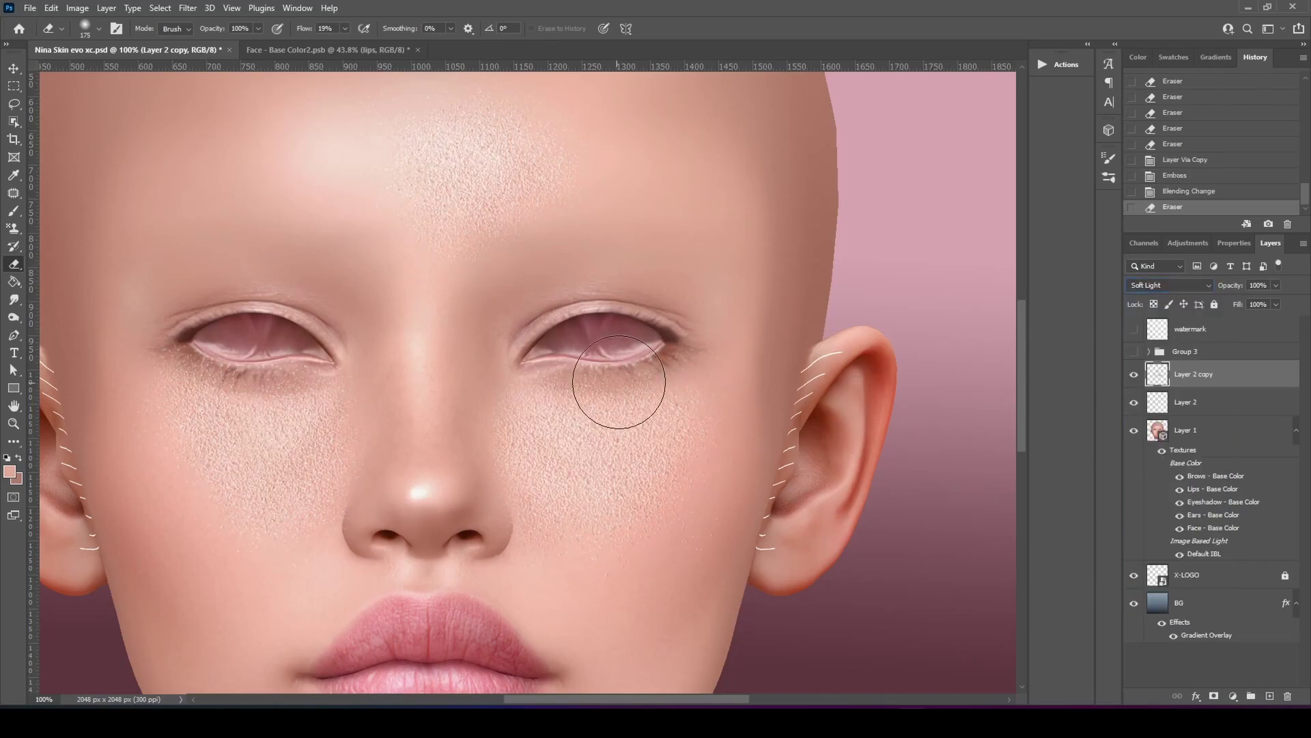
# Step: Compare the face's embossed texture with Layer 2 hidden and shown
pyautogui.press('z')
pyautogui.click(621, 387)
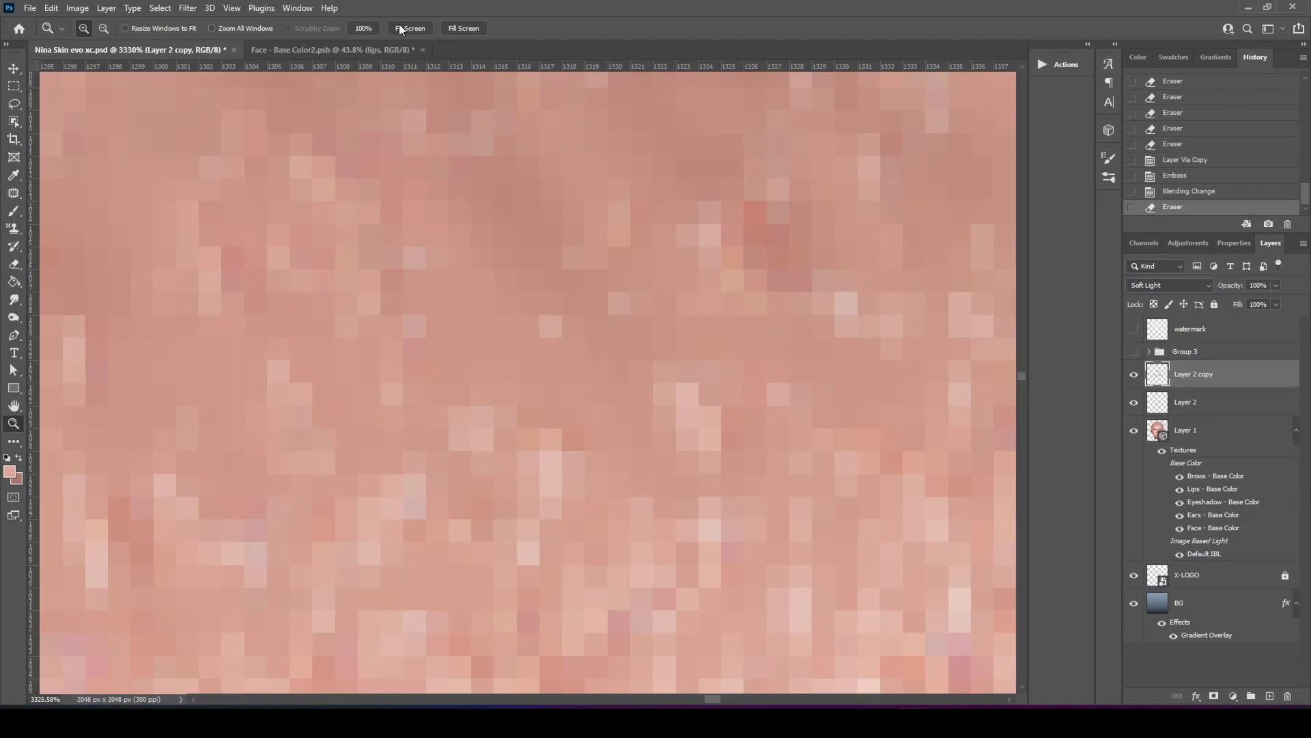
pyautogui.click(401, 30)
pyautogui.click(587, 366)
pyautogui.click(588, 370)
pyautogui.click(591, 374)
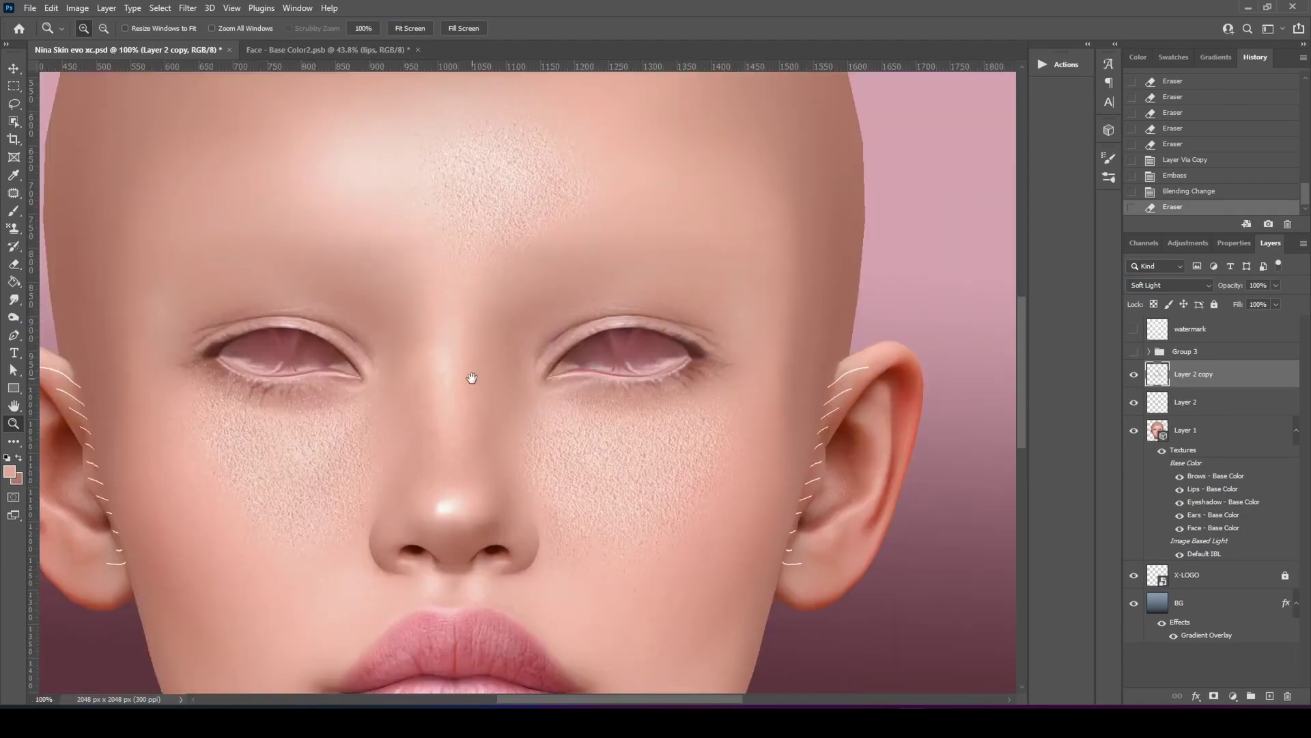
pyautogui.moveTo(471, 378); pyautogui.dragTo(511, 355)
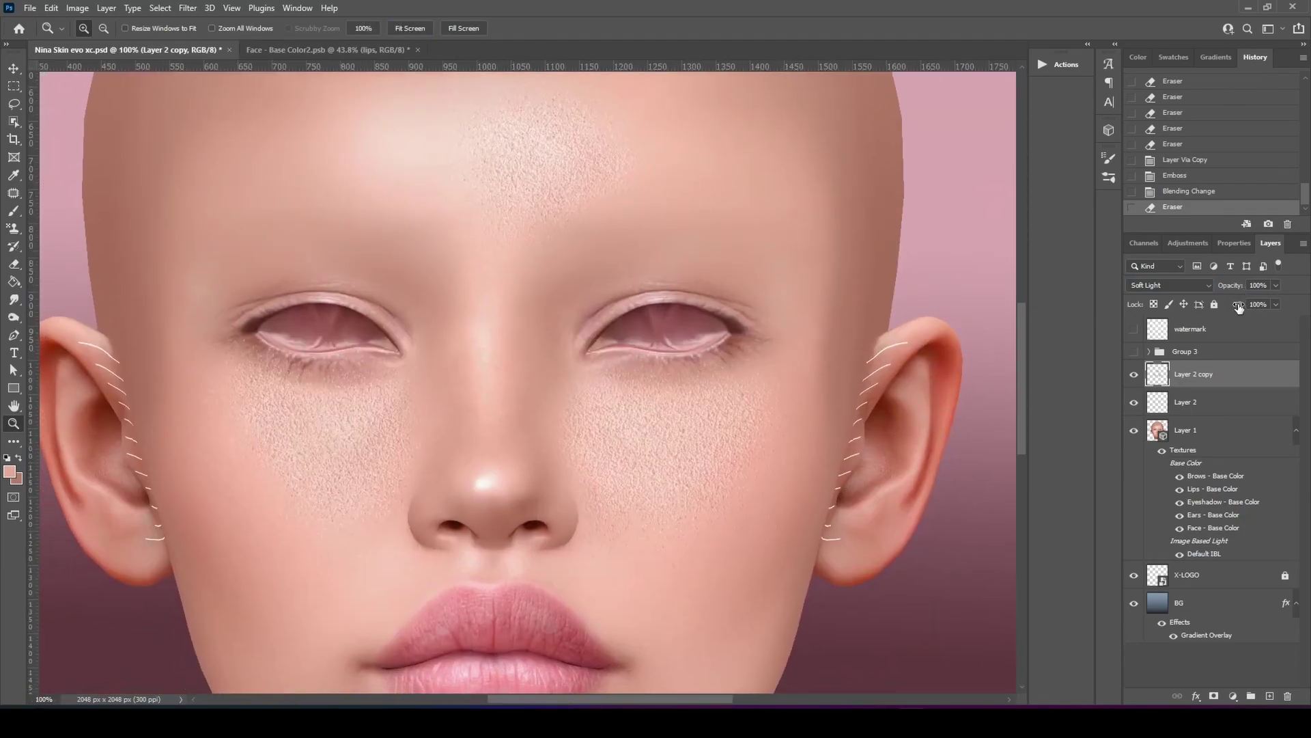
pyautogui.click(1132, 404)
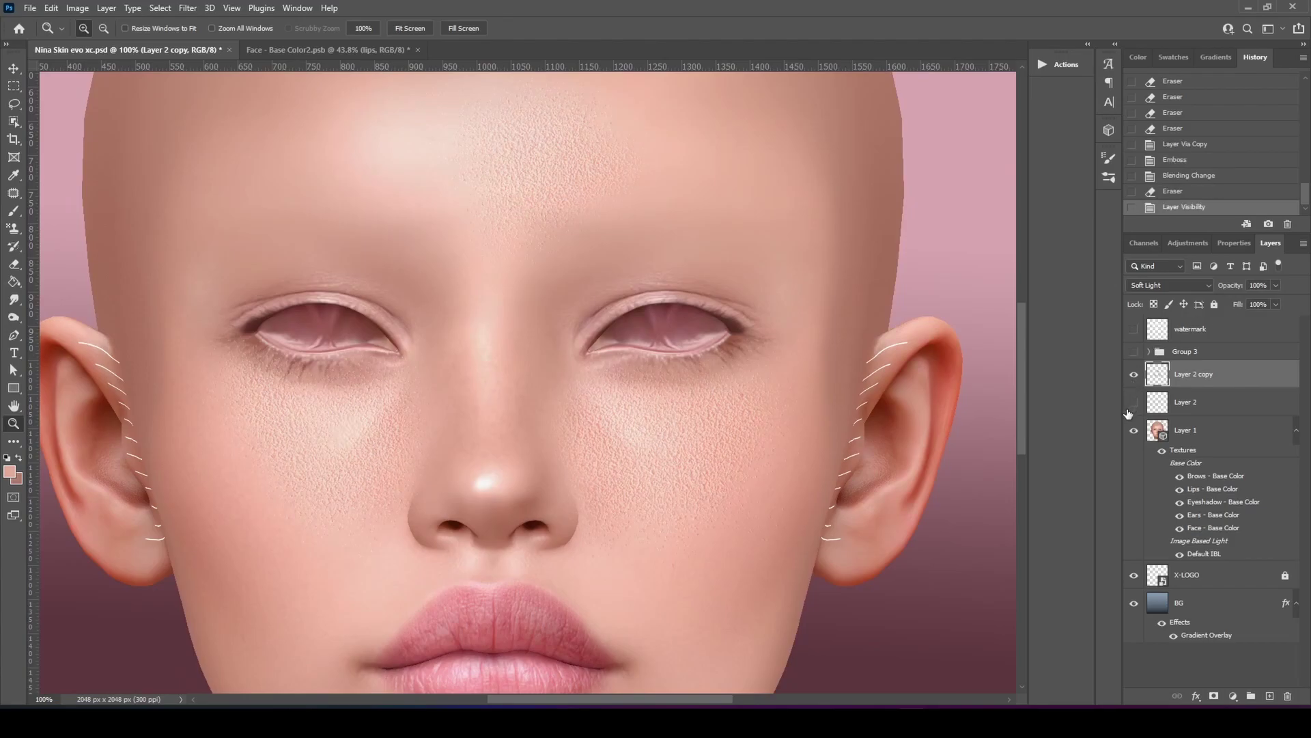
pyautogui.click(1133, 403)
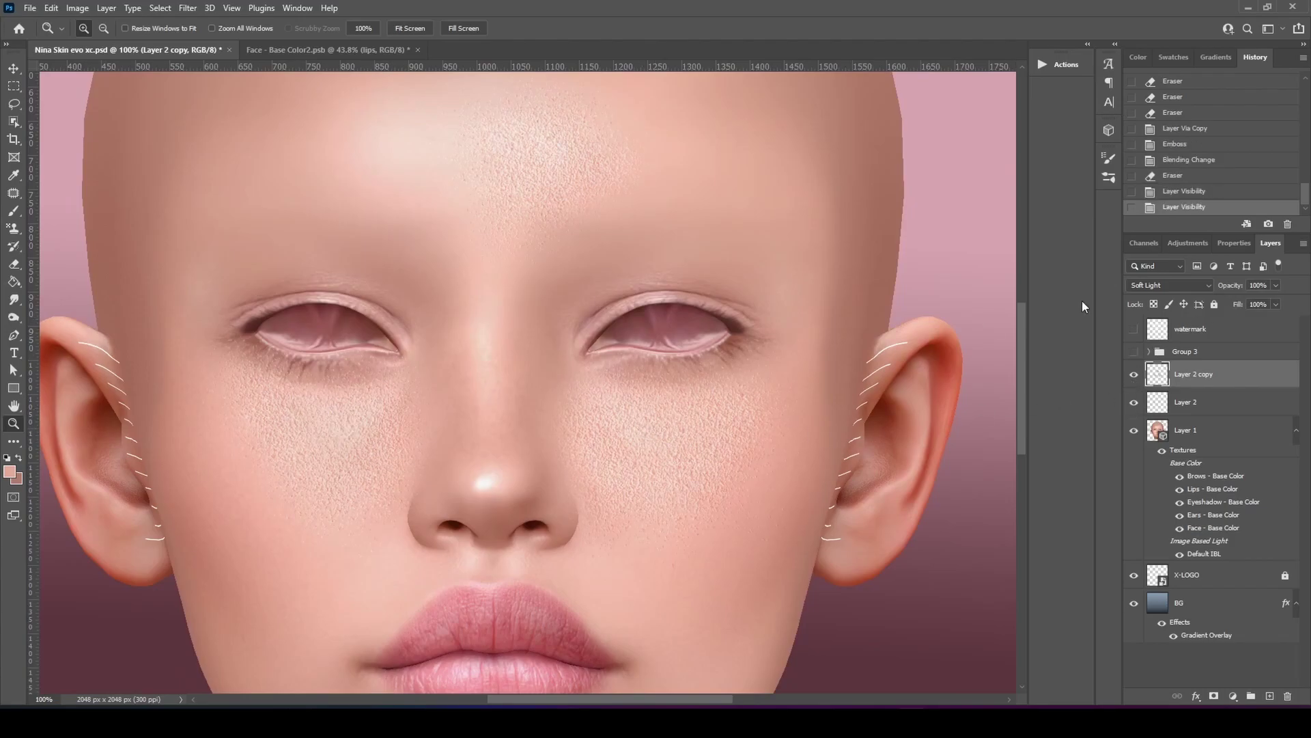
# Step: Lower Layer 2 copy's opacity to 28% with its fill at 100%, then hide and select Layer 2
pyautogui.moveTo(1235, 310); pyautogui.dragTo(1242, 308)
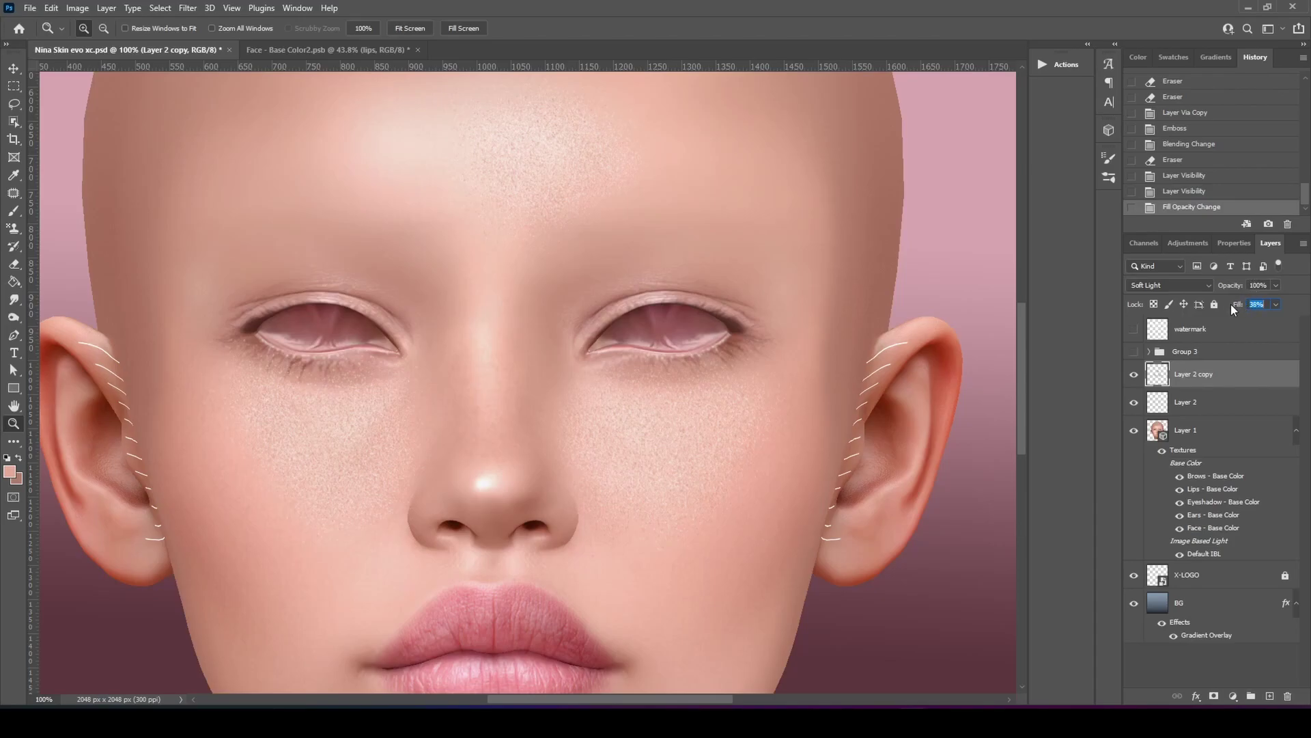
pyautogui.moveTo(1238, 309); pyautogui.dragTo(1235, 288)
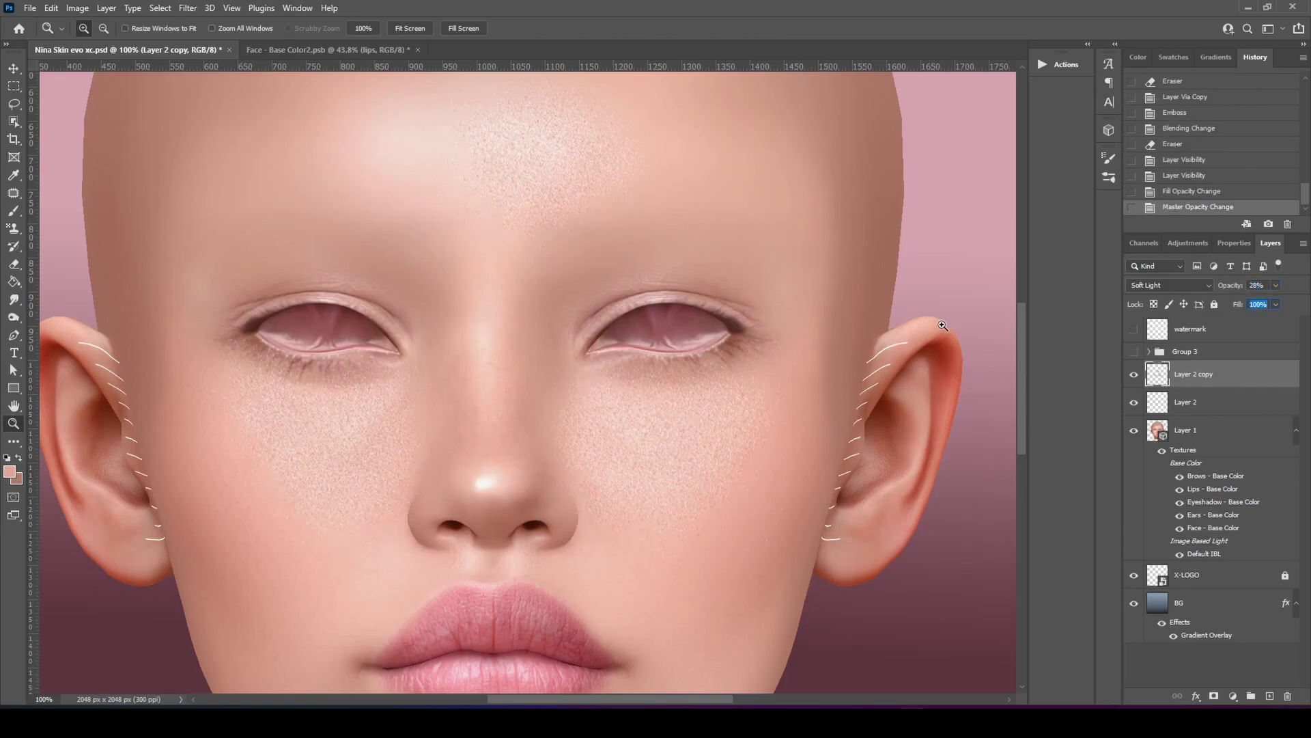
pyautogui.click(1135, 403)
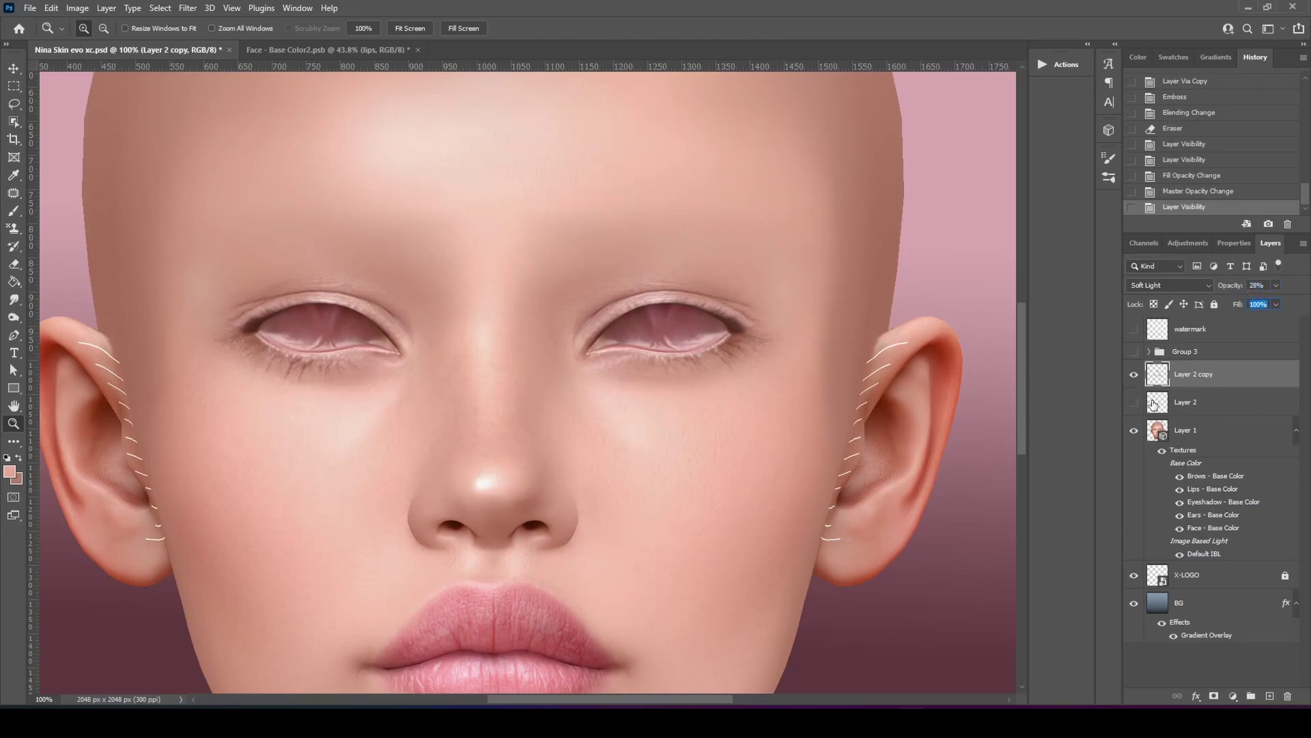
pyautogui.click(1161, 403)
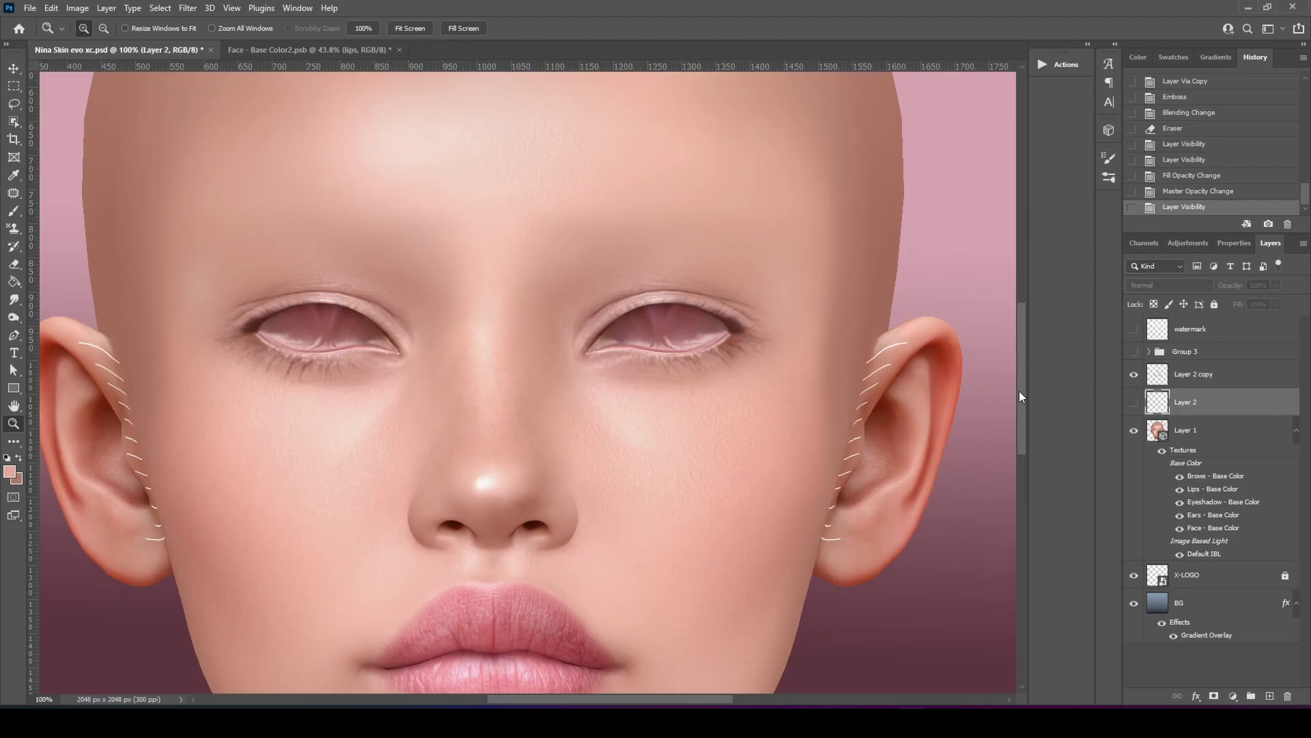
# Step: Examine the embossed skin texture on the cheek and nose up close and on the whole head
pyautogui.click(545, 403)
pyautogui.moveTo(535, 395); pyautogui.dragTo(598, 347)
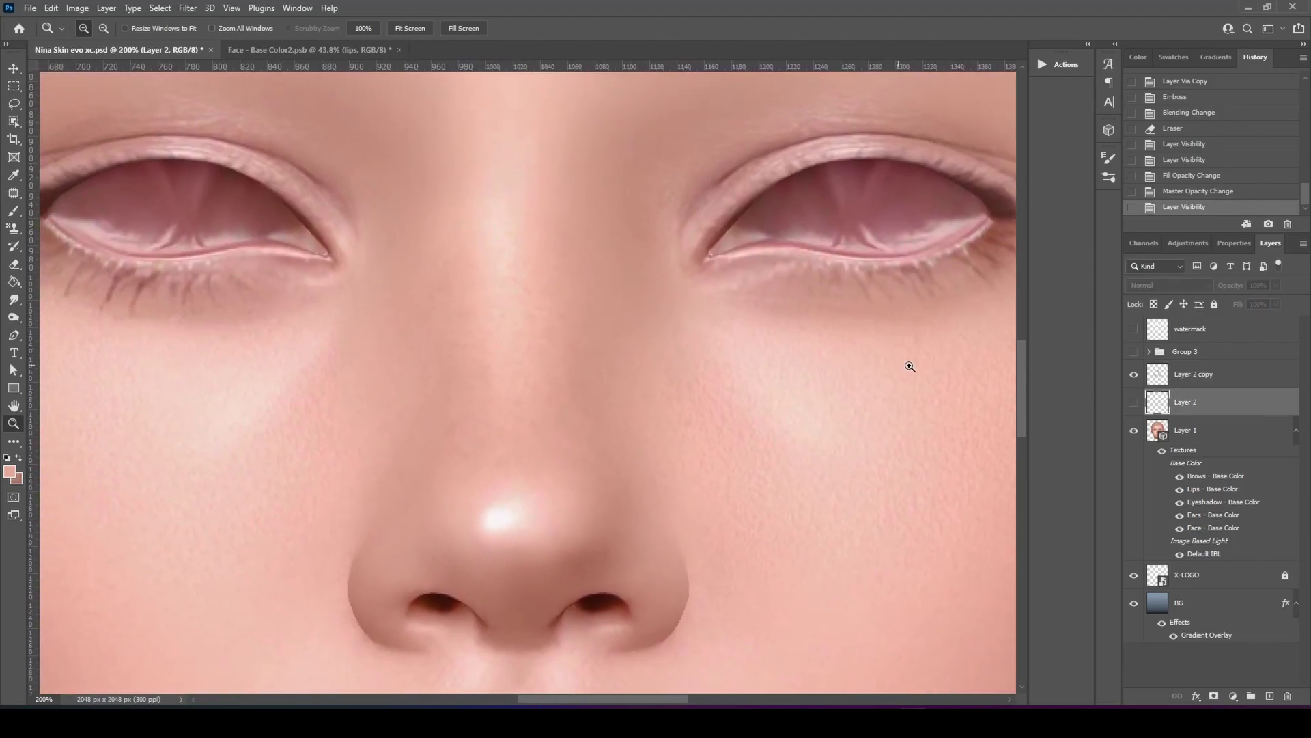
pyautogui.click(421, 30)
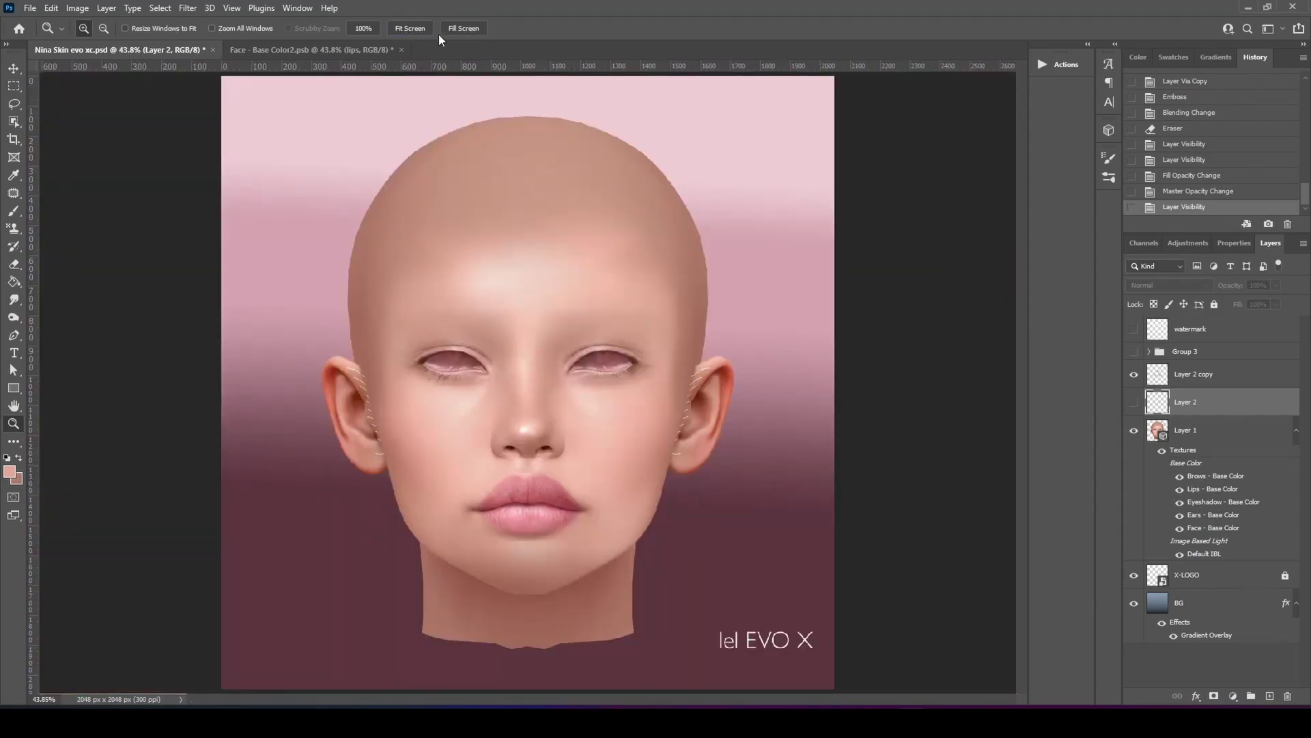
pyautogui.click(559, 387)
pyautogui.click(567, 402)
pyautogui.click(568, 406)
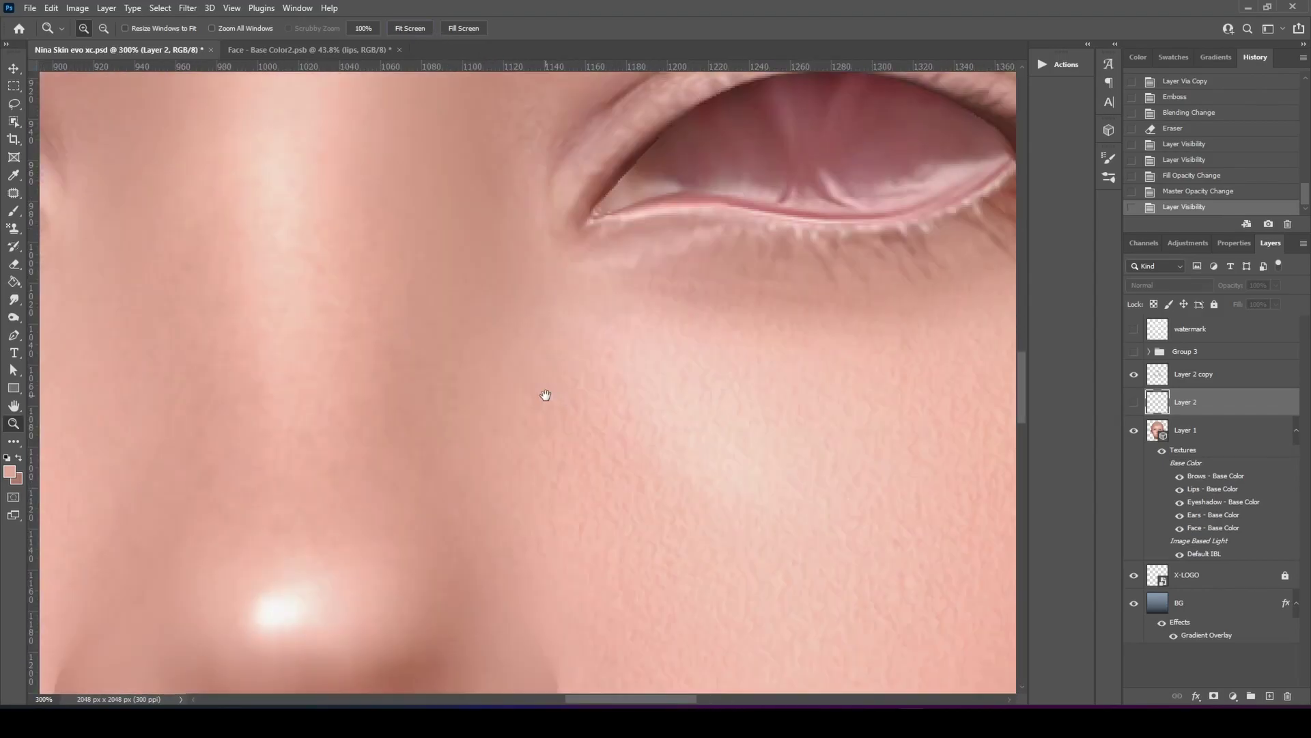
pyautogui.moveTo(588, 404); pyautogui.dragTo(442, 287)
pyautogui.moveTo(672, 244); pyautogui.dragTo(580, 275)
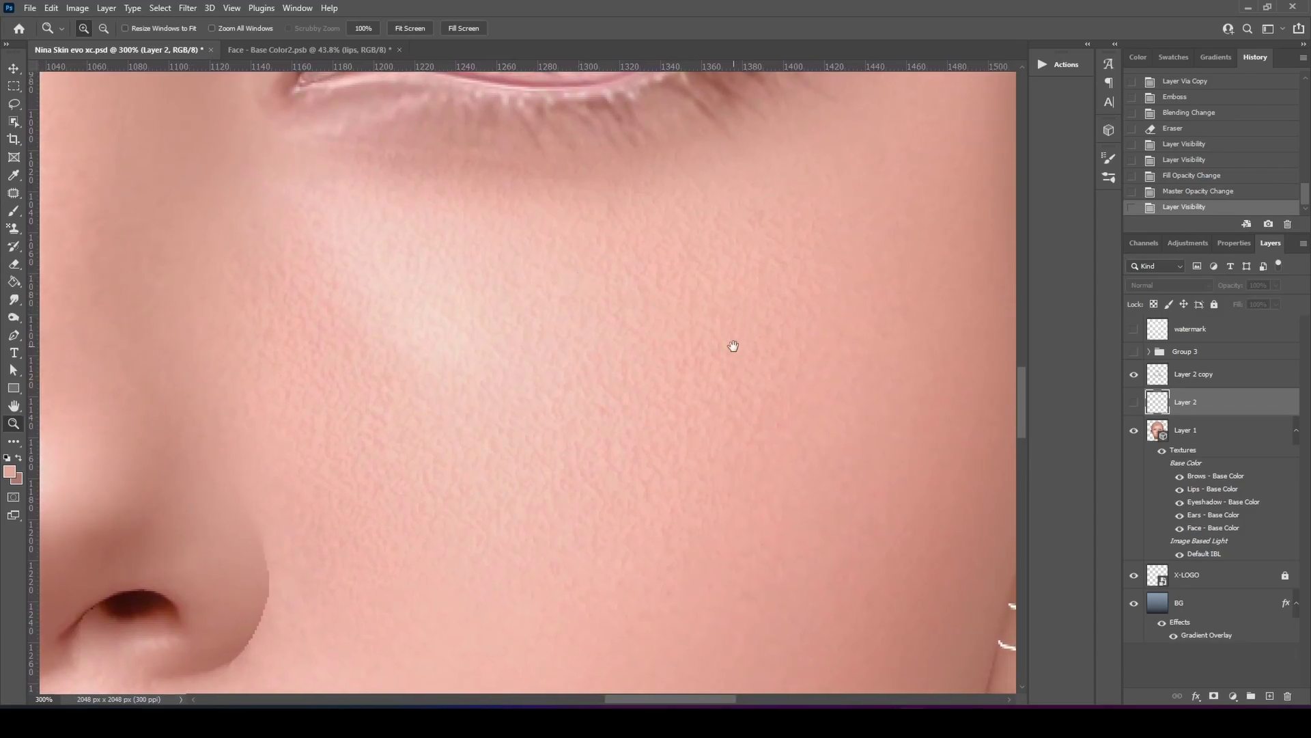
pyautogui.moveTo(735, 345)
pyautogui.mouseDown()
pyautogui.moveTo(594, 313)
pyautogui.moveTo(530, 269)
pyautogui.mouseUp()
pyautogui.moveTo(713, 196); pyautogui.dragTo(652, 263)
pyautogui.click(411, 29)
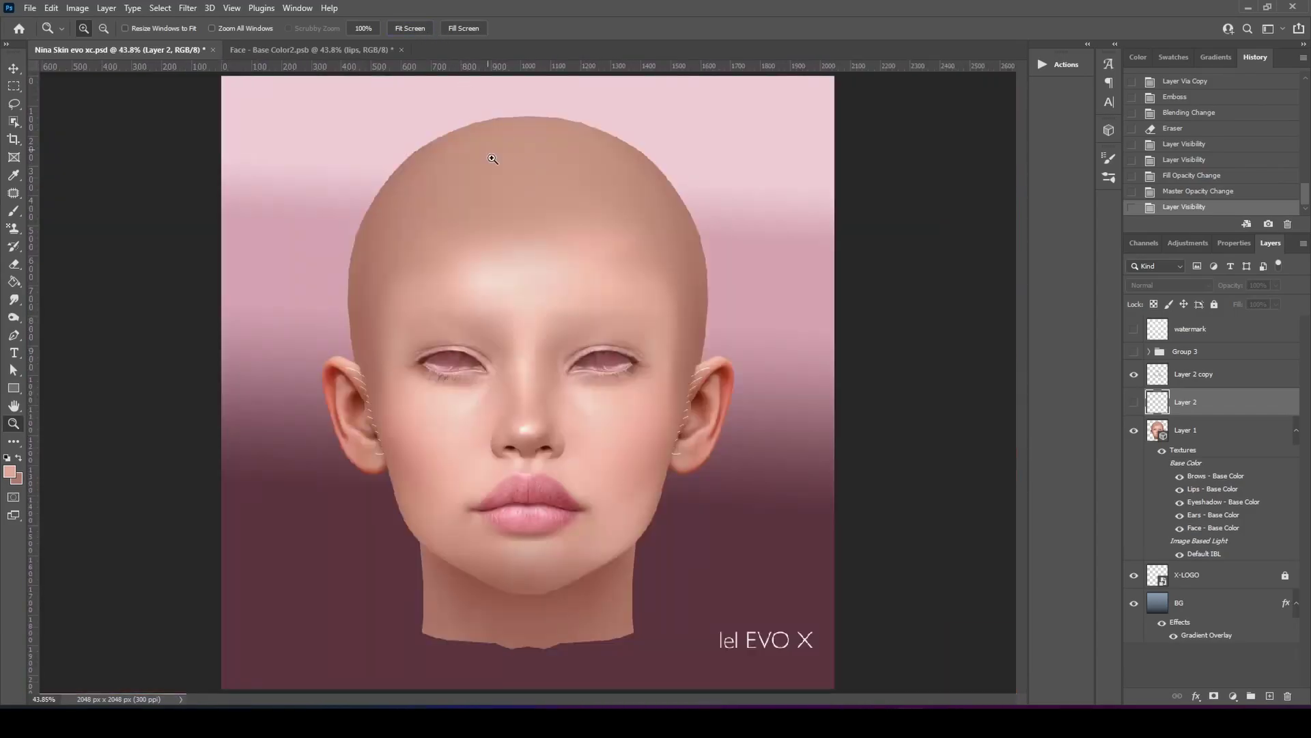
pyautogui.click(540, 373)
pyautogui.click(539, 373)
pyautogui.moveTo(504, 383); pyautogui.dragTo(628, 276)
pyautogui.click(413, 28)
# Step: Set the opacity of Layer 2 copy to 40%
pyautogui.click(1195, 376)
pyautogui.click(1233, 287)
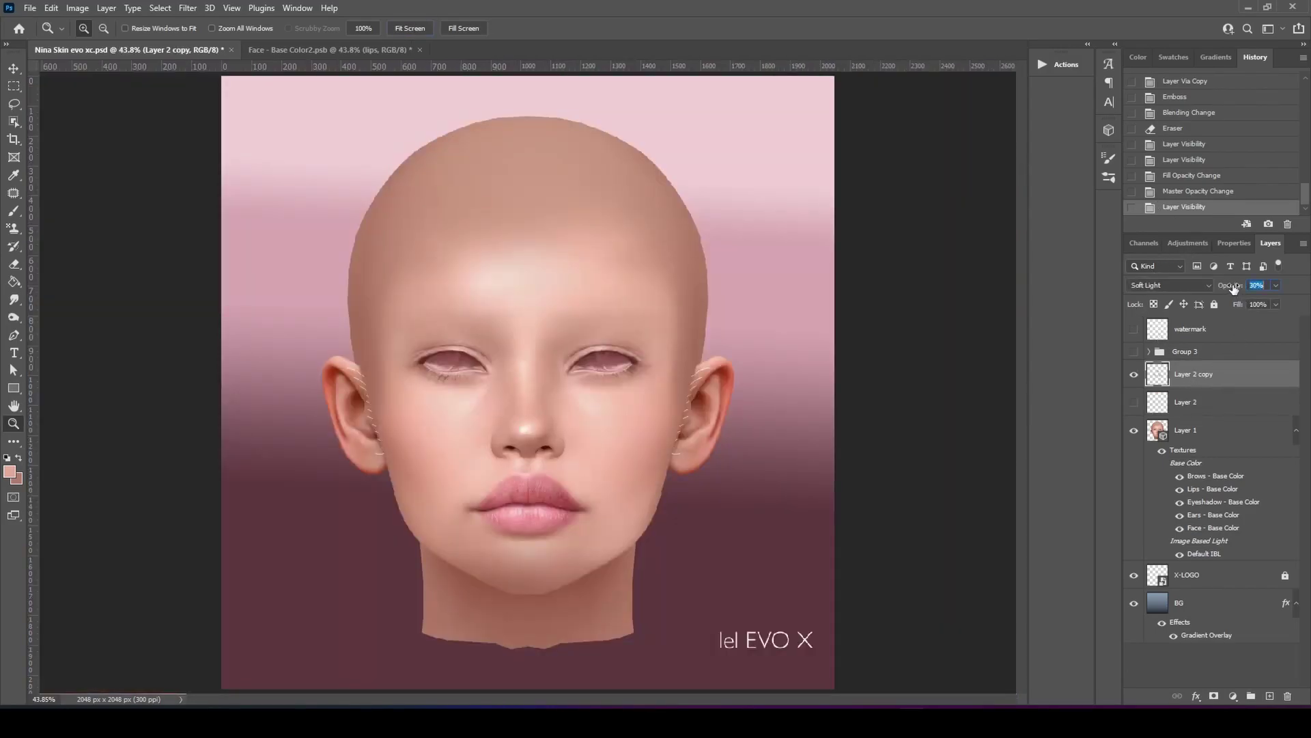
pyautogui.moveTo(1234, 288); pyautogui.dragTo(1236, 289)
pyautogui.click(598, 374)
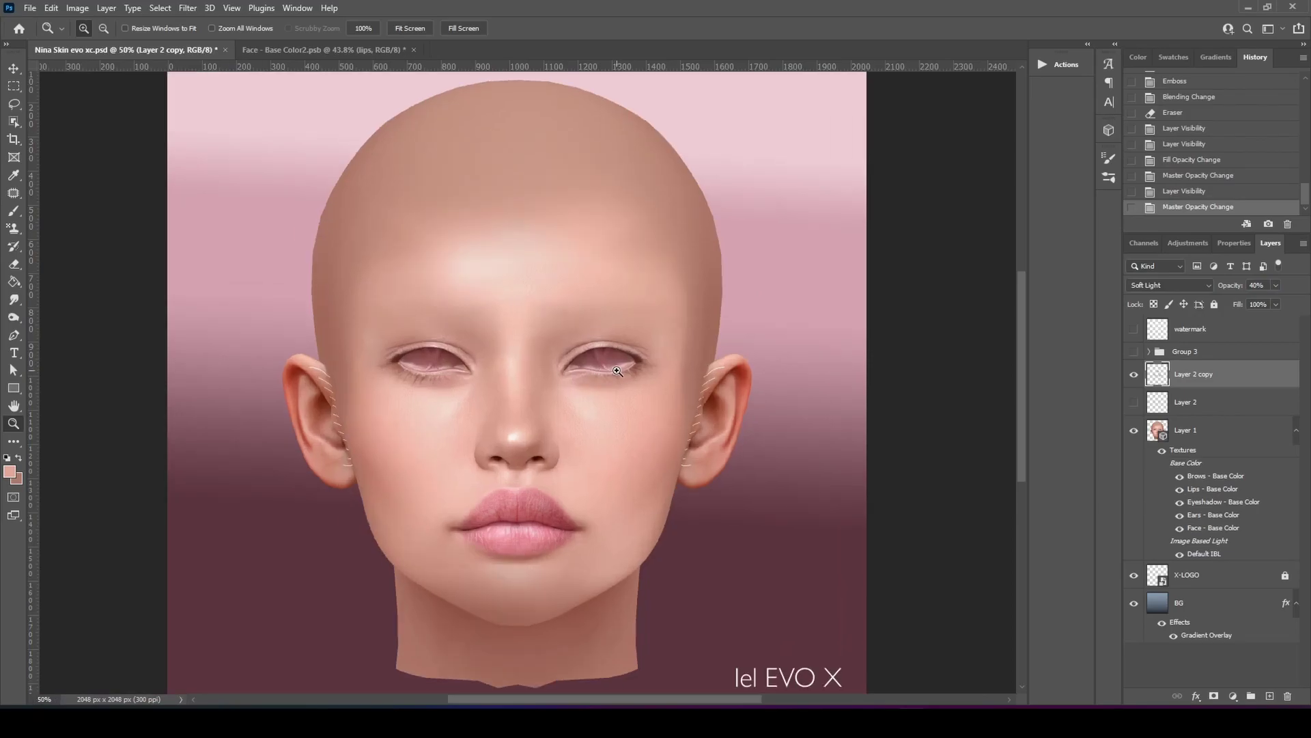
# Step: Apply a Gaussian Blur with a 1.1-pixel radius to Layer 2 copy
pyautogui.click(598, 375)
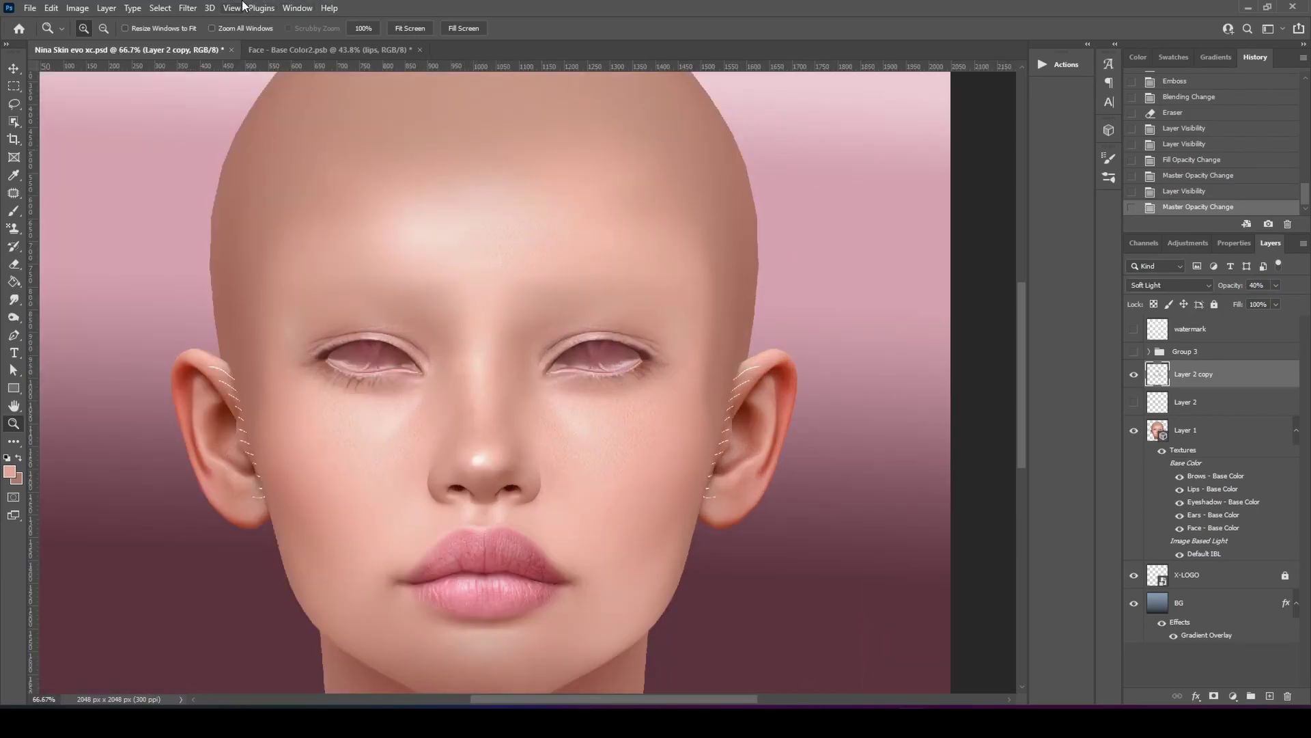
pyautogui.click(188, 7)
pyautogui.moveTo(290, 184)
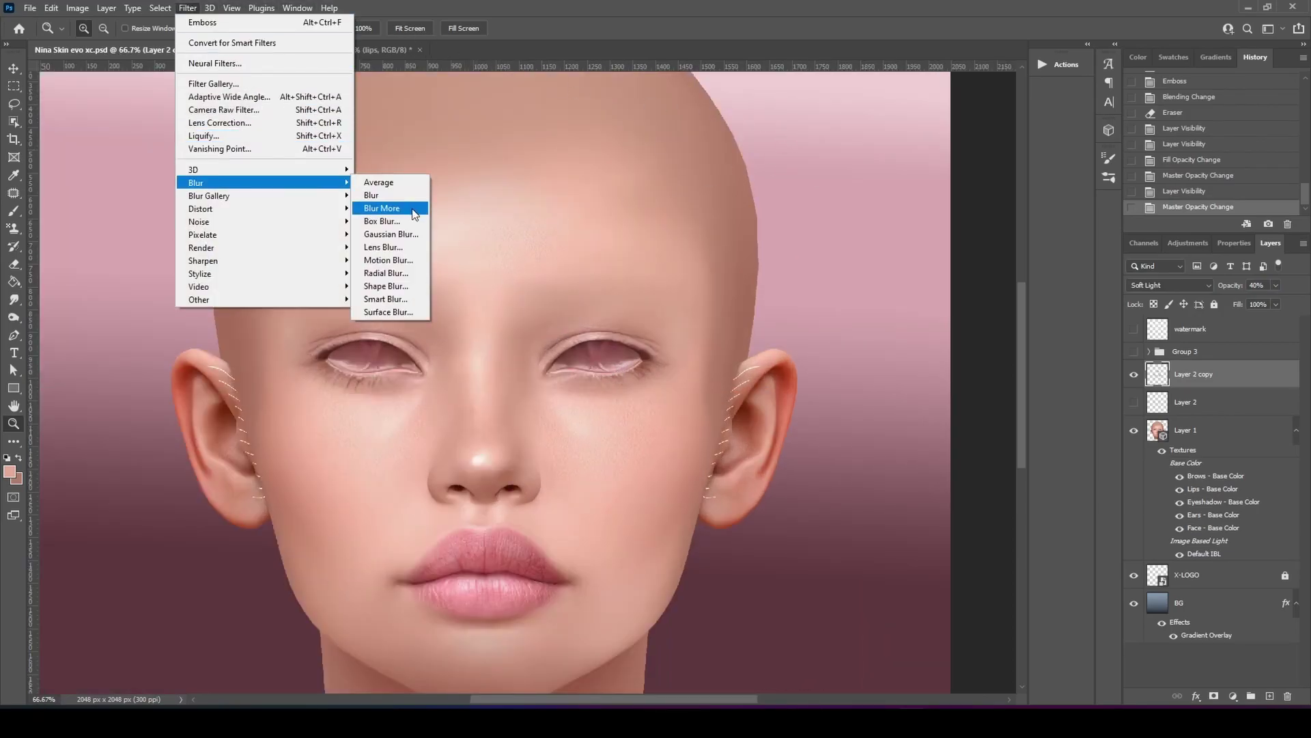
pyautogui.click(400, 243)
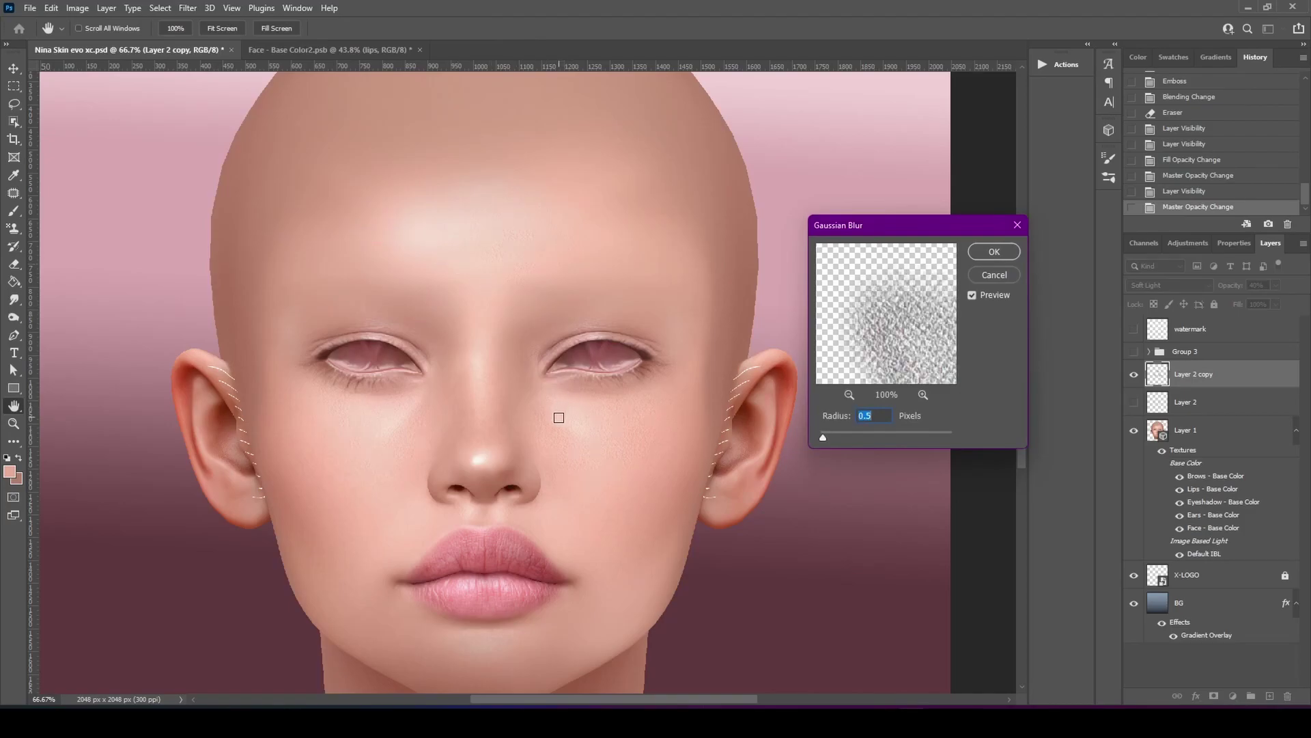
pyautogui.click(651, 429)
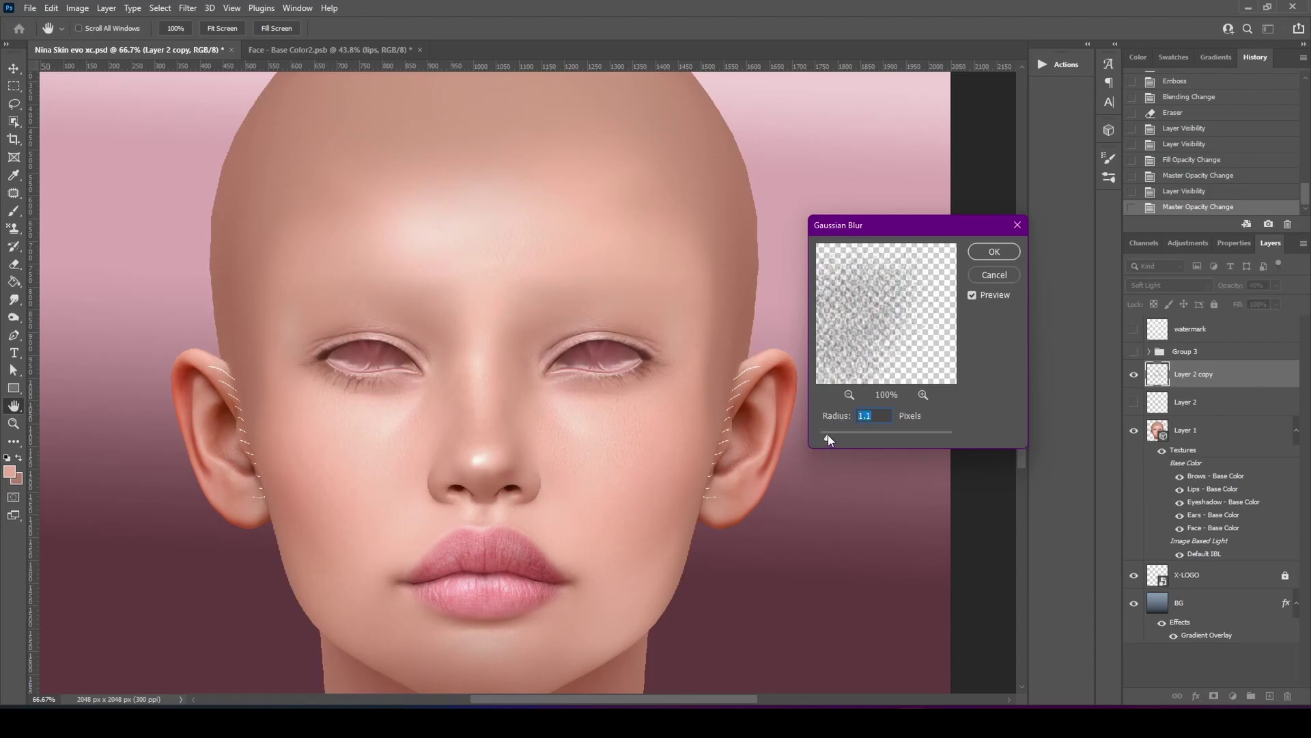
pyautogui.click(993, 253)
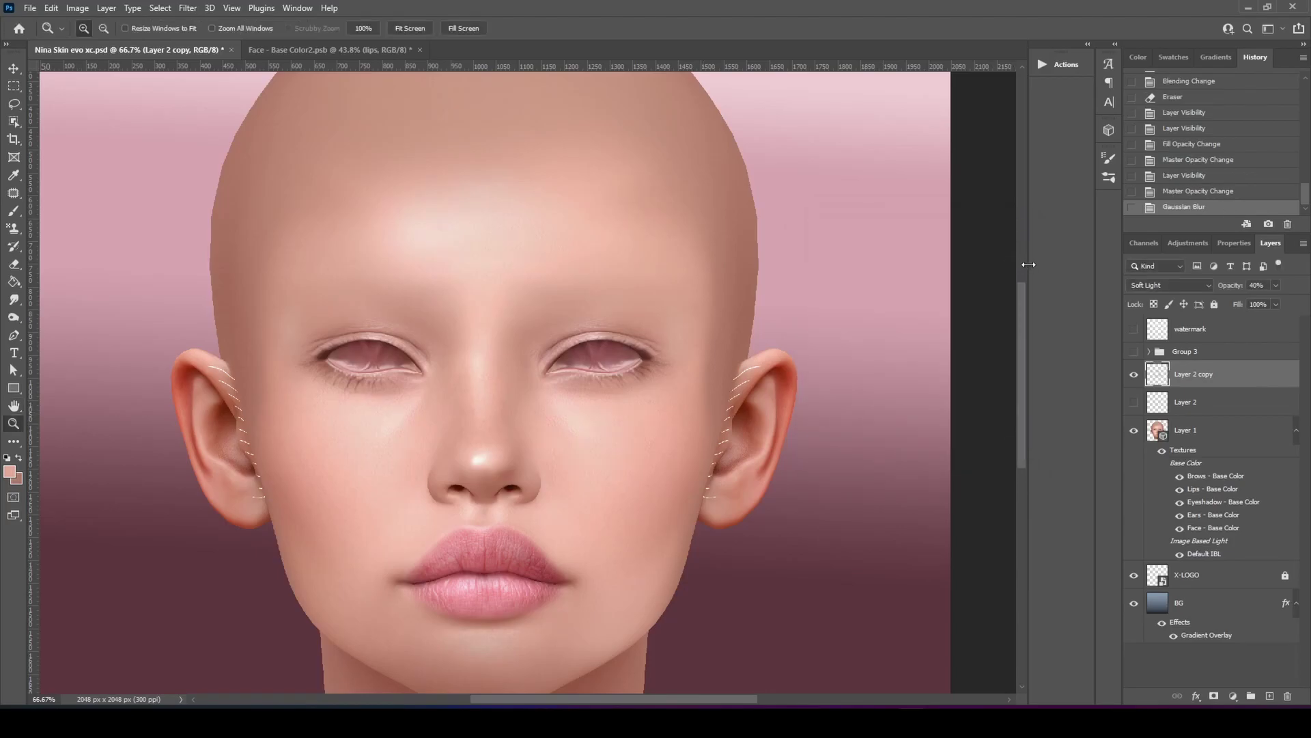
# Step: Try Layer 2 copy at 54% opacity, check the face close up, and lower the opacity to 44%
pyautogui.moveTo(1227, 285); pyautogui.dragTo(1234, 286)
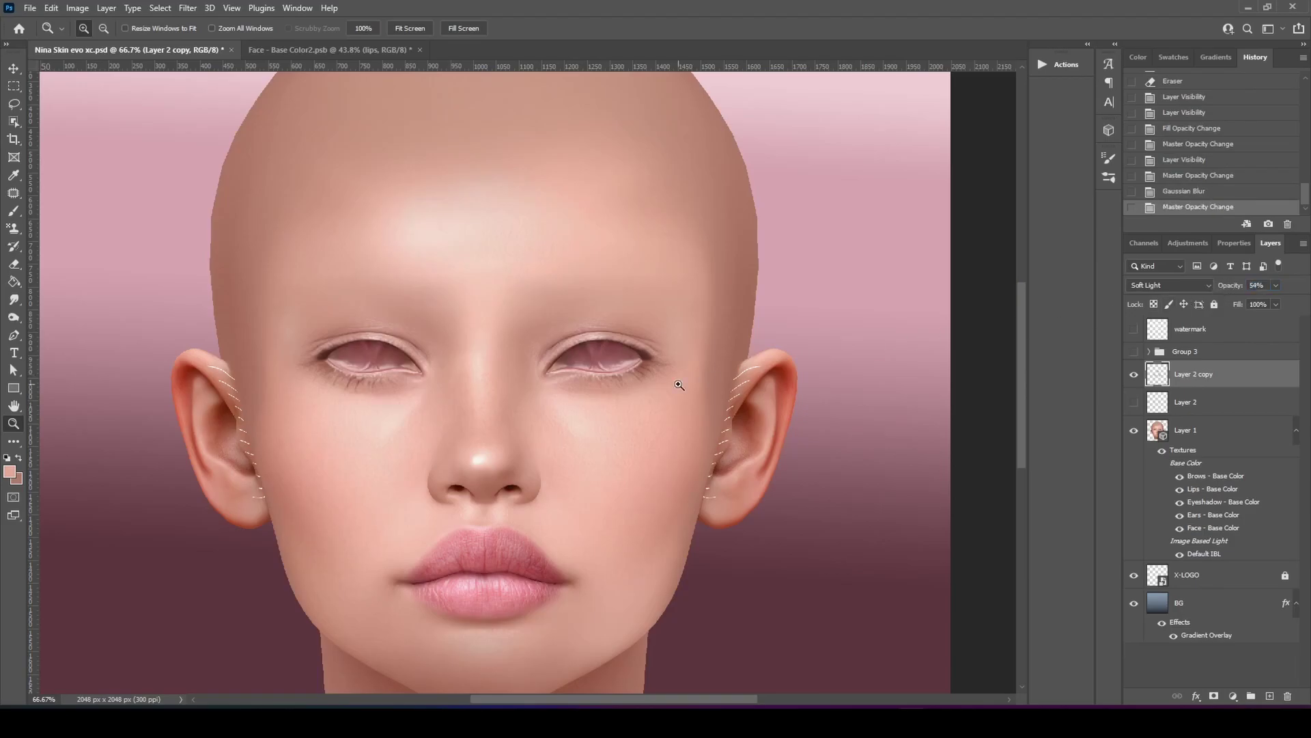
pyautogui.click(615, 392)
pyautogui.moveTo(507, 362); pyautogui.dragTo(570, 307)
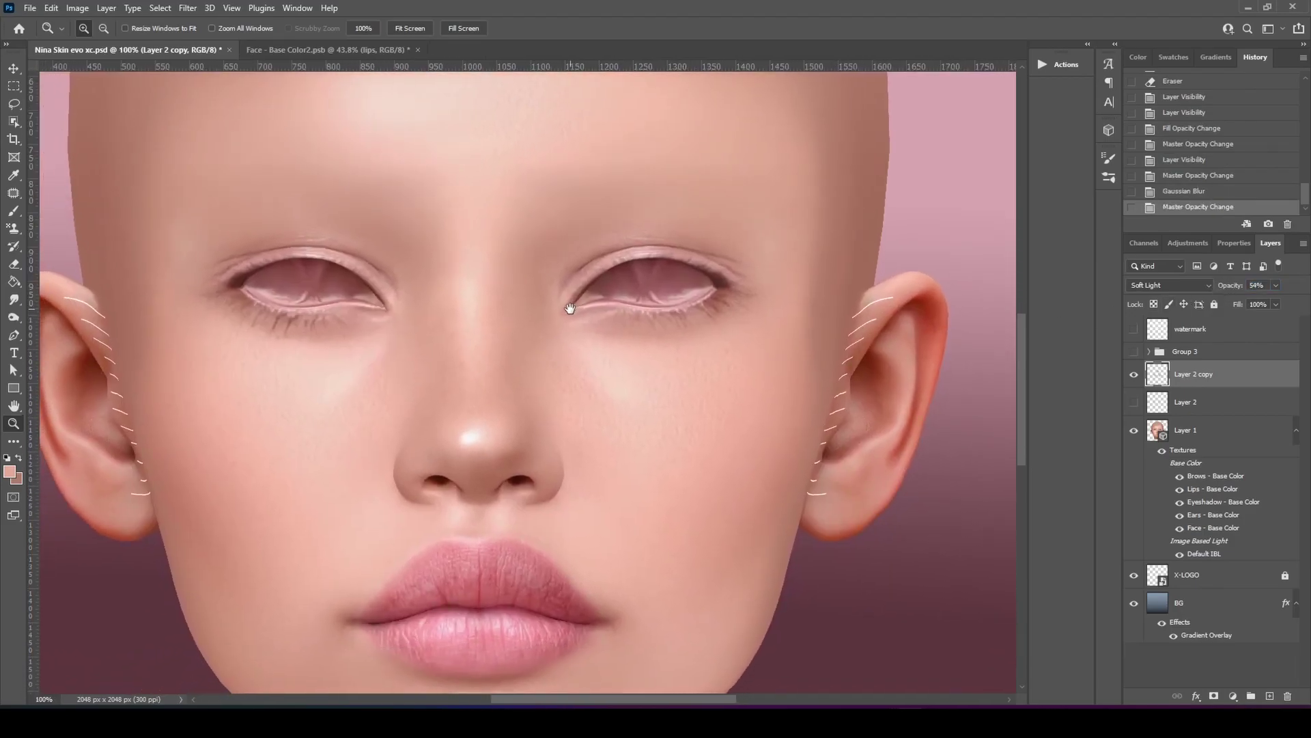
pyautogui.moveTo(1227, 289); pyautogui.dragTo(1222, 290)
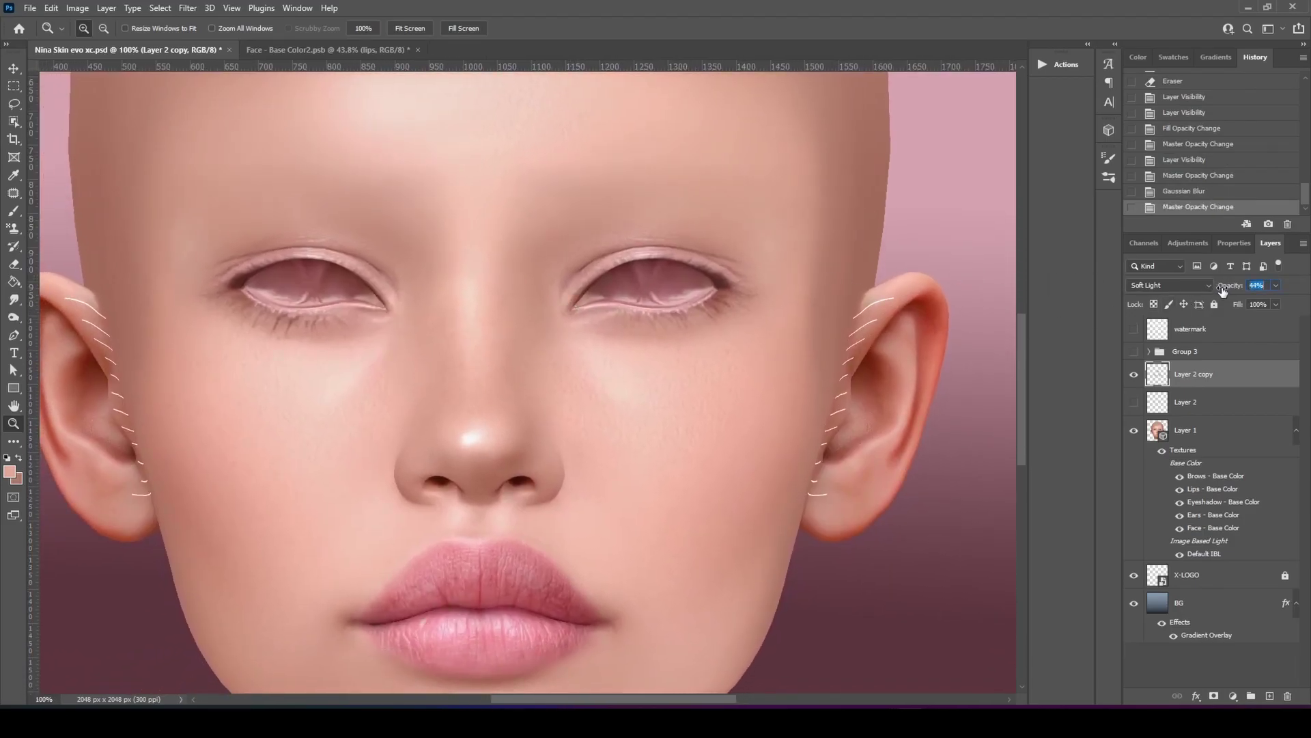
# Step: Examine the blurred skin texture on the whole head and close up around the eyes, nose and cheeks
pyautogui.click(515, 322)
pyautogui.moveTo(511, 327)
pyautogui.mouseDown()
pyautogui.moveTo(553, 261)
pyautogui.moveTo(487, 341)
pyautogui.moveTo(523, 322)
pyautogui.mouseUp()
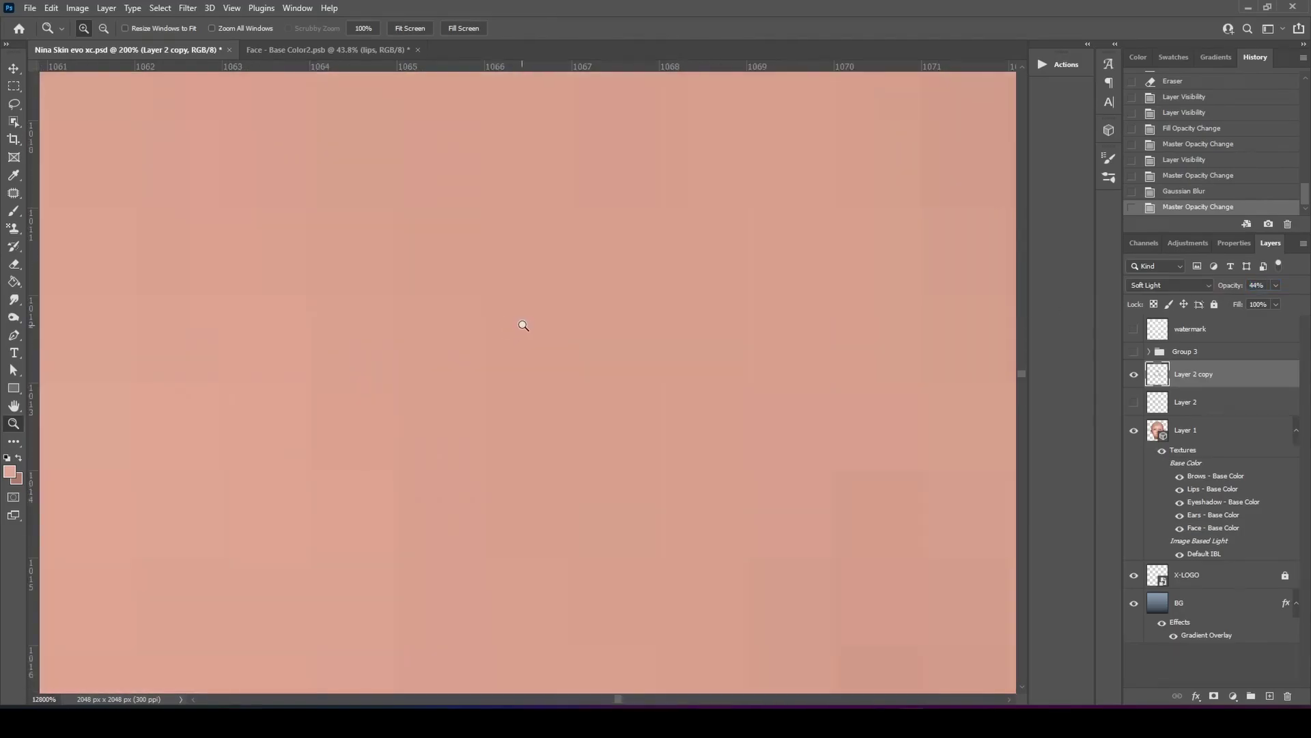
pyautogui.click(425, 27)
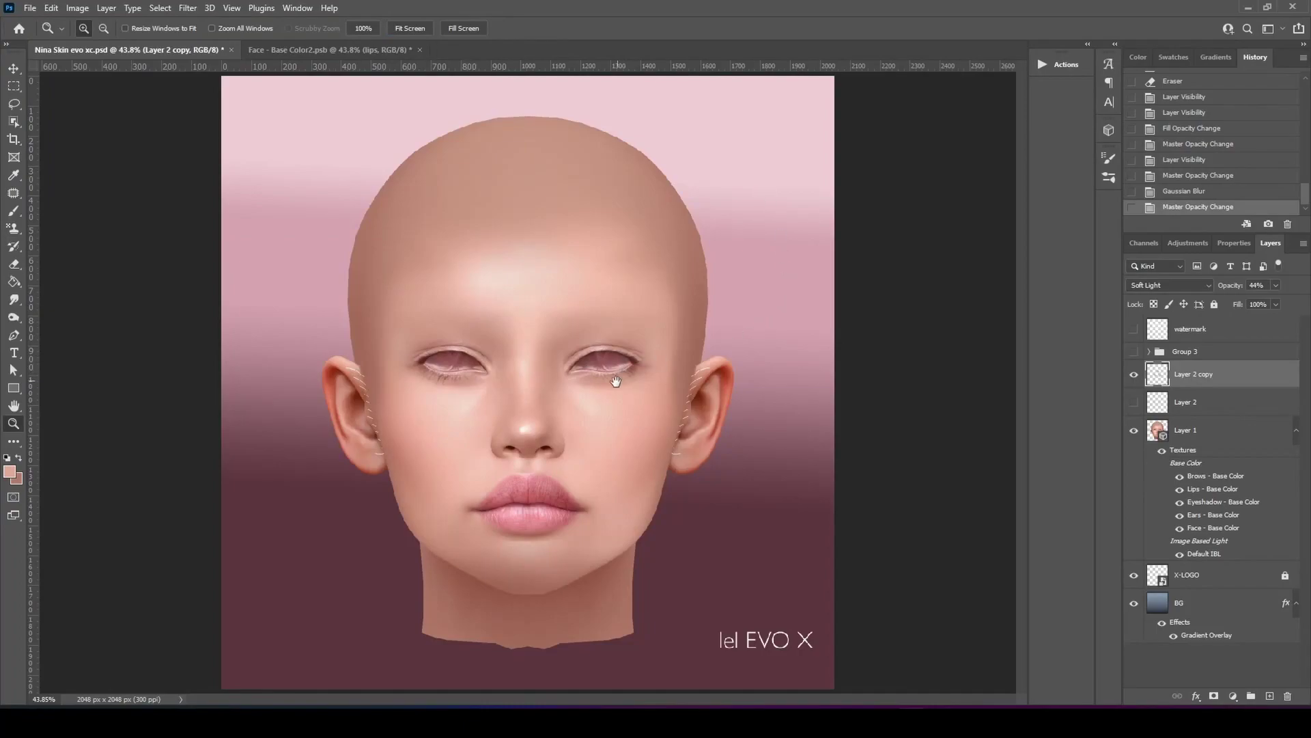
pyautogui.click(546, 373)
pyautogui.click(547, 373)
pyautogui.click(545, 374)
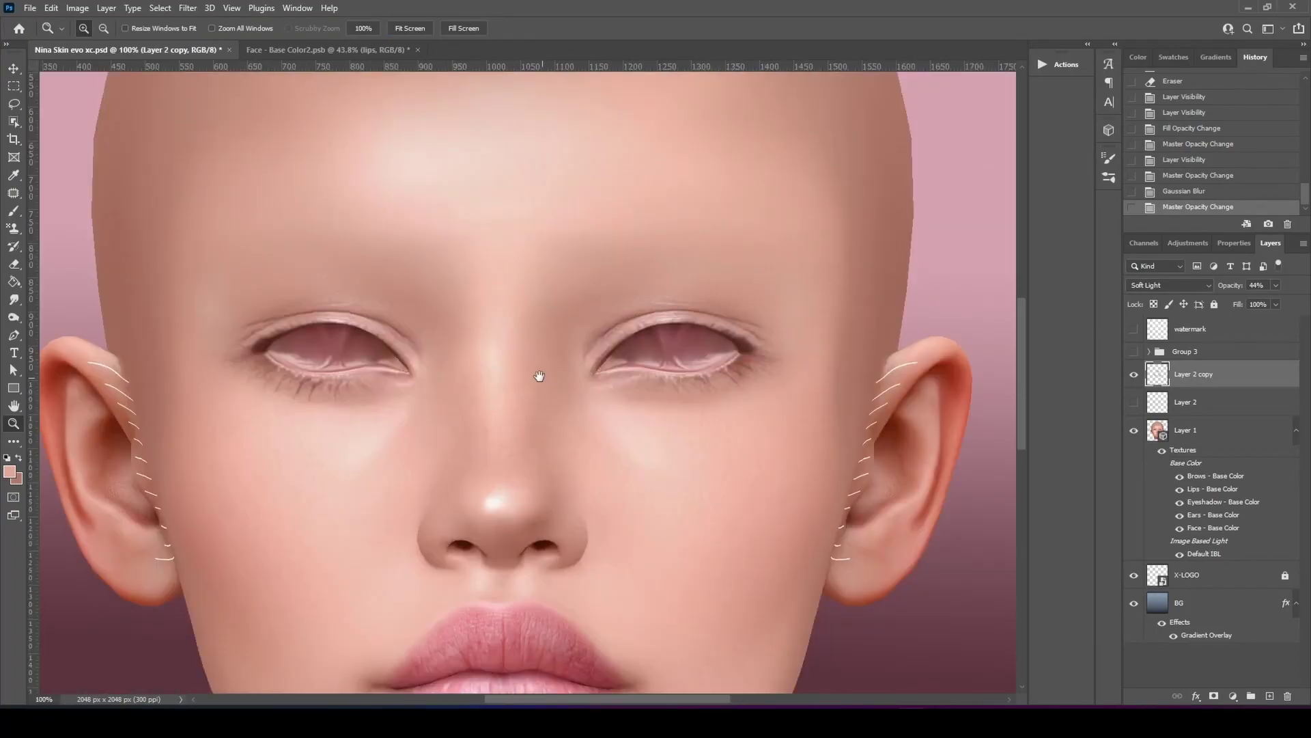
pyautogui.moveTo(539, 374); pyautogui.dragTo(584, 279)
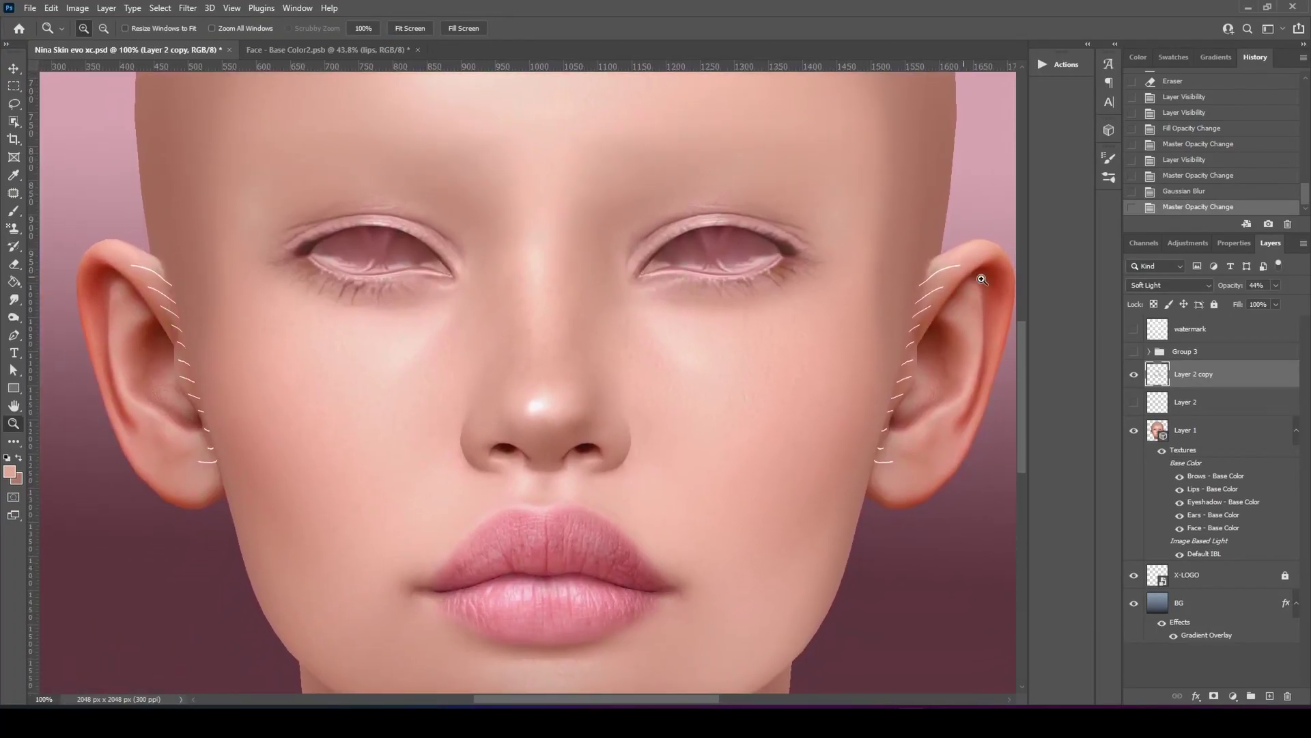
# Step: Rename Layer 2 copy as "under eye texture"
pyautogui.doubleClick(1192, 377)
pyautogui.click(1192, 374)
pyautogui.press('super+h')
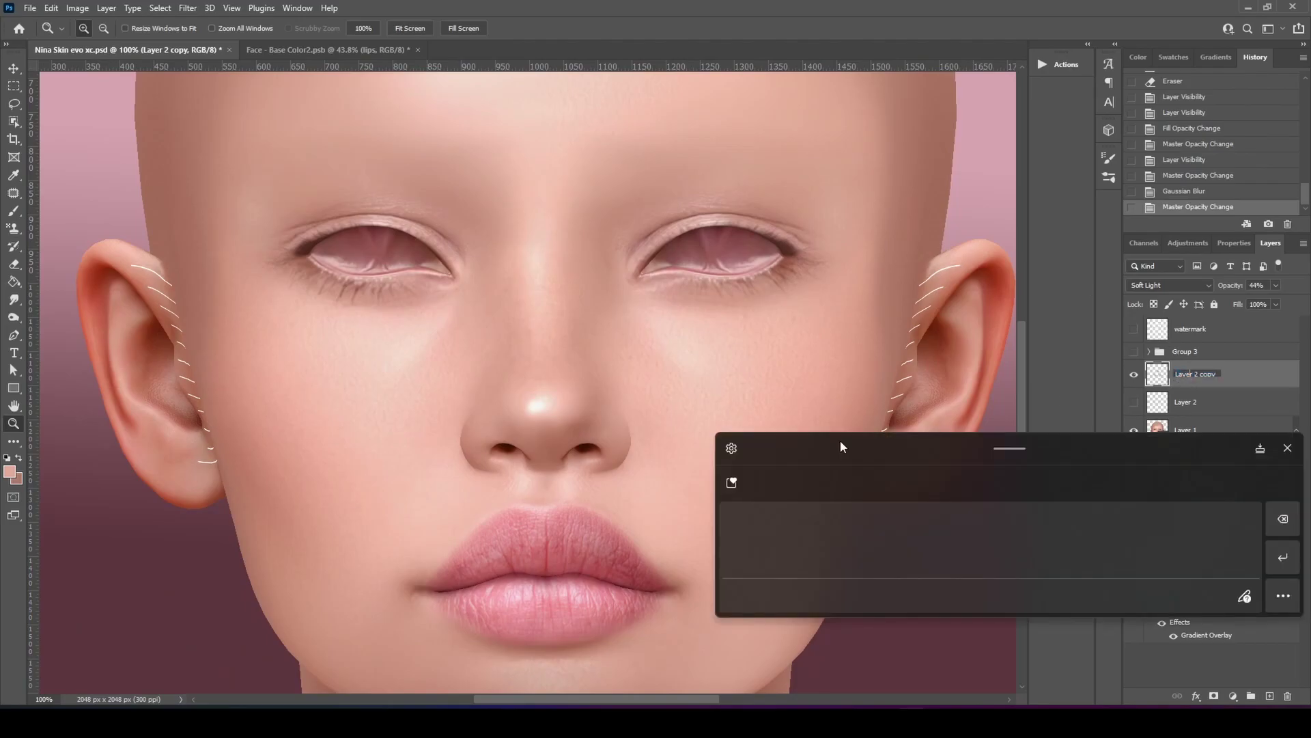
pyautogui.click(1288, 448)
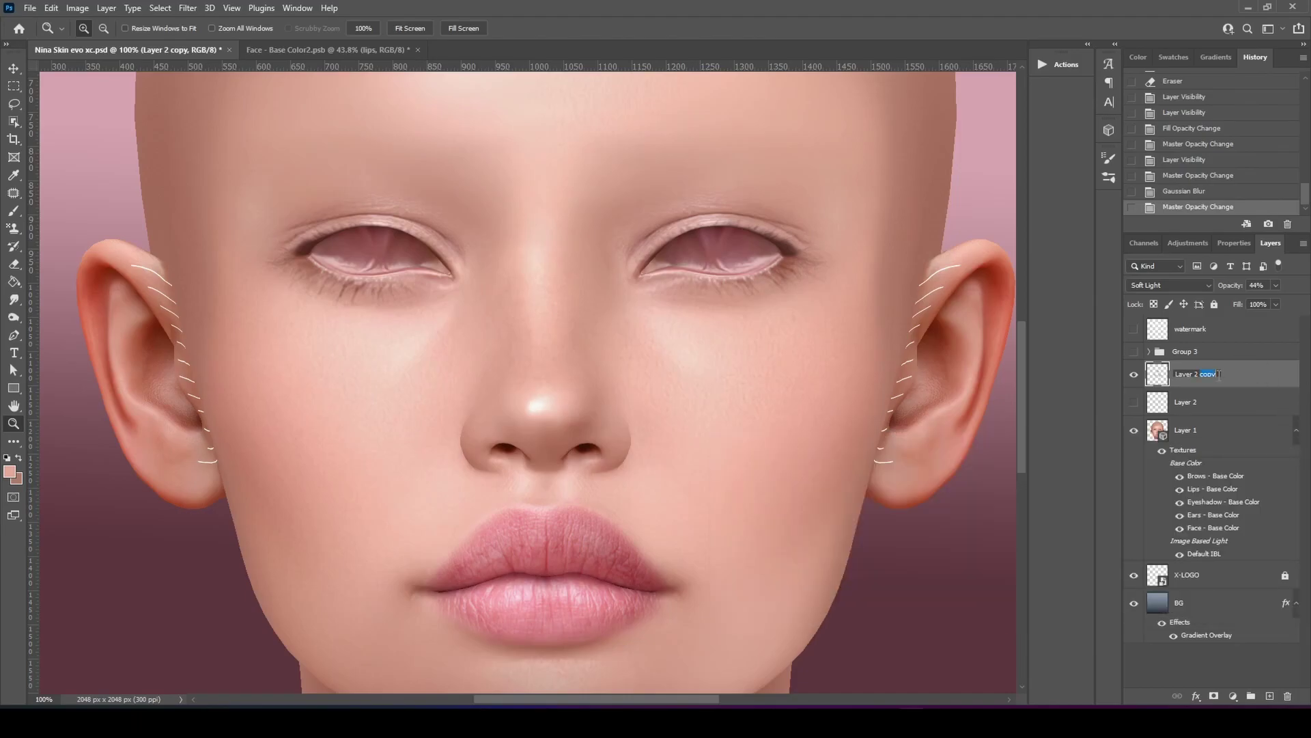
pyautogui.press('Return')
pyautogui.doubleClick(1212, 375)
pyautogui.write('under ')
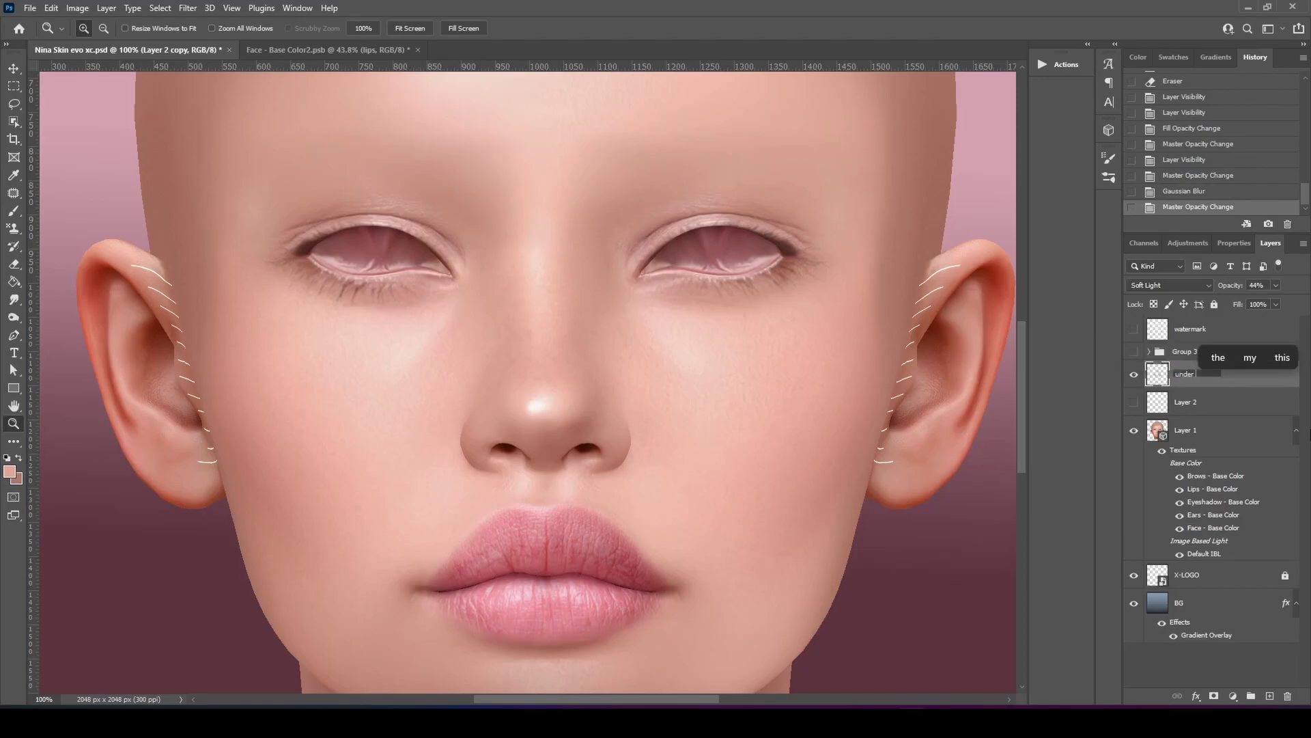
pyautogui.write('eye texture')
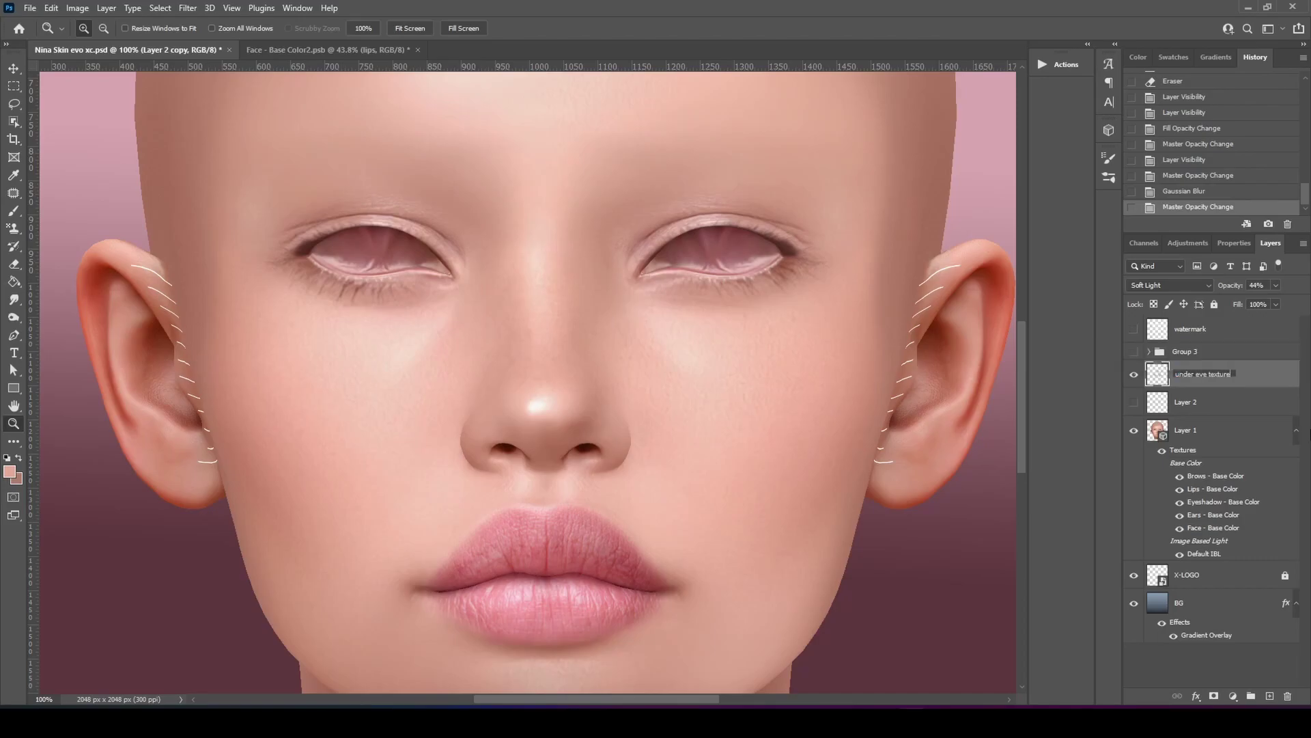
pyautogui.press('Return')
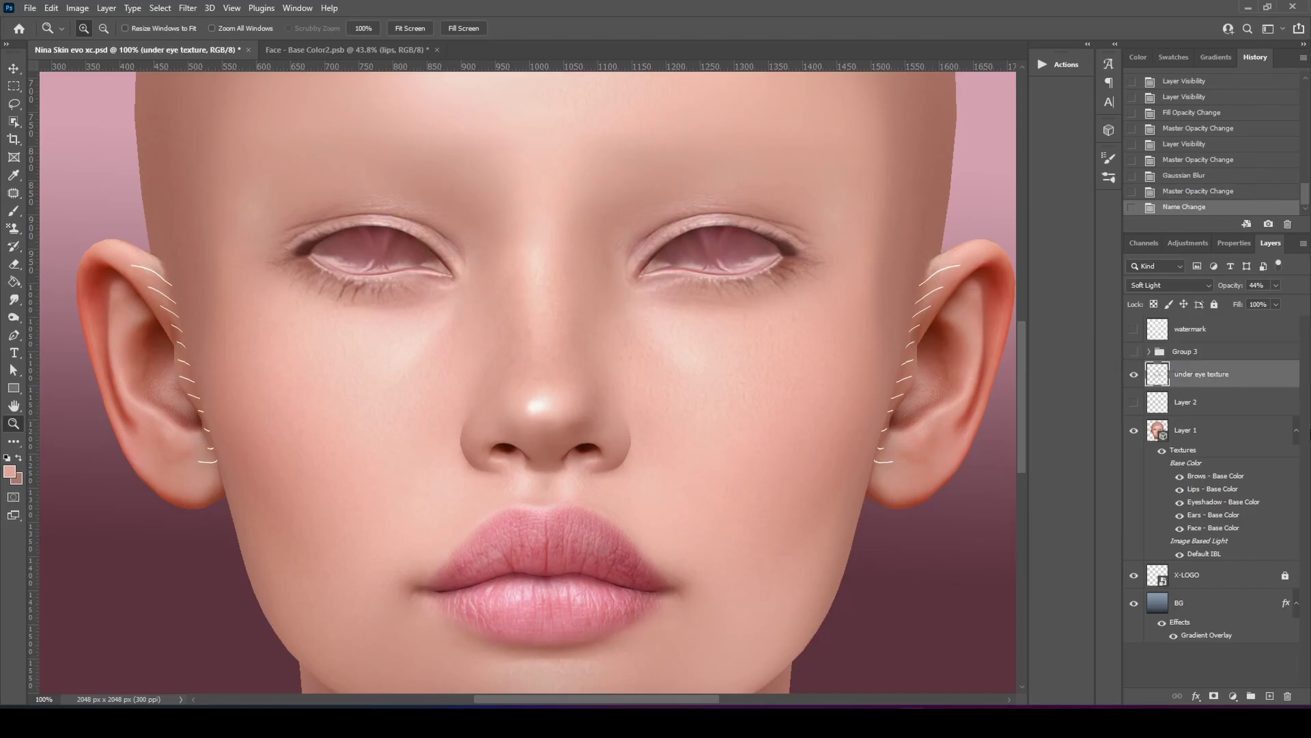
# Step: Add a new layer above the under eye texture and choose the pores brush at size 80
pyautogui.click(1269, 695)
pyautogui.scroll(3, 834, 432)
pyautogui.scroll(3, 736, 407)
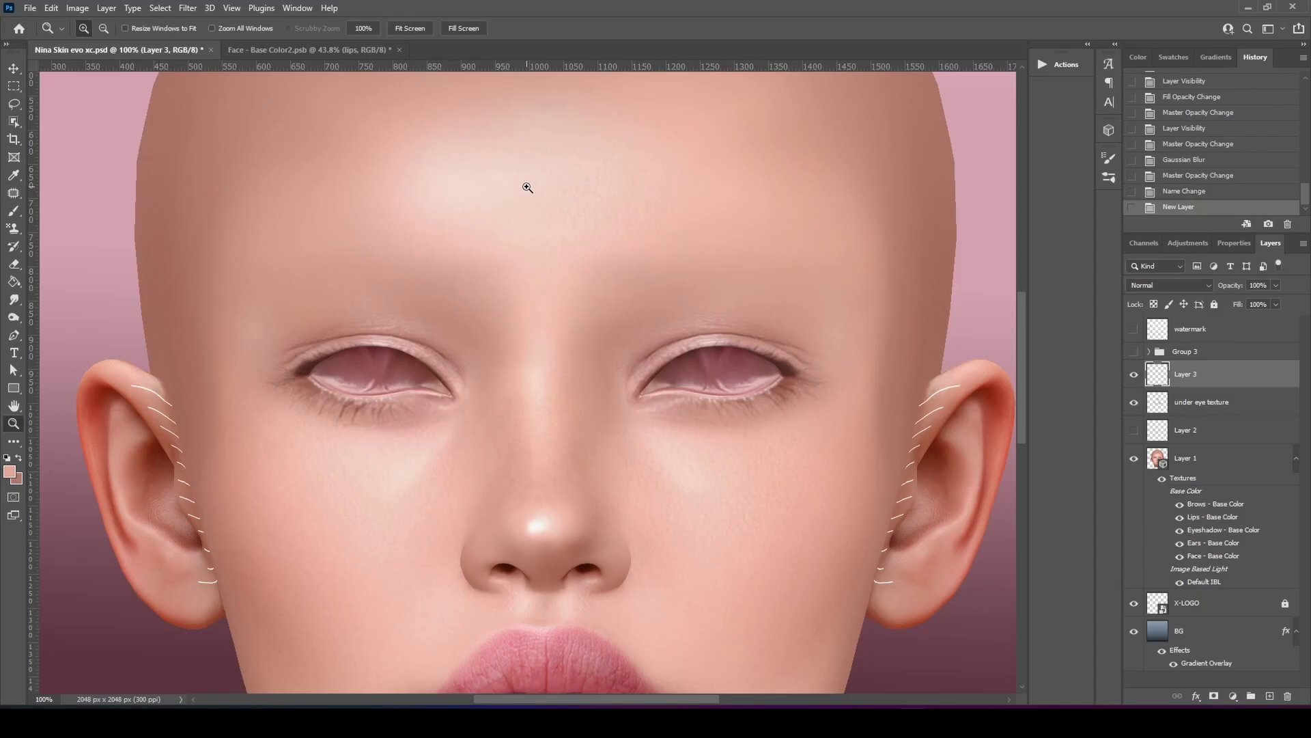
pyautogui.click(1109, 179)
pyautogui.click(919, 316)
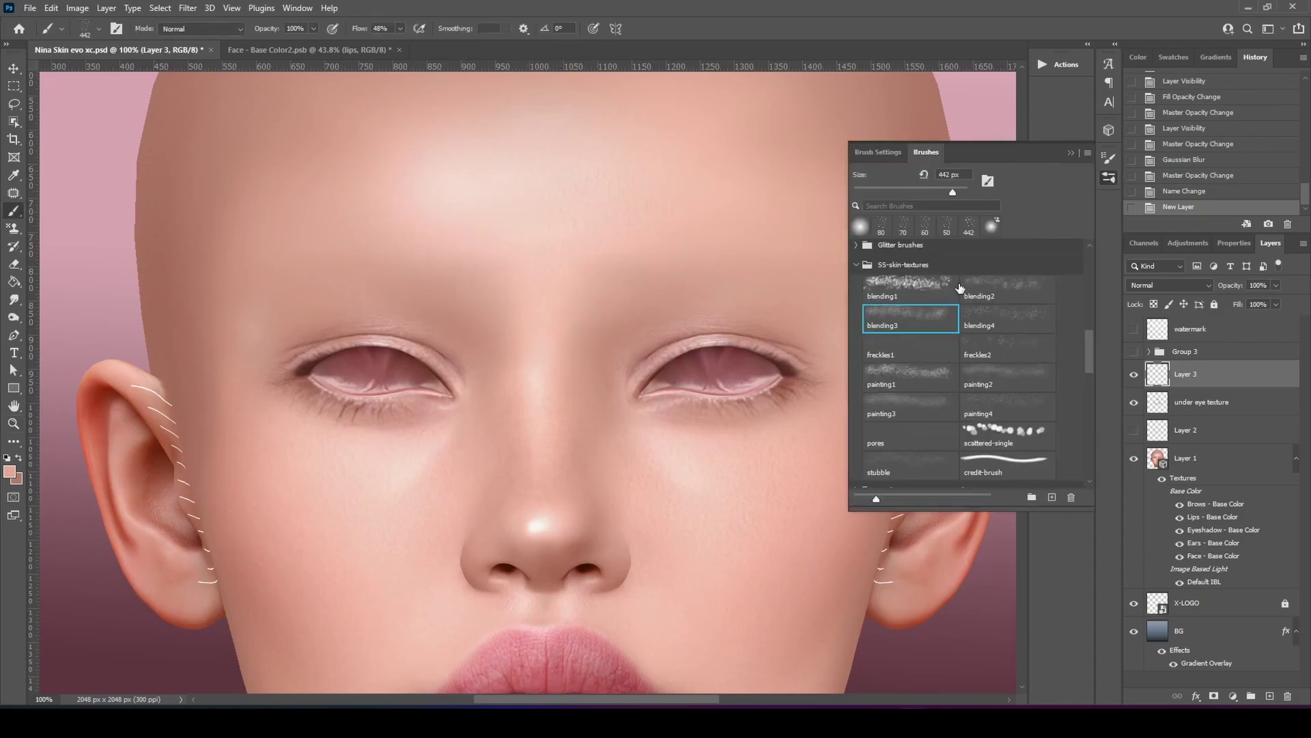
pyautogui.click(912, 437)
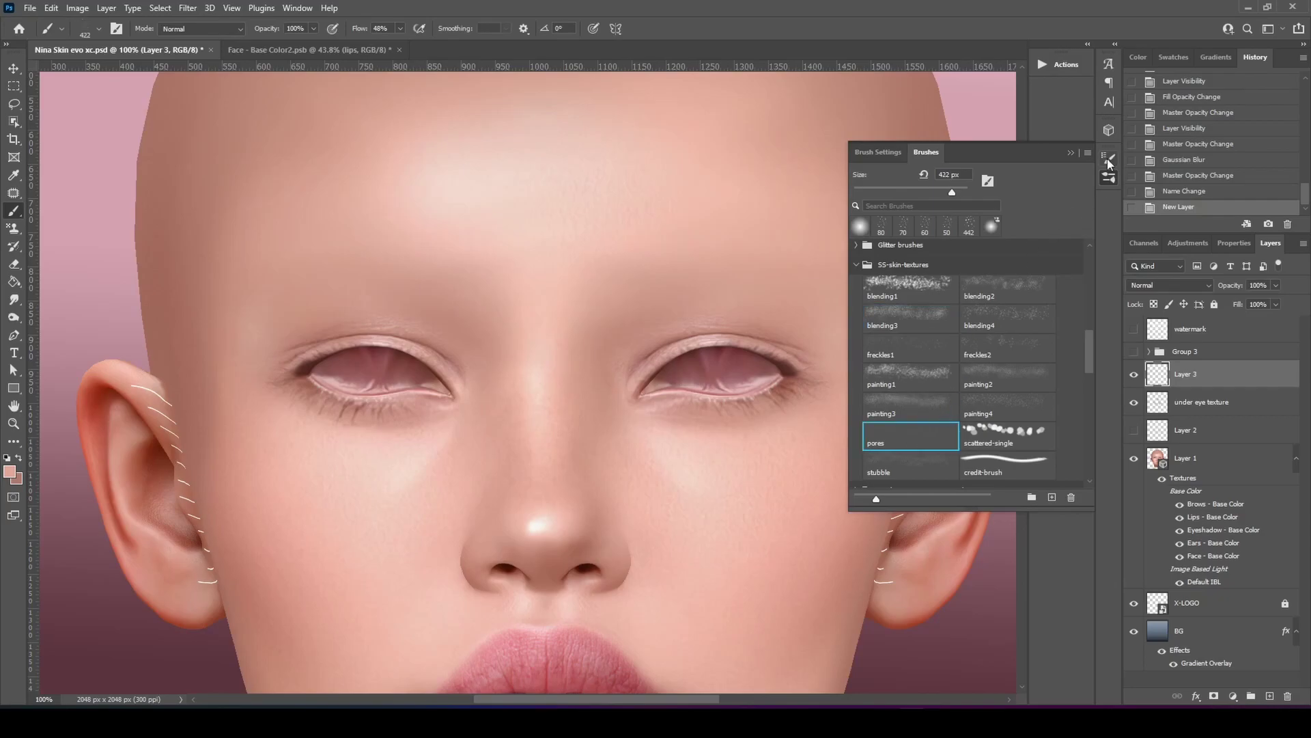
pyautogui.click(1071, 154)
pyautogui.press('[')
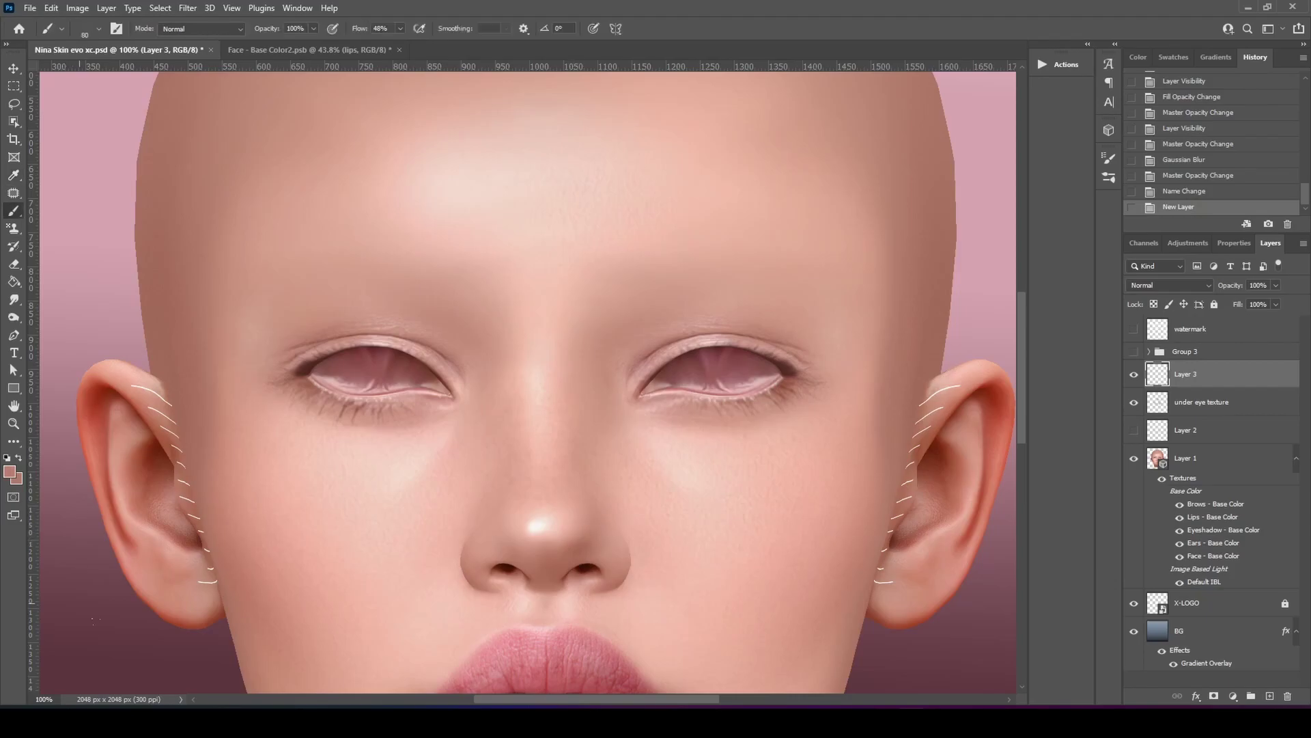
# Step: Set a darker reddish-brown foreground colour and paint pores along the bridge of the nose up to the brow area
pyautogui.click(9, 471)
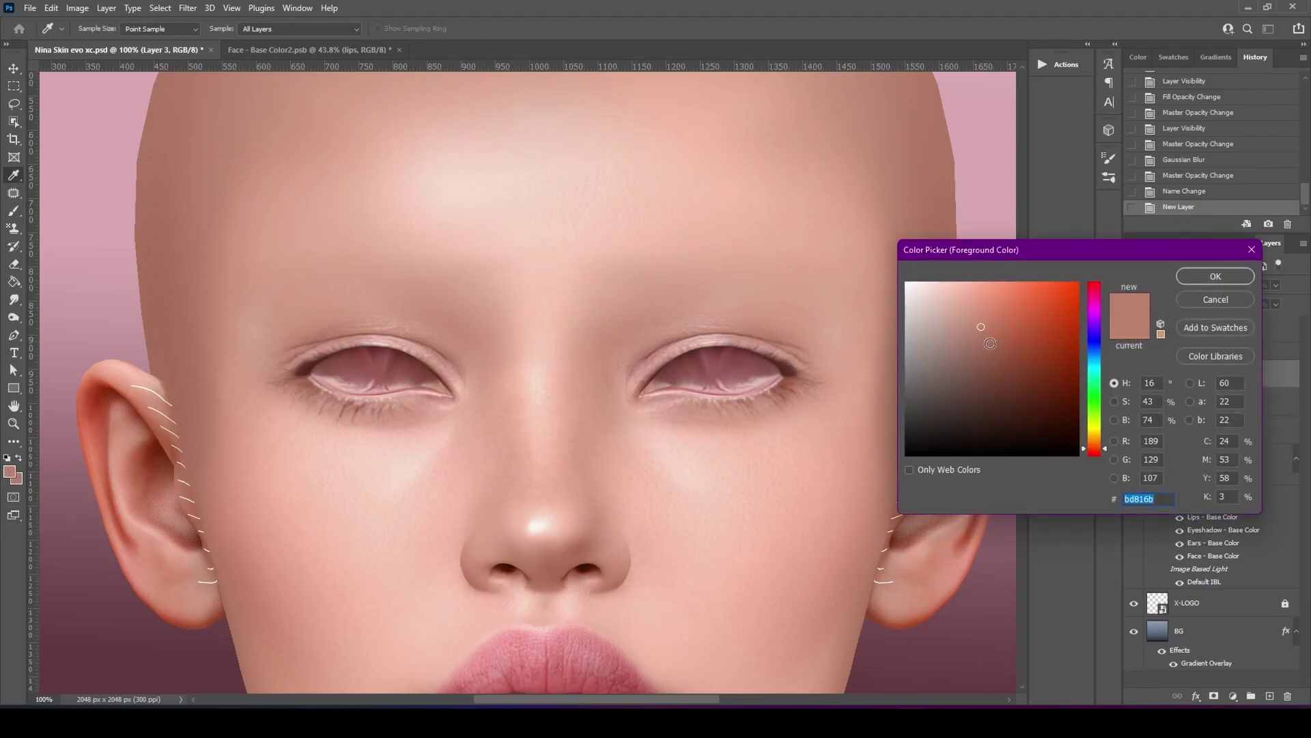
pyautogui.click(1203, 276)
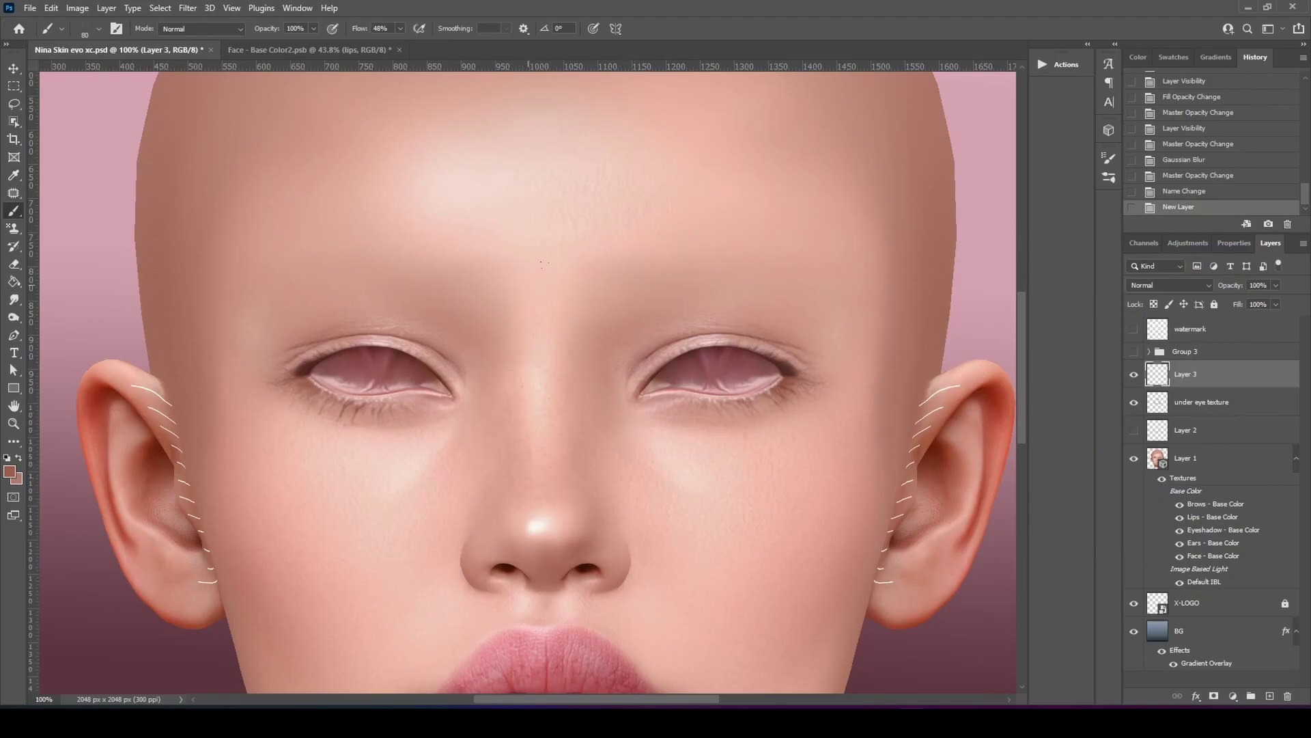
pyautogui.click(528, 284)
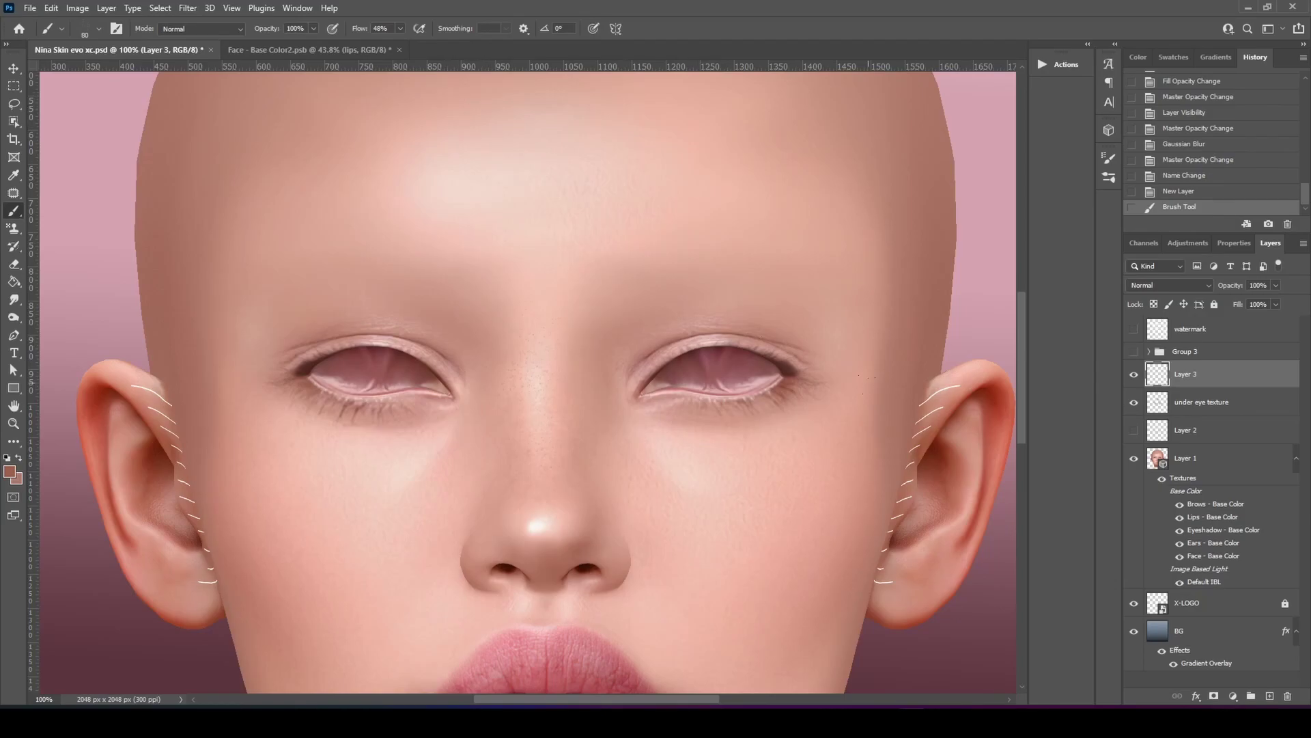
pyautogui.scroll(2, 622, 410)
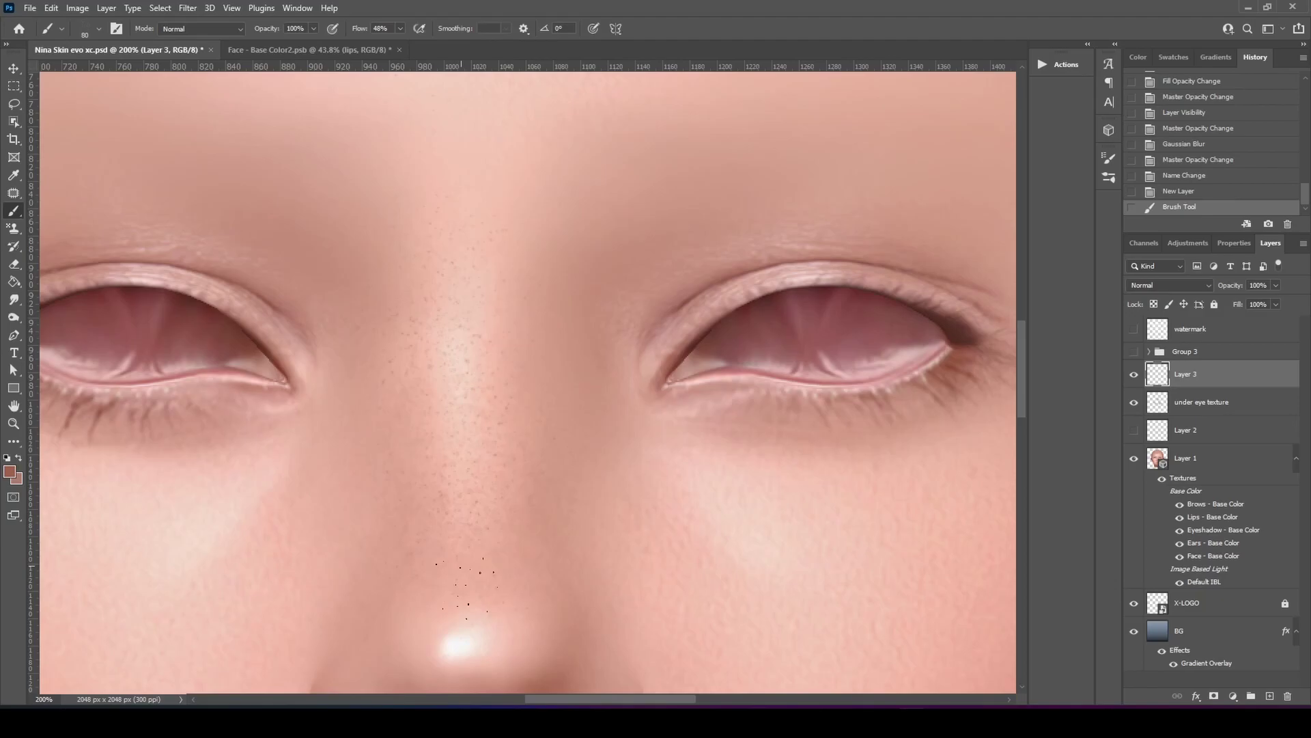
pyautogui.moveTo(469, 615); pyautogui.dragTo(459, 432)
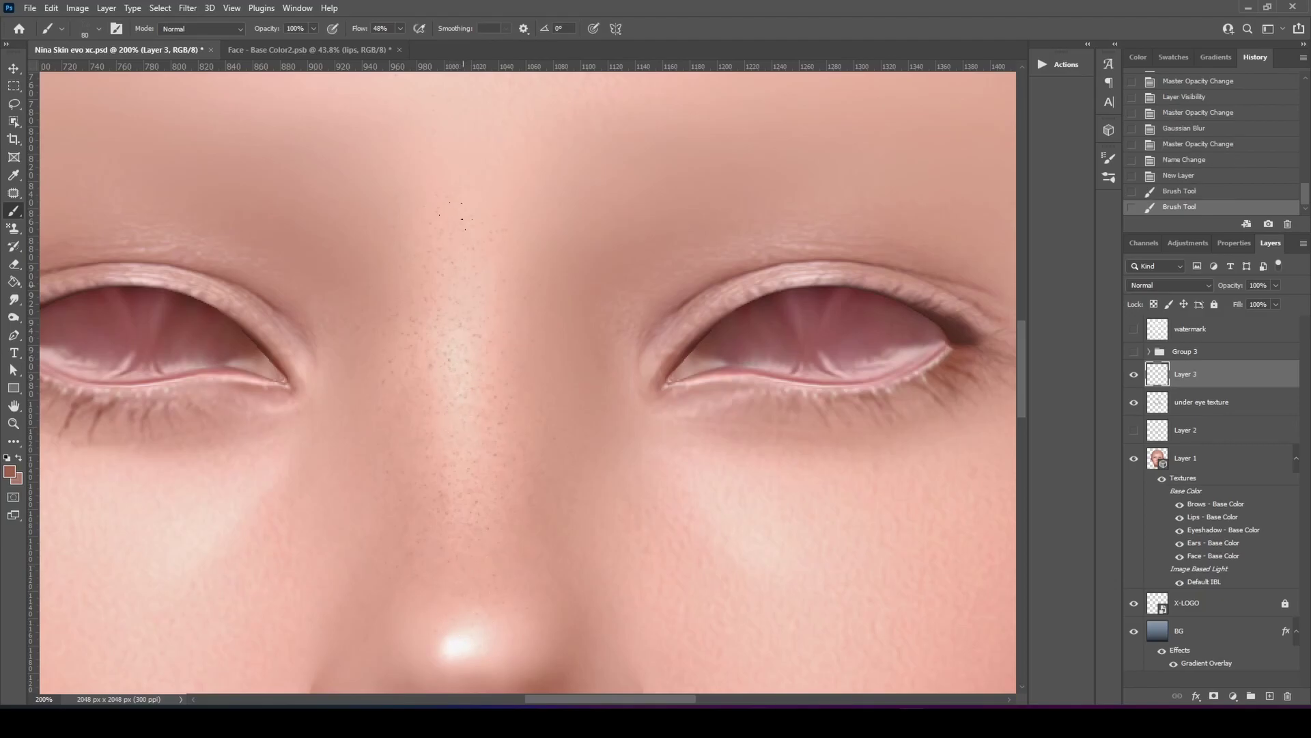
pyautogui.moveTo(463, 217); pyautogui.dragTo(467, 199)
# Step: Paint scattered pores from between the brows up across the highlighted middle of the forehead
pyautogui.moveTo(469, 194); pyautogui.dragTo(480, 294)
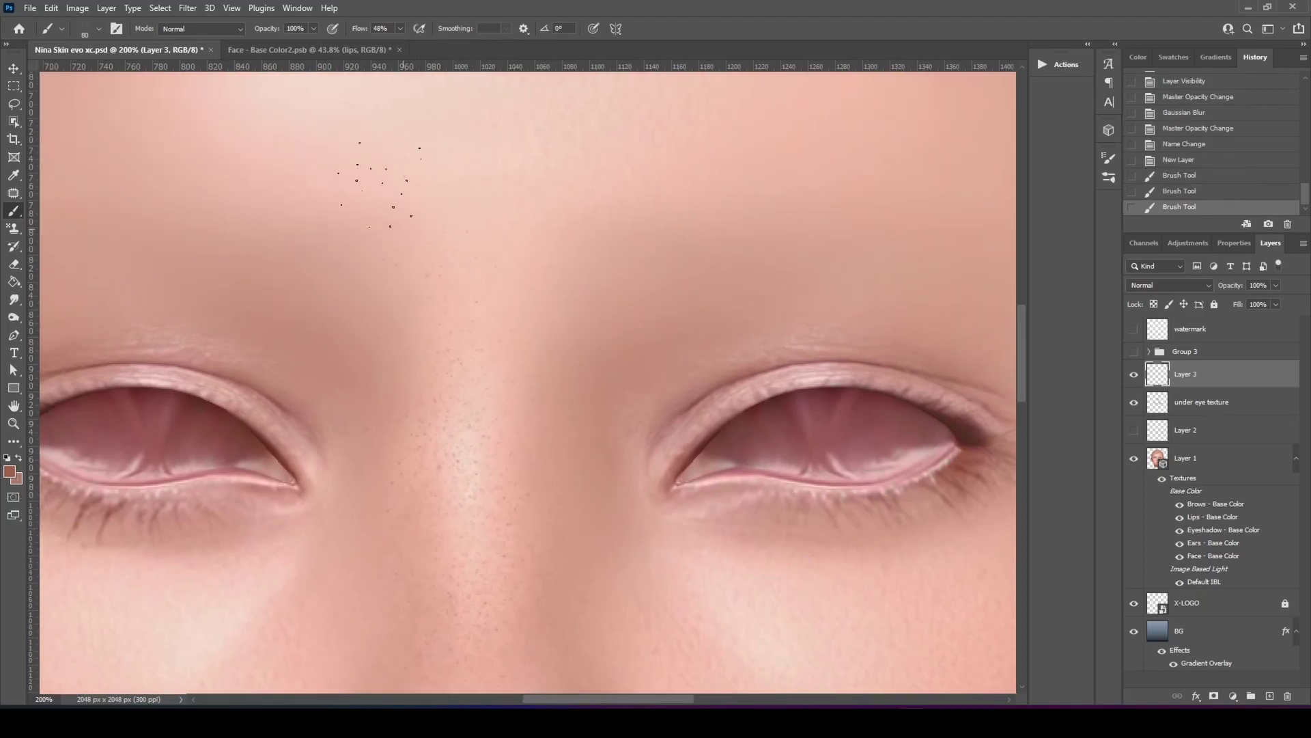
pyautogui.moveTo(380, 185); pyautogui.dragTo(406, 207)
pyautogui.moveTo(429, 215)
pyautogui.mouseDown()
pyautogui.moveTo(485, 316)
pyautogui.moveTo(497, 396)
pyautogui.mouseUp()
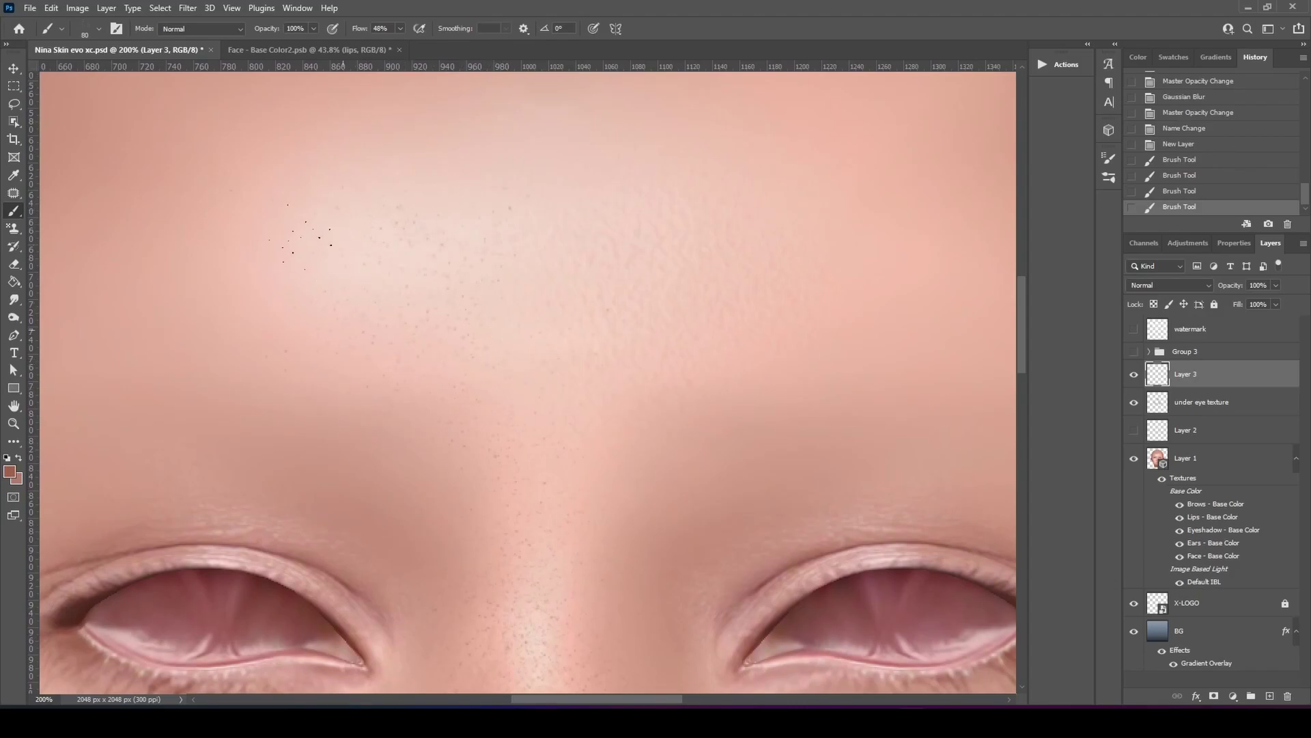
pyautogui.moveTo(471, 366); pyautogui.dragTo(516, 402)
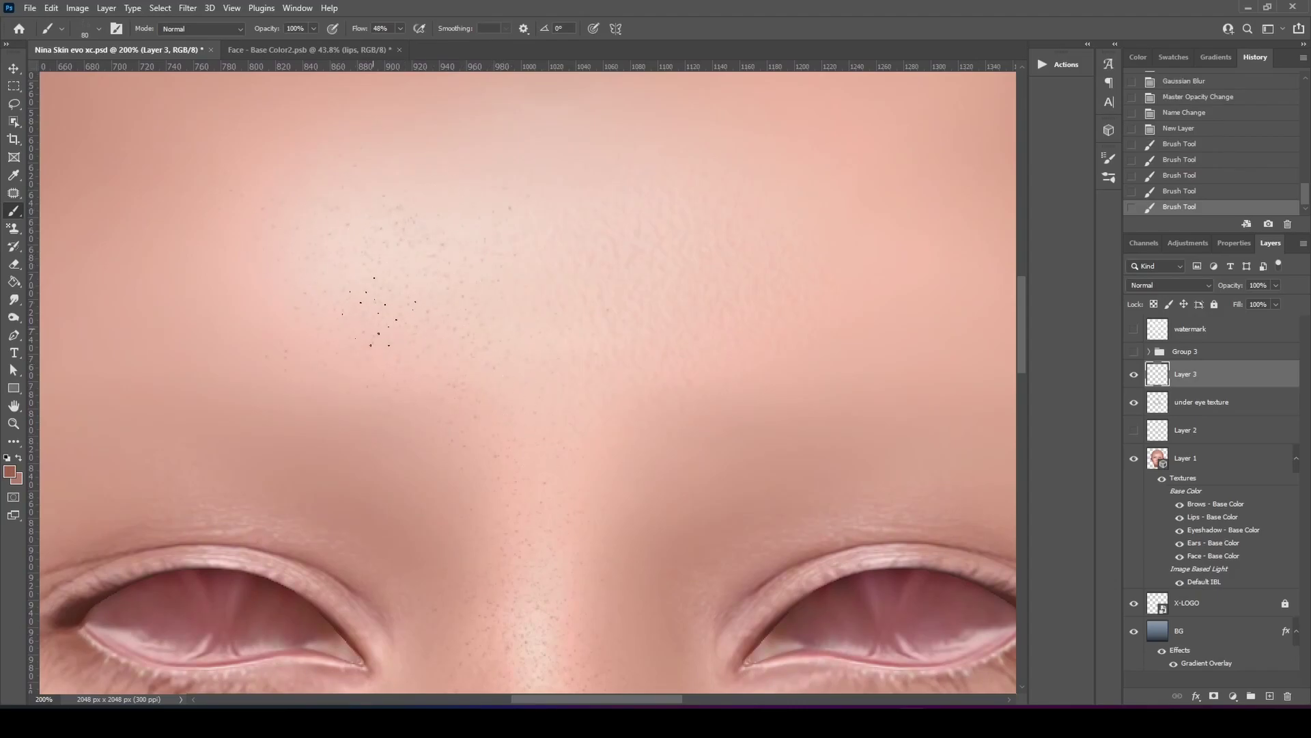
pyautogui.moveTo(375, 313); pyautogui.dragTo(403, 338)
pyautogui.moveTo(355, 222); pyautogui.dragTo(410, 235)
pyautogui.moveTo(372, 256); pyautogui.dragTo(444, 327)
pyautogui.moveTo(461, 355); pyautogui.dragTo(496, 388)
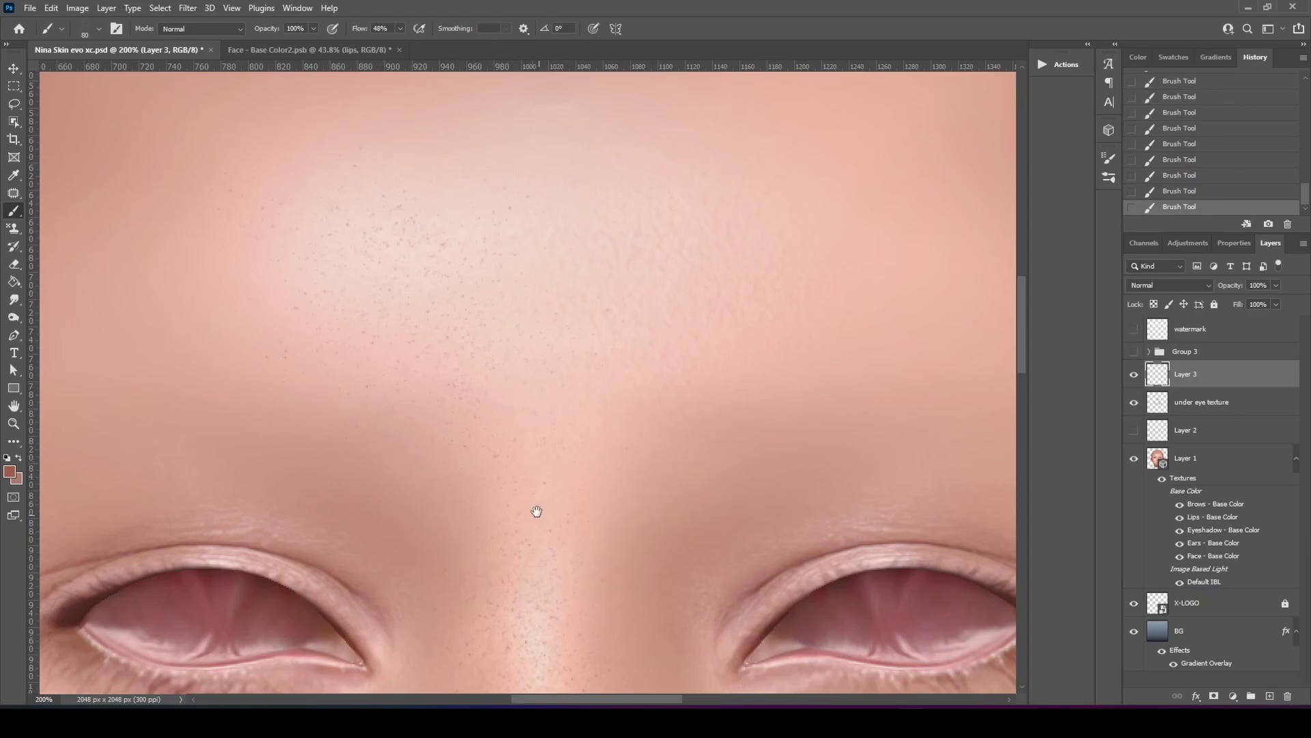
# Step: Paint pores around the tip of the nose and on the chin just below the lower lip
pyautogui.moveTo(537, 511); pyautogui.dragTo(582, 229)
pyautogui.moveTo(586, 524); pyautogui.dragTo(591, 438)
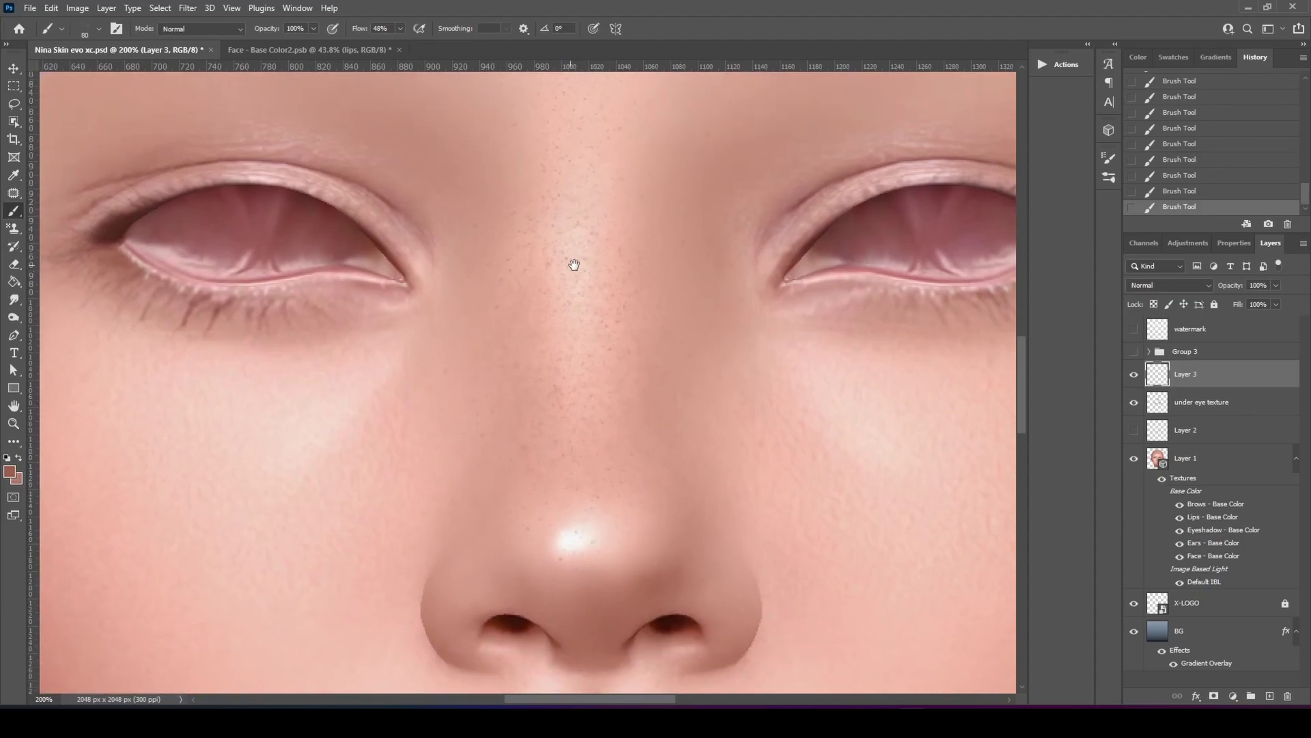
pyautogui.moveTo(574, 264); pyautogui.dragTo(574, 148)
pyautogui.moveTo(589, 379); pyautogui.dragTo(570, 263)
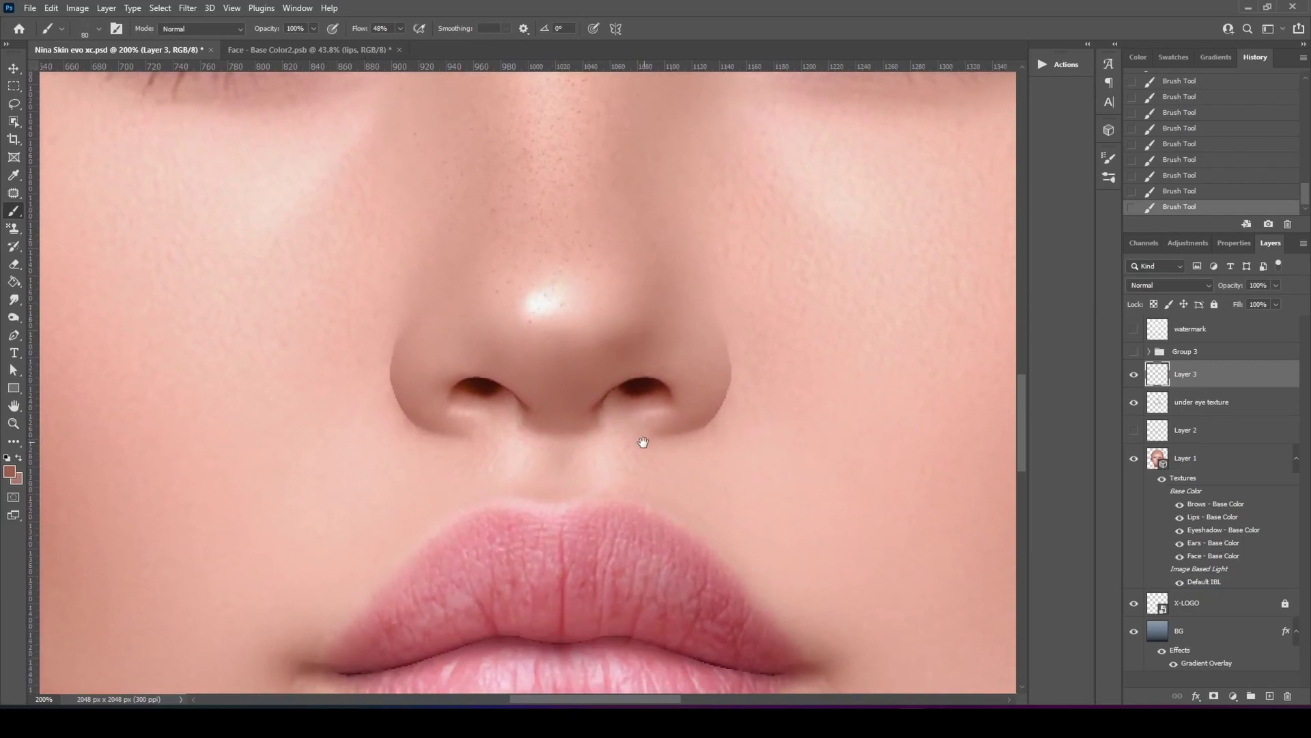
pyautogui.moveTo(642, 439); pyautogui.dragTo(556, 170)
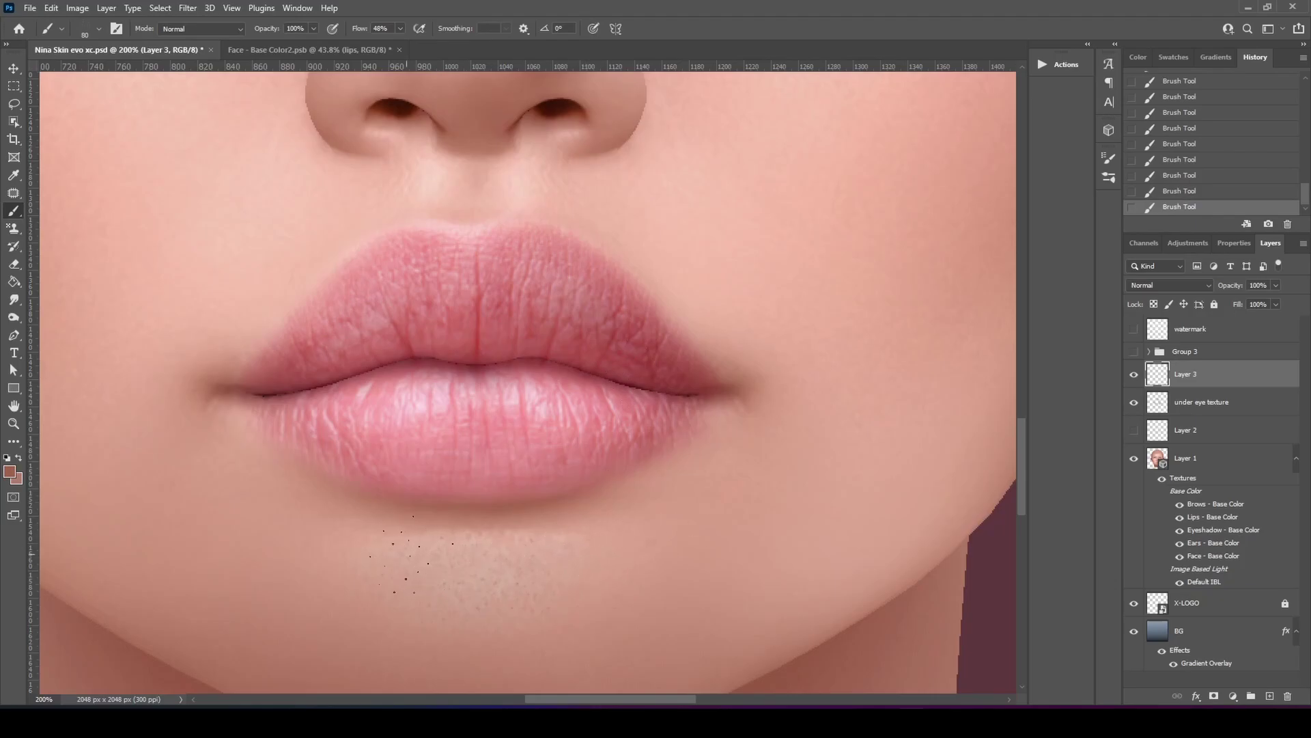
pyautogui.moveTo(516, 391); pyautogui.dragTo(545, 318)
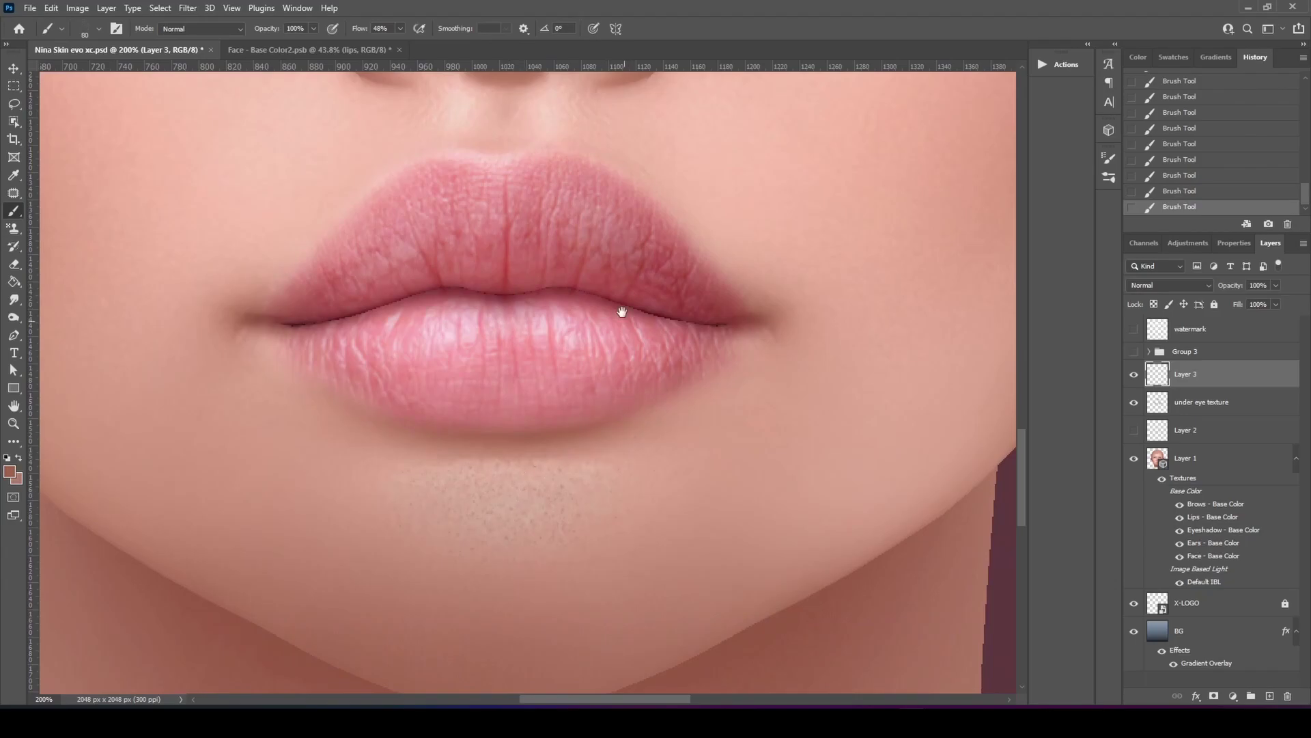
# Step: Review the painted pores from the chin up to the brows and on the whole face
pyautogui.moveTo(574, 193); pyautogui.dragTo(595, 381)
pyautogui.moveTo(594, 161); pyautogui.dragTo(603, 309)
pyautogui.moveTo(610, 217); pyautogui.dragTo(584, 453)
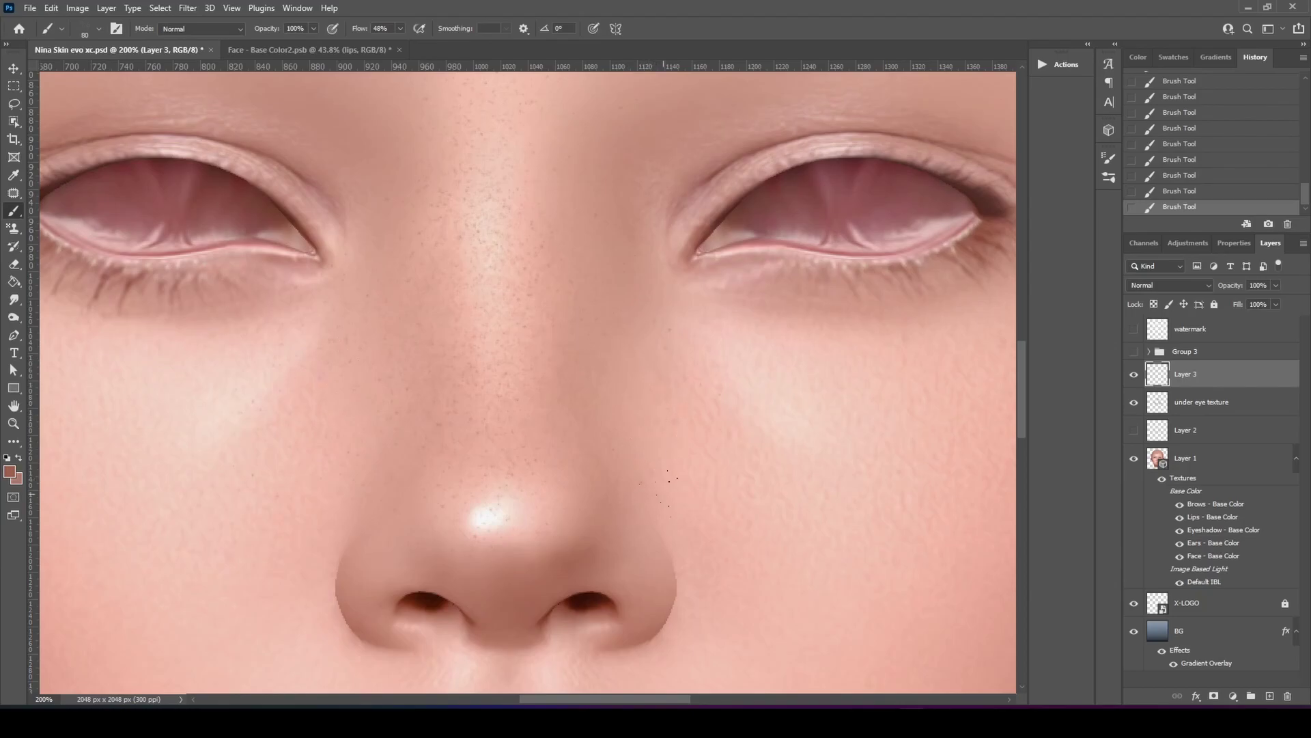
pyautogui.scroll(2, 601, 382)
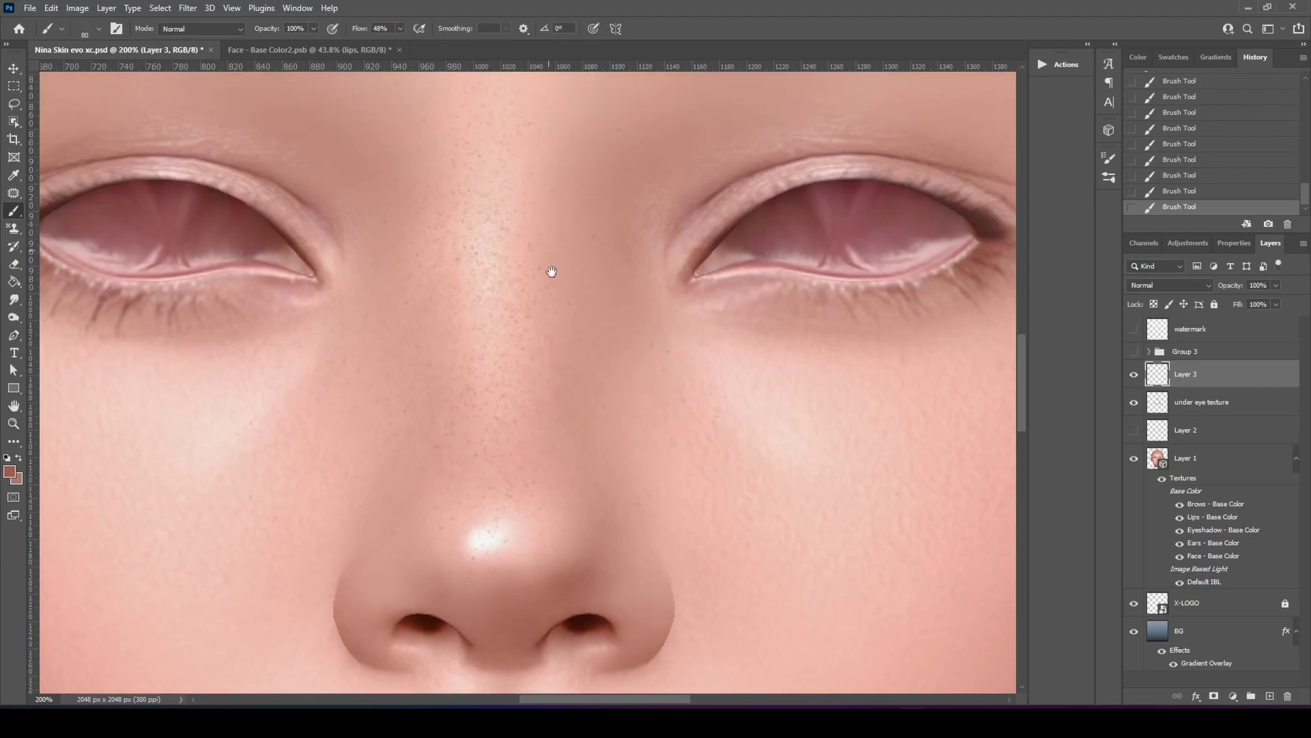
pyautogui.moveTo(542, 212); pyautogui.dragTo(554, 293)
pyautogui.press('z')
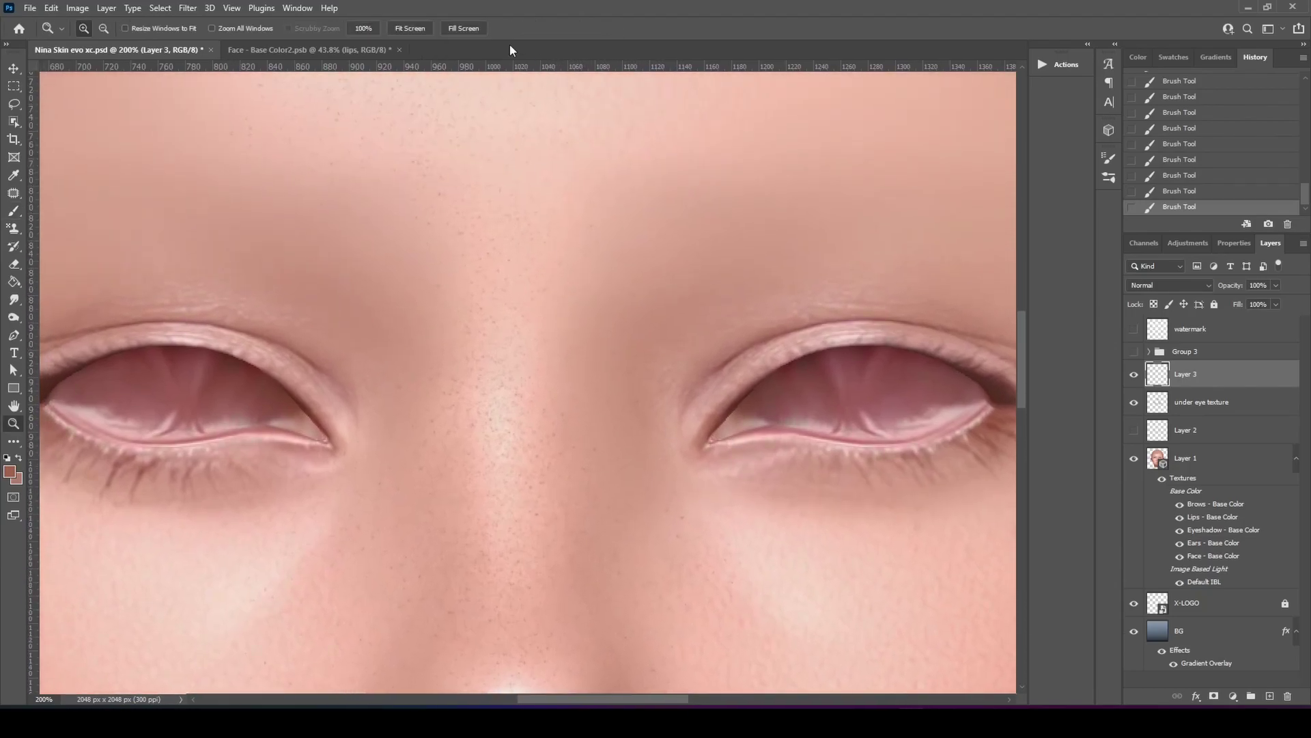
pyautogui.click(409, 28)
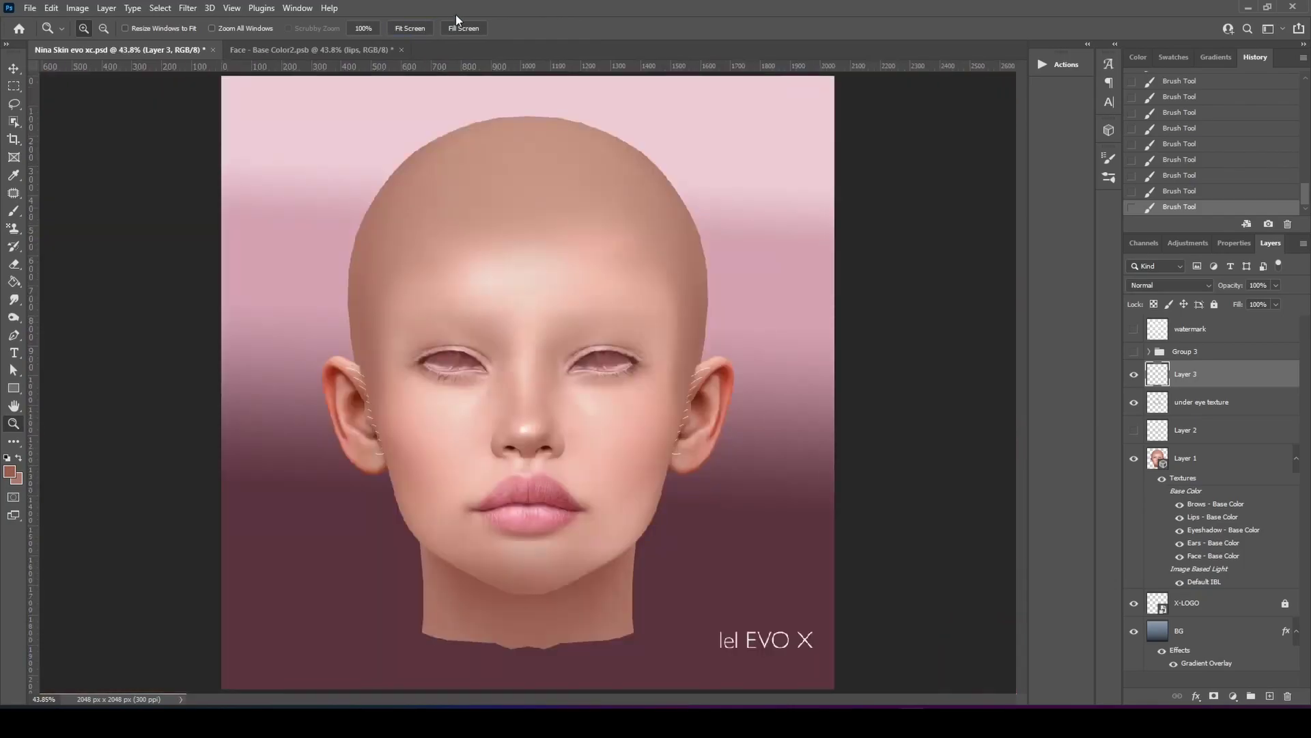
pyautogui.click(194, 12)
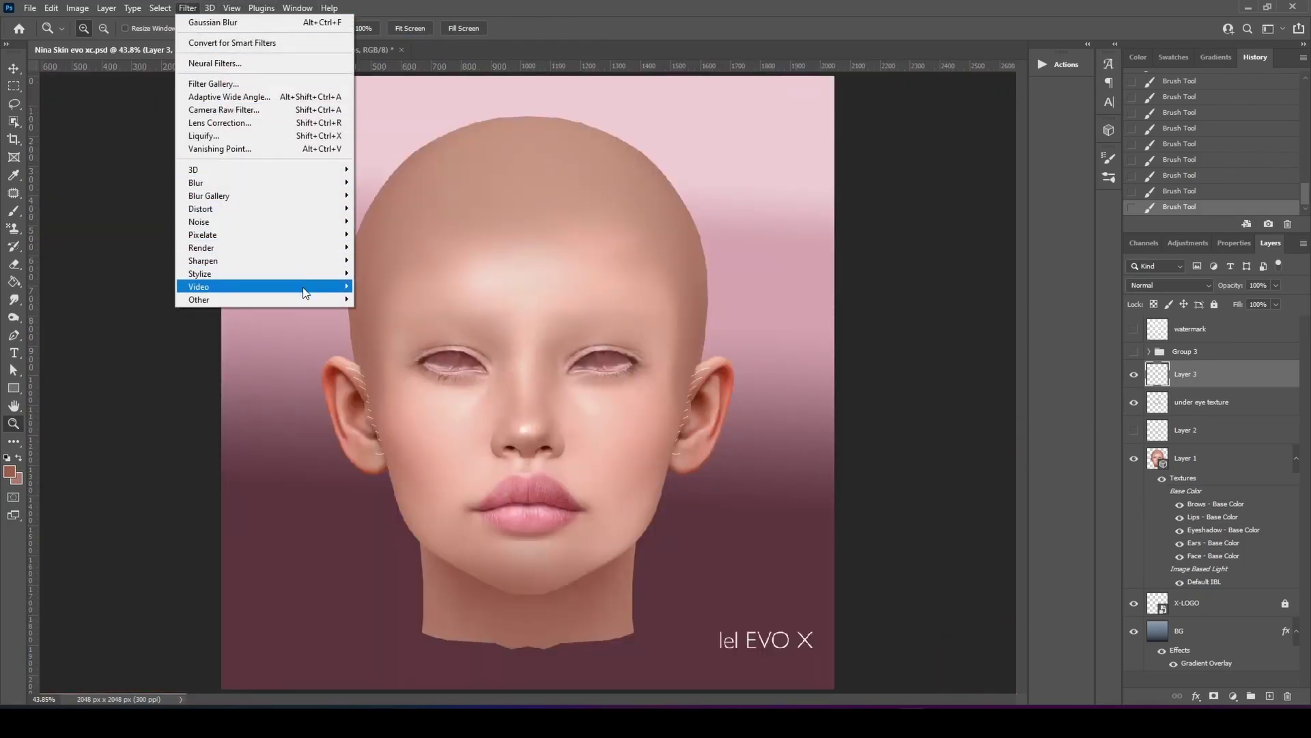
pyautogui.moveTo(321, 274)
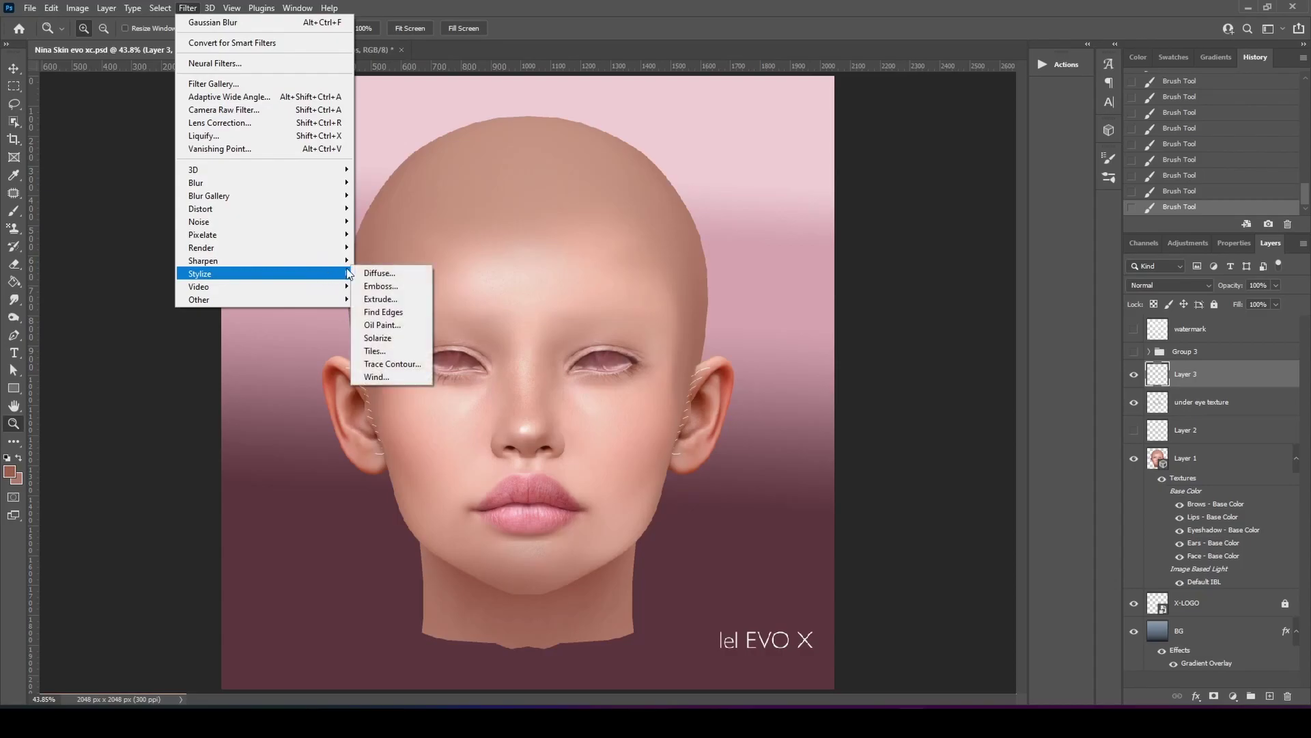
pyautogui.click(394, 287)
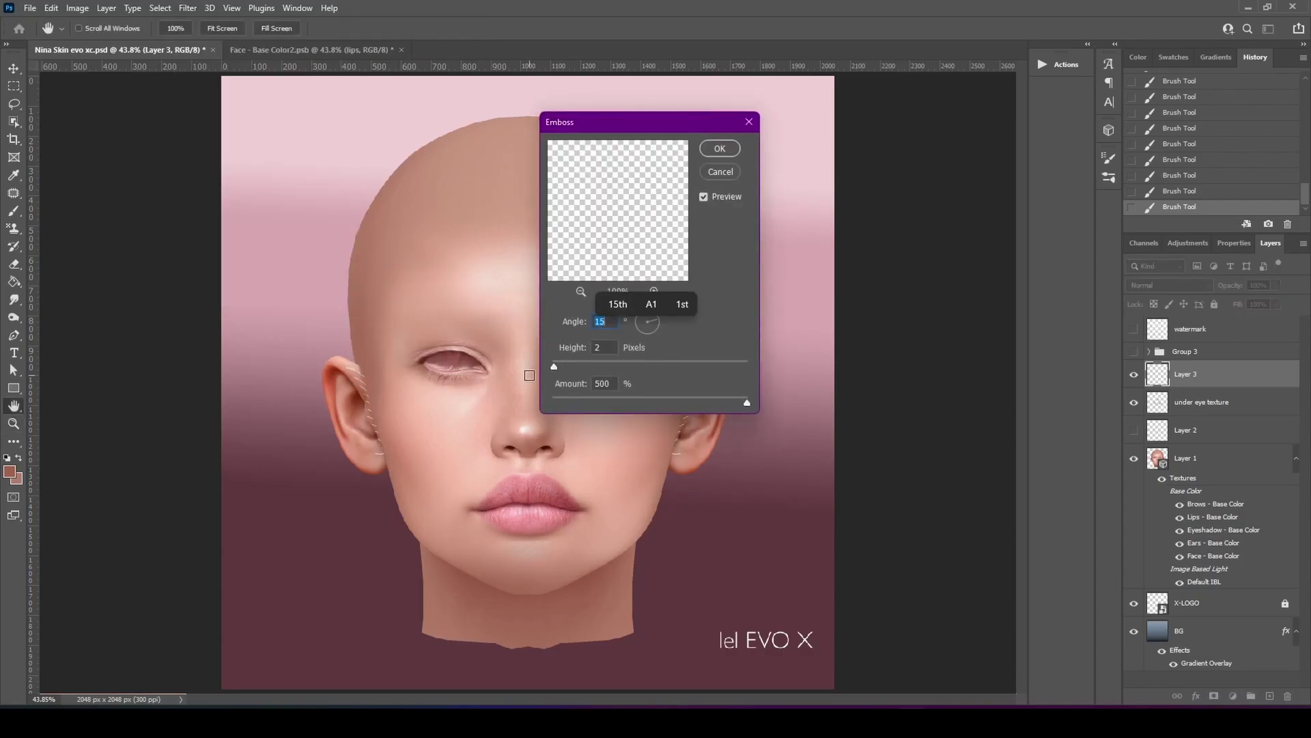
pyautogui.click(724, 177)
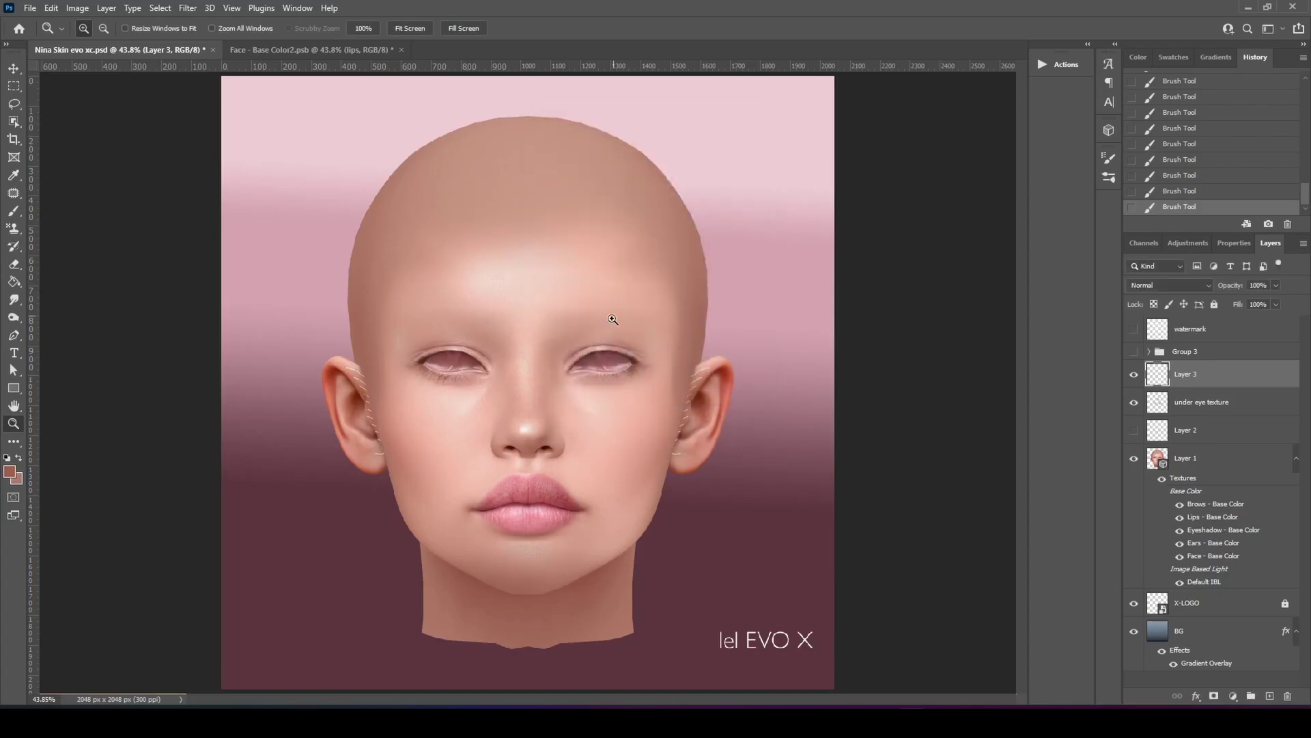
# Step: Apply the Emboss filter to the pores layer with an angle of 15°, height of 2 pixels and amount of 500%
pyautogui.click(587, 366)
pyautogui.click(588, 366)
pyautogui.click(588, 366)
pyautogui.moveTo(505, 366); pyautogui.dragTo(537, 333)
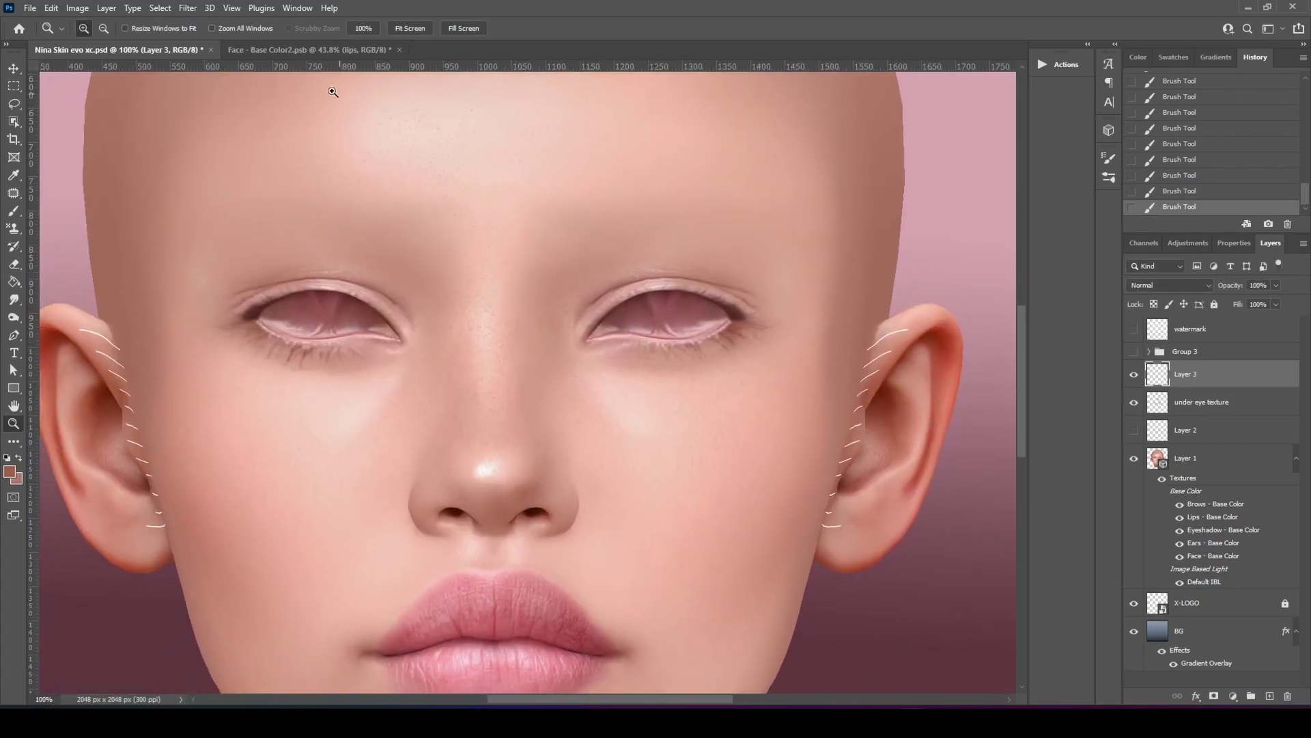
pyautogui.click(191, 9)
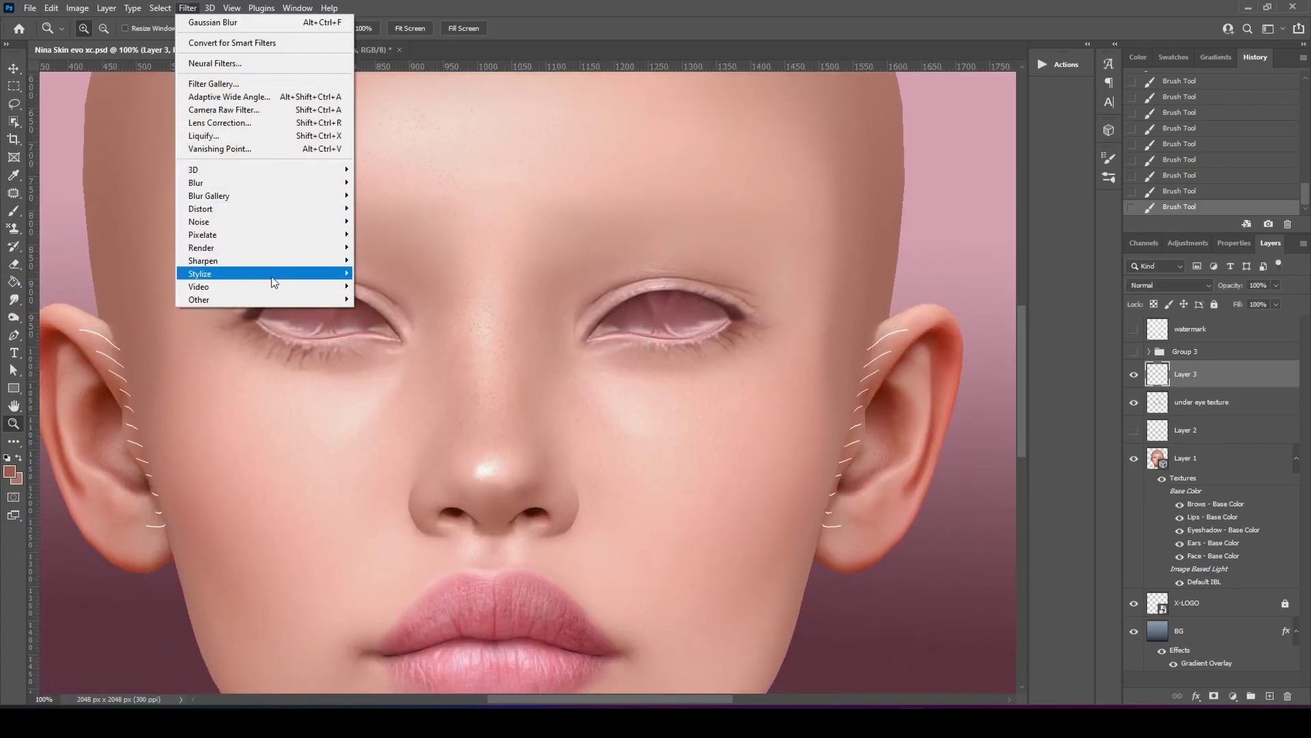
pyautogui.moveTo(279, 275)
pyautogui.click(392, 283)
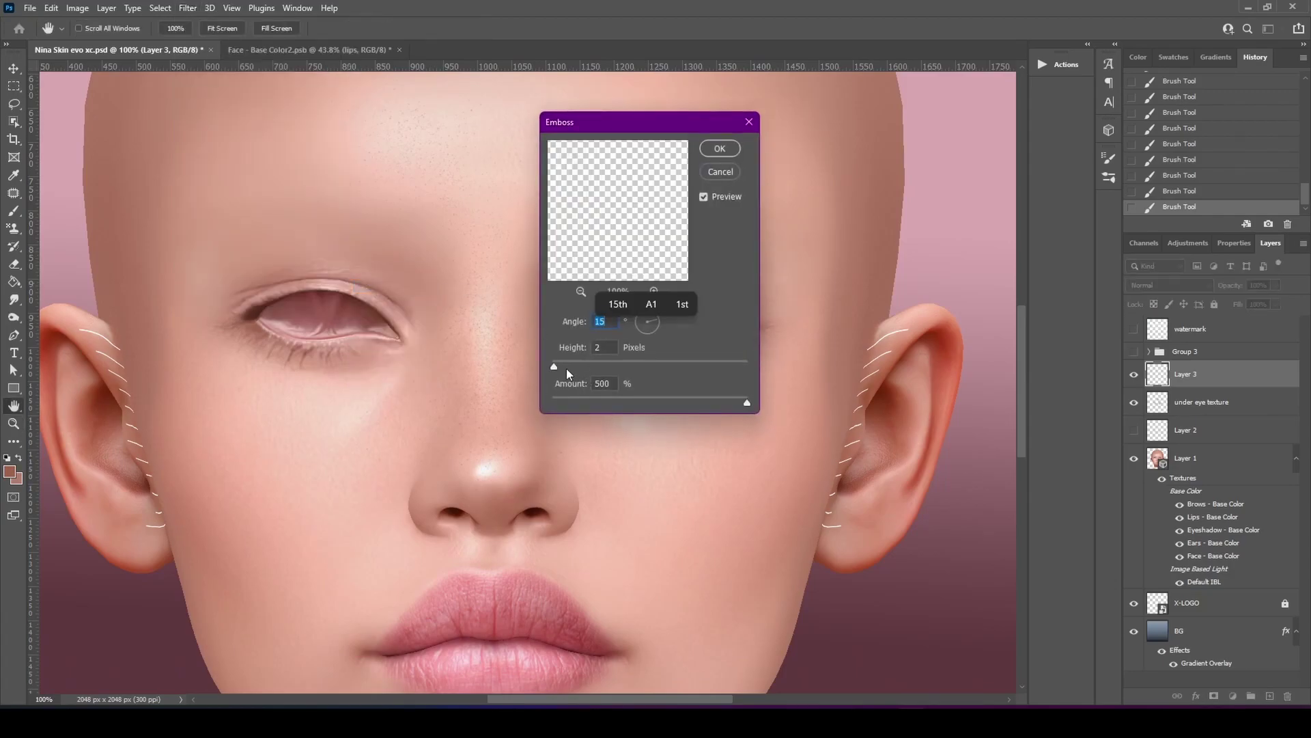
pyautogui.click(719, 149)
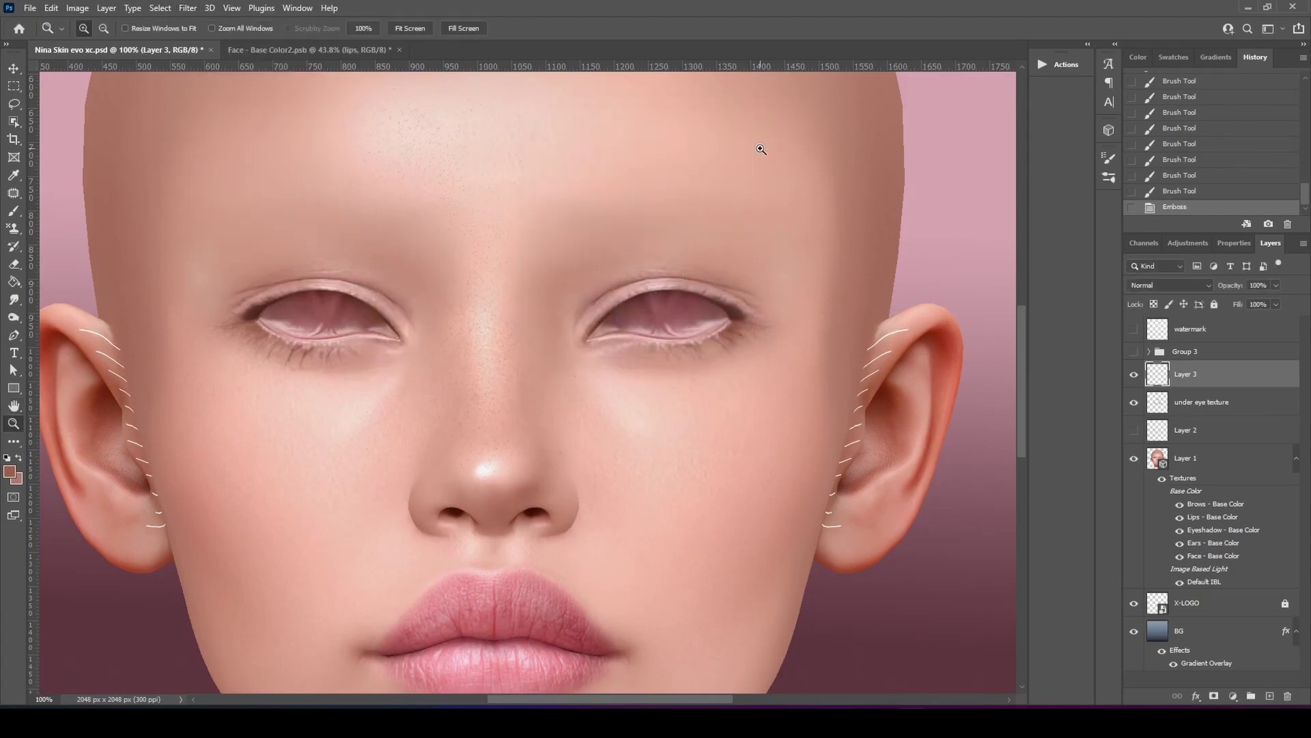
# Step: Set the embossed pores layer to Soft Light and compare the skin with the layer hidden and shown
pyautogui.click(1197, 287)
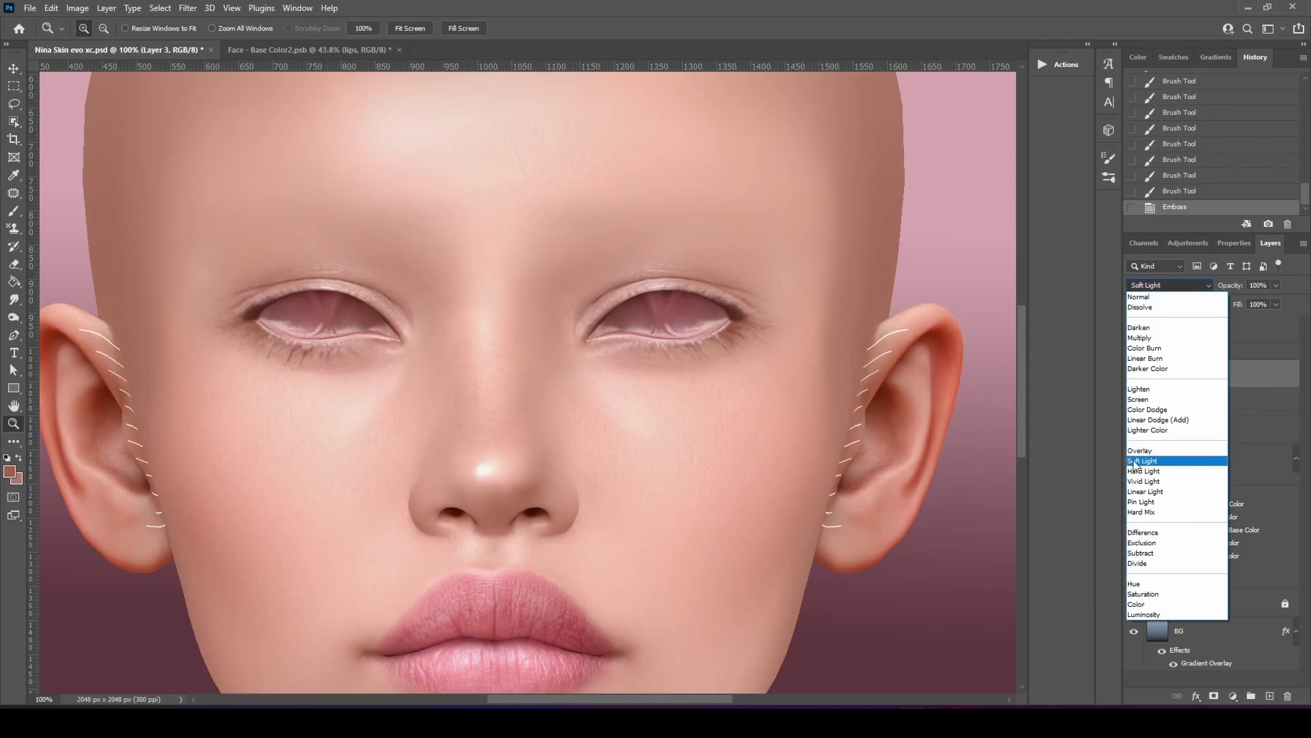
pyautogui.click(1135, 465)
pyautogui.click(504, 356)
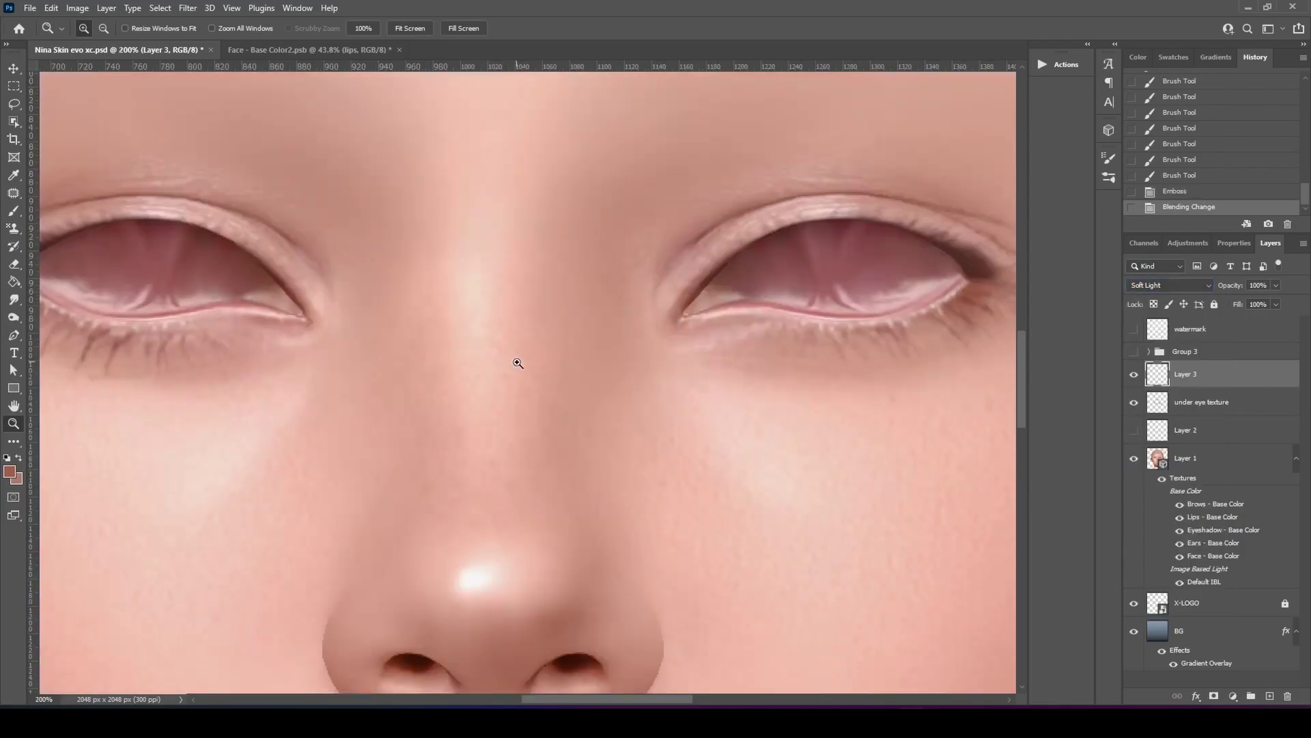
pyautogui.click(1134, 375)
pyautogui.click(1134, 374)
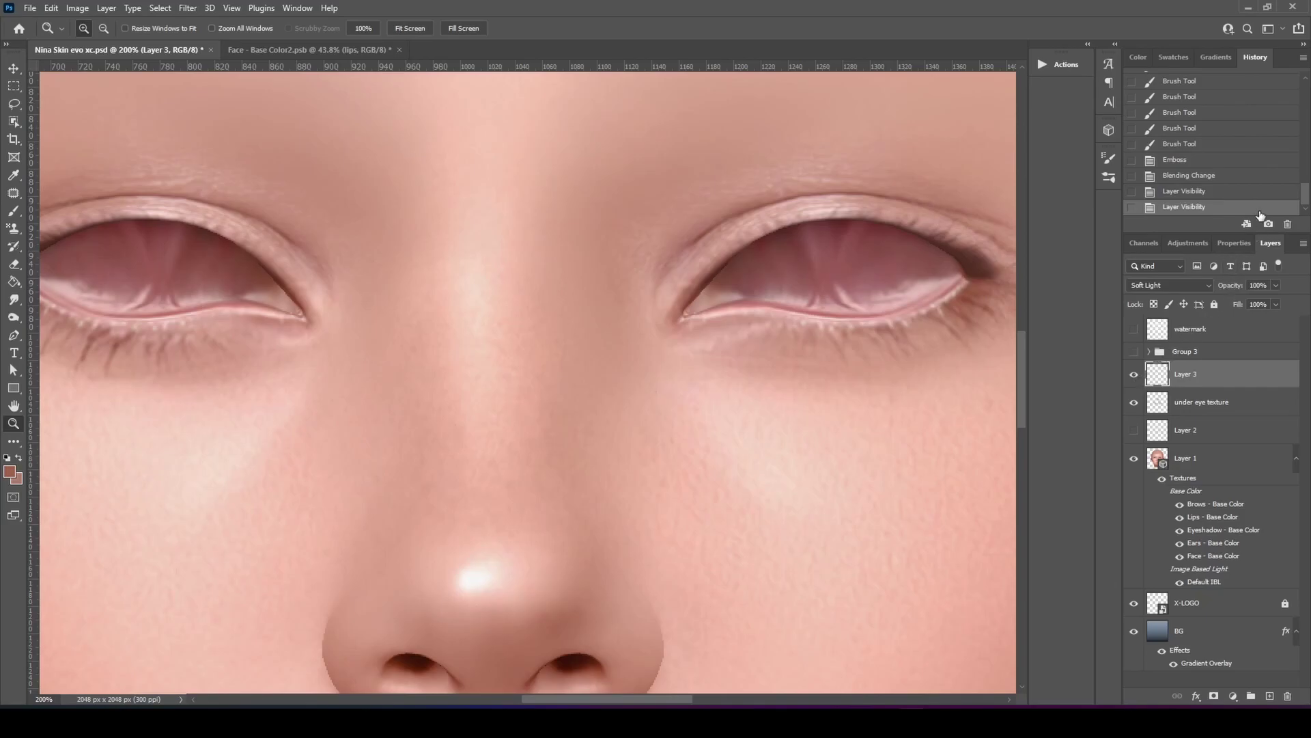
# Step: Undo the emboss and blending changes and replace the pores layer with a new empty layer above the under eye texture
pyautogui.hotkey('ctrl', 'z')
pyautogui.hotkey('ctrl', 'z')
pyautogui.hotkey('ctrl', 'z')
pyautogui.hotkey('ctrl', 'z')
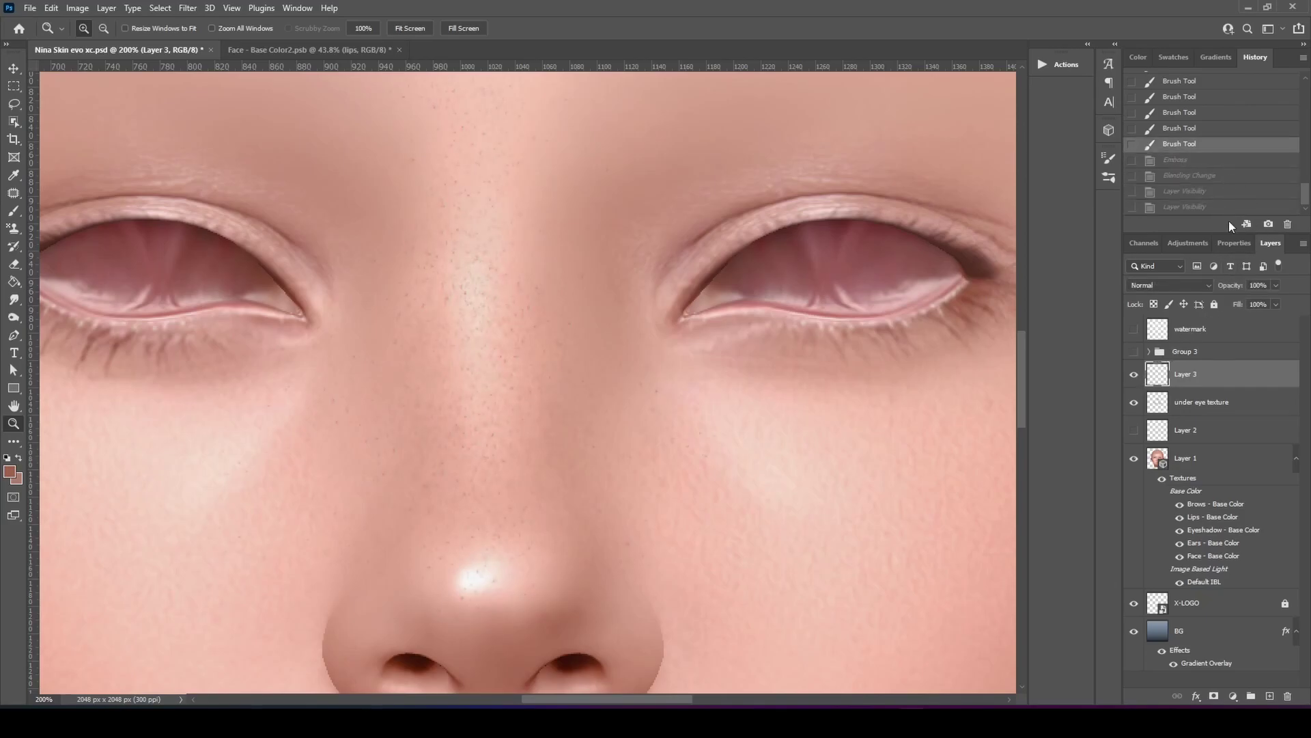
pyautogui.press('Delete')
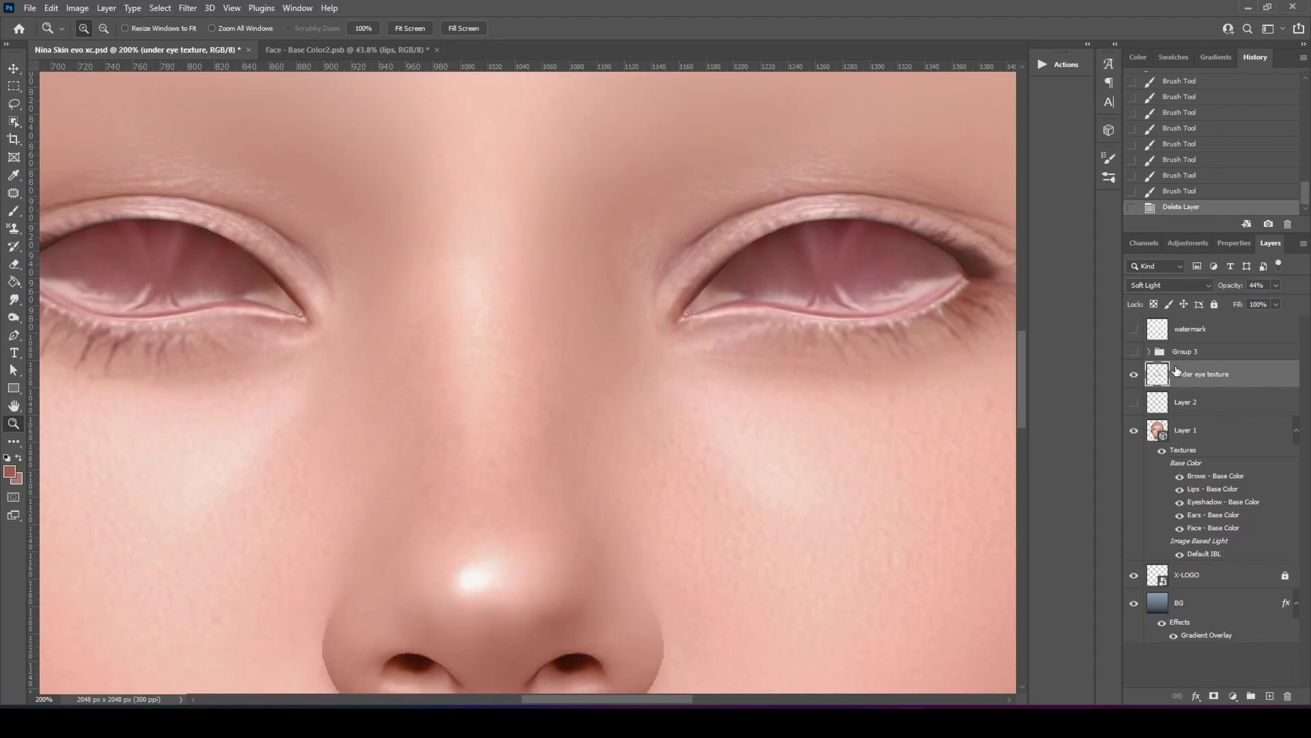
pyautogui.click(1270, 696)
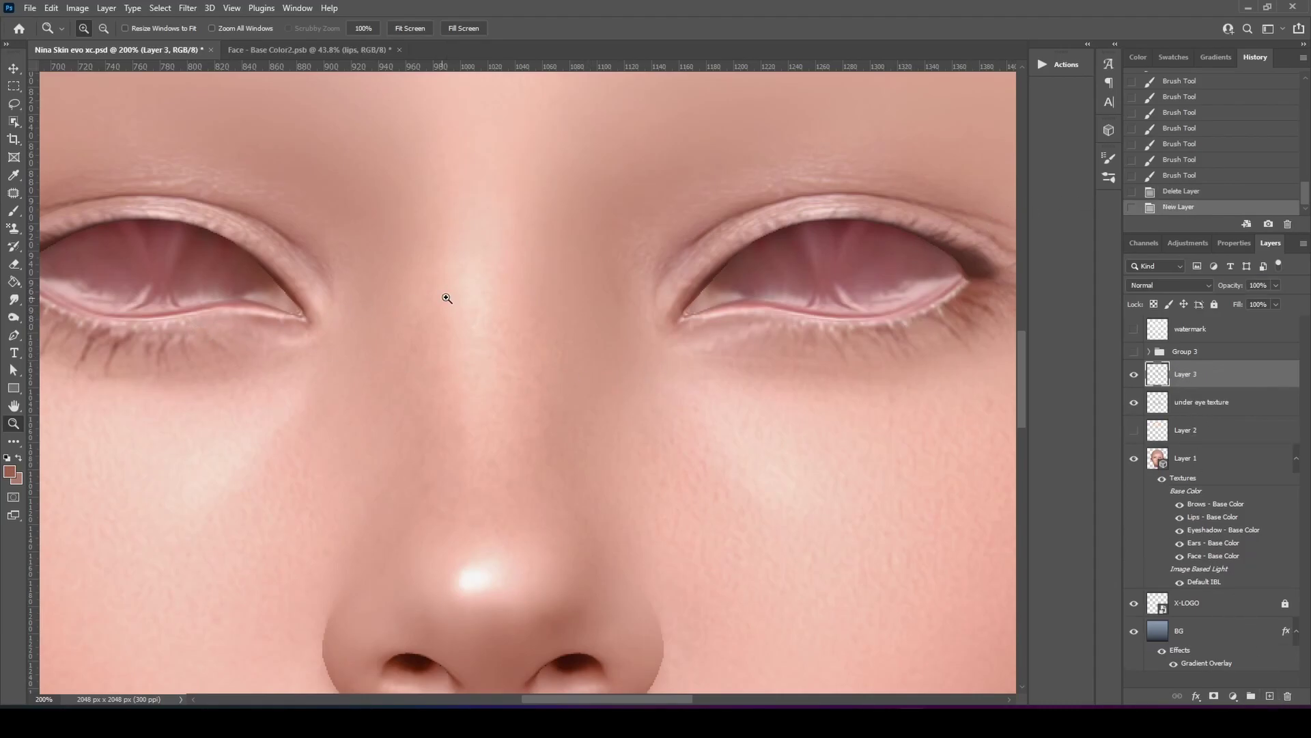
# Step: Raise the pores brush's flow to 64% and choose a much darker reddish-brown foreground colour
pyautogui.press('b')
pyautogui.click(400, 29)
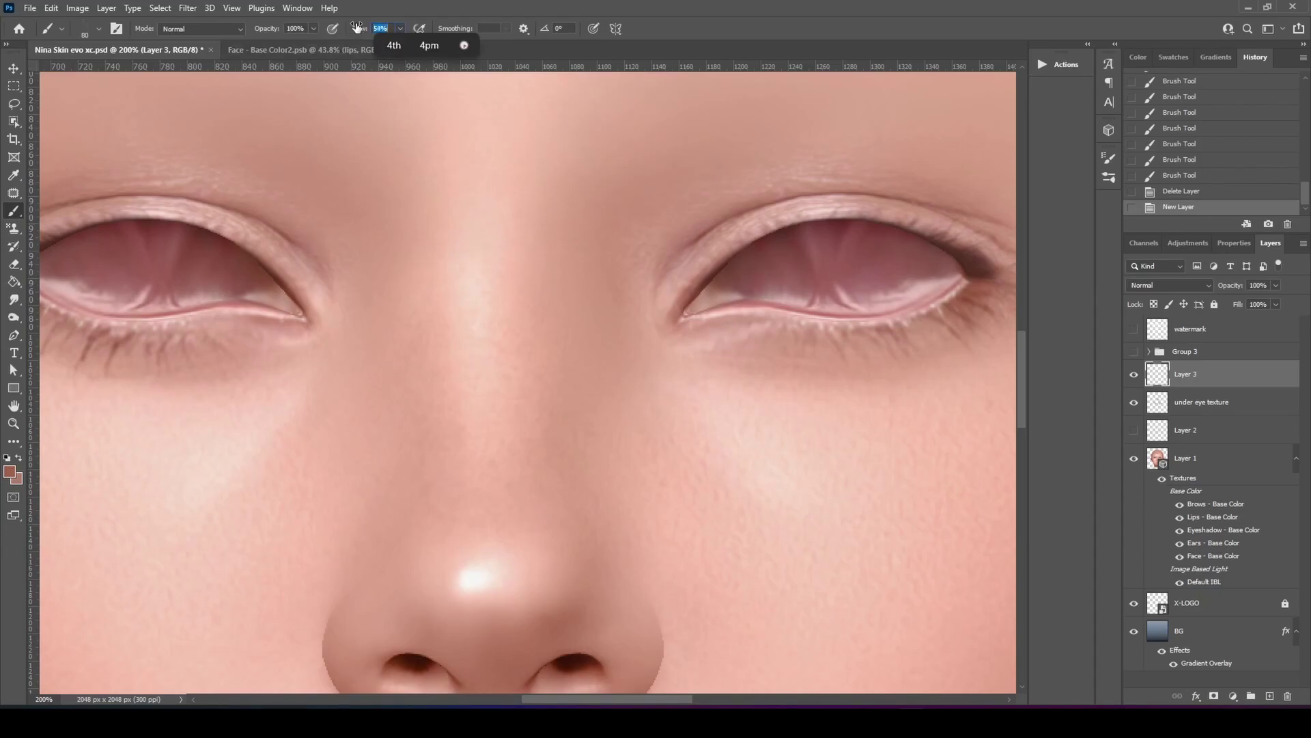
pyautogui.click(446, 44)
pyautogui.click(10, 472)
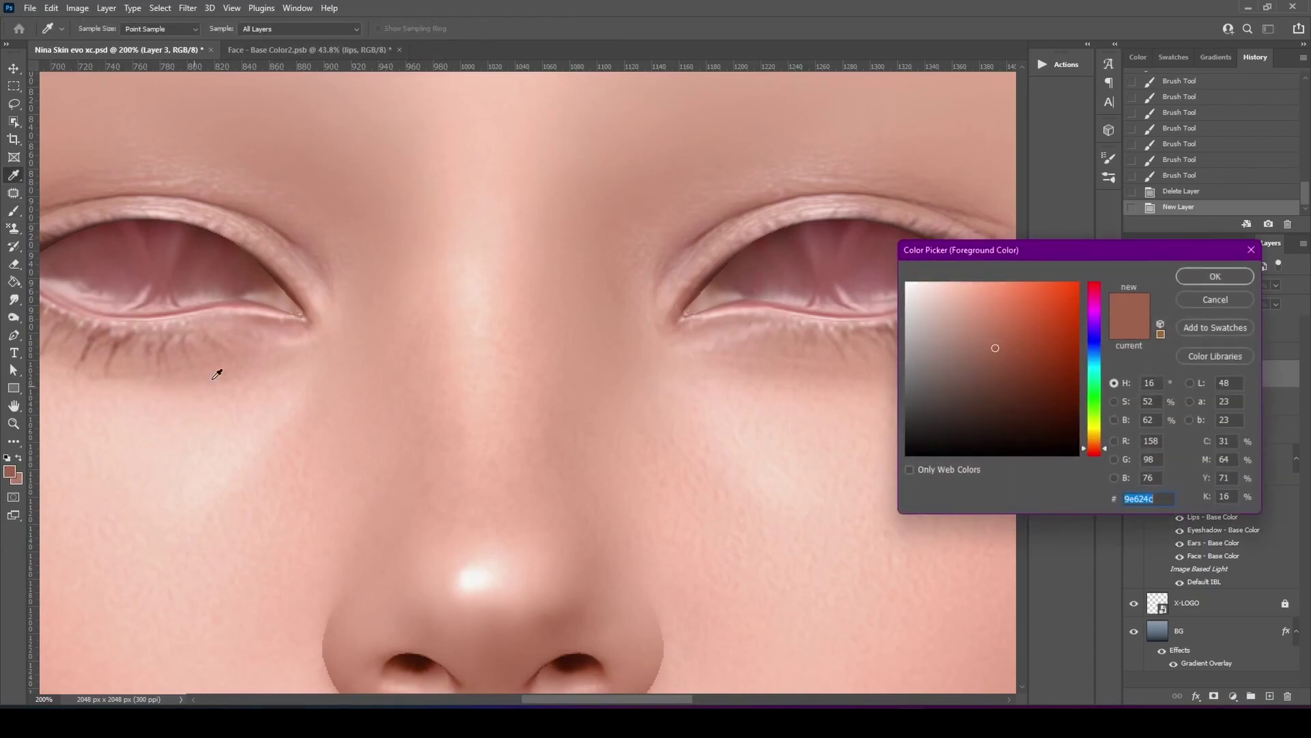
pyautogui.moveTo(973, 375); pyautogui.dragTo(1053, 386)
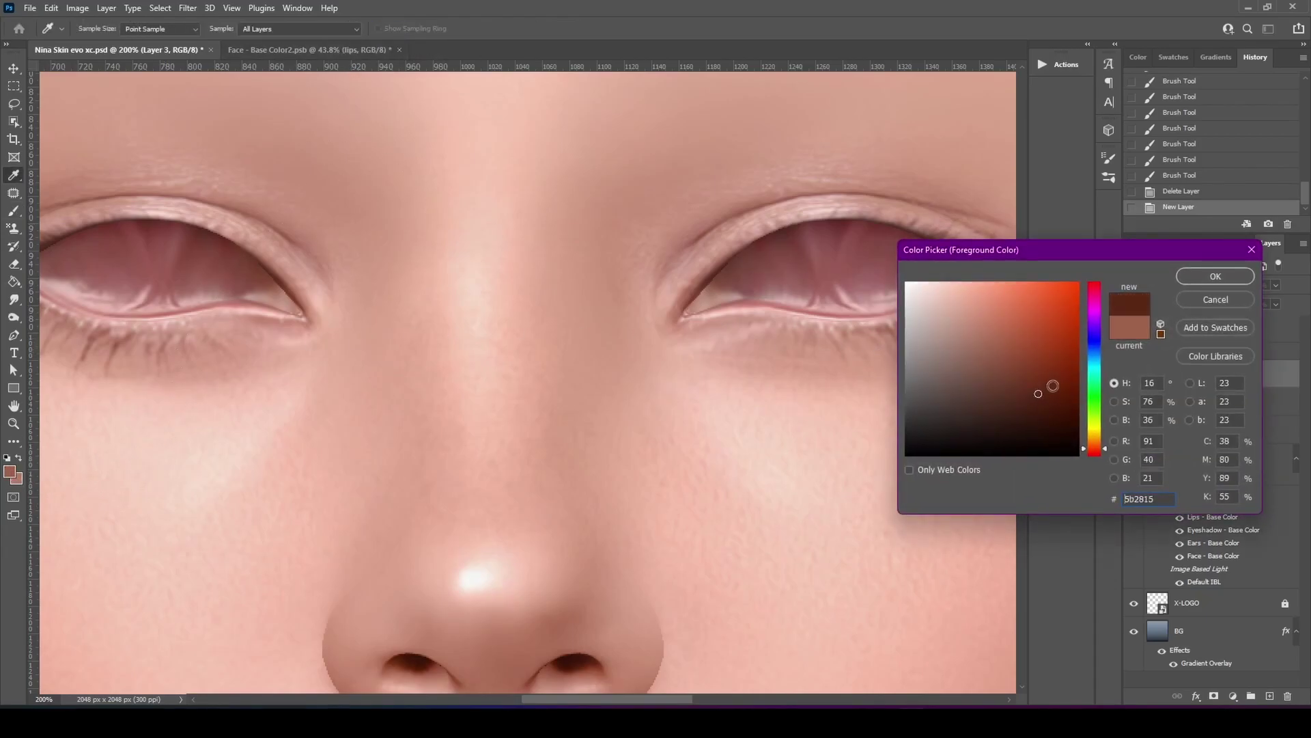
pyautogui.click(1216, 276)
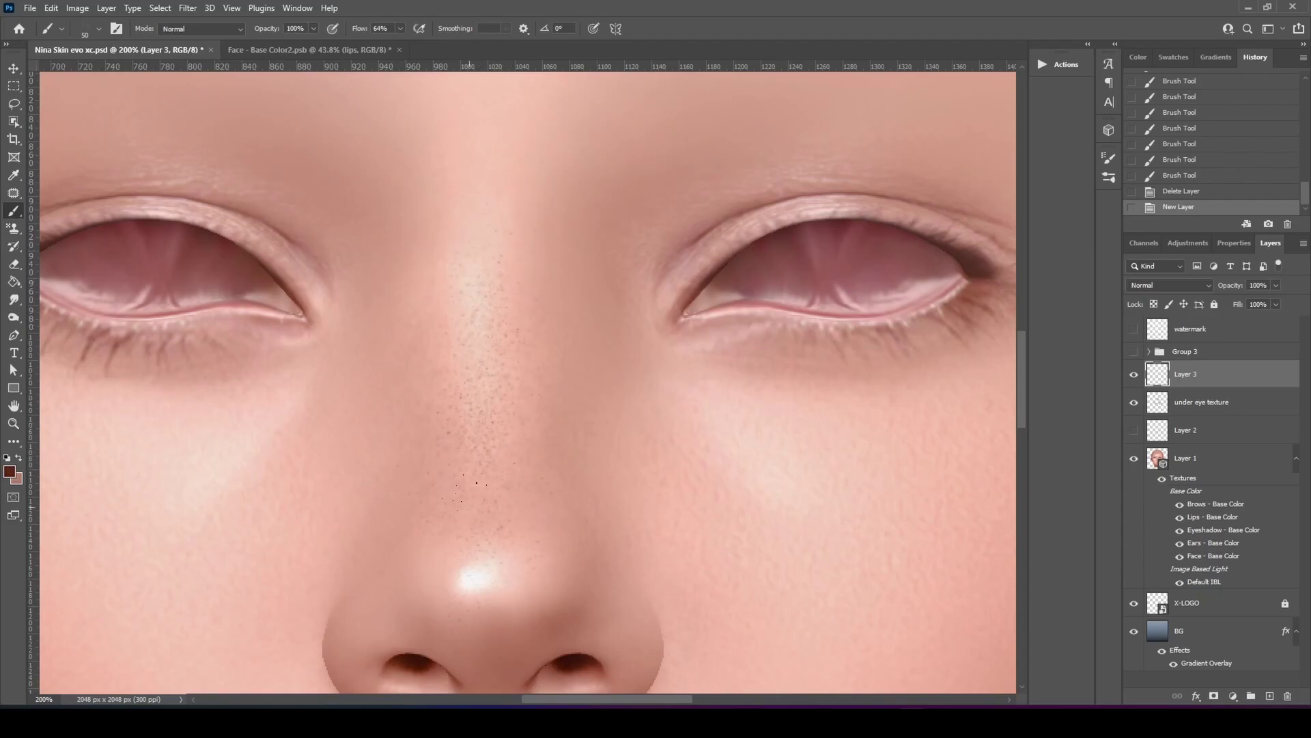
# Step: Paint dense dark pores with the brush at size 50 along the bridge of the nose and up between the brows
pyautogui.click(480, 568)
pyautogui.moveTo(490, 253); pyautogui.dragTo(504, 205)
pyautogui.moveTo(519, 174); pyautogui.dragTo(528, 442)
pyautogui.click(544, 386)
pyautogui.click(533, 403)
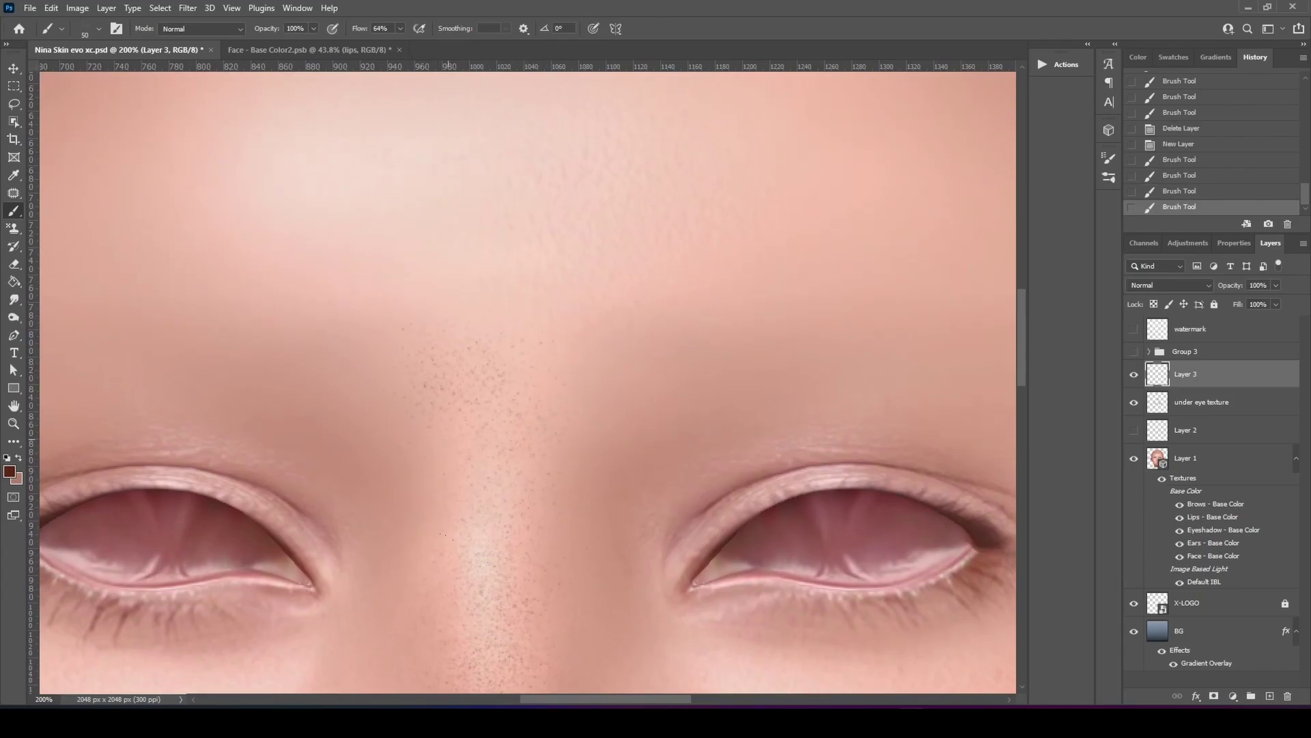
pyautogui.click(525, 427)
pyautogui.click(513, 454)
pyautogui.click(502, 437)
pyautogui.click(485, 403)
pyautogui.click(444, 348)
# Step: Paint dark pores across the highlighted middle of the forehead
pyautogui.moveTo(416, 276); pyautogui.dragTo(448, 361)
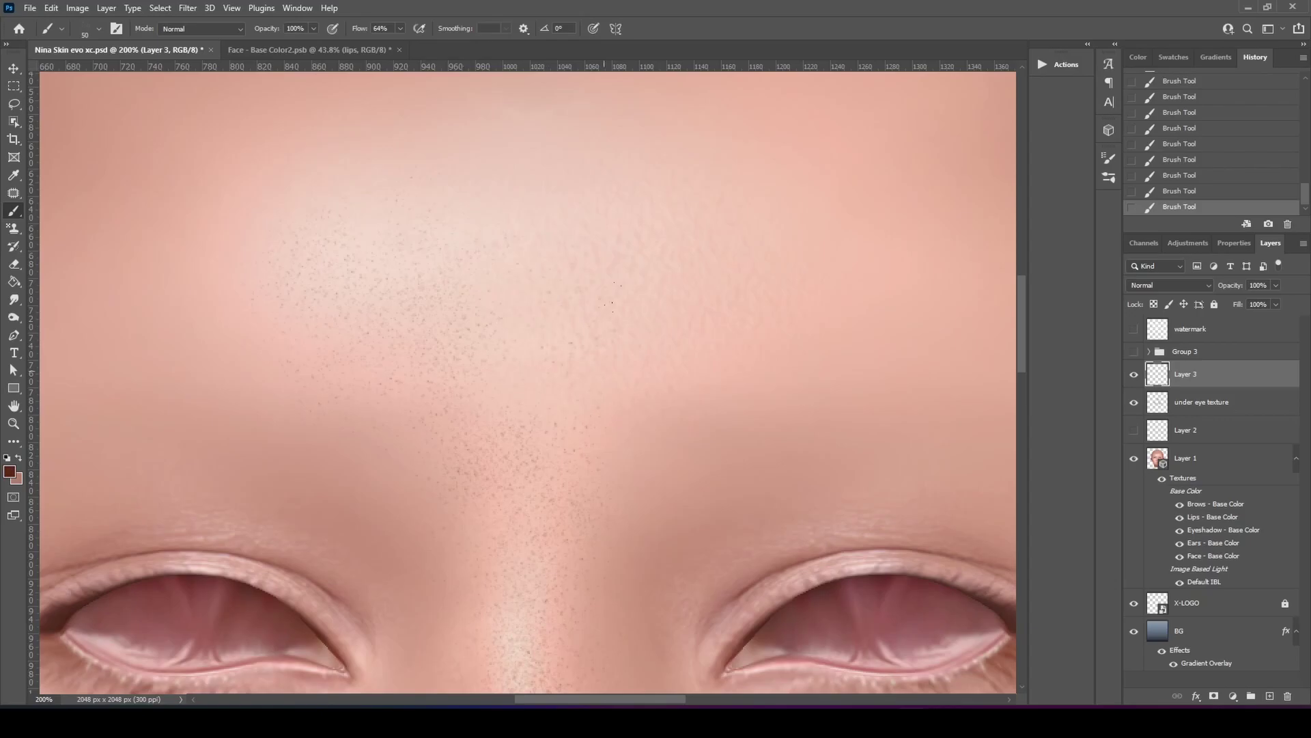
pyautogui.moveTo(517, 225); pyautogui.dragTo(532, 320)
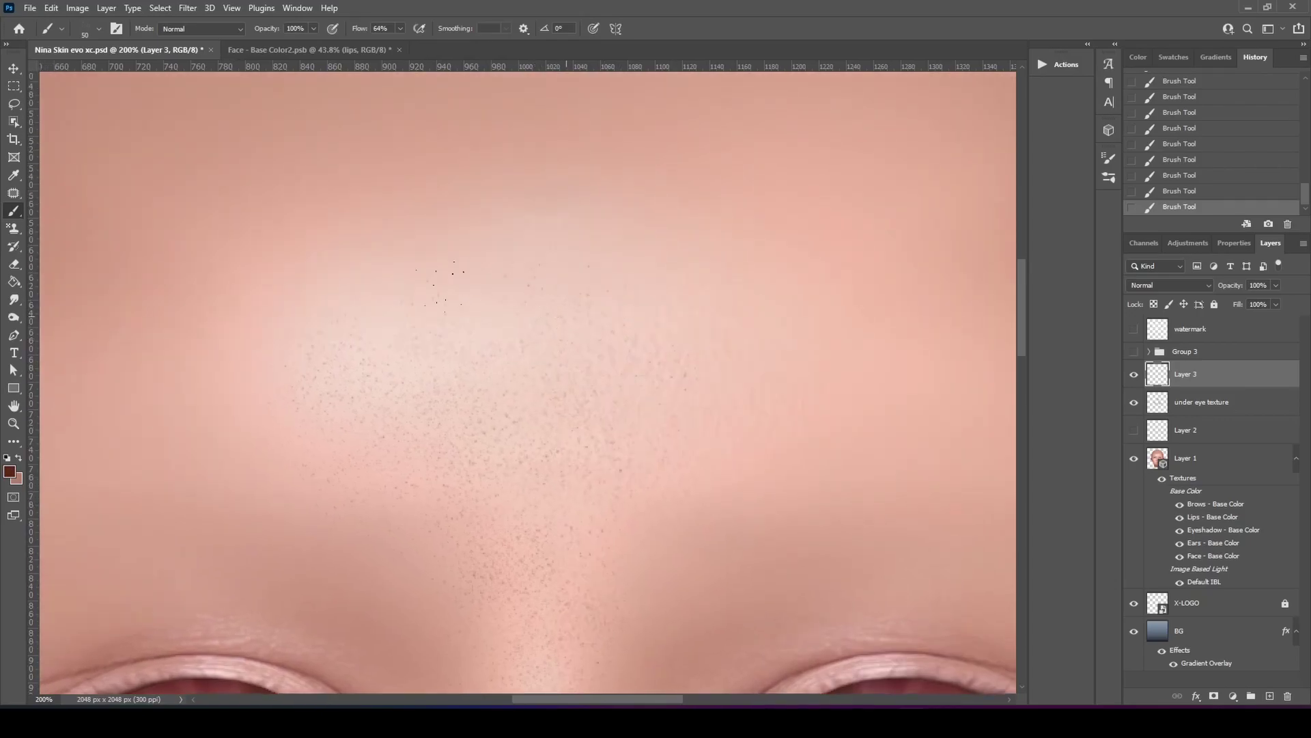
pyautogui.moveTo(525, 461); pyautogui.dragTo(530, 305)
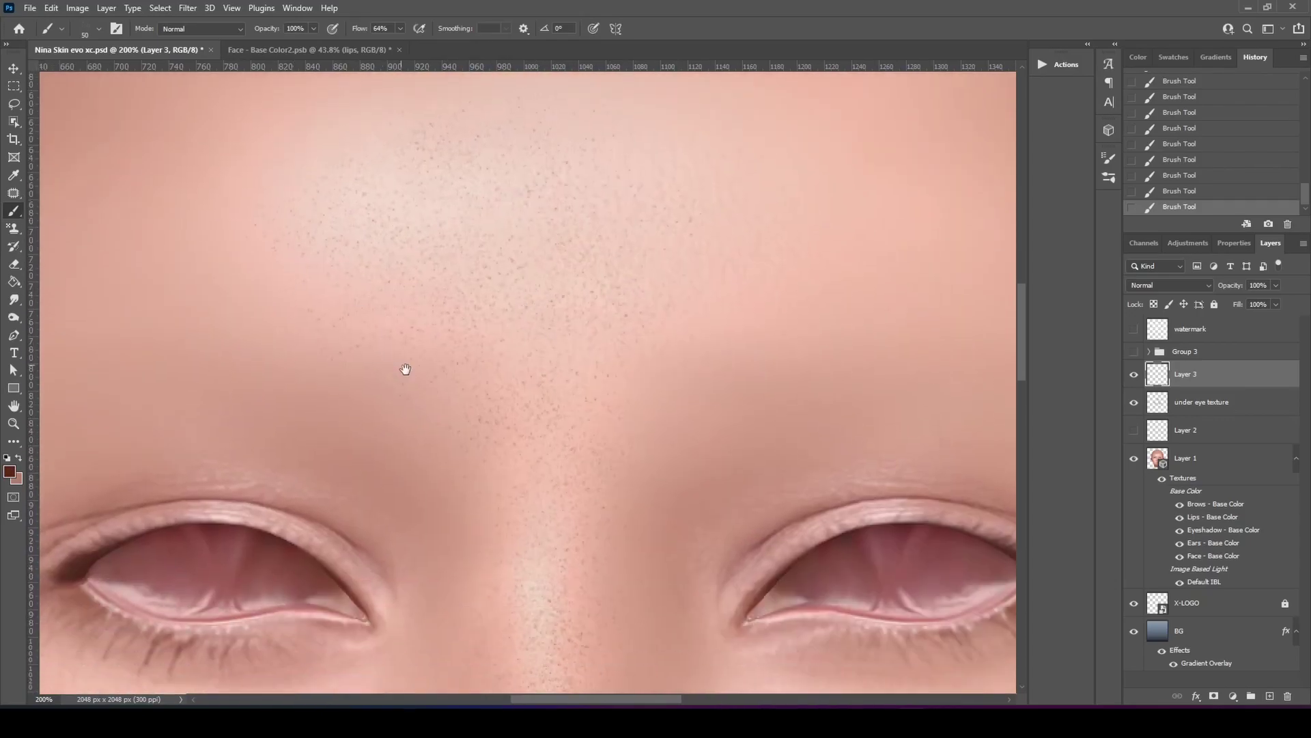
# Step: Paint dark pores around the nose tip, above the upper lip and on the chin below the lower lip
pyautogui.moveTo(406, 369); pyautogui.dragTo(338, 163)
pyautogui.moveTo(462, 384); pyautogui.dragTo(460, 178)
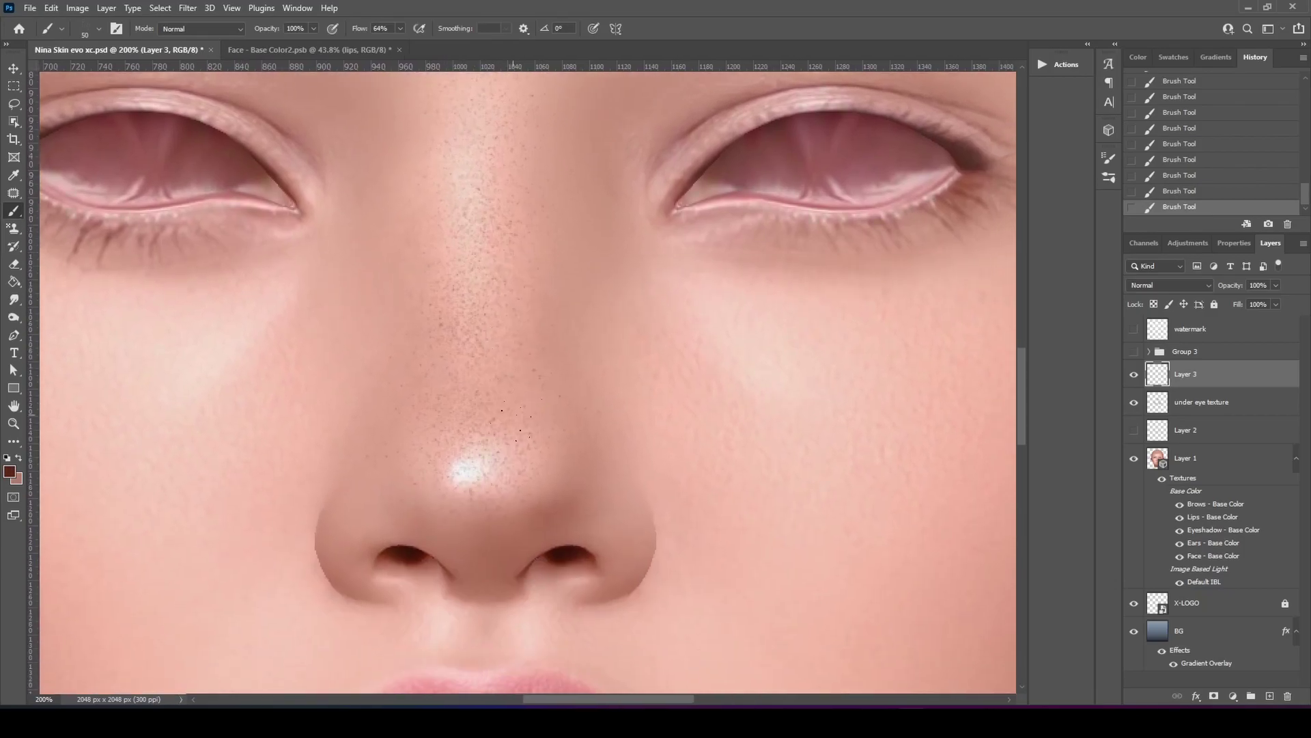
pyautogui.moveTo(500, 497); pyautogui.dragTo(483, 315)
pyautogui.moveTo(454, 425); pyautogui.dragTo(460, 296)
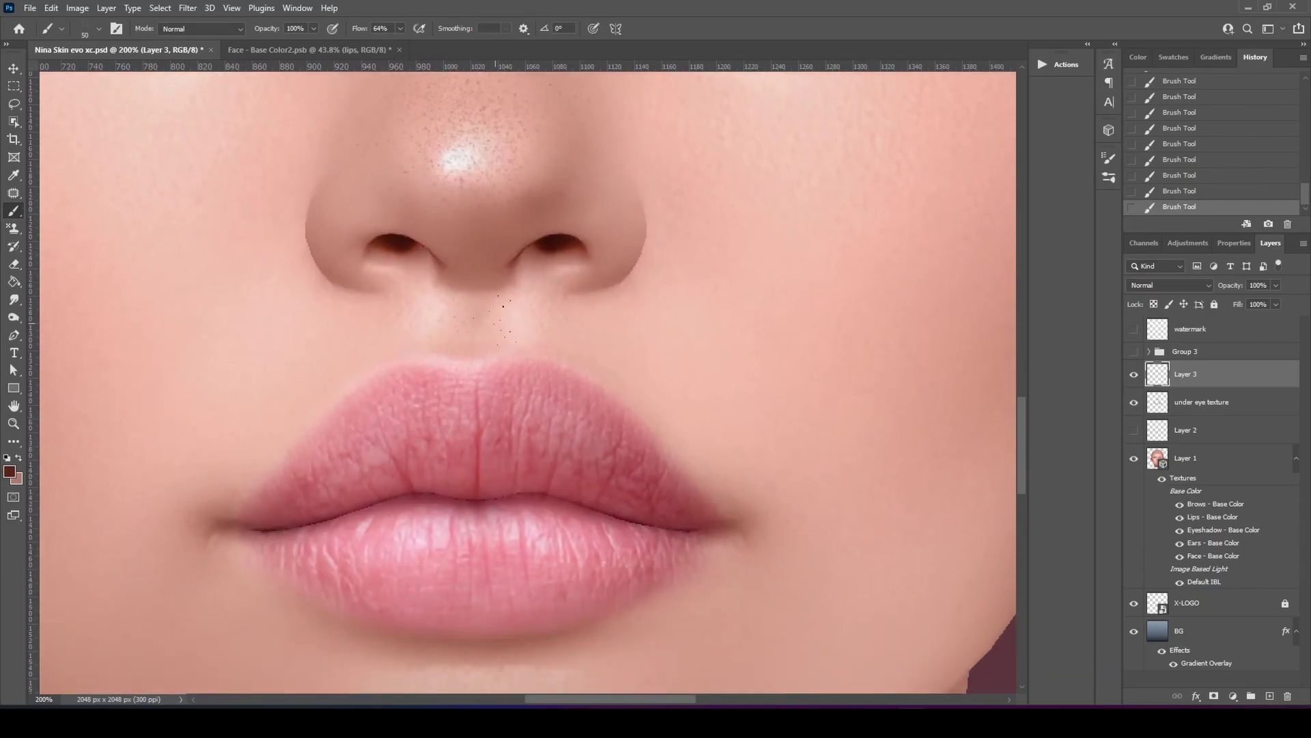
pyautogui.moveTo(433, 448); pyautogui.dragTo(456, 212)
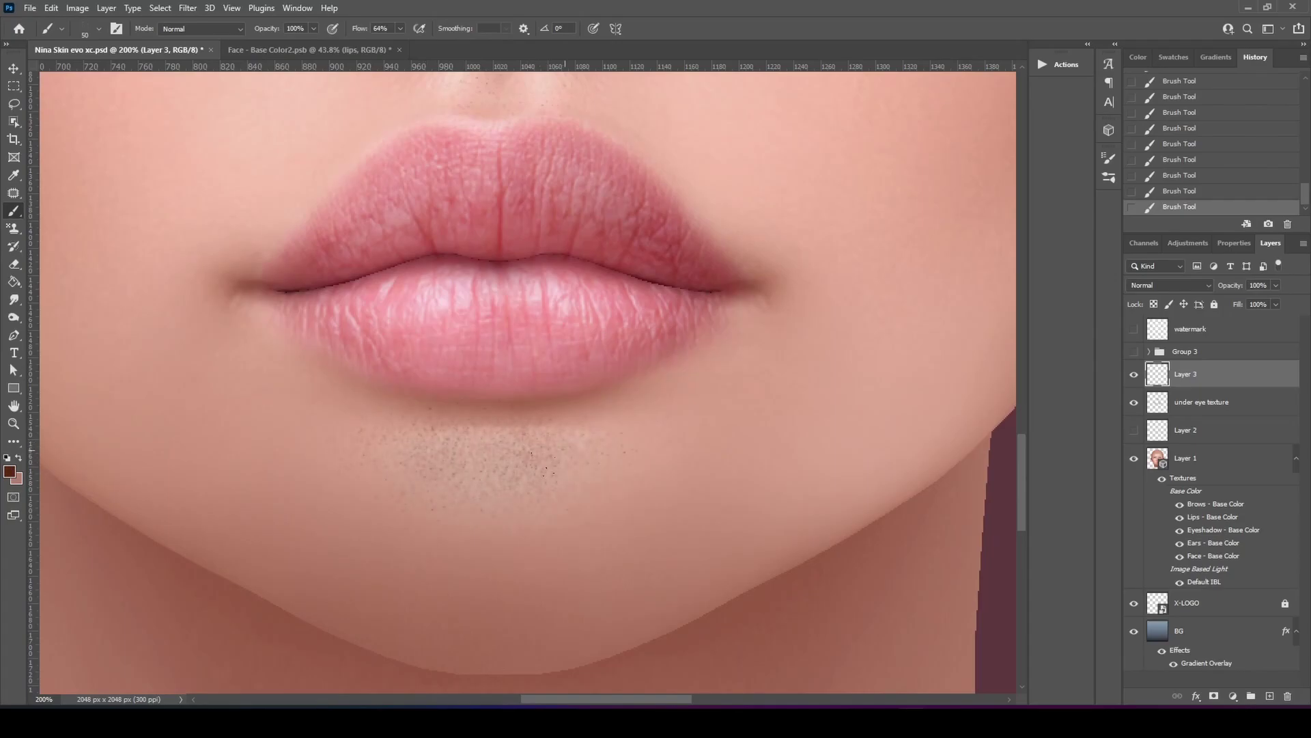
# Step: Emboss the dark pores layer with the angle turned to about -103°, height 2 pixels and amount 500%
pyautogui.moveTo(446, 227); pyautogui.dragTo(444, 547)
pyautogui.moveTo(539, 208)
pyautogui.mouseDown()
pyautogui.moveTo(530, 483)
pyautogui.moveTo(572, 324)
pyautogui.mouseUp()
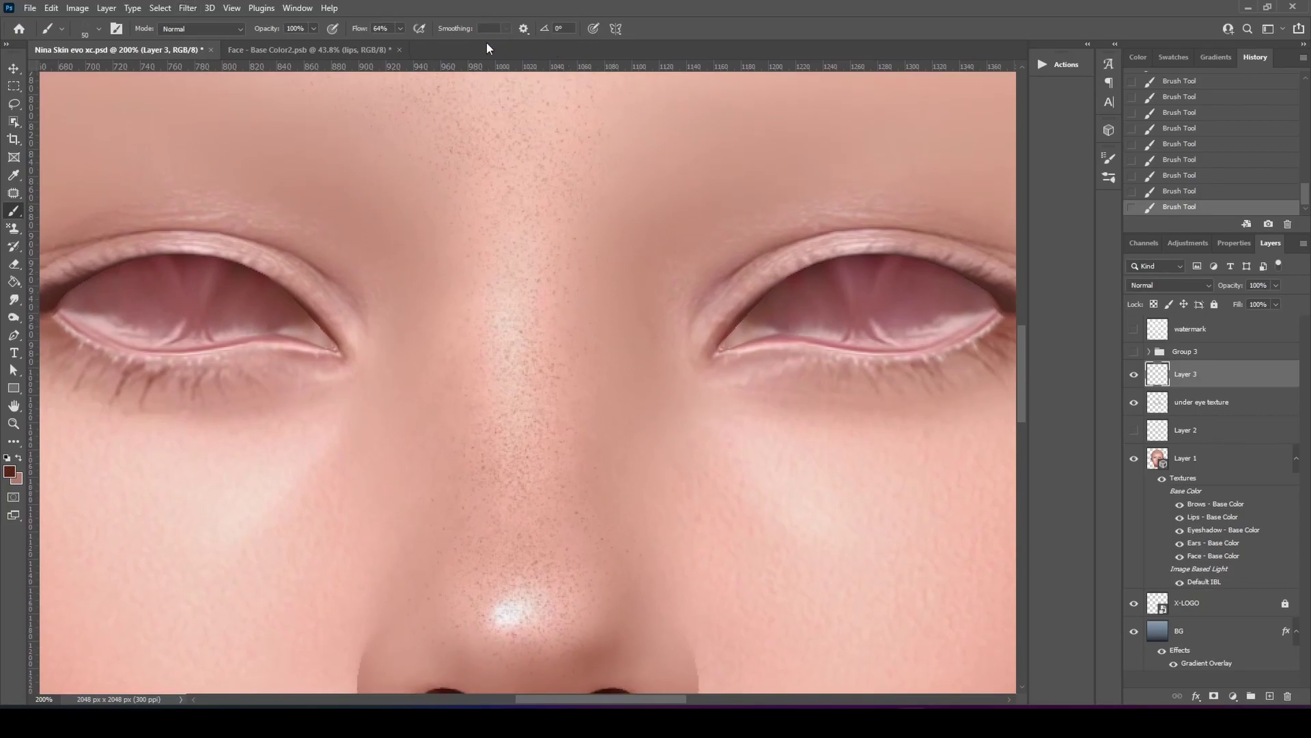
pyautogui.click(186, 11)
pyautogui.moveTo(318, 277)
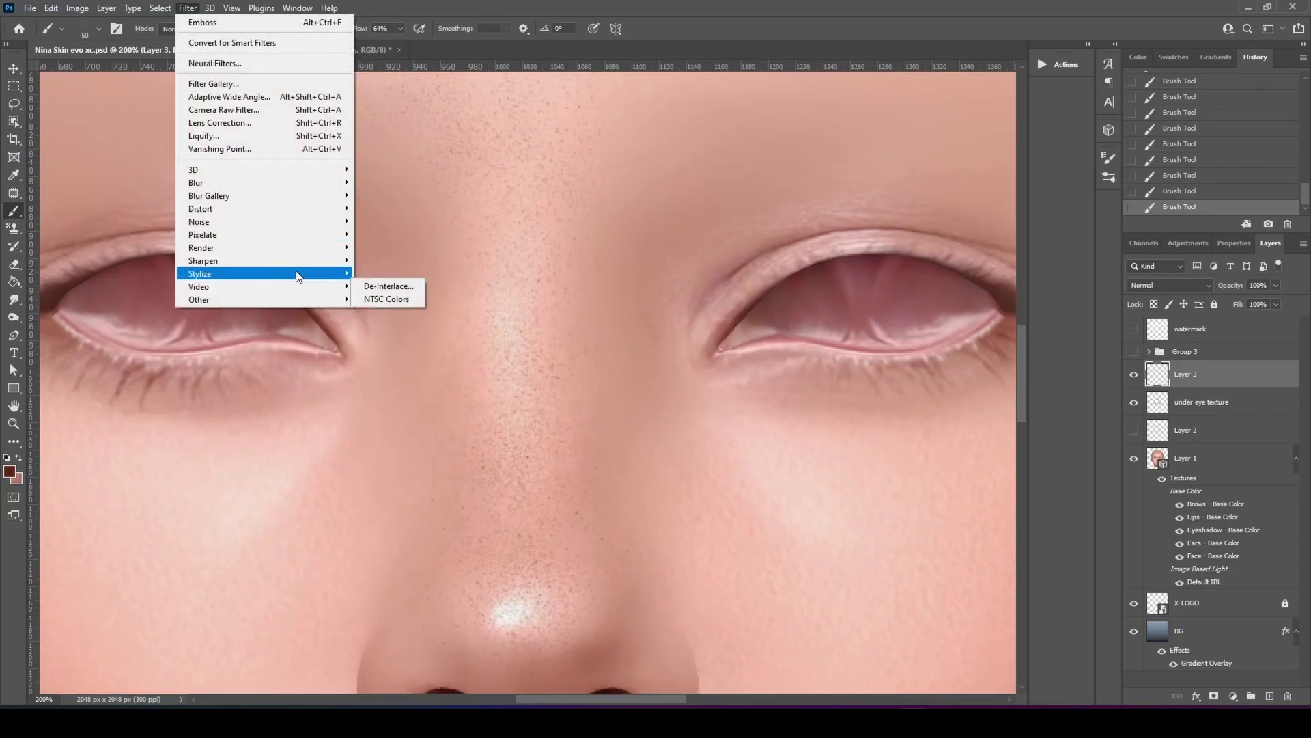
pyautogui.click(381, 285)
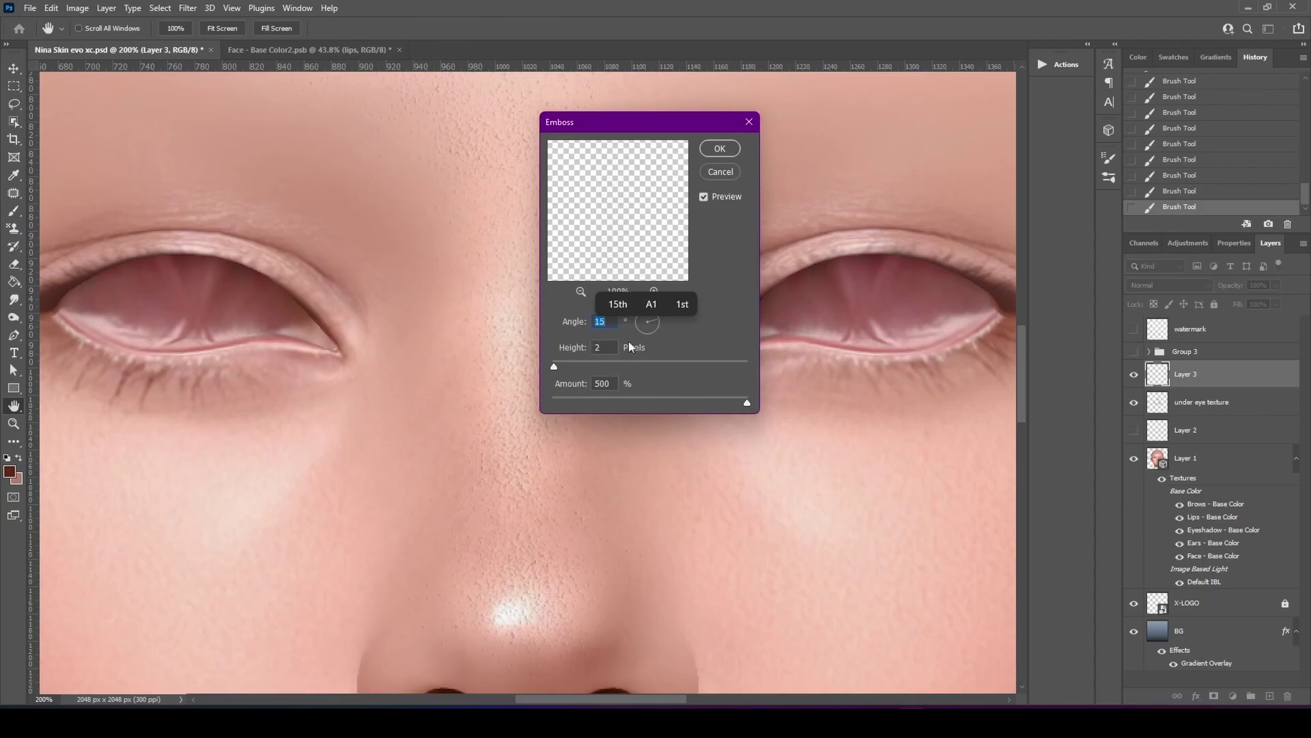
pyautogui.click(646, 329)
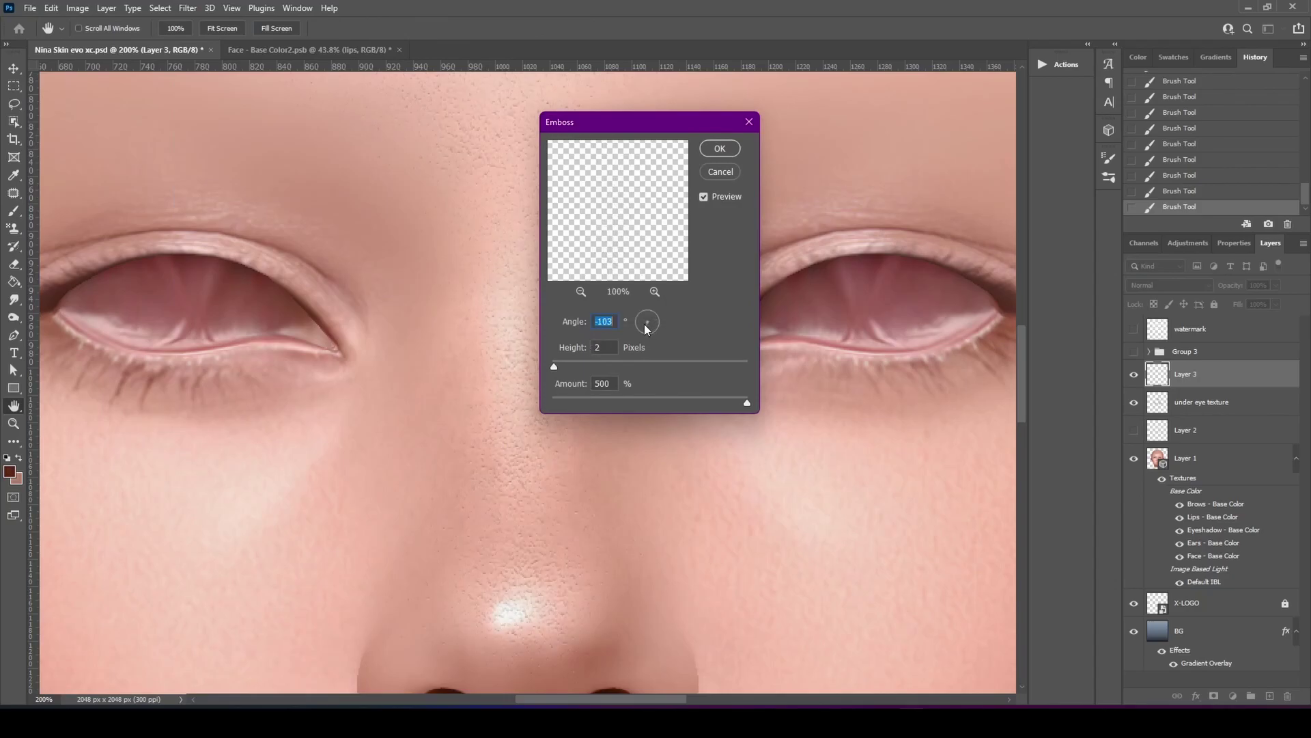
pyautogui.moveTo(647, 329); pyautogui.dragTo(646, 332)
pyautogui.click(720, 146)
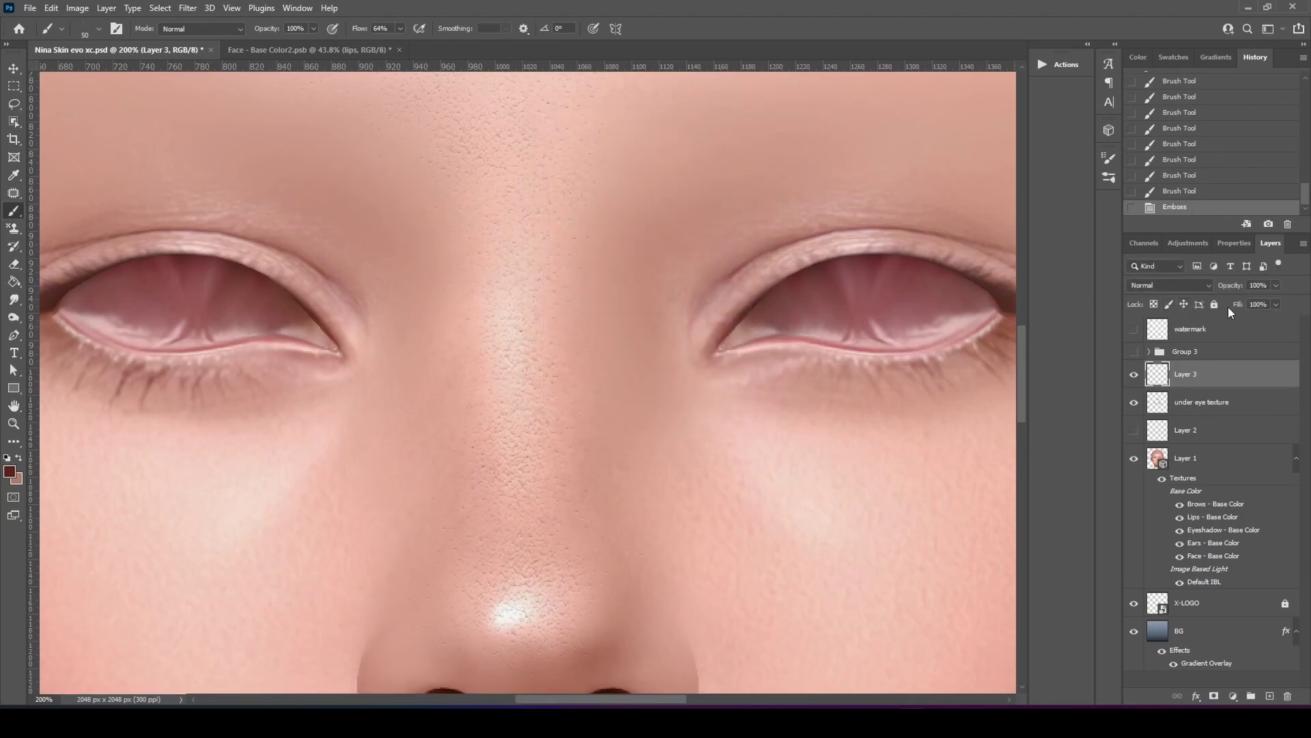
# Step: Set the embossed pores layer's blend mode to Overlay
pyautogui.click(1169, 285)
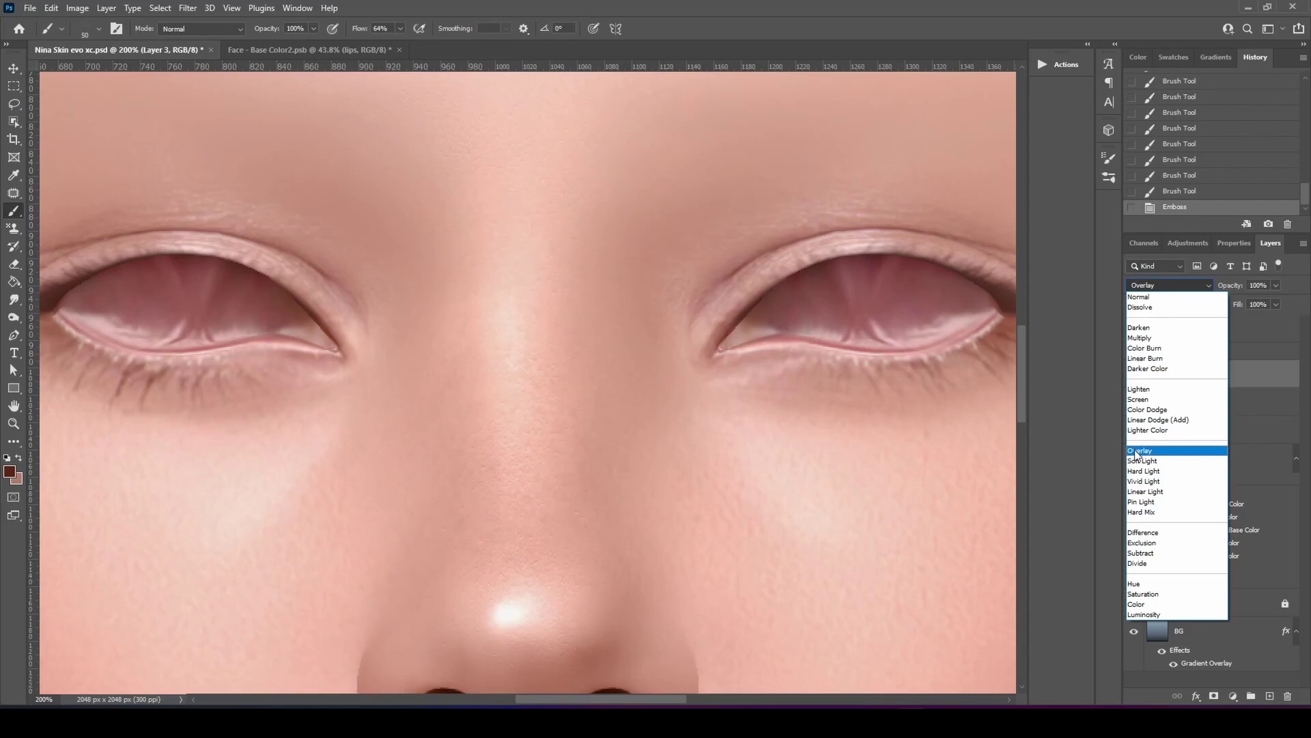
pyautogui.click(1136, 450)
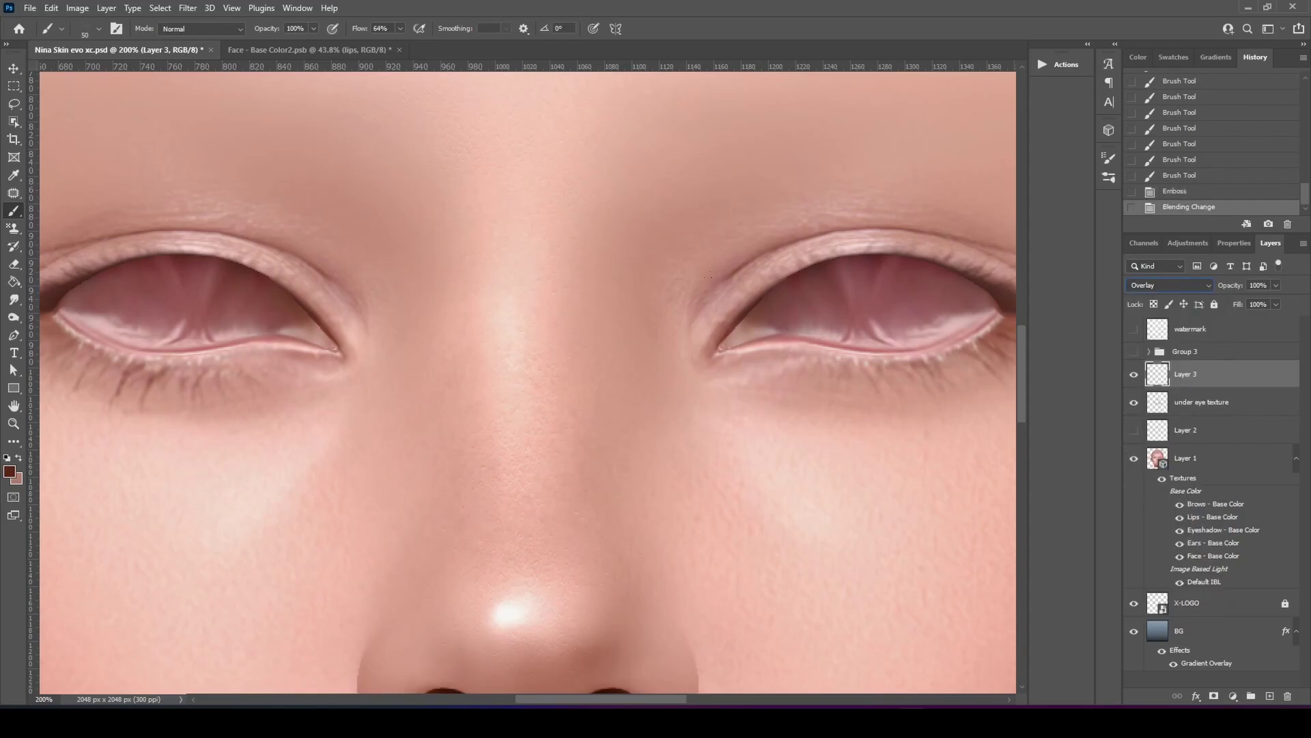
pyautogui.moveTo(624, 203); pyautogui.dragTo(612, 181)
pyautogui.moveTo(612, 86)
pyautogui.mouseDown()
pyautogui.moveTo(585, 246)
pyautogui.moveTo(554, 295)
pyautogui.mouseUp()
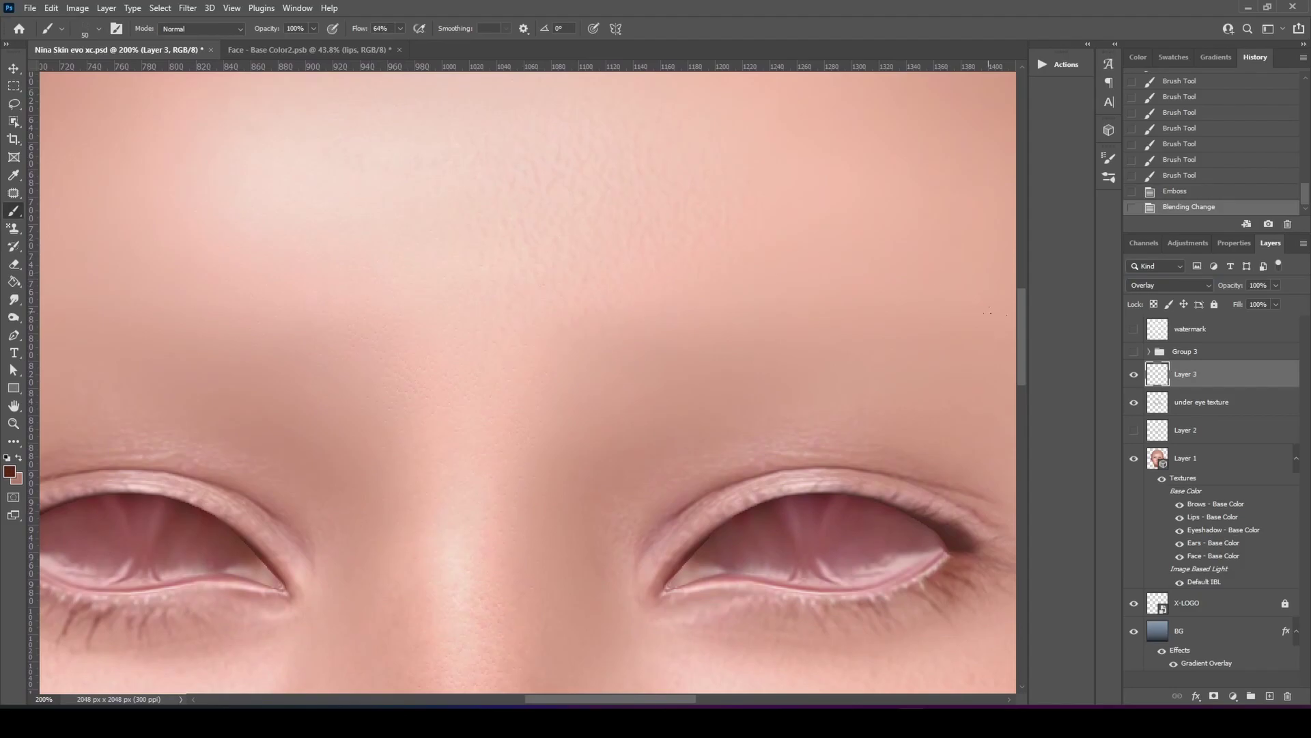
# Step: Lower the embossed pores layer's opacity to 77%
pyautogui.click(1237, 307)
pyautogui.moveTo(1230, 309); pyautogui.dragTo(1215, 287)
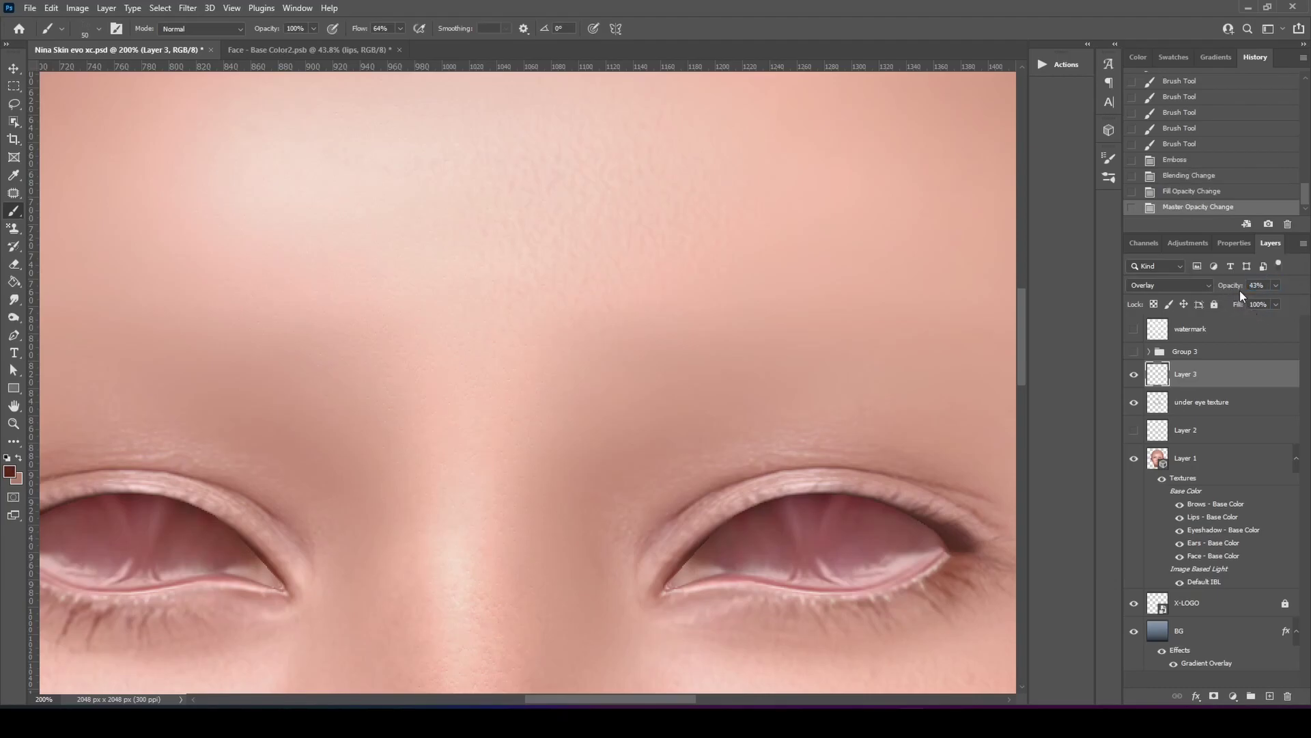
pyautogui.moveTo(698, 432); pyautogui.dragTo(755, 237)
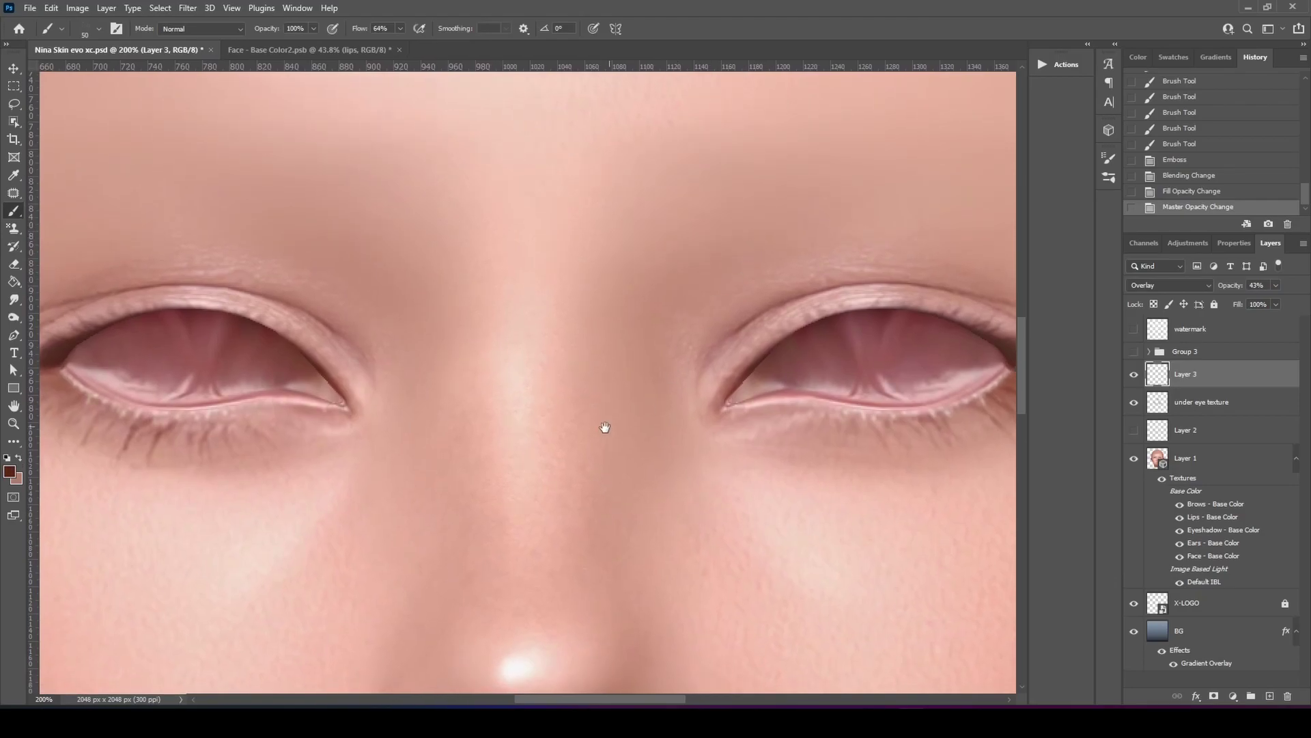
pyautogui.moveTo(545, 427); pyautogui.dragTo(576, 326)
pyautogui.keyDown('ctrl'); pyautogui.click(588, 447); pyautogui.keyUp('ctrl')
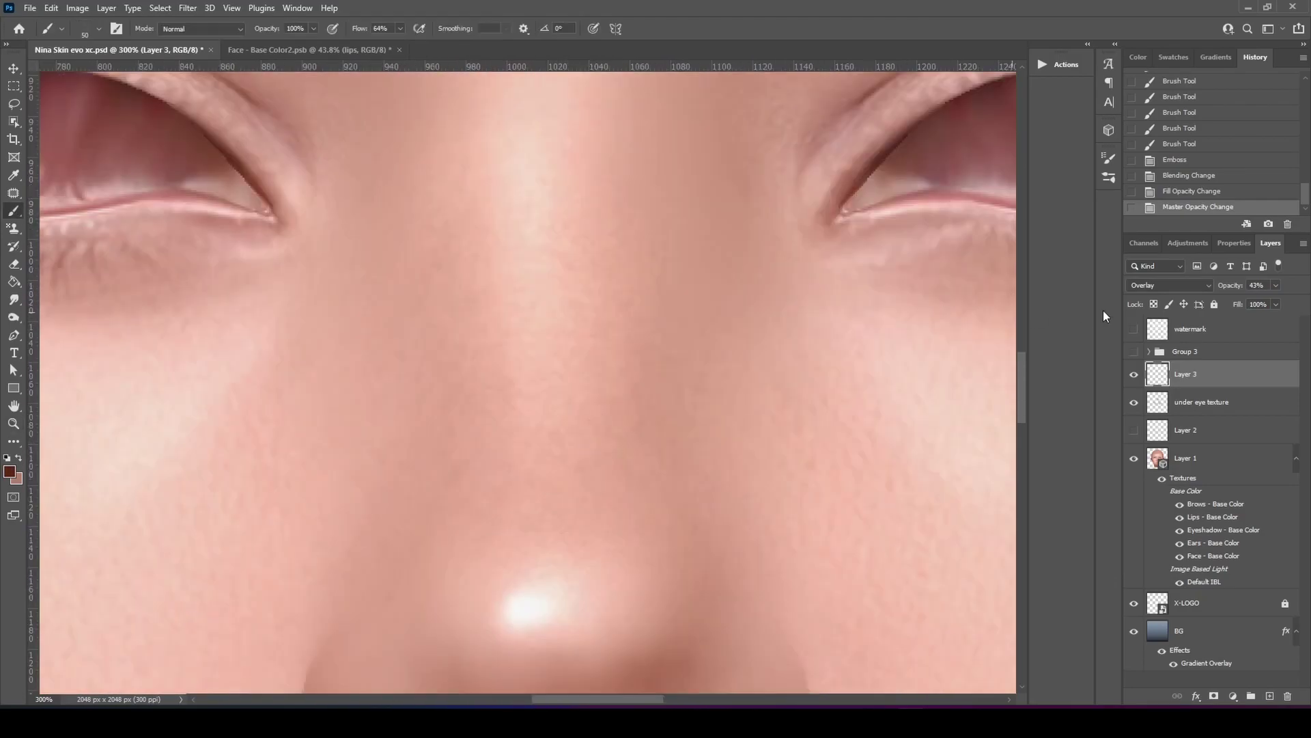
pyautogui.moveTo(1238, 289); pyautogui.dragTo(1223, 291)
pyautogui.moveTo(804, 371); pyautogui.dragTo(724, 220)
# Step: Examine the blended pores on the whole face and close up from the nose down to the chin
pyautogui.press('z')
pyautogui.click(464, 28)
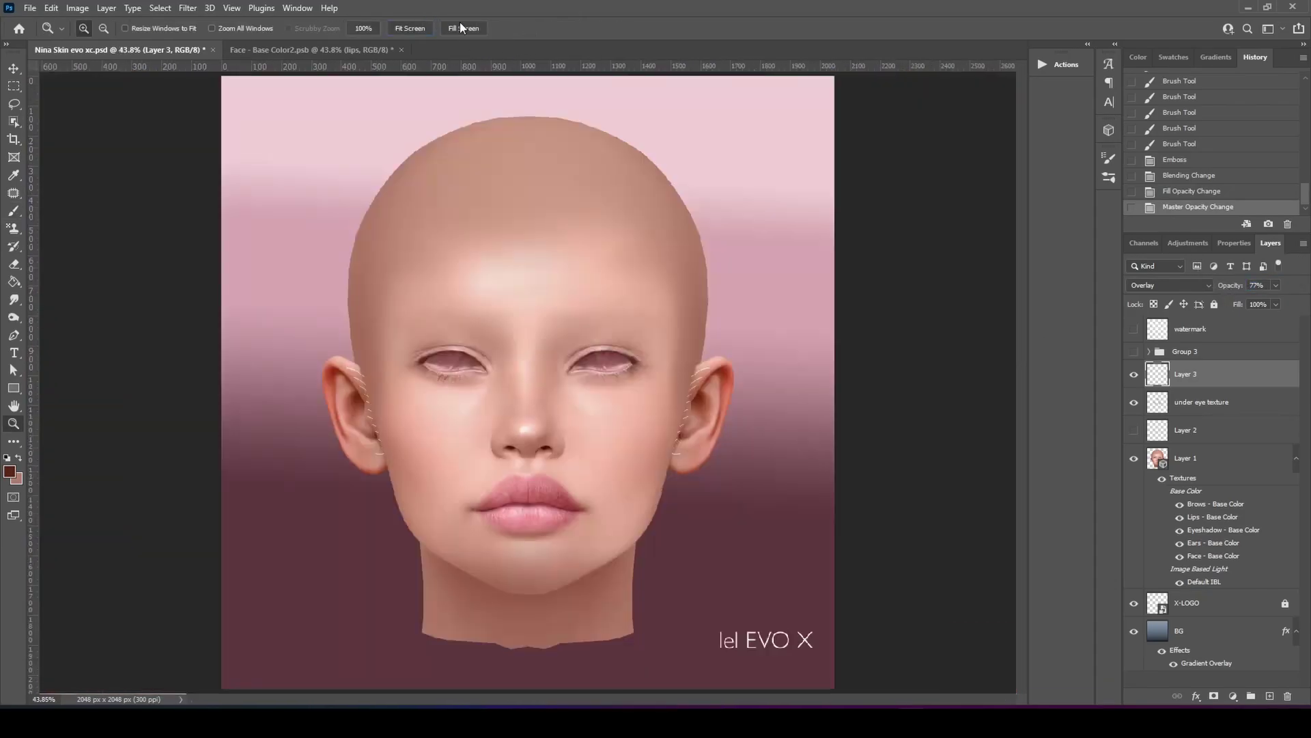
pyautogui.click(522, 420)
pyautogui.click(547, 417)
pyautogui.click(547, 418)
pyautogui.click(547, 417)
pyautogui.moveTo(543, 417); pyautogui.dragTo(537, 228)
pyautogui.moveTo(544, 451); pyautogui.dragTo(547, 161)
pyautogui.moveTo(547, 533); pyautogui.dragTo(522, 218)
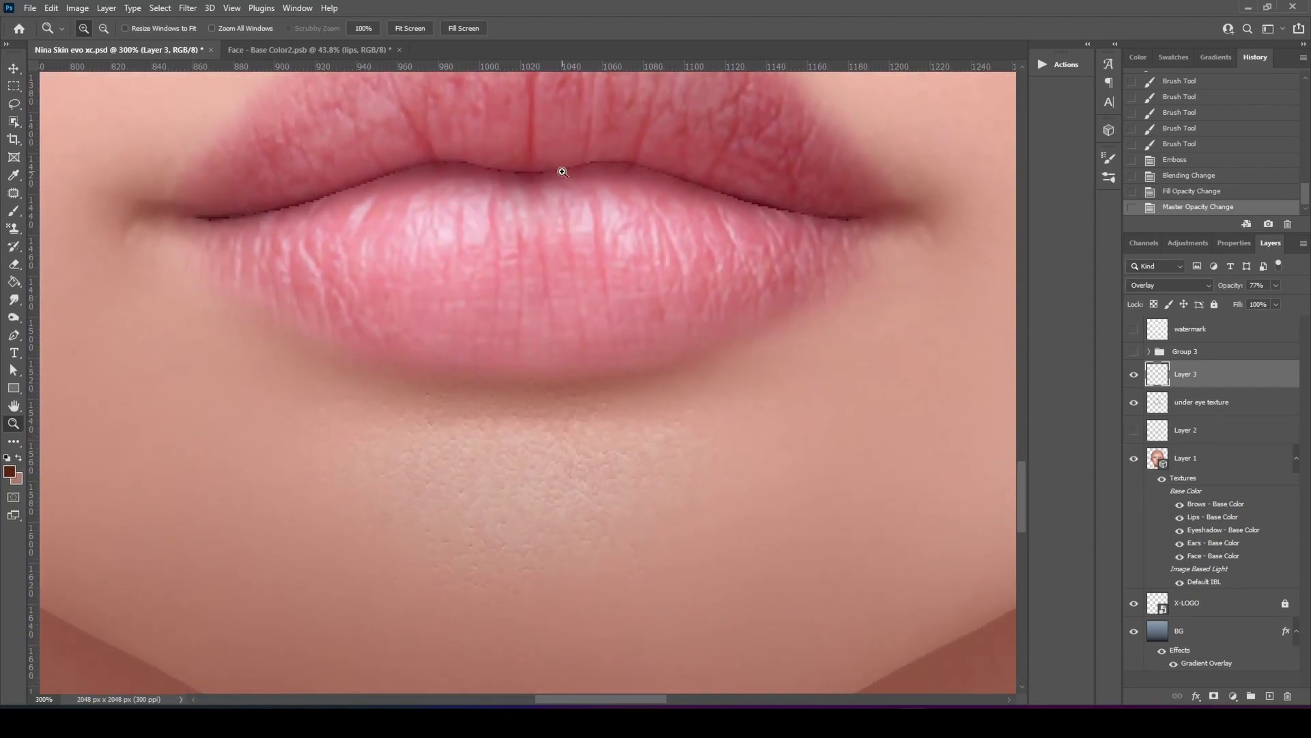
pyautogui.click(410, 29)
pyautogui.click(117, 285)
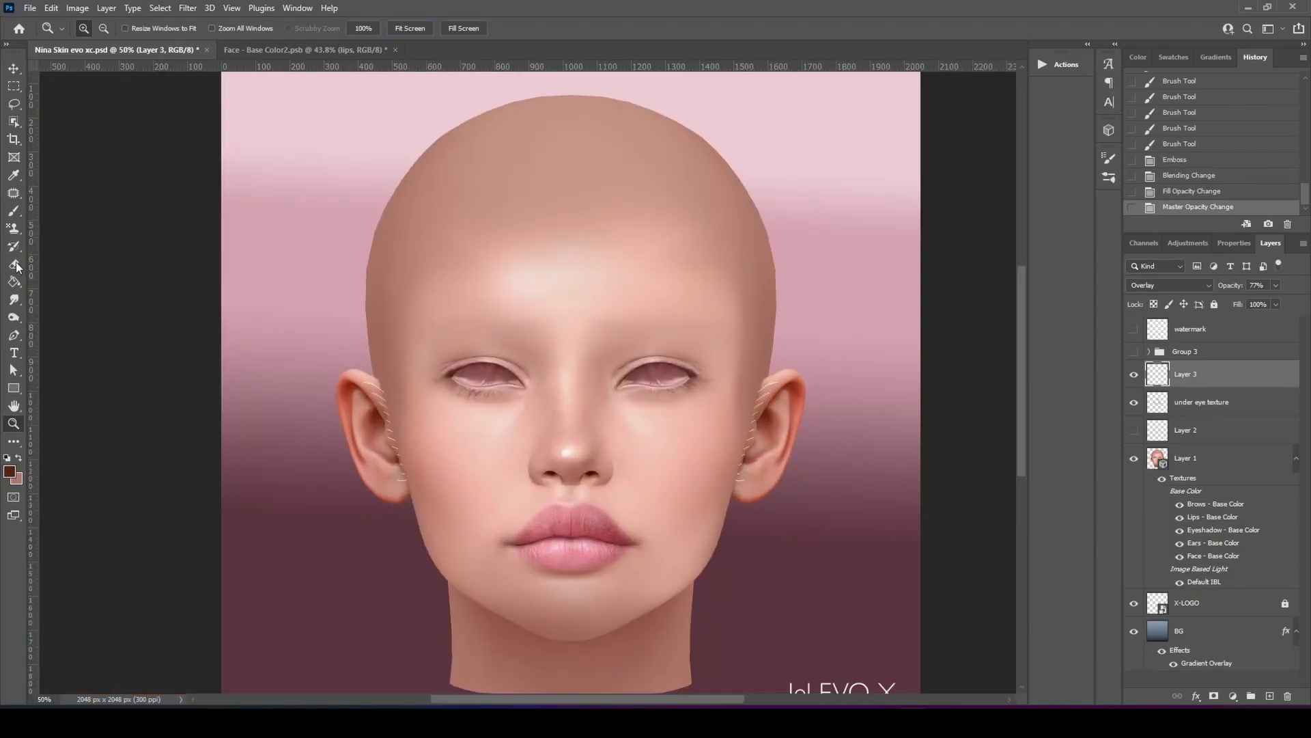
# Step: Soften the pores around the forehead and nose with the Eraser at size 175, 100% opacity and 19% flow
pyautogui.click(15, 263)
pyautogui.keyDown('ctrl'); pyautogui.click(593, 332); pyautogui.keyUp('ctrl')
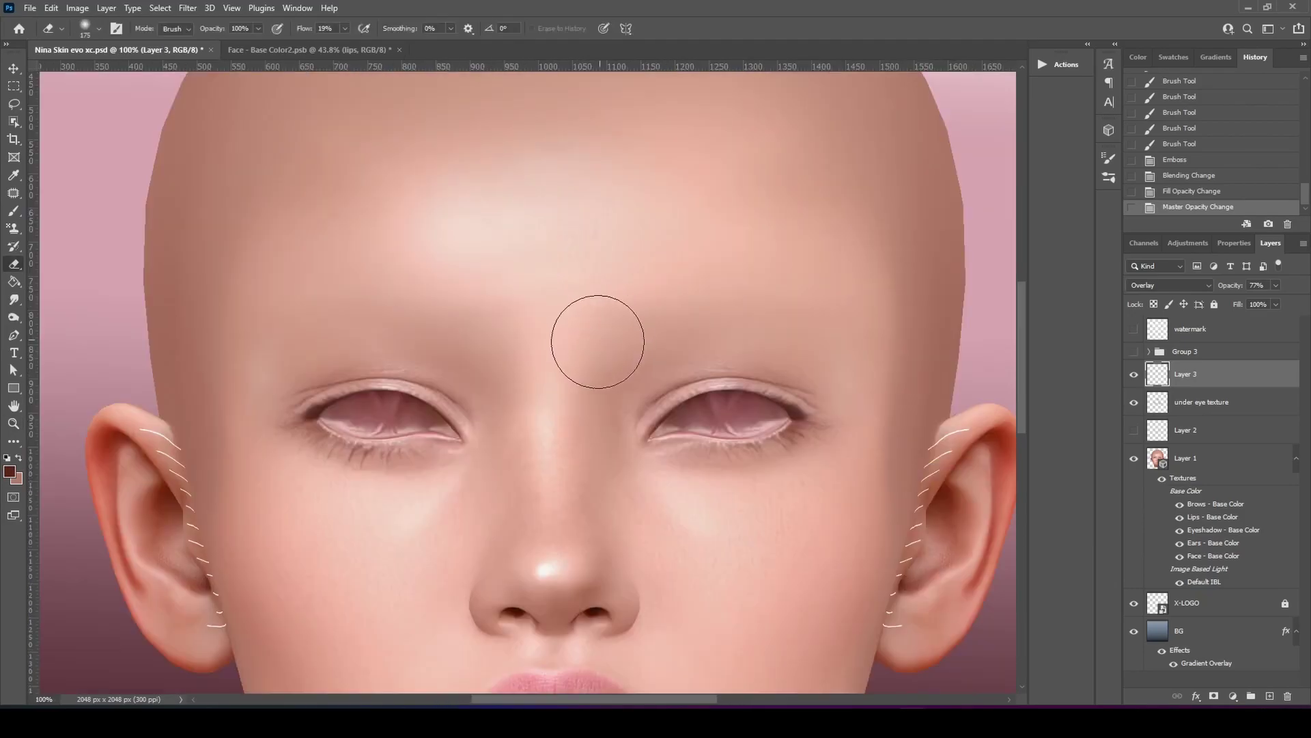
pyautogui.moveTo(479, 370); pyautogui.dragTo(362, 329)
pyautogui.moveTo(430, 293); pyautogui.dragTo(359, 239)
pyautogui.moveTo(464, 159)
pyautogui.mouseDown()
pyautogui.moveTo(533, 156)
pyautogui.moveTo(547, 273)
pyautogui.mouseUp()
pyautogui.moveTo(487, 500)
pyautogui.mouseDown()
pyautogui.moveTo(556, 498)
pyautogui.moveTo(588, 541)
pyautogui.moveTo(545, 544)
pyautogui.moveTo(544, 533)
pyautogui.mouseUp()
pyautogui.scroll(-6, 556, 498)
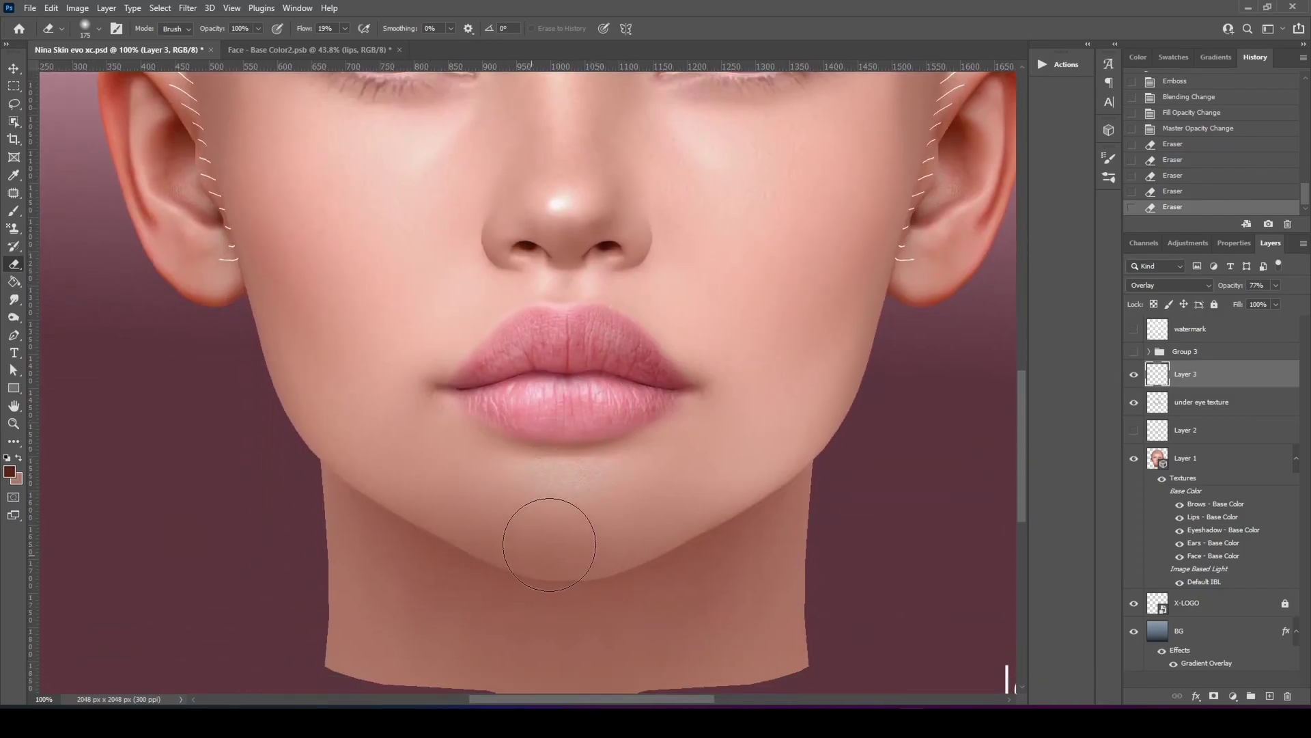
# Step: Try to fade the pores below the lower lip with the Eraser at 100% opacity, and undo the last two strokes
pyautogui.moveTo(505, 457); pyautogui.dragTo(682, 441)
pyautogui.hotkey('ctrl', 'space')
pyautogui.keyDown('ctrl'); pyautogui.click(588, 439); pyautogui.keyUp('ctrl')
pyautogui.keyDown('ctrl'); pyautogui.click(588, 439); pyautogui.keyUp('ctrl')
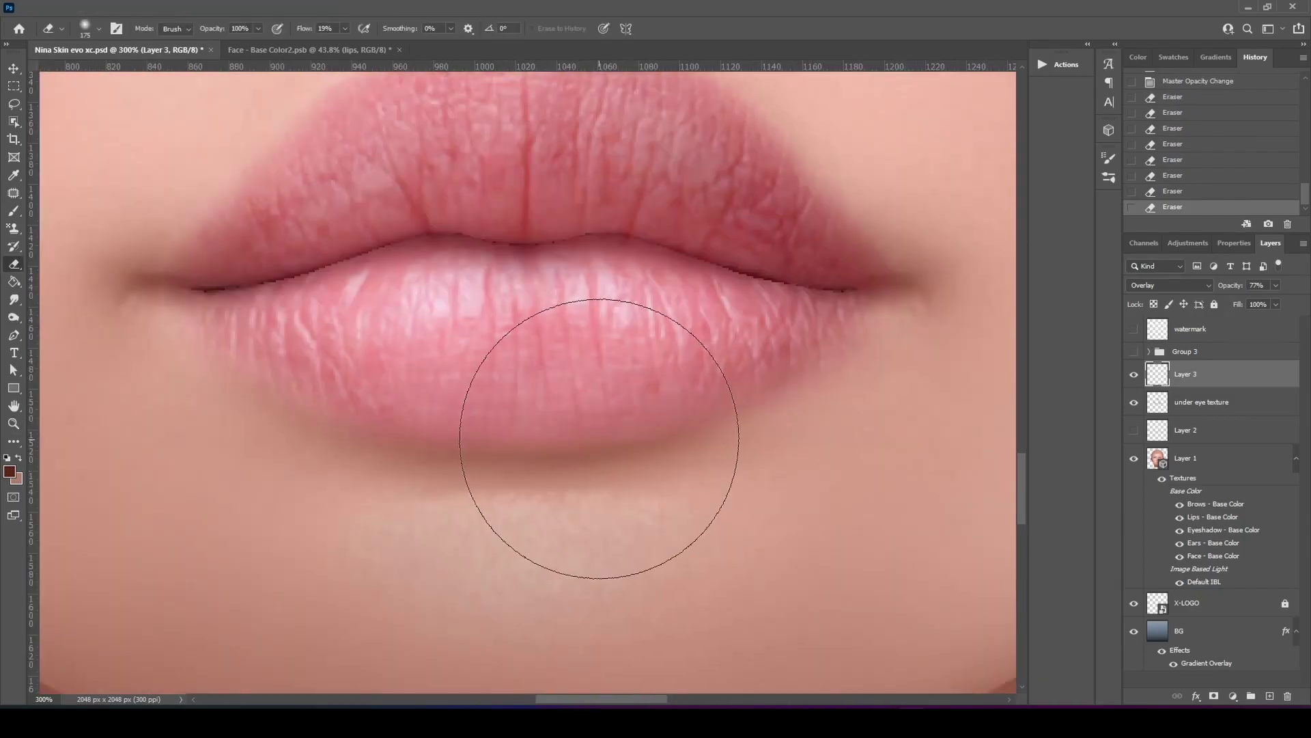
pyautogui.press('space')
pyautogui.moveTo(573, 464); pyautogui.dragTo(584, 409)
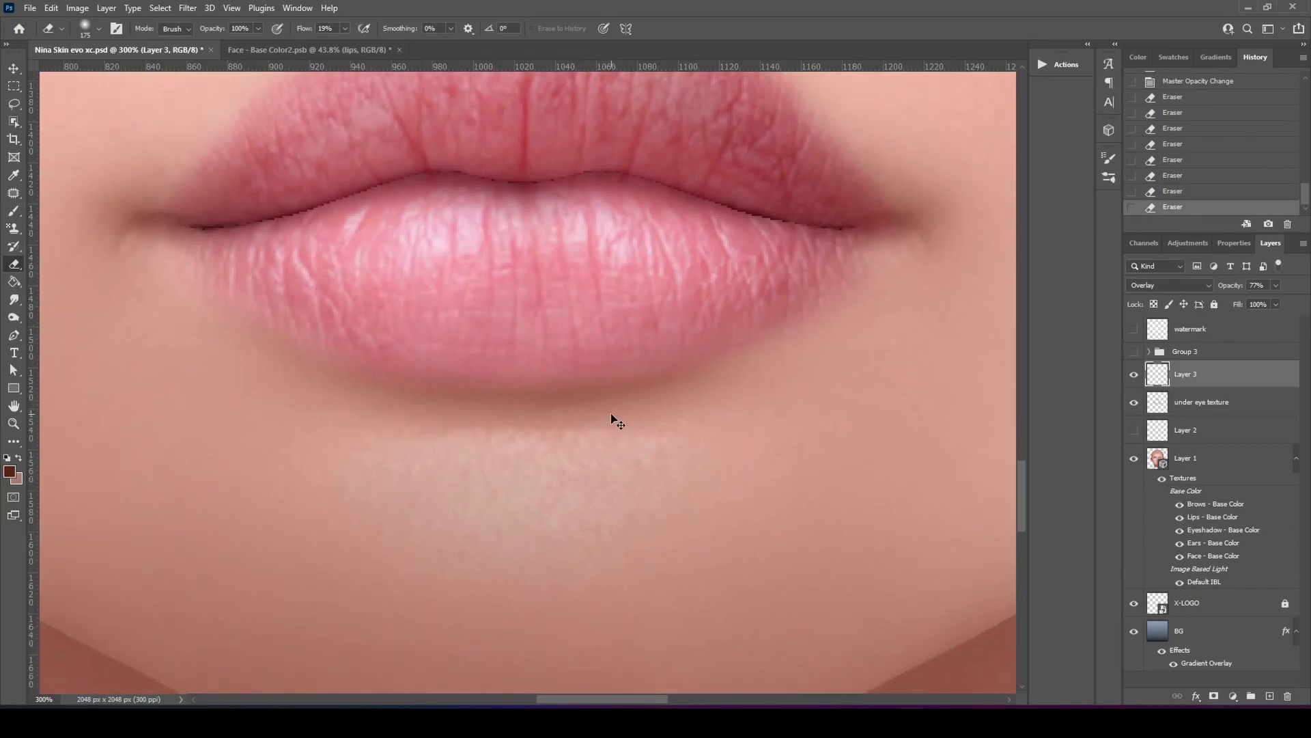
pyautogui.hotkey('ctrl', 'z')
pyautogui.hotkey('ctrl', 'z')
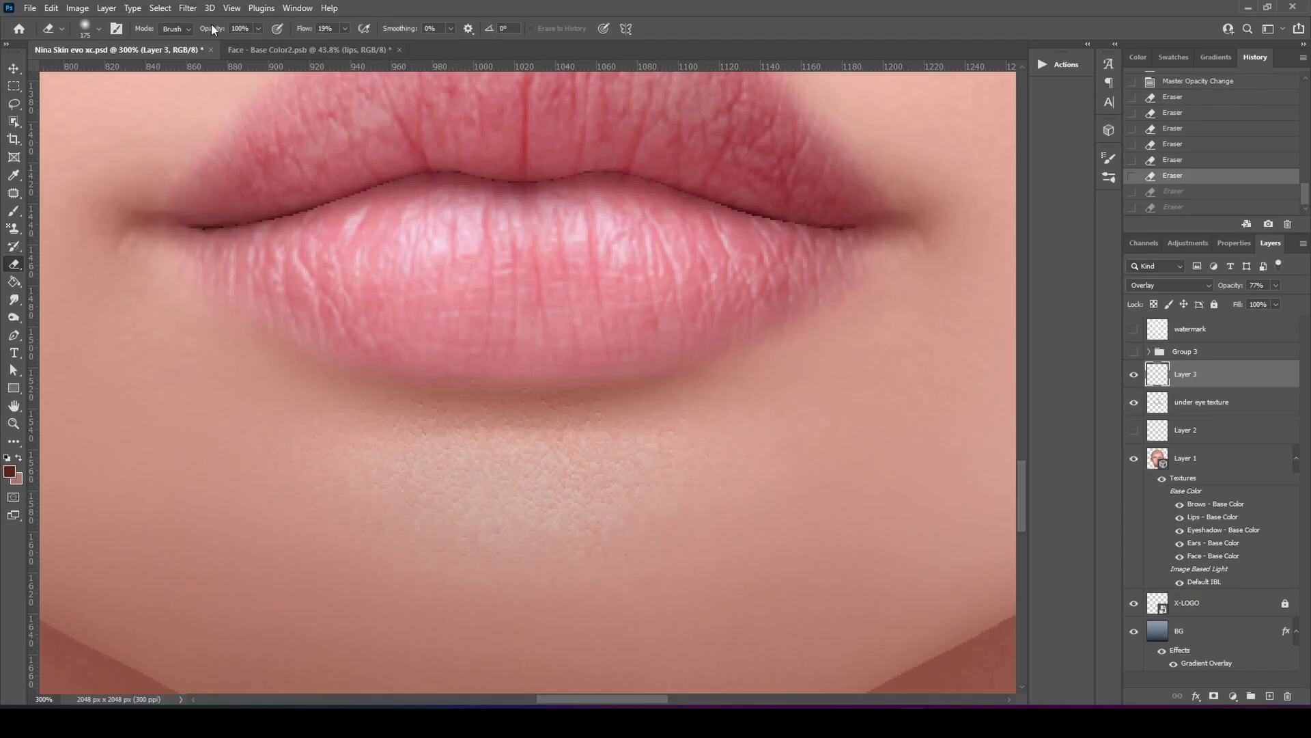
# Step: Set the Eraser's opacity to 47% and soften the edges of the pore patch on the chin
pyautogui.moveTo(219, 34); pyautogui.dragTo(184, 31)
pyautogui.moveTo(502, 282)
pyautogui.mouseDown()
pyautogui.moveTo(512, 292)
pyautogui.moveTo(495, 303)
pyautogui.mouseUp()
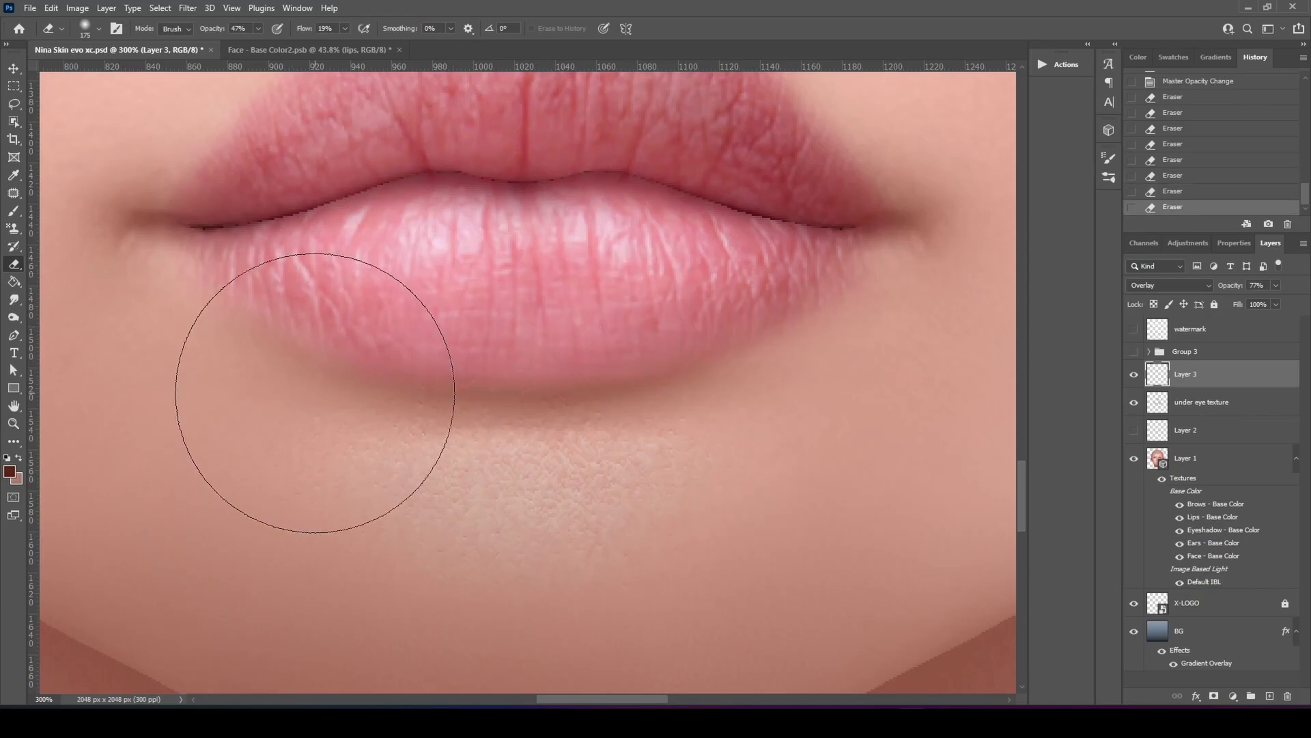
pyautogui.moveTo(511, 450)
pyautogui.mouseDown()
pyautogui.moveTo(610, 456)
pyautogui.moveTo(376, 461)
pyautogui.moveTo(612, 471)
pyautogui.moveTo(623, 391)
pyautogui.mouseUp()
# Step: Examine the softened pores along the nose bridge, on the whole face and on the forehead
pyautogui.press('z')
pyautogui.moveTo(509, 129)
pyautogui.mouseDown()
pyautogui.moveTo(478, 369)
pyautogui.moveTo(577, 373)
pyautogui.mouseUp()
pyautogui.moveTo(506, 205); pyautogui.dragTo(476, 355)
pyautogui.moveTo(539, 172); pyautogui.dragTo(514, 504)
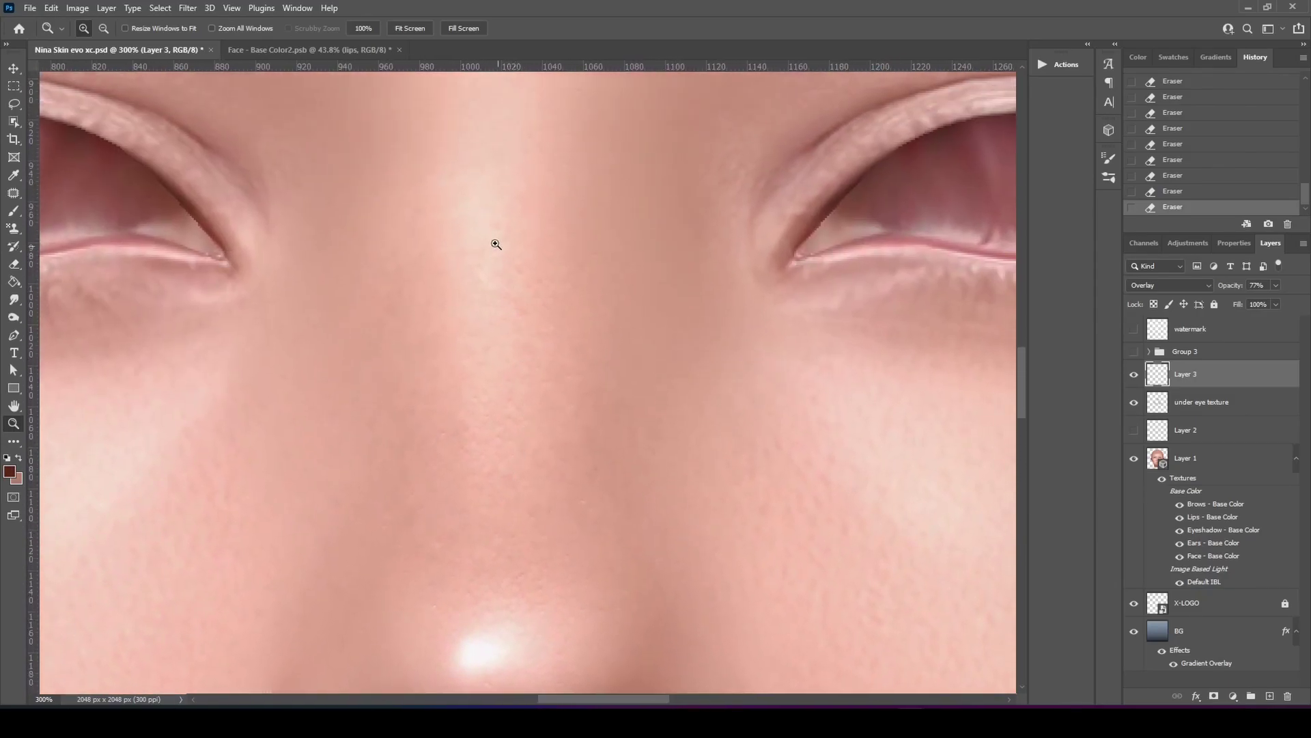
pyautogui.click(409, 28)
pyautogui.click(530, 275)
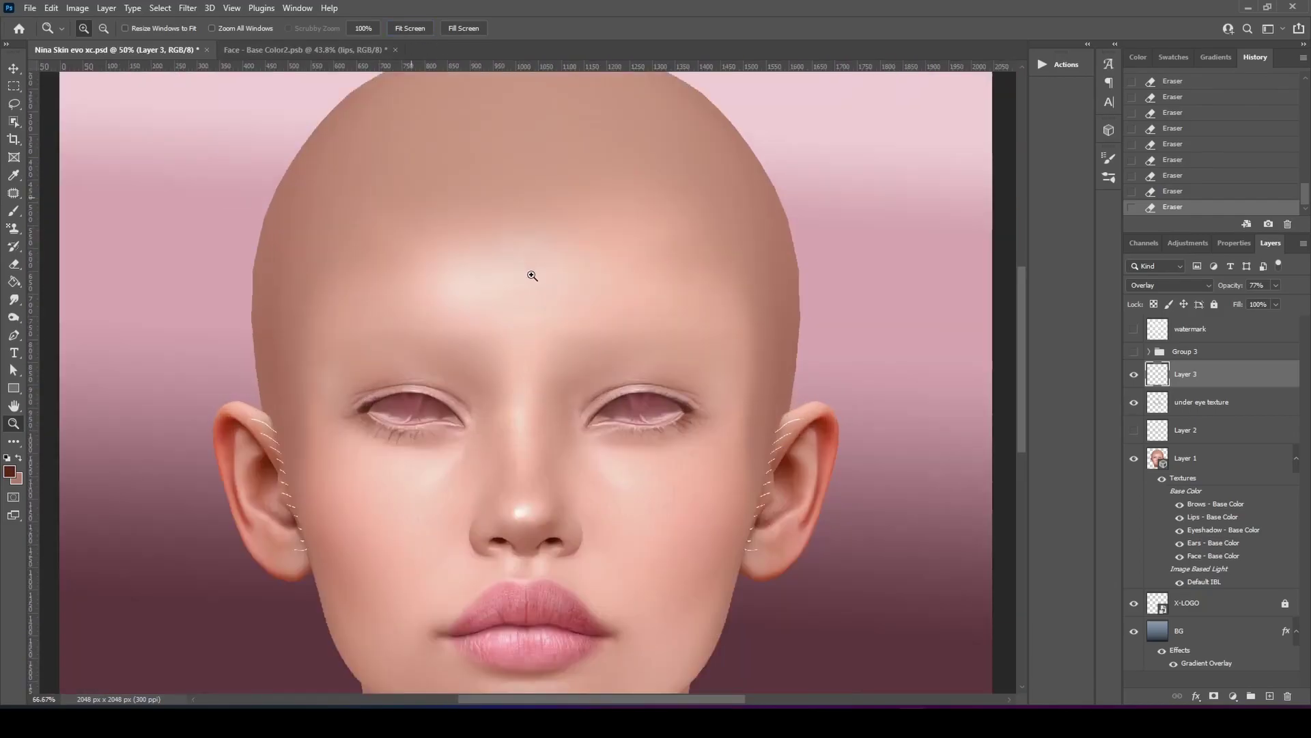
pyautogui.click(541, 283)
pyautogui.click(551, 289)
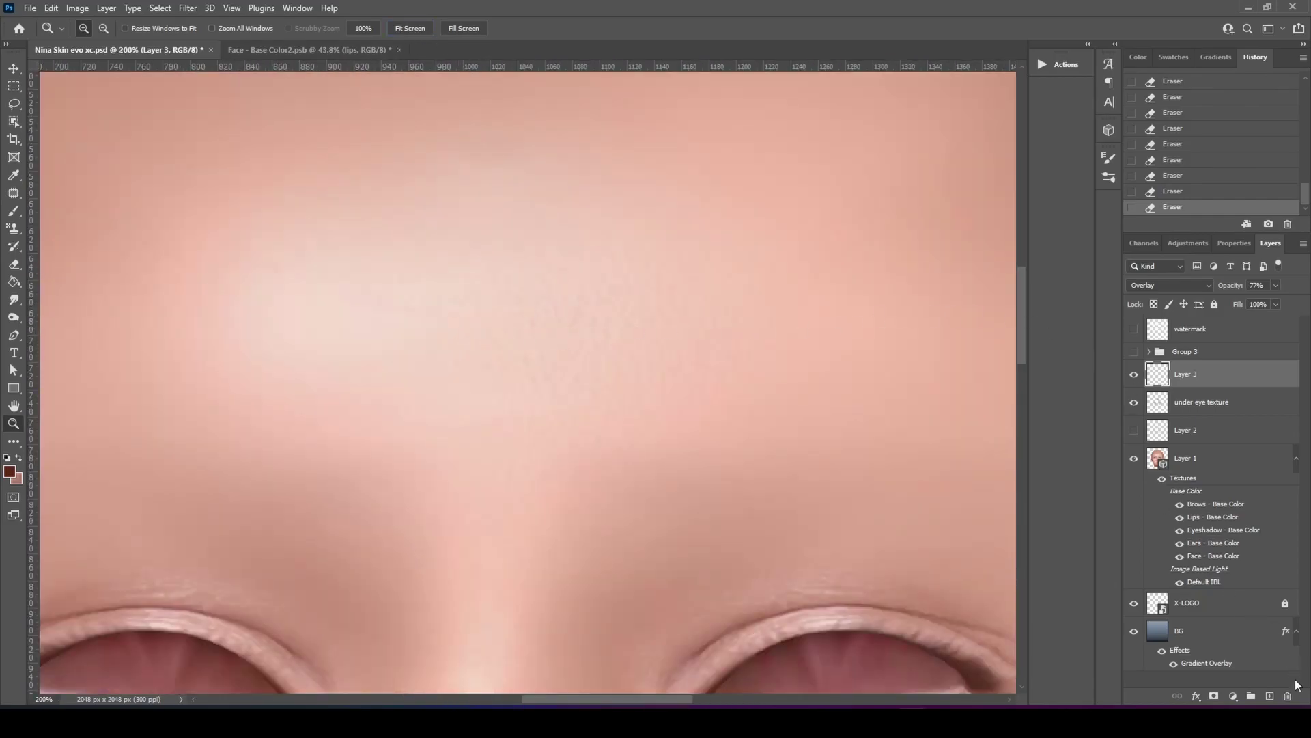
# Step: Add a new layer above the pores layer and choose the blending3 brush from the SS-skin-textures set
pyautogui.click(1266, 689)
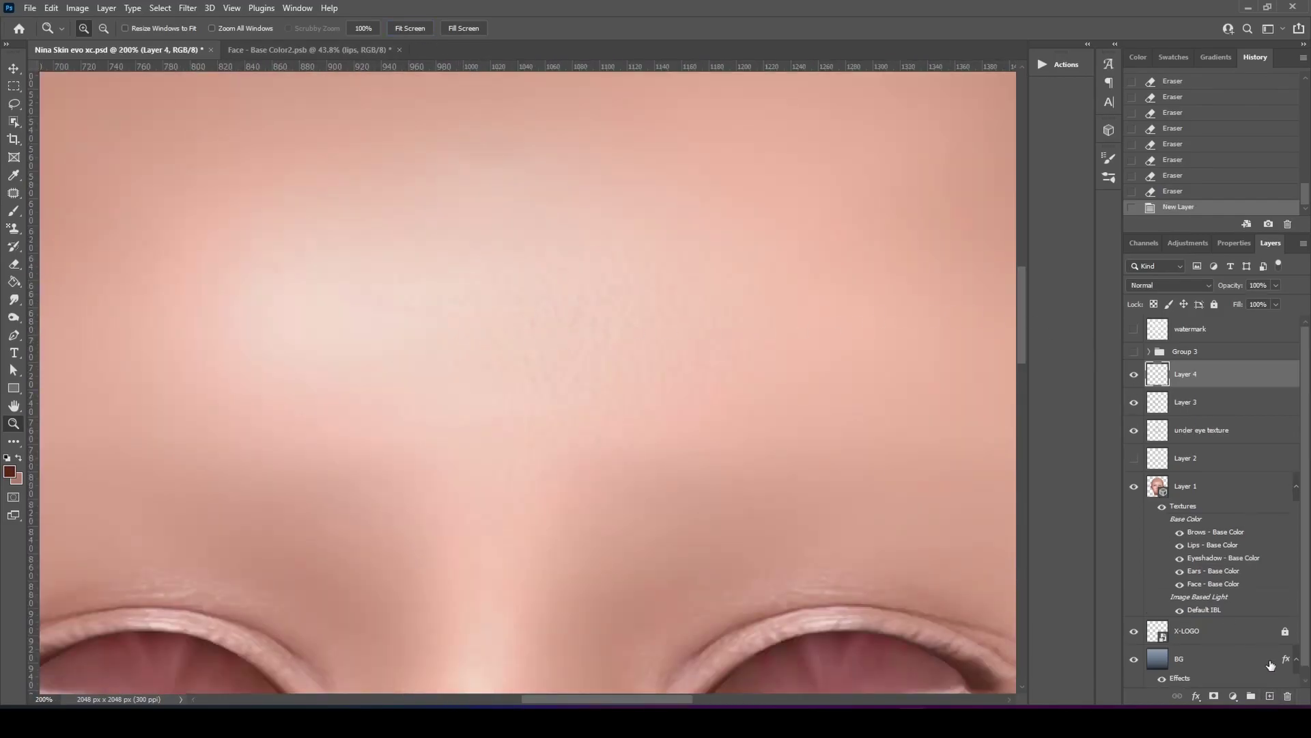
pyautogui.click(1108, 179)
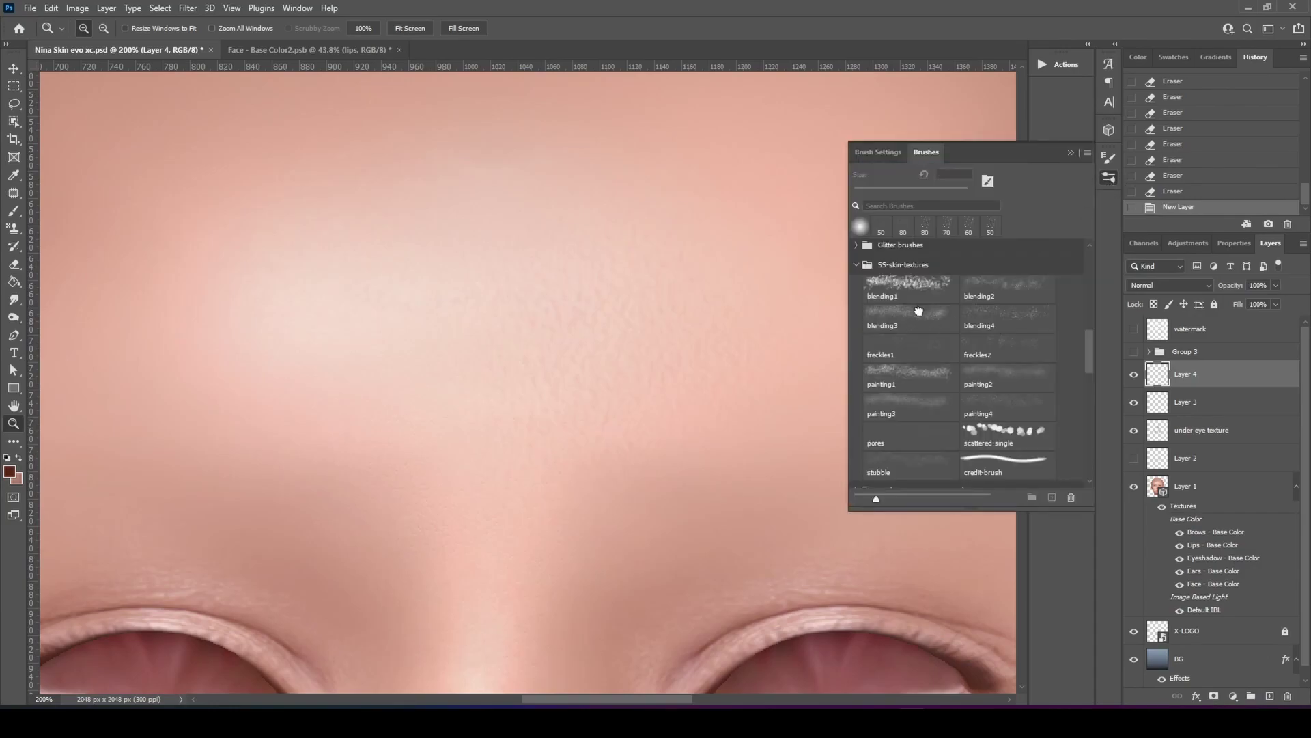
pyautogui.click(915, 313)
pyautogui.click(1070, 153)
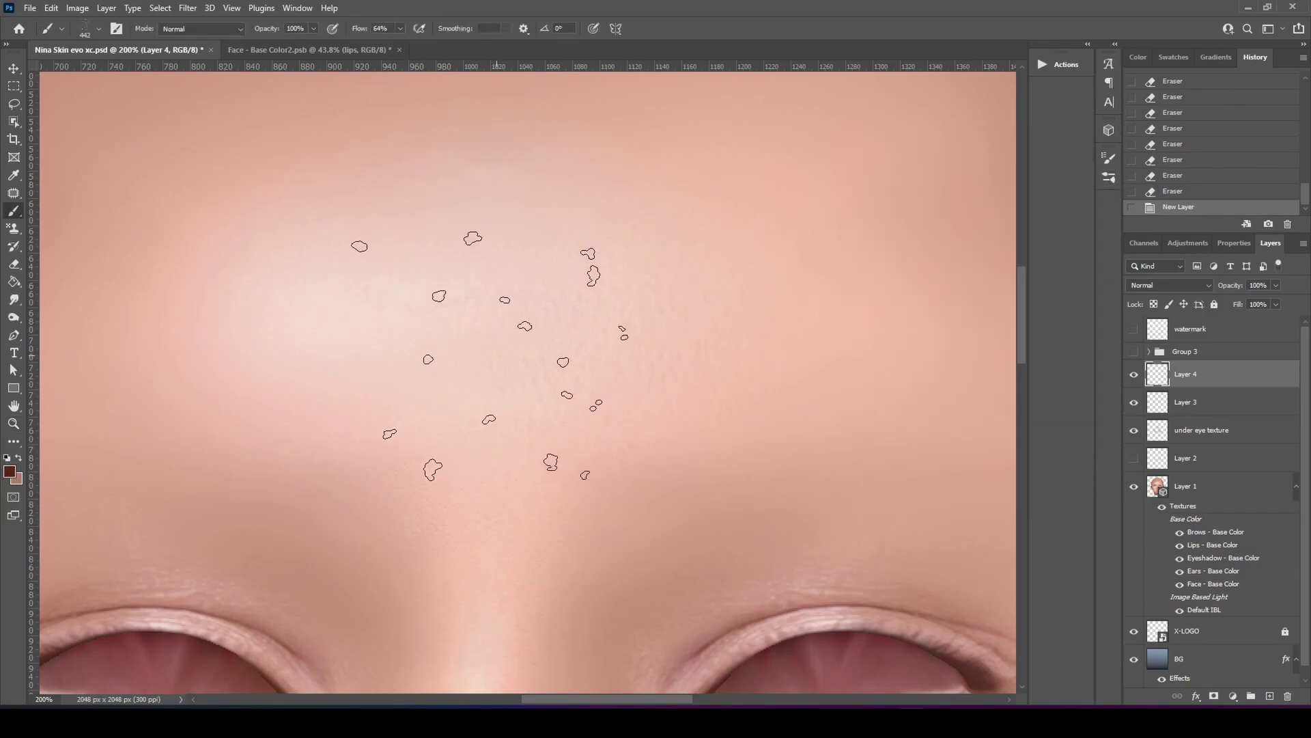
# Step: Paint dark speckles with the brush at size 90 over the highlighted left half of the forehead and down toward the brow
pyautogui.press('[')
pyautogui.press('[')
pyautogui.press('[')
pyautogui.press('[')
pyautogui.press('[')
pyautogui.press('[')
pyautogui.press('[')
pyautogui.press('[')
pyautogui.press('[')
pyautogui.press('[')
pyautogui.press('[')
pyautogui.press('[')
pyautogui.press('[')
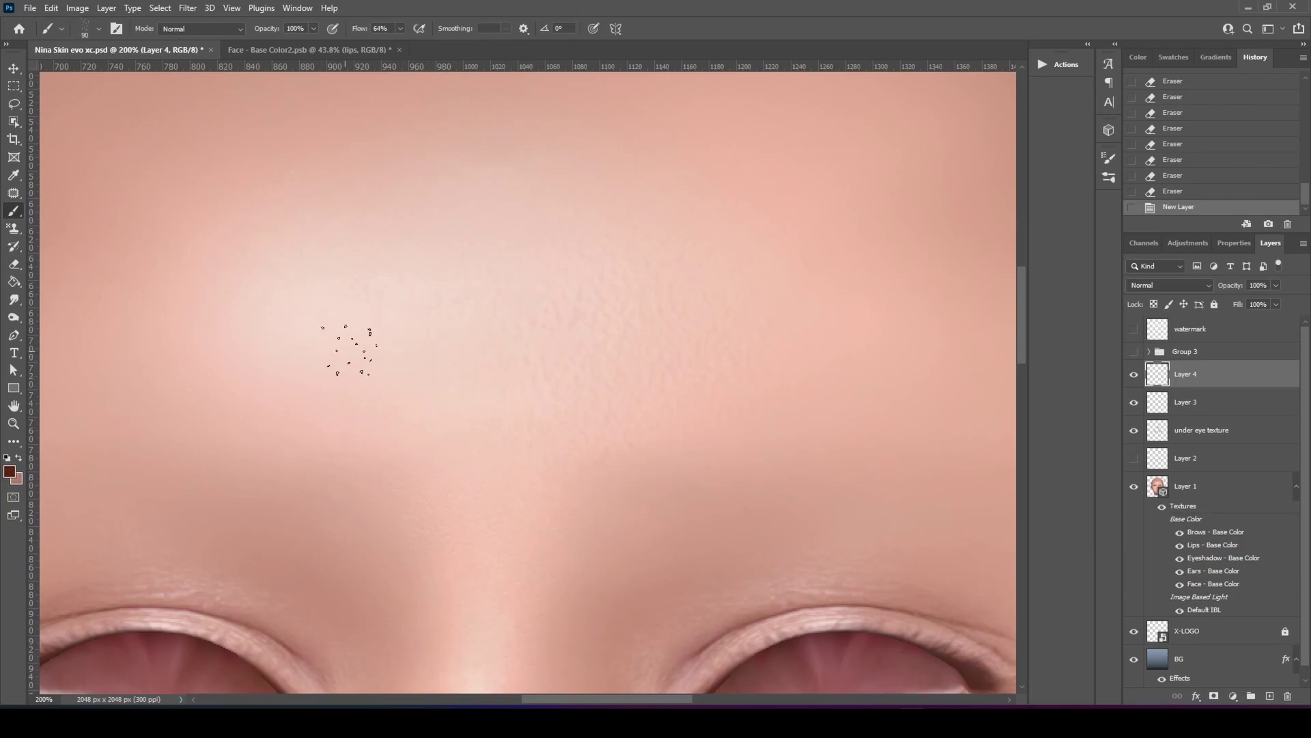
pyautogui.press(']')
pyautogui.moveTo(351, 350)
pyautogui.mouseDown()
pyautogui.moveTo(295, 332)
pyautogui.moveTo(451, 392)
pyautogui.mouseUp()
pyautogui.hotkey('ctrl', 'z')
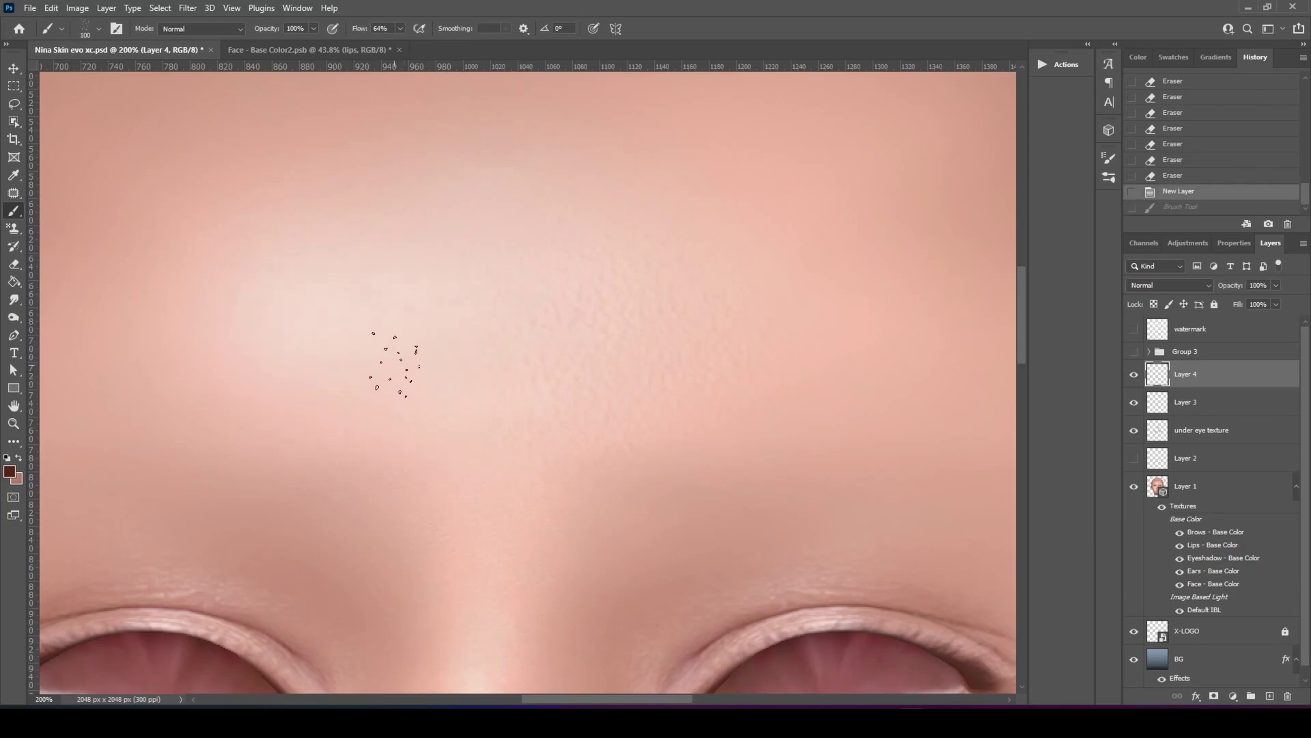
pyautogui.moveTo(273, 327); pyautogui.dragTo(456, 432)
pyautogui.moveTo(341, 437); pyautogui.dragTo(430, 403)
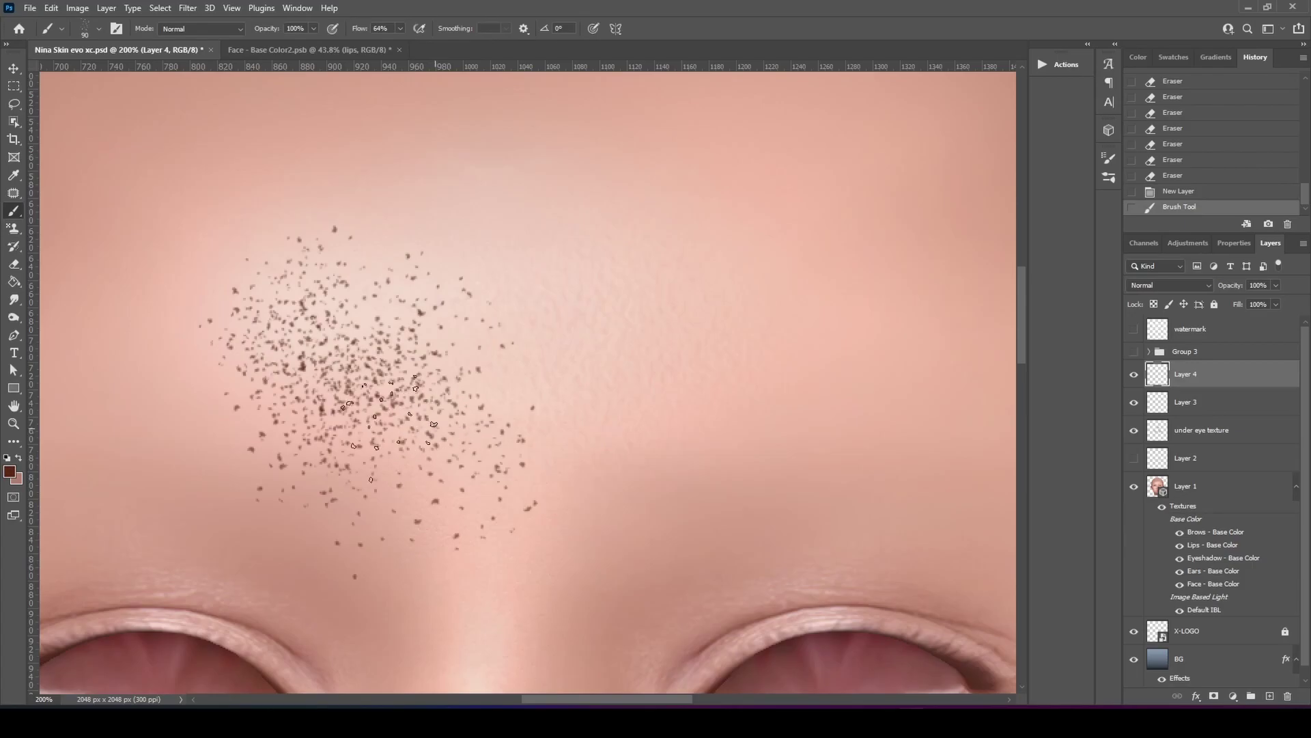
pyautogui.moveTo(328, 355)
pyautogui.mouseDown()
pyautogui.moveTo(423, 349)
pyautogui.moveTo(409, 314)
pyautogui.mouseUp()
pyautogui.press('z')
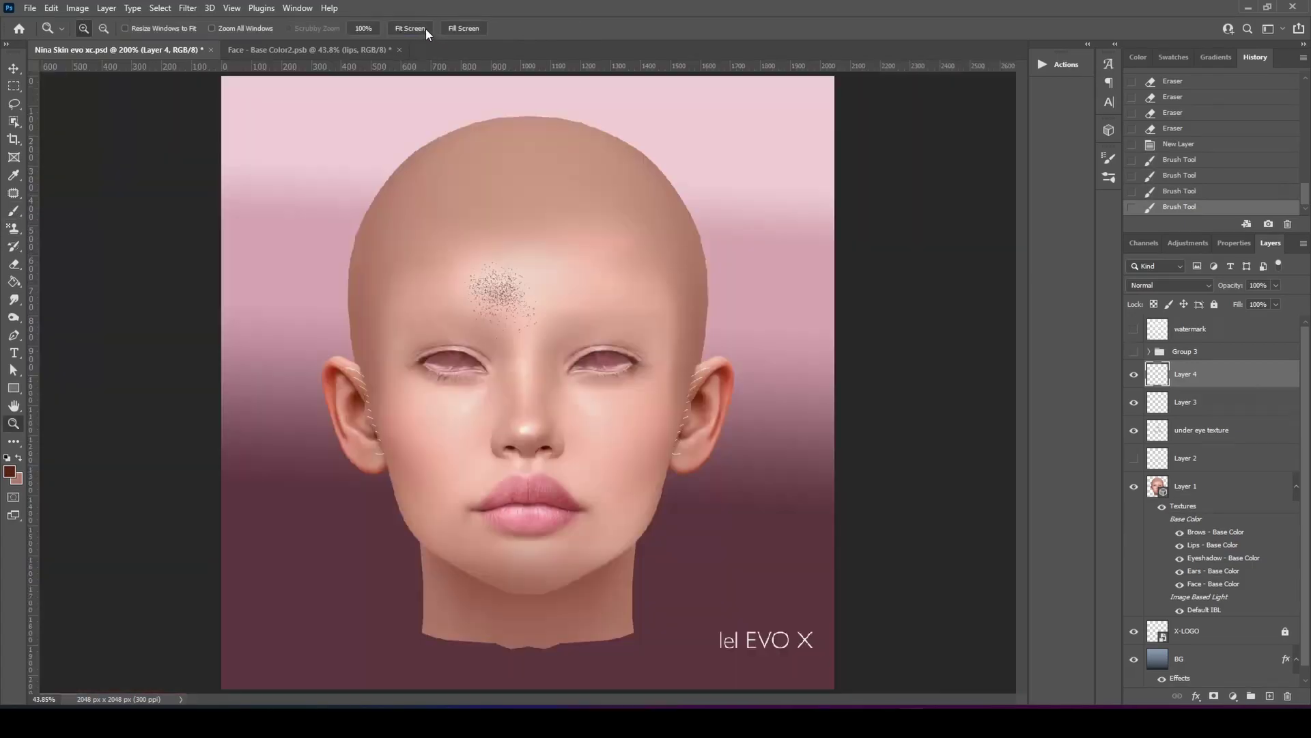
pyautogui.press('b')
pyautogui.click(504, 338)
# Step: Paint dark speckles diagonally across the cheek on the image's left side, from near the ear toward the mouth
pyautogui.press('z')
pyautogui.click(529, 290)
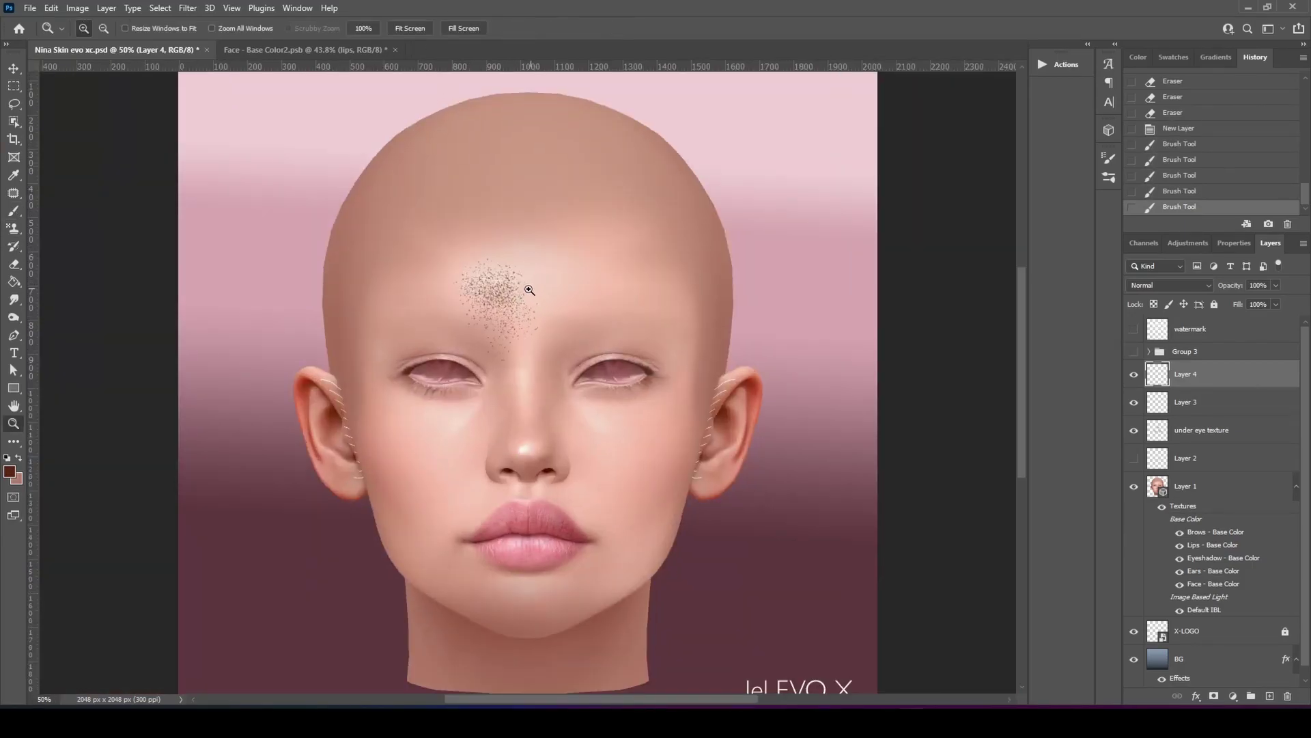
pyautogui.click(530, 290)
pyautogui.click(530, 290)
pyautogui.press('b')
pyautogui.click(414, 299)
pyautogui.moveTo(442, 397); pyautogui.dragTo(472, 257)
pyautogui.moveTo(390, 540); pyautogui.dragTo(271, 435)
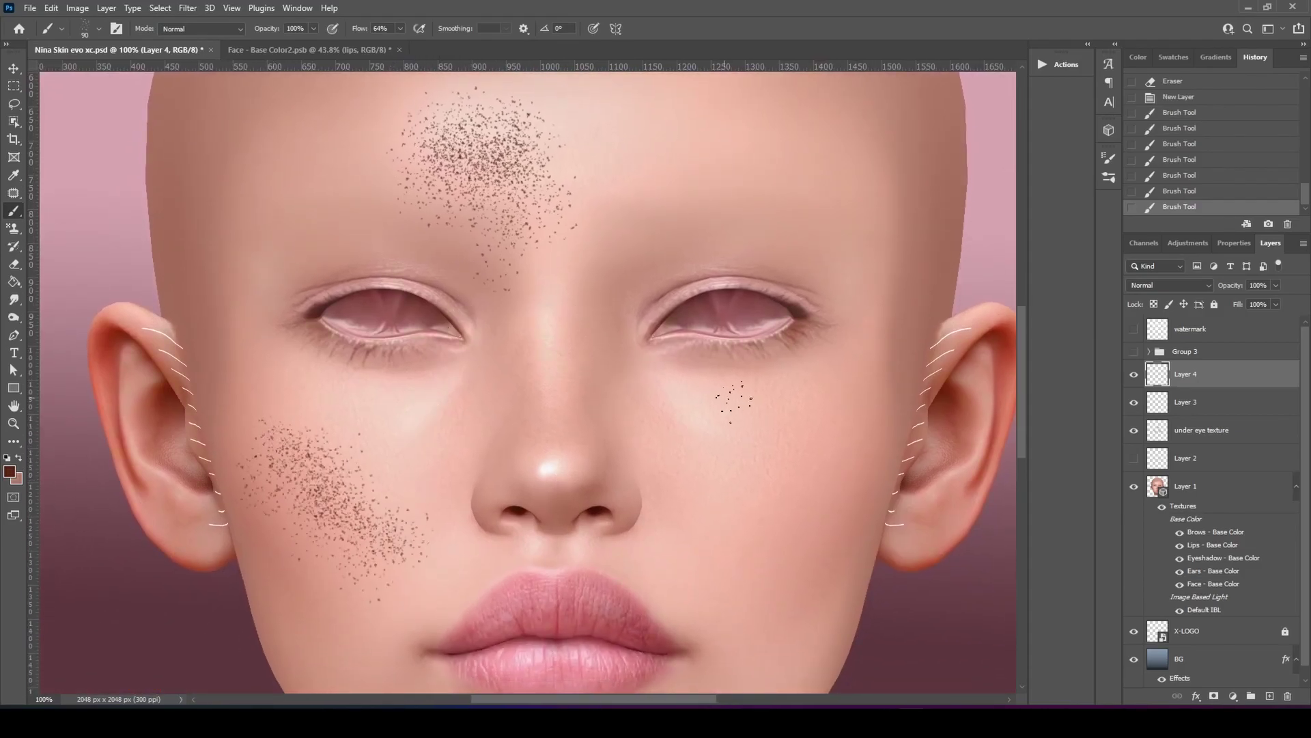
# Step: Paint dark speckles over the cheek on the image's right side down to the jaw, and extend those on the opposite cheek
pyautogui.moveTo(770, 469)
pyautogui.mouseDown()
pyautogui.moveTo(754, 440)
pyautogui.moveTo(692, 393)
pyautogui.mouseUp()
pyautogui.moveTo(644, 480); pyautogui.dragTo(606, 458)
pyautogui.moveTo(694, 491); pyautogui.dragTo(769, 352)
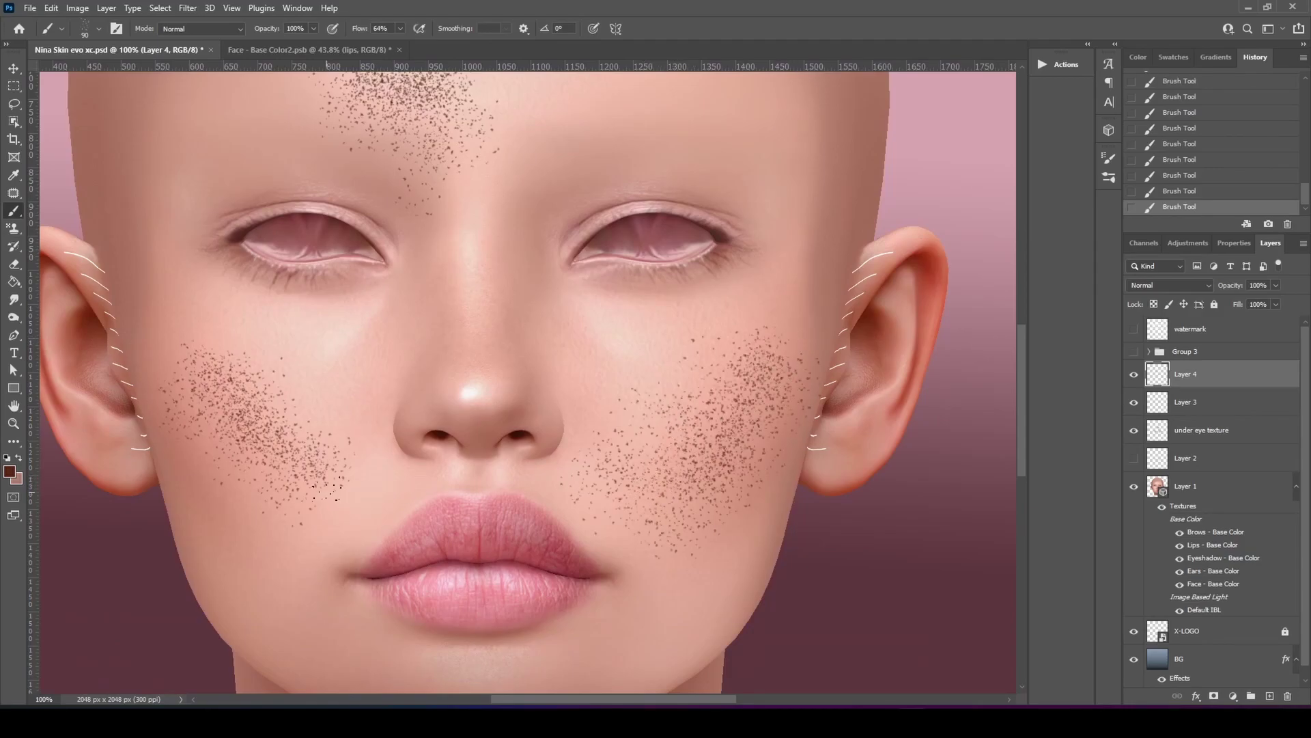
pyautogui.moveTo(235, 504)
pyautogui.mouseDown()
pyautogui.moveTo(192, 436)
pyautogui.moveTo(148, 324)
pyautogui.mouseUp()
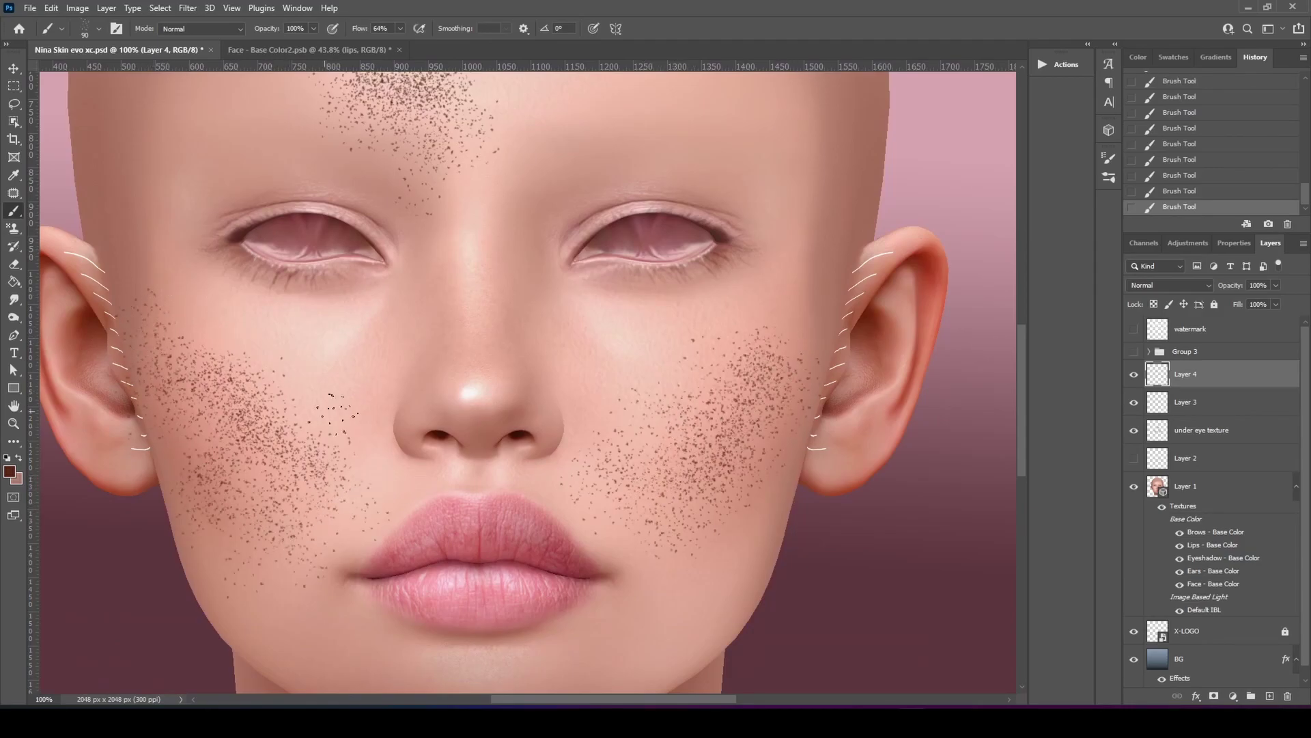
pyautogui.scroll(-3, 334, 410)
pyautogui.hscroll(1, 335, 410)
pyautogui.moveTo(663, 478)
pyautogui.mouseDown()
pyautogui.moveTo(704, 432)
pyautogui.moveTo(658, 496)
pyautogui.moveTo(719, 386)
pyautogui.mouseUp()
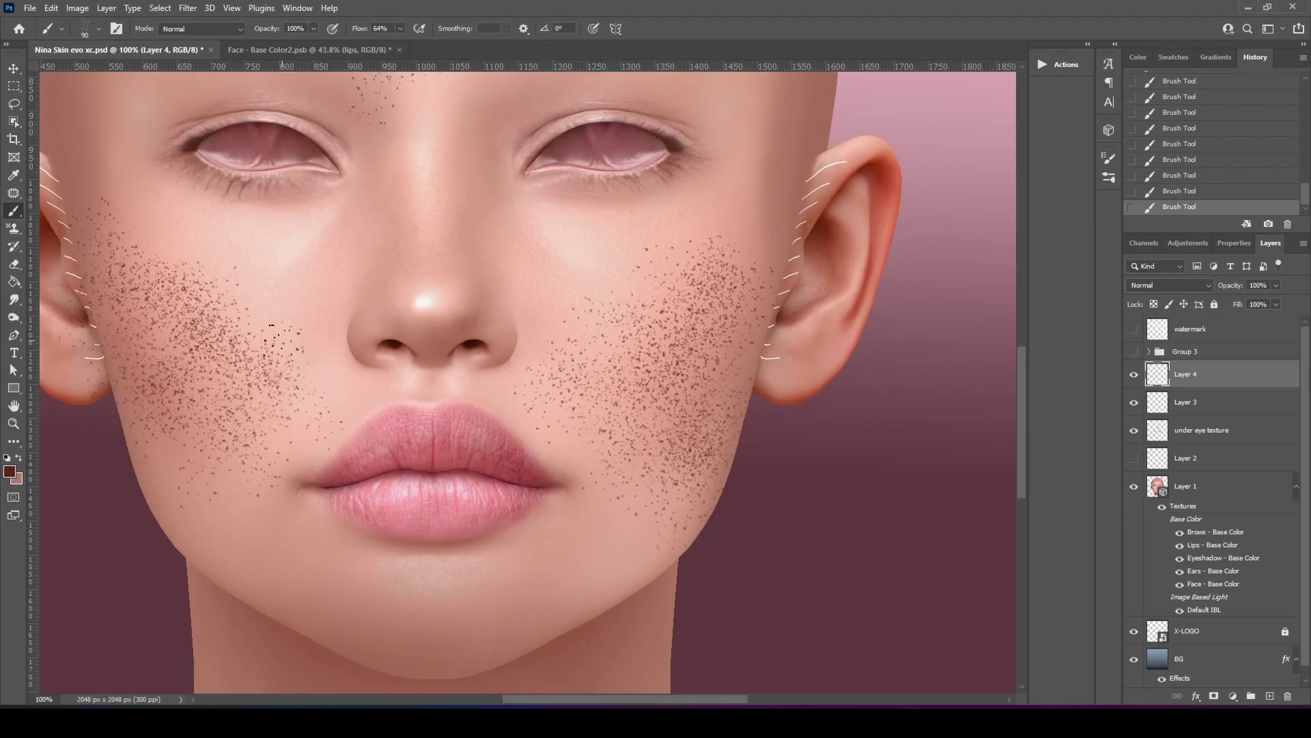
# Step: Sample the light skin tone beside the nose and paint lighter speckles over the dark ones on both cheeks
pyautogui.keyDown('alt'); pyautogui.click(285, 307); pyautogui.keyUp('alt')
pyautogui.press('i')
pyautogui.click(318, 279)
pyautogui.press('b')
pyautogui.moveTo(174, 341)
pyautogui.mouseDown()
pyautogui.moveTo(113, 287)
pyautogui.moveTo(160, 372)
pyautogui.mouseUp()
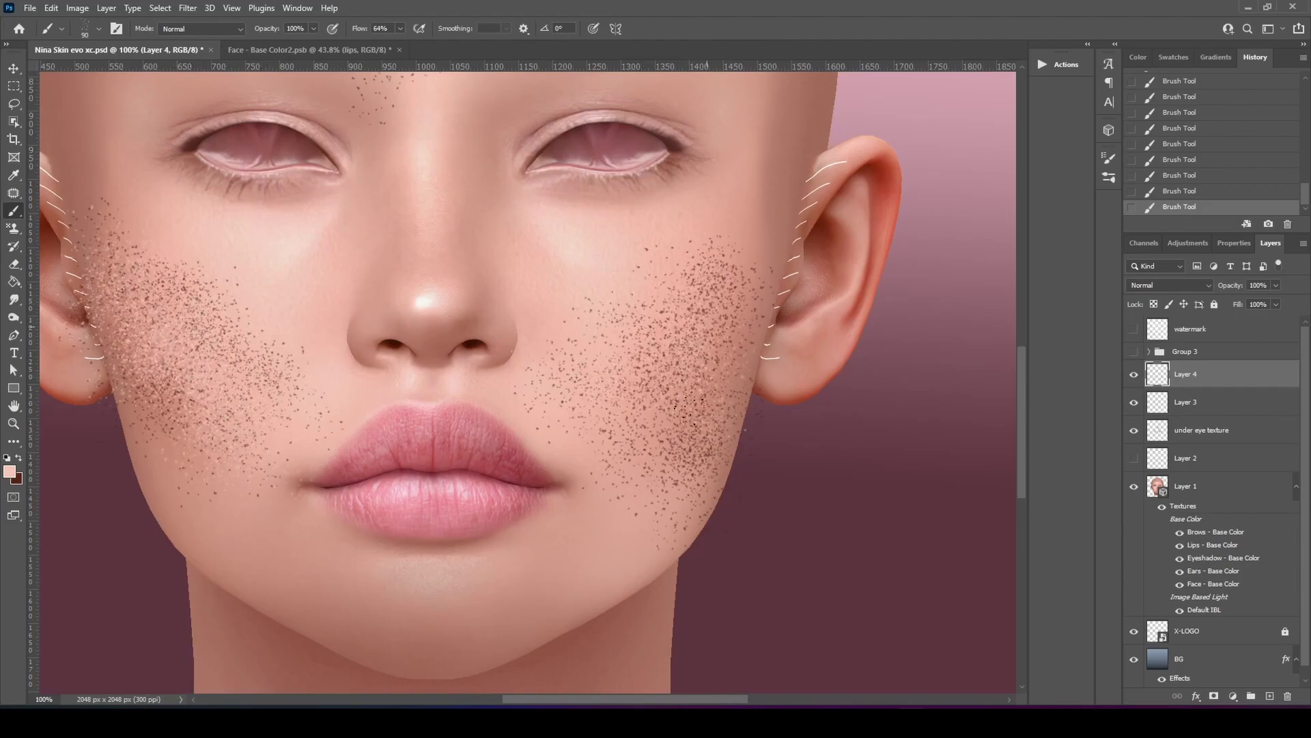
pyautogui.moveTo(687, 403)
pyautogui.mouseDown()
pyautogui.moveTo(708, 386)
pyautogui.moveTo(660, 448)
pyautogui.moveTo(674, 468)
pyautogui.moveTo(727, 359)
pyautogui.moveTo(728, 290)
pyautogui.moveTo(660, 420)
pyautogui.moveTo(681, 342)
pyautogui.mouseUp()
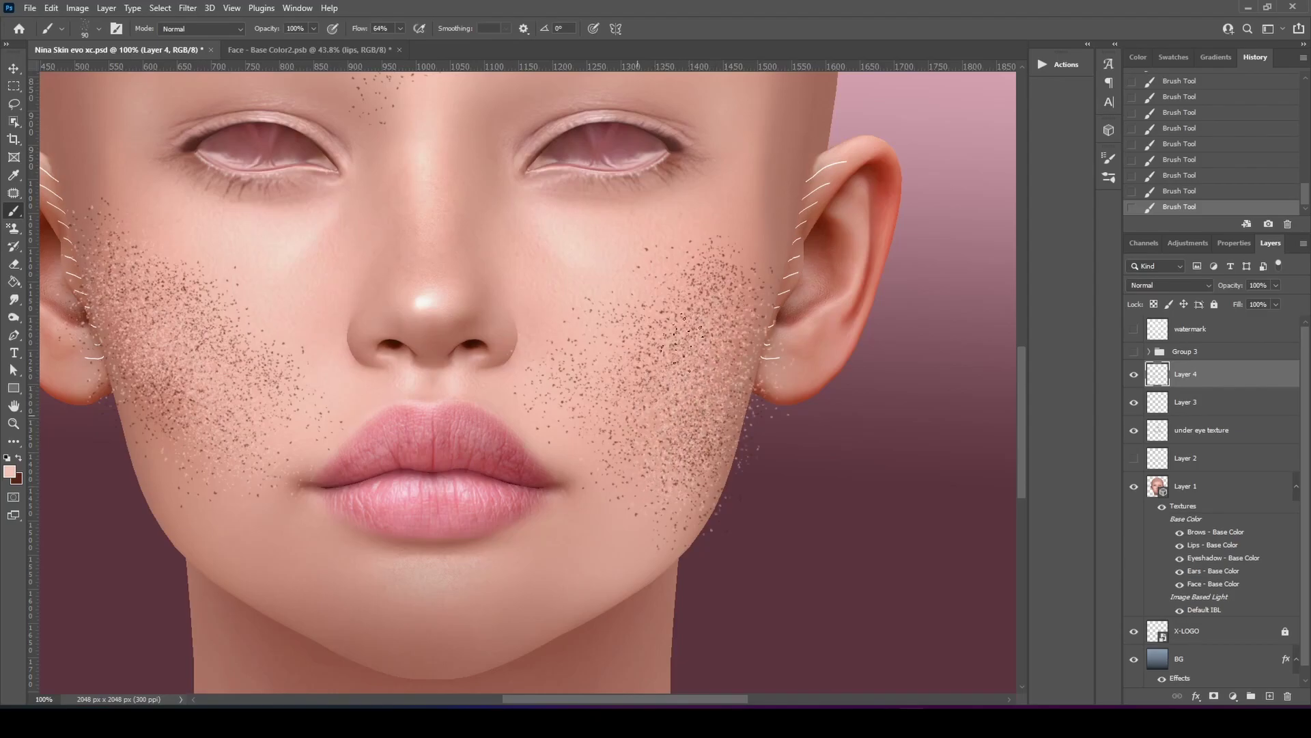
# Step: Erase the speckles spilling over the ears, jaw edge and outer cheeks with the Eraser at 100% opacity
pyautogui.press('e')
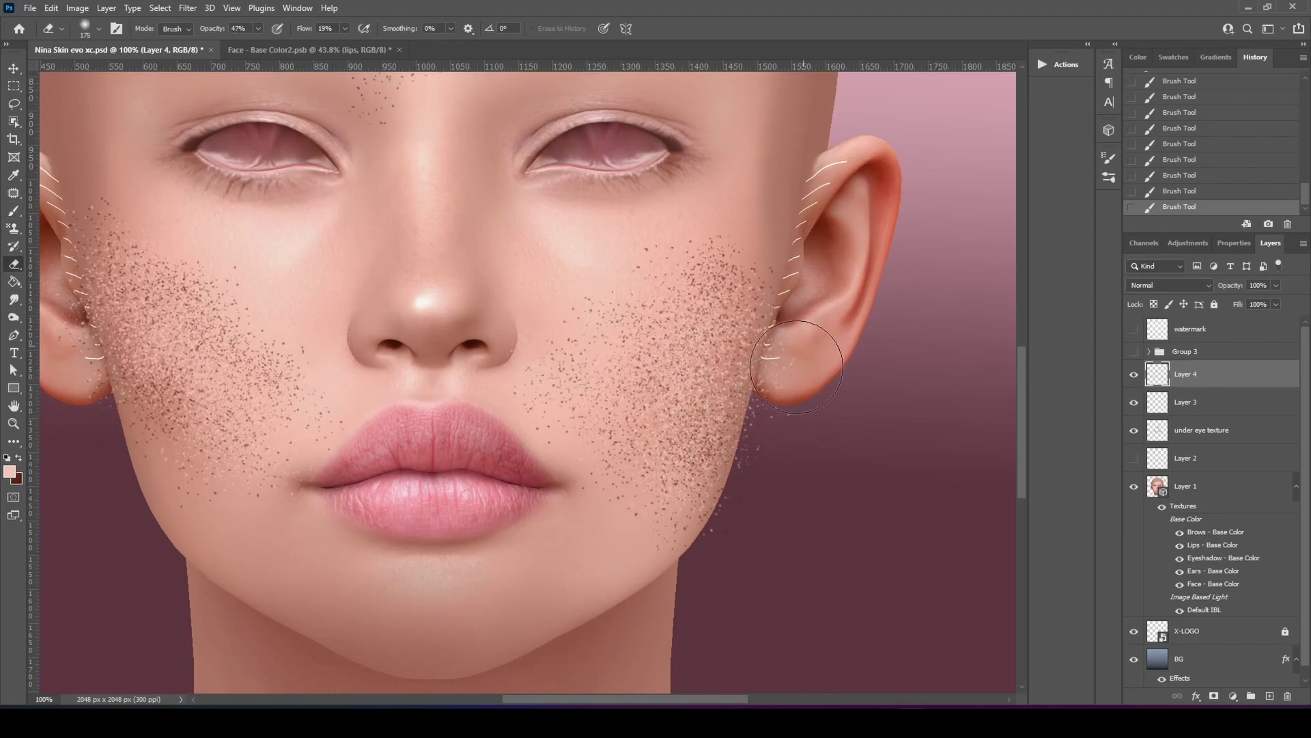
pyautogui.moveTo(807, 362); pyautogui.dragTo(761, 420)
pyautogui.moveTo(205, 29); pyautogui.dragTo(301, 30)
pyautogui.click(190, 29)
pyautogui.moveTo(765, 294)
pyautogui.mouseDown()
pyautogui.moveTo(719, 481)
pyautogui.moveTo(675, 550)
pyautogui.moveTo(707, 492)
pyautogui.moveTo(746, 465)
pyautogui.moveTo(770, 244)
pyautogui.mouseUp()
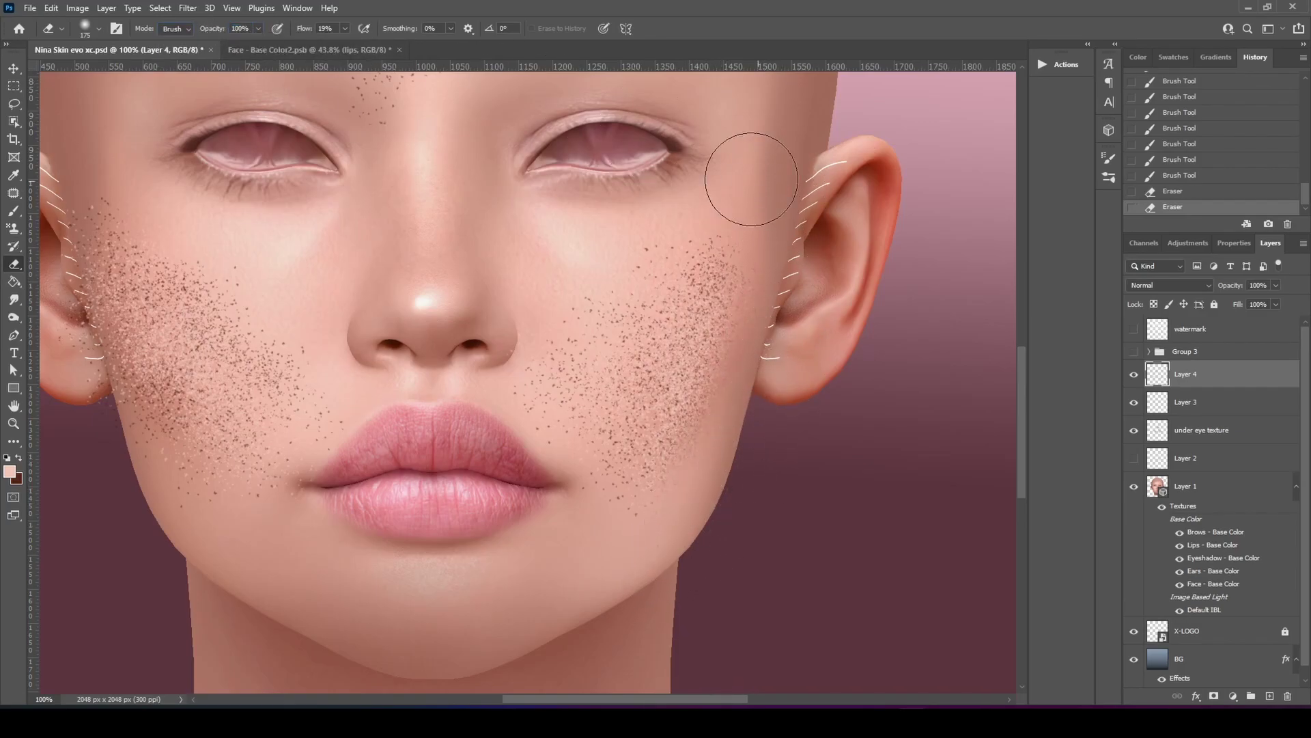
pyautogui.moveTo(54, 389); pyautogui.dragTo(255, 395)
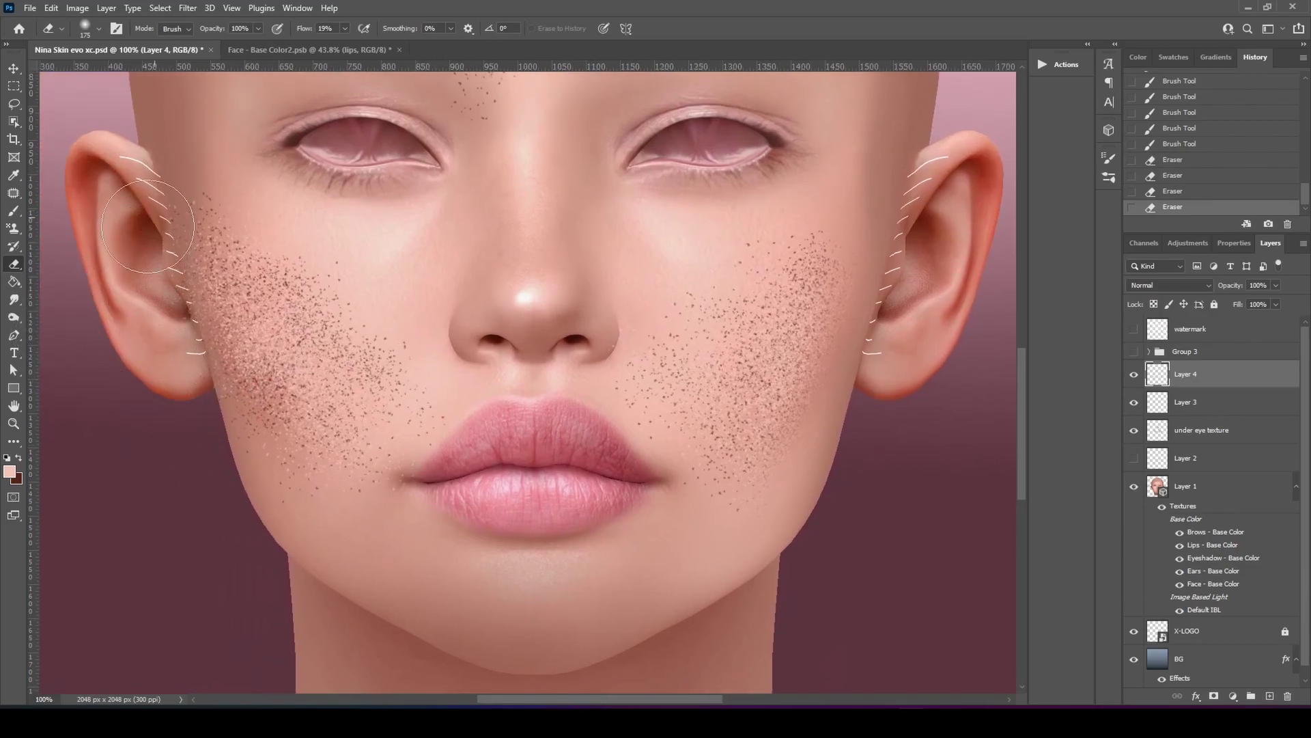
# Step: Erase stray speckles at the cheek edges, and paint speckles in a darker skin tone sampled near the mouth corner over both cheeks
pyautogui.moveTo(298, 530); pyautogui.dragTo(259, 505)
pyautogui.moveTo(282, 210)
pyautogui.mouseDown()
pyautogui.moveTo(346, 272)
pyautogui.moveTo(318, 248)
pyautogui.mouseUp()
pyautogui.press('i')
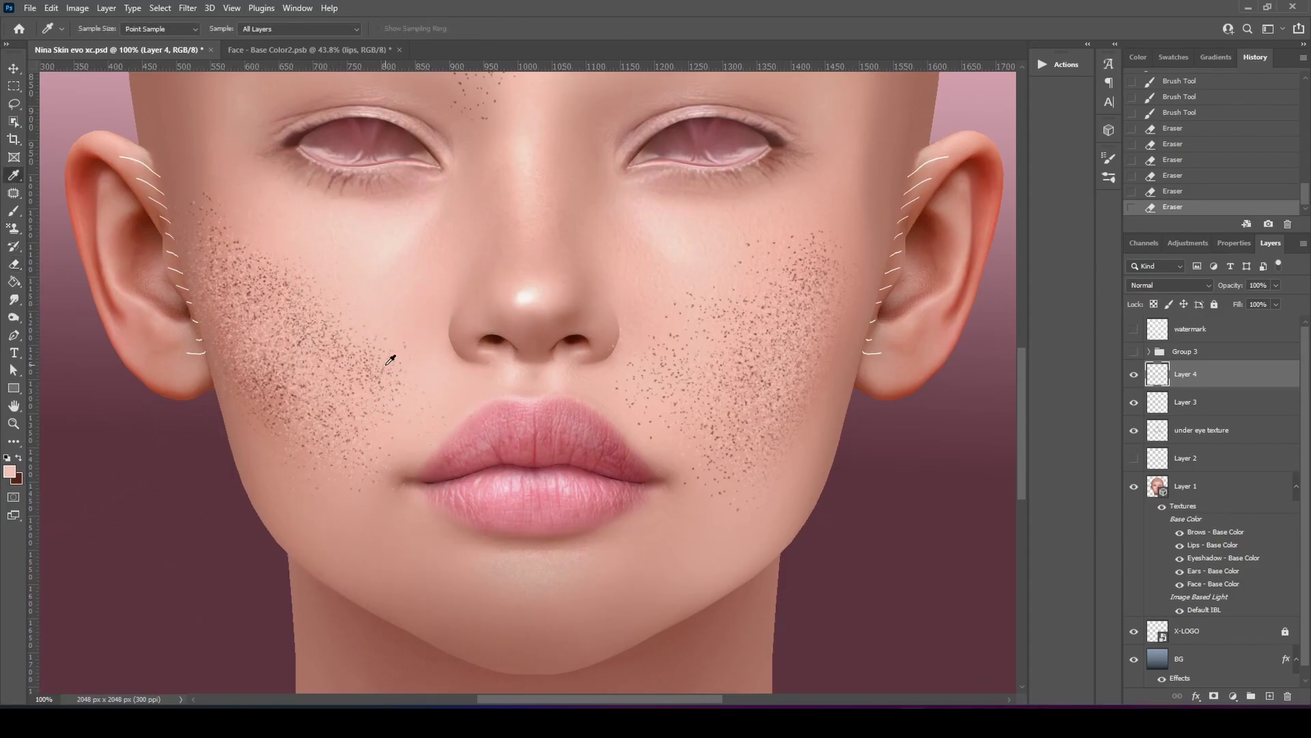
pyautogui.click(407, 487)
pyautogui.press('b')
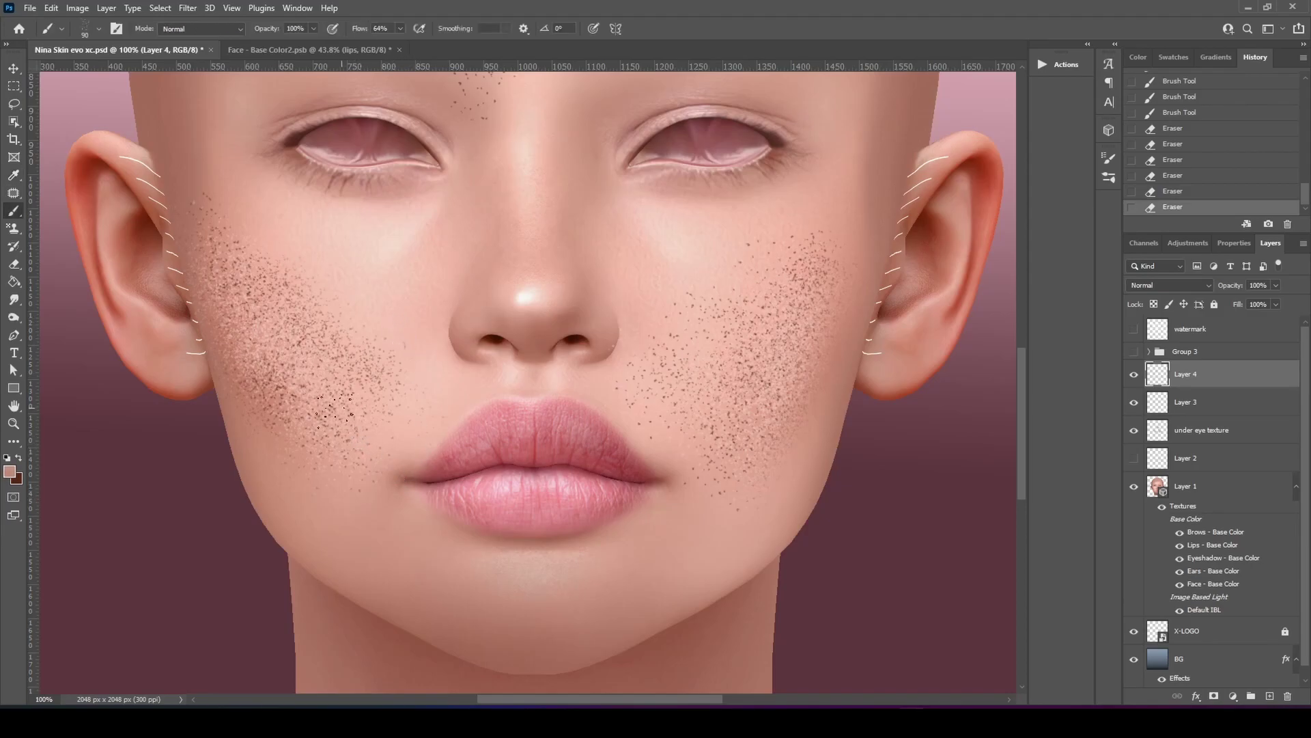
pyautogui.click(229, 297)
pyautogui.click(317, 396)
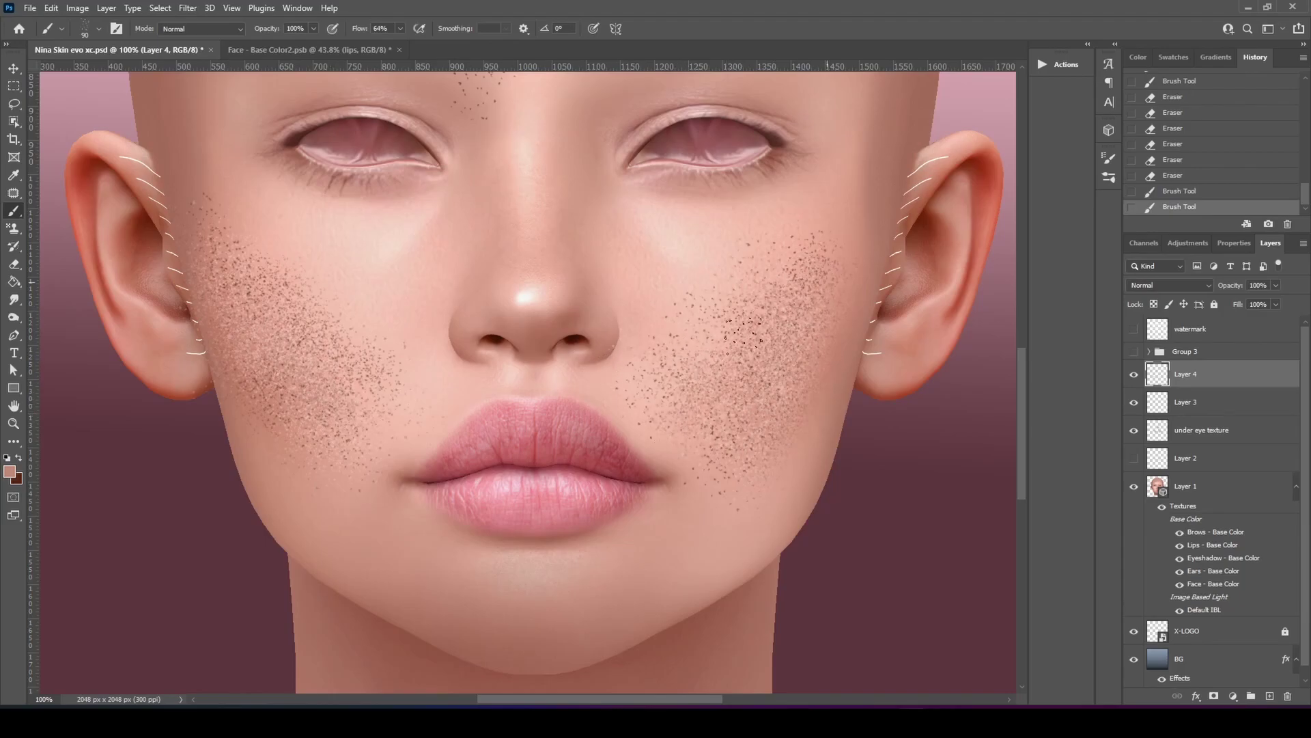
pyautogui.click(743, 335)
# Step: Erase the excess speckles along the lower jaw and the inner edge of the cheek with the Eraser
pyautogui.click(14, 265)
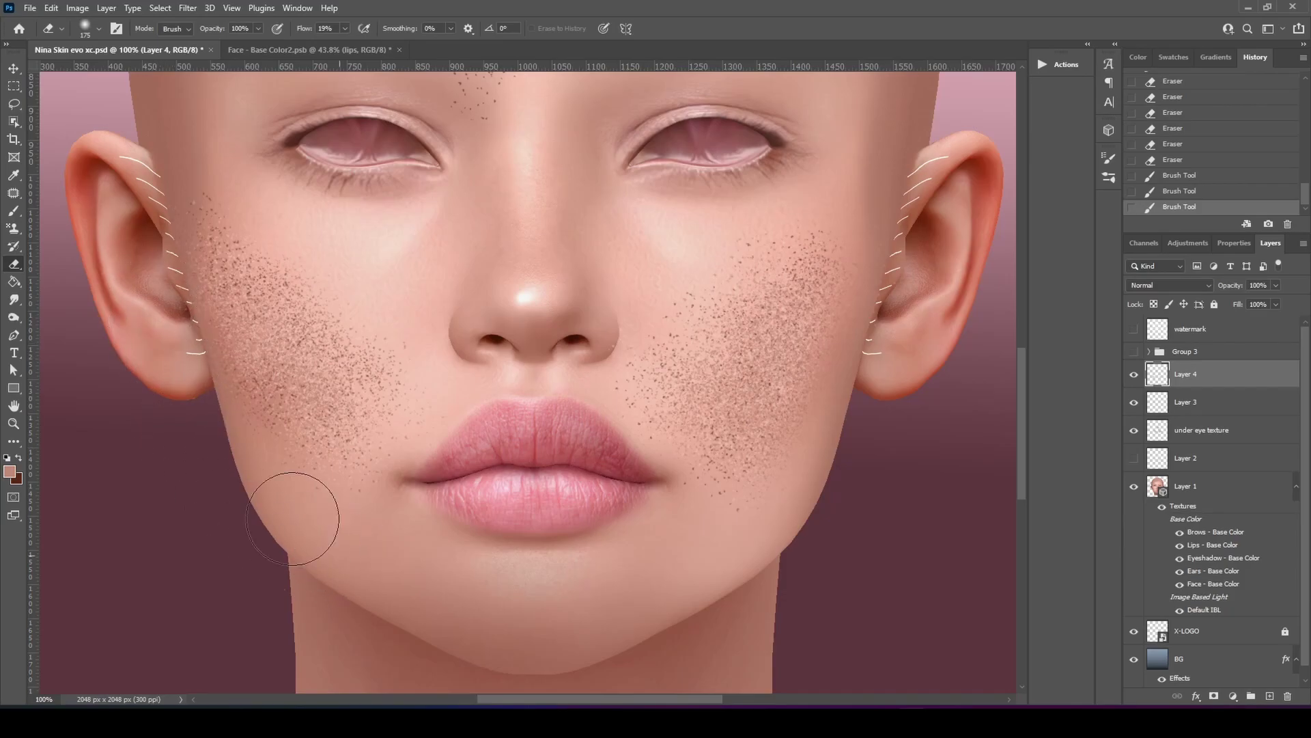
pyautogui.moveTo(298, 517)
pyautogui.mouseDown()
pyautogui.moveTo(339, 527)
pyautogui.moveTo(314, 517)
pyautogui.mouseUp()
pyautogui.moveTo(633, 523)
pyautogui.mouseDown()
pyautogui.moveTo(652, 542)
pyautogui.moveTo(626, 507)
pyautogui.mouseUp()
pyautogui.moveTo(615, 314)
pyautogui.mouseDown()
pyautogui.moveTo(583, 340)
pyautogui.moveTo(613, 231)
pyautogui.moveTo(589, 250)
pyautogui.moveTo(575, 344)
pyautogui.moveTo(637, 304)
pyautogui.mouseUp()
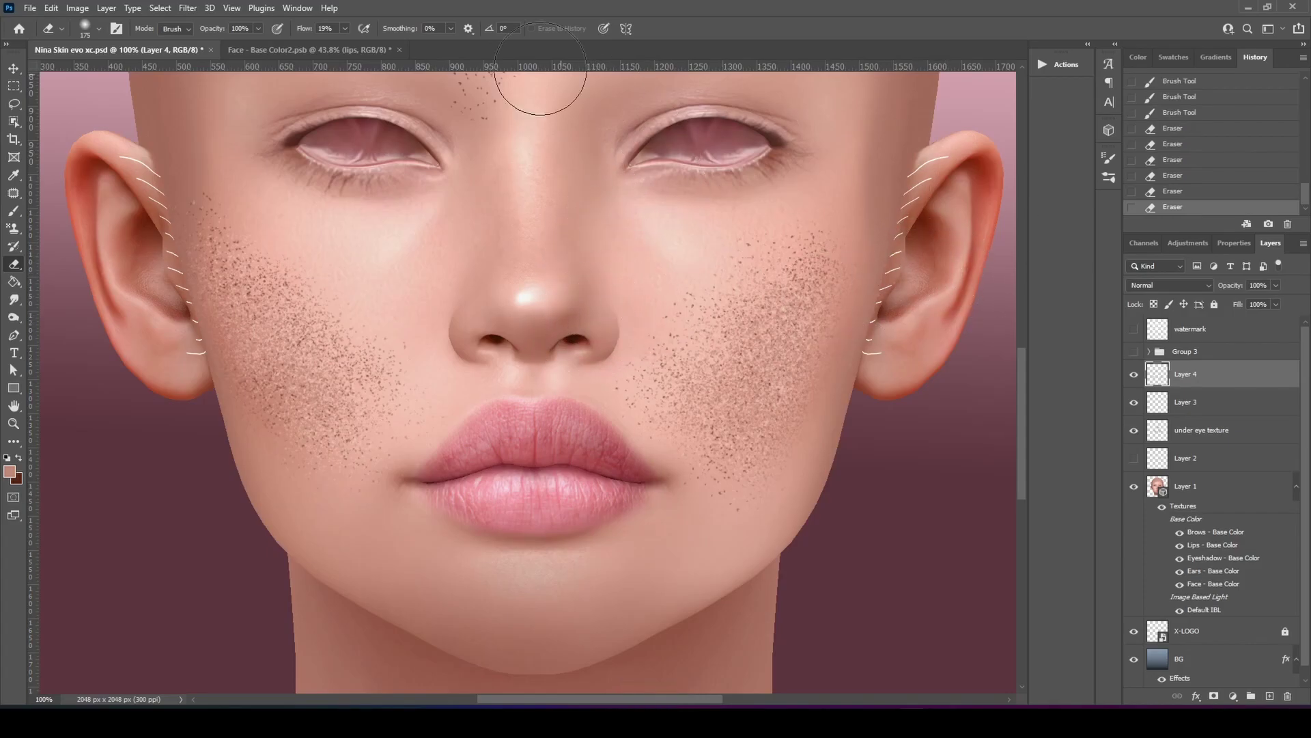
# Step: Apply the Emboss filter to the cheek speckles on Layer 4 and set the layer's blending mode to Soft Light
pyautogui.click(185, 10)
pyautogui.click(217, 24)
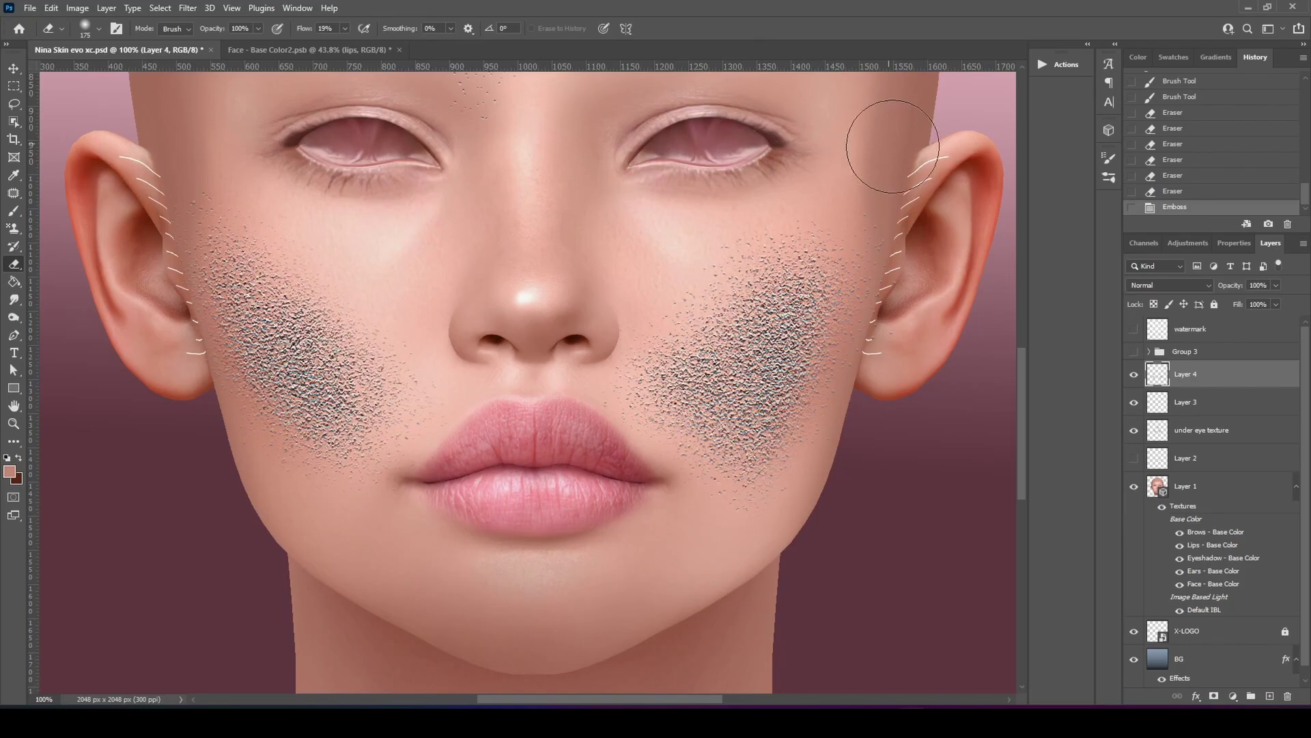
pyautogui.click(1140, 288)
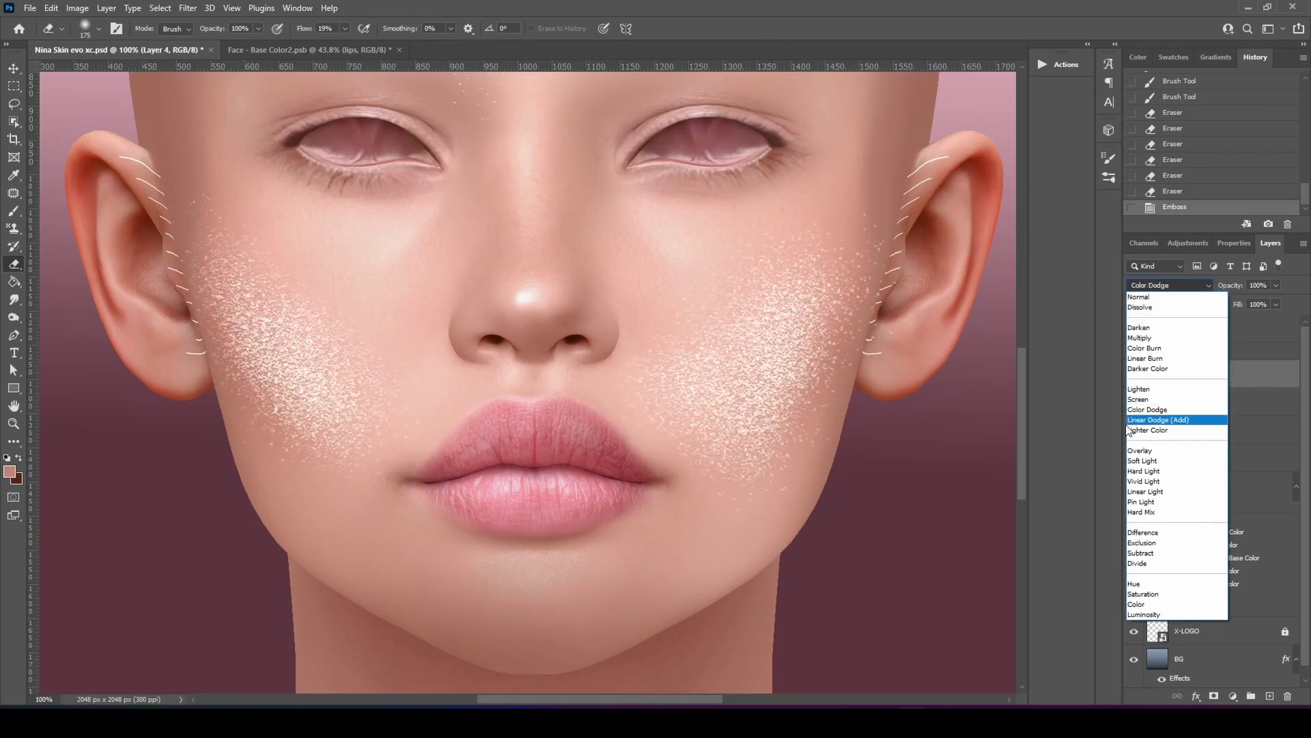
pyautogui.click(1147, 462)
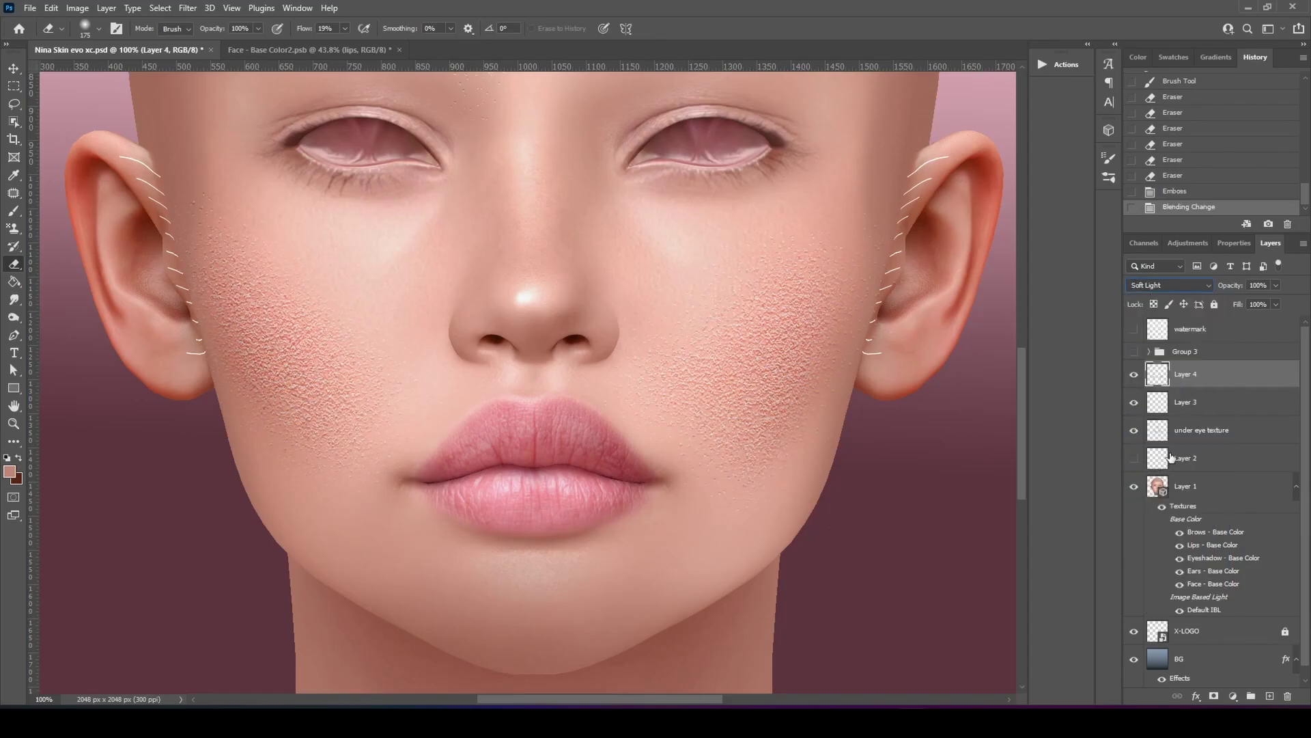
# Step: Soften the embossed cheek texture with a slight Gaussian Blur and reduce Layer 4's opacity to 23%
pyautogui.click(188, 8)
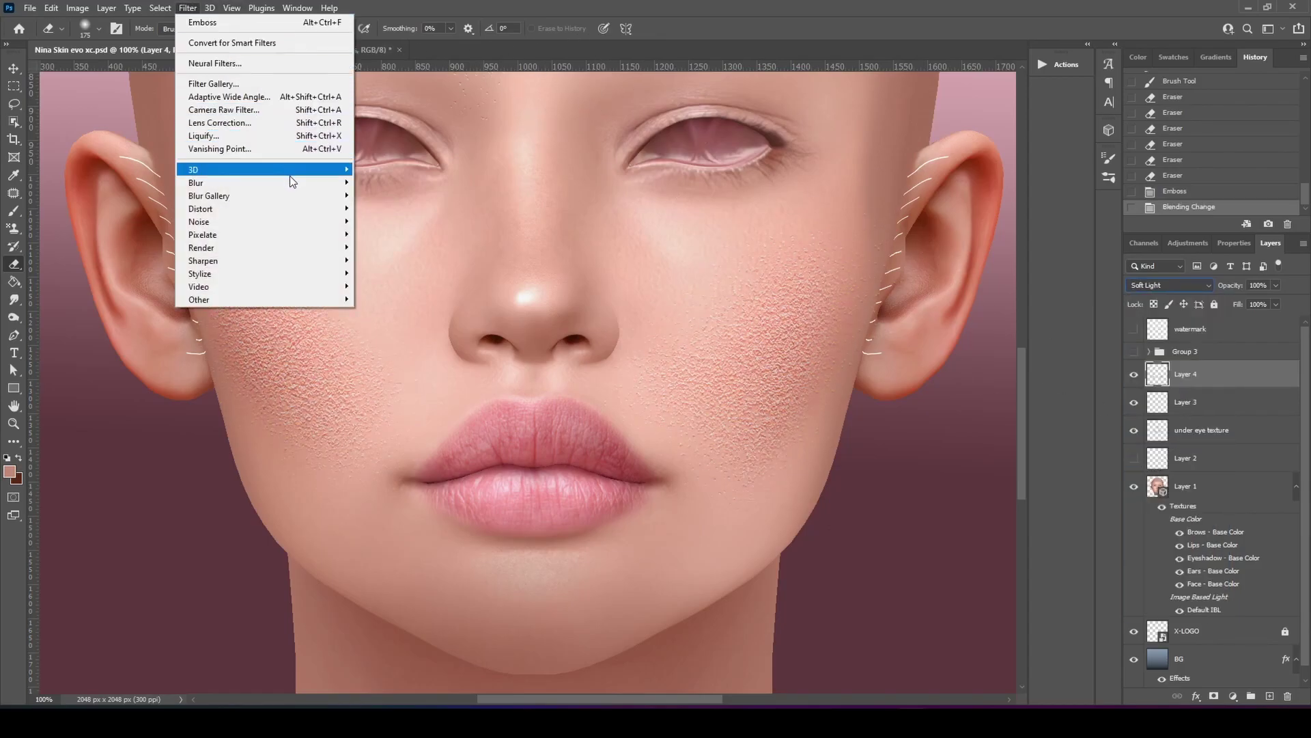
pyautogui.moveTo(290, 175)
pyautogui.click(396, 236)
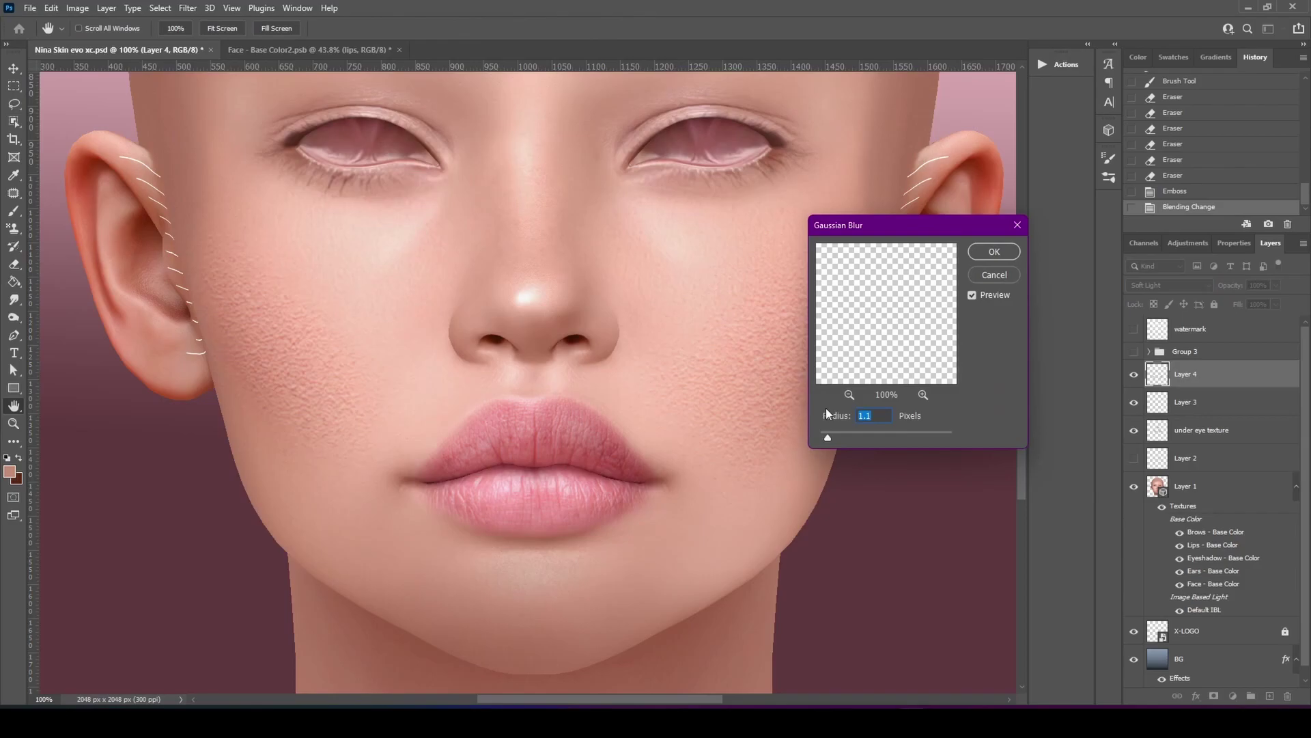
pyautogui.moveTo(830, 438); pyautogui.dragTo(825, 437)
pyautogui.click(995, 251)
pyautogui.moveTo(1233, 285); pyautogui.dragTo(1231, 290)
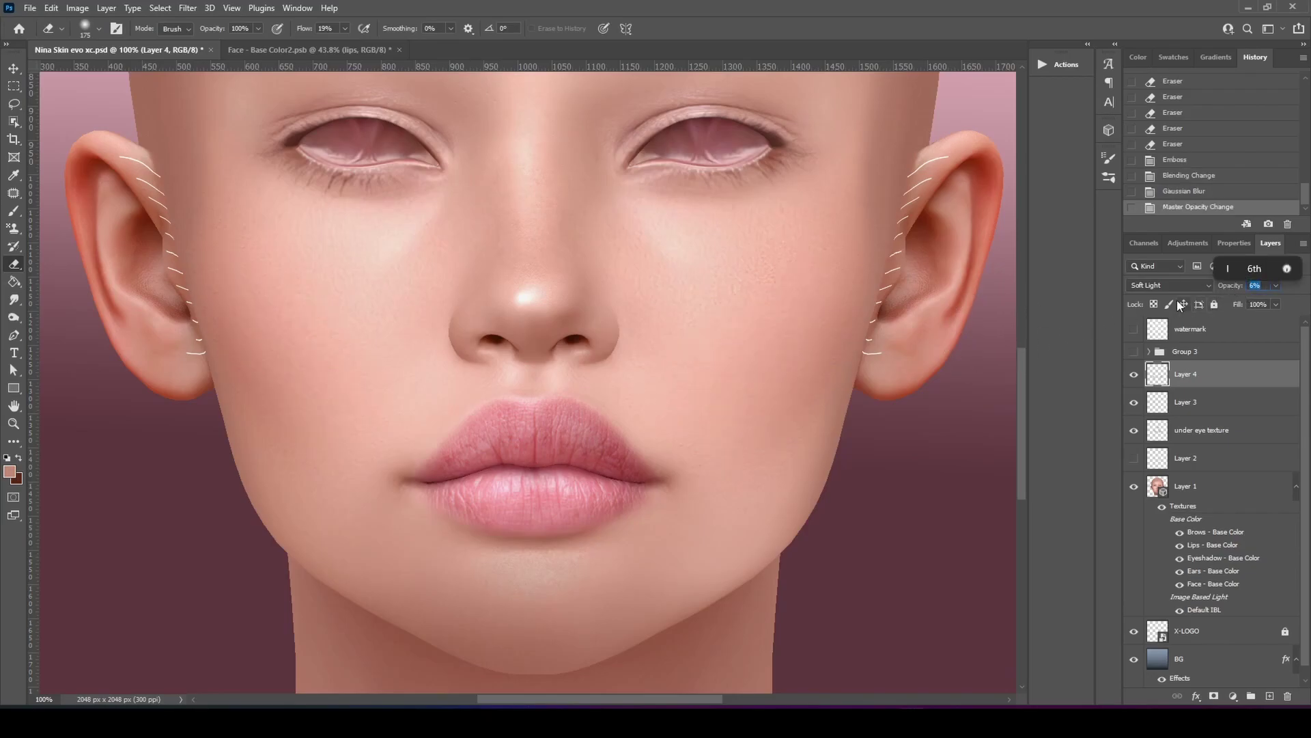
pyautogui.click(1275, 286)
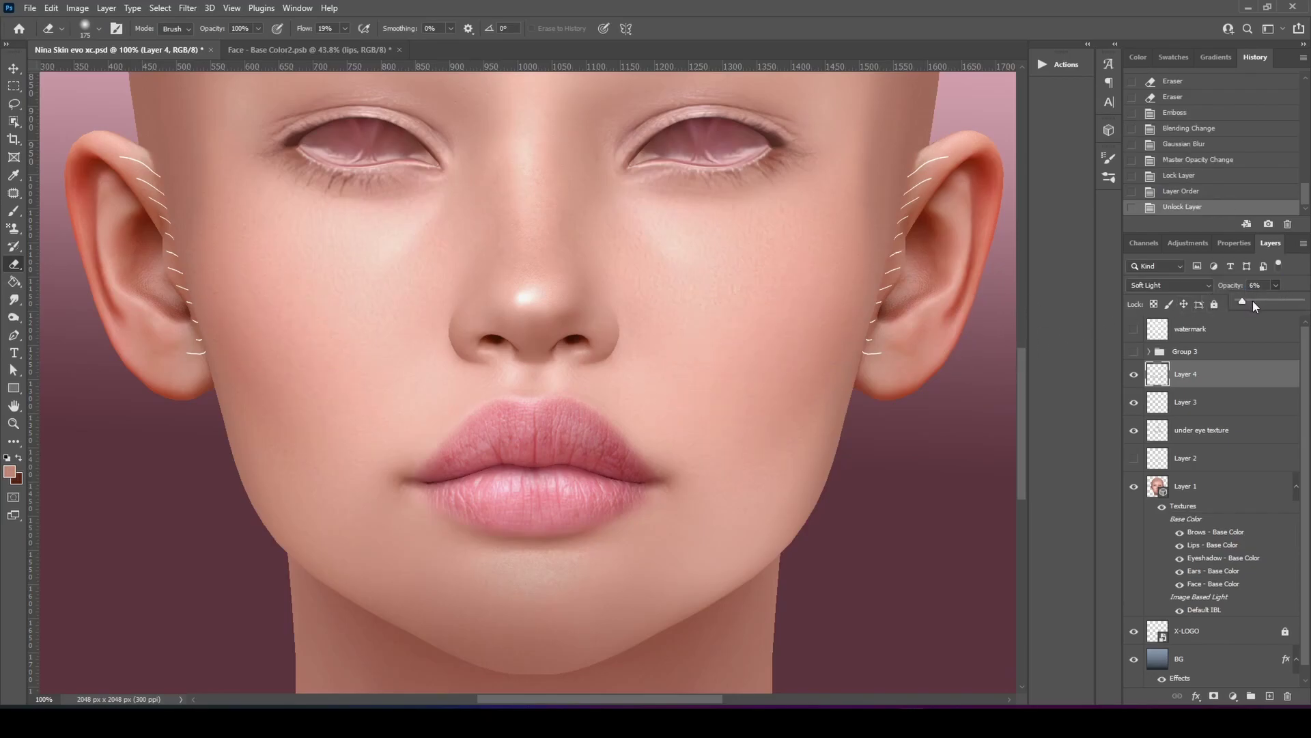
pyautogui.moveTo(1252, 301); pyautogui.dragTo(1264, 302)
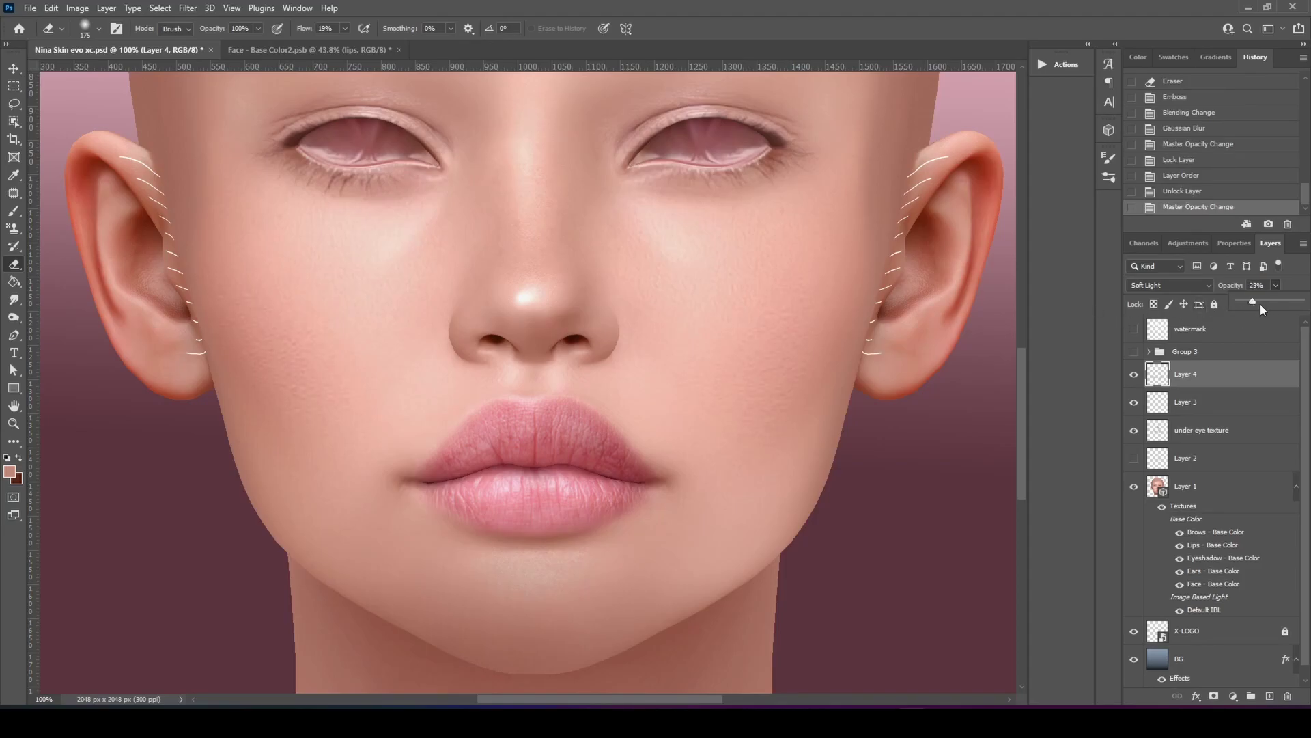
# Step: Check the cheek texture on the whole face and up close, and lower Layer 4's opacity to 15%
pyautogui.press('z')
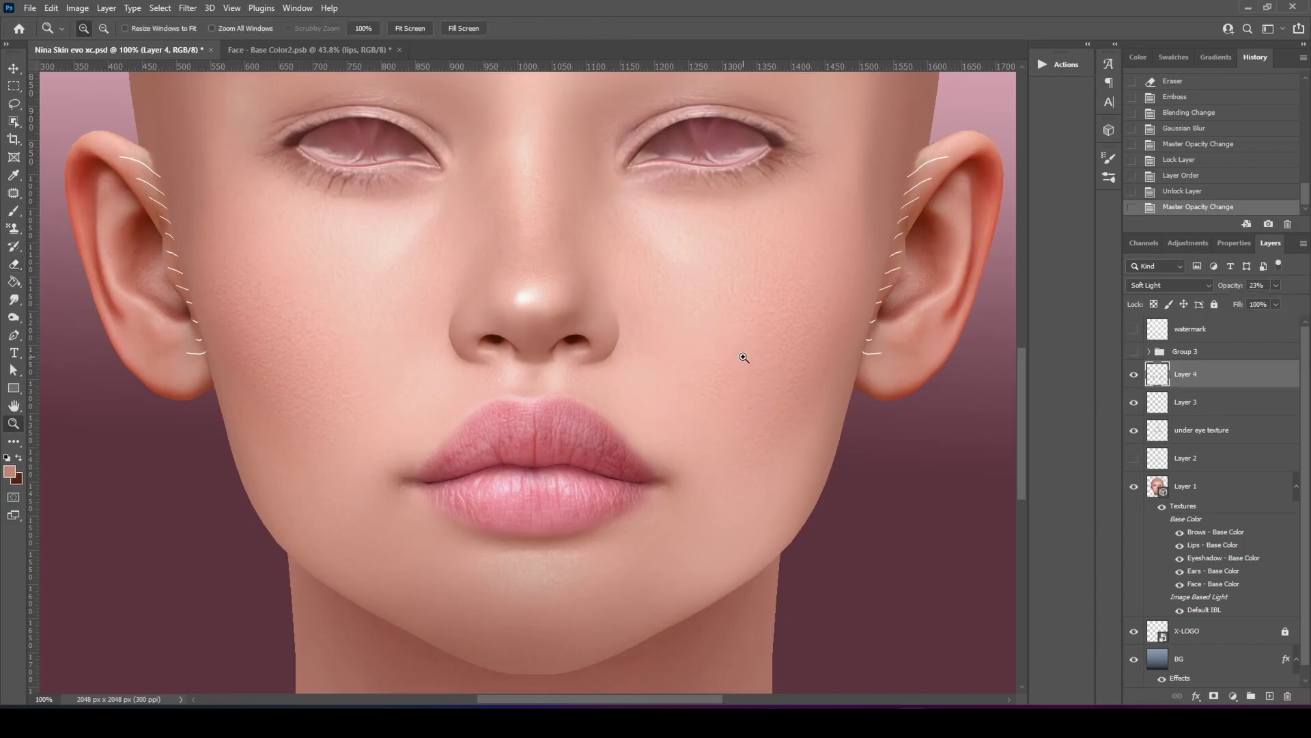
pyautogui.moveTo(744, 357); pyautogui.dragTo(756, 350)
pyautogui.click(410, 28)
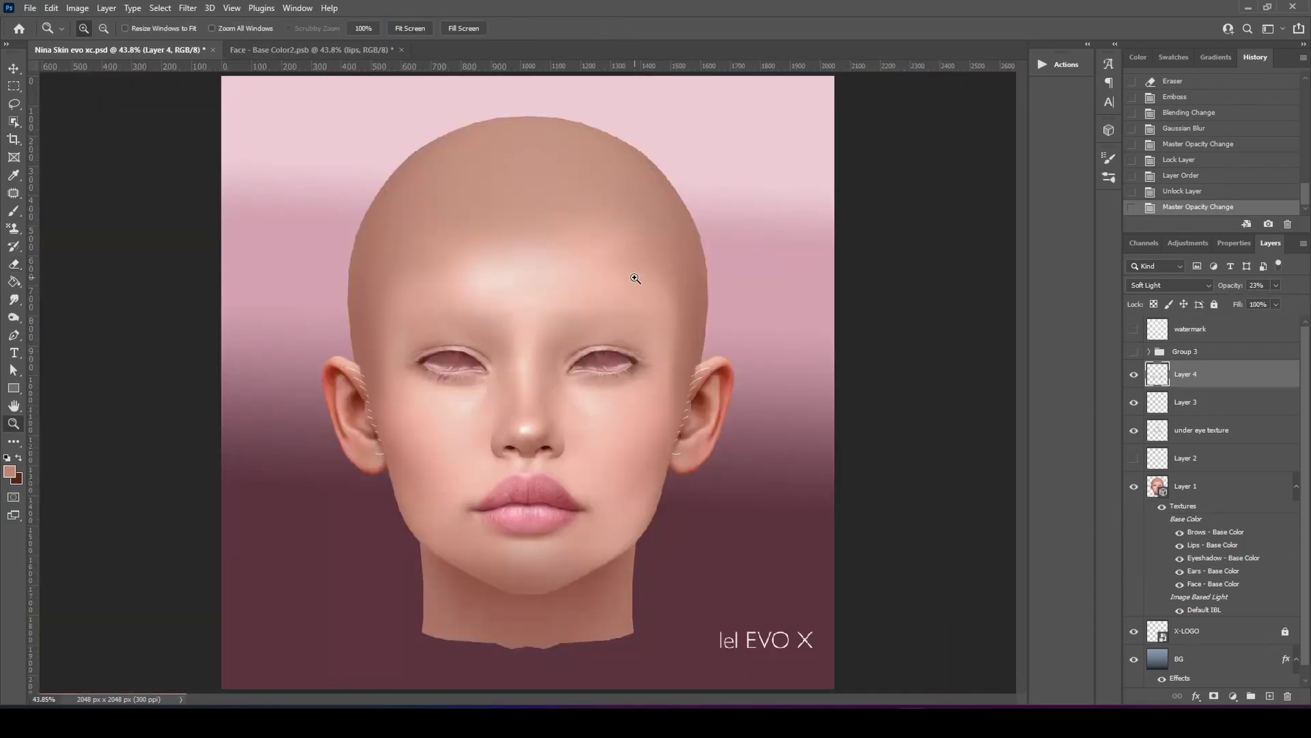
pyautogui.click(621, 417)
pyautogui.click(621, 417)
pyautogui.click(621, 417)
pyautogui.click(621, 417)
pyautogui.press('e')
pyautogui.moveTo(618, 433)
pyautogui.mouseDown()
pyautogui.moveTo(588, 302)
pyautogui.moveTo(662, 269)
pyautogui.moveTo(769, 255)
pyautogui.mouseUp()
pyautogui.moveTo(411, 245)
pyautogui.mouseDown()
pyautogui.moveTo(731, 232)
pyautogui.moveTo(799, 293)
pyautogui.moveTo(826, 358)
pyautogui.moveTo(847, 372)
pyautogui.mouseUp()
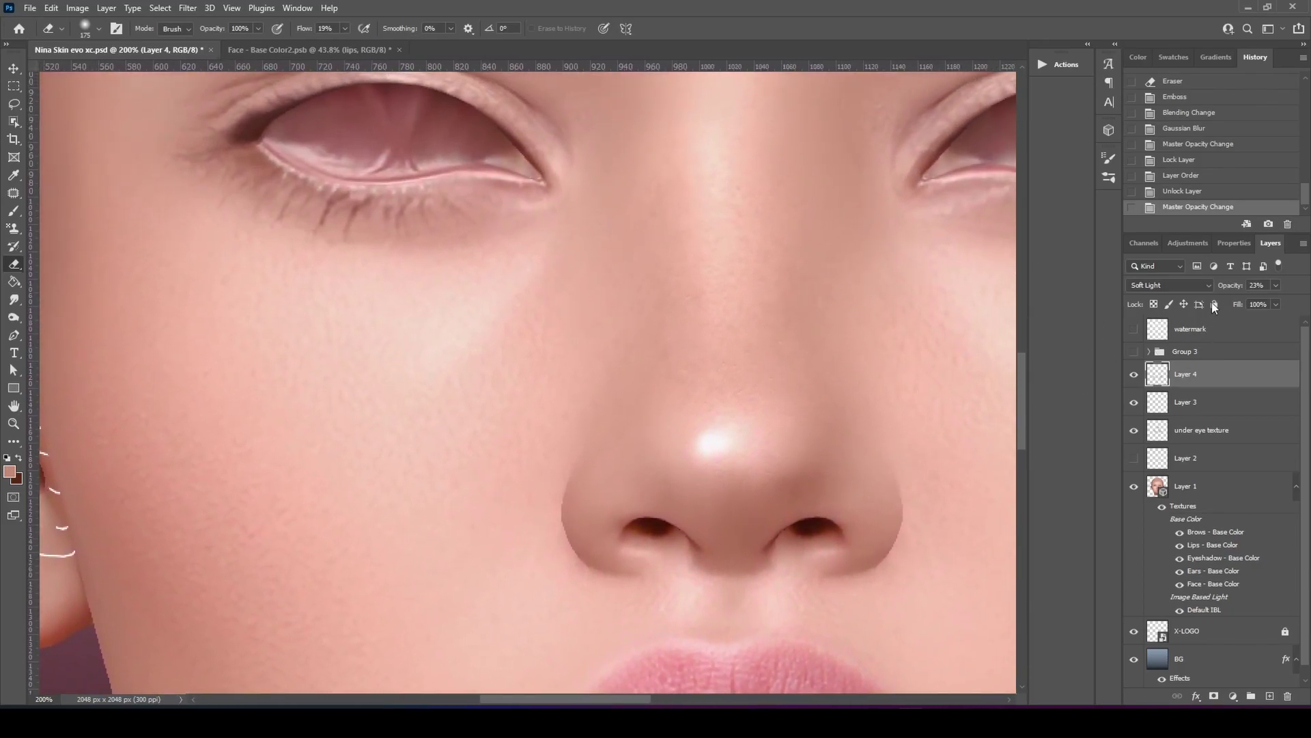
pyautogui.moveTo(1239, 289); pyautogui.dragTo(1233, 286)
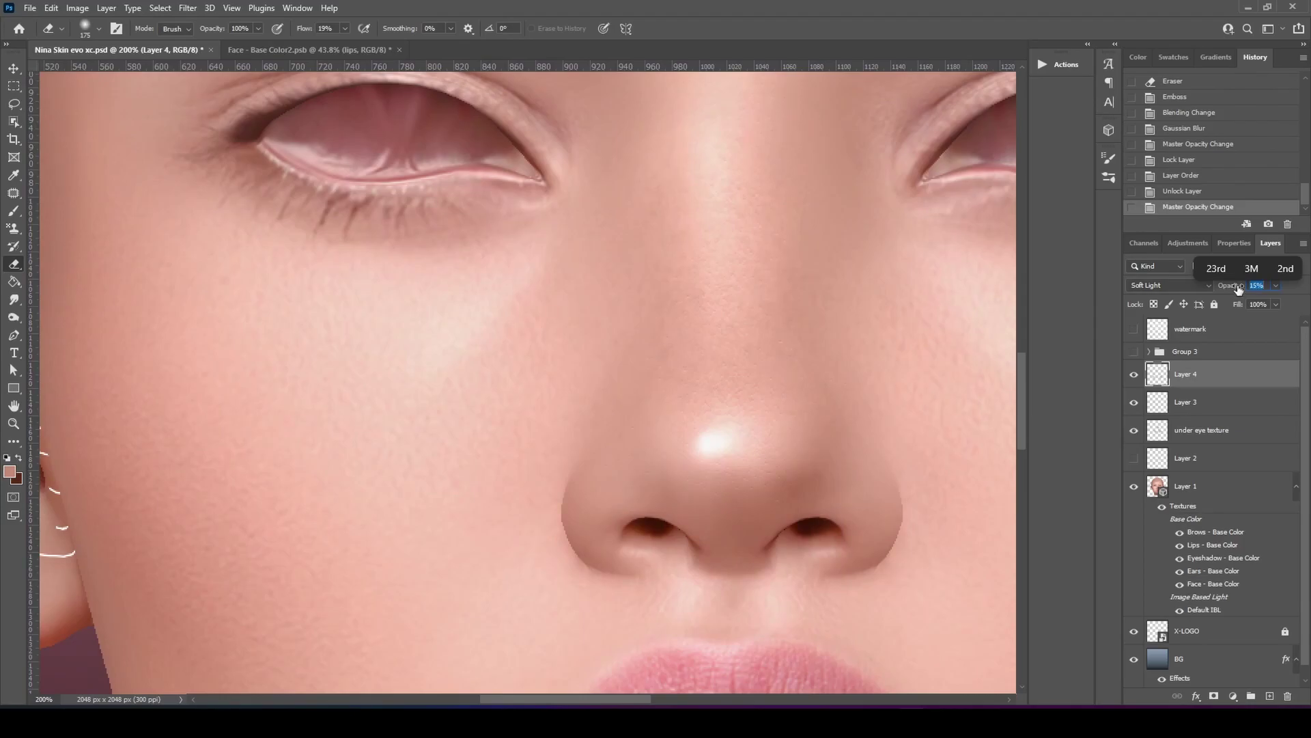
# Step: Set Layer 4's opacity to 12% and check the skin texture from the forehead down to the chin
pyautogui.press('z')
pyautogui.click(410, 28)
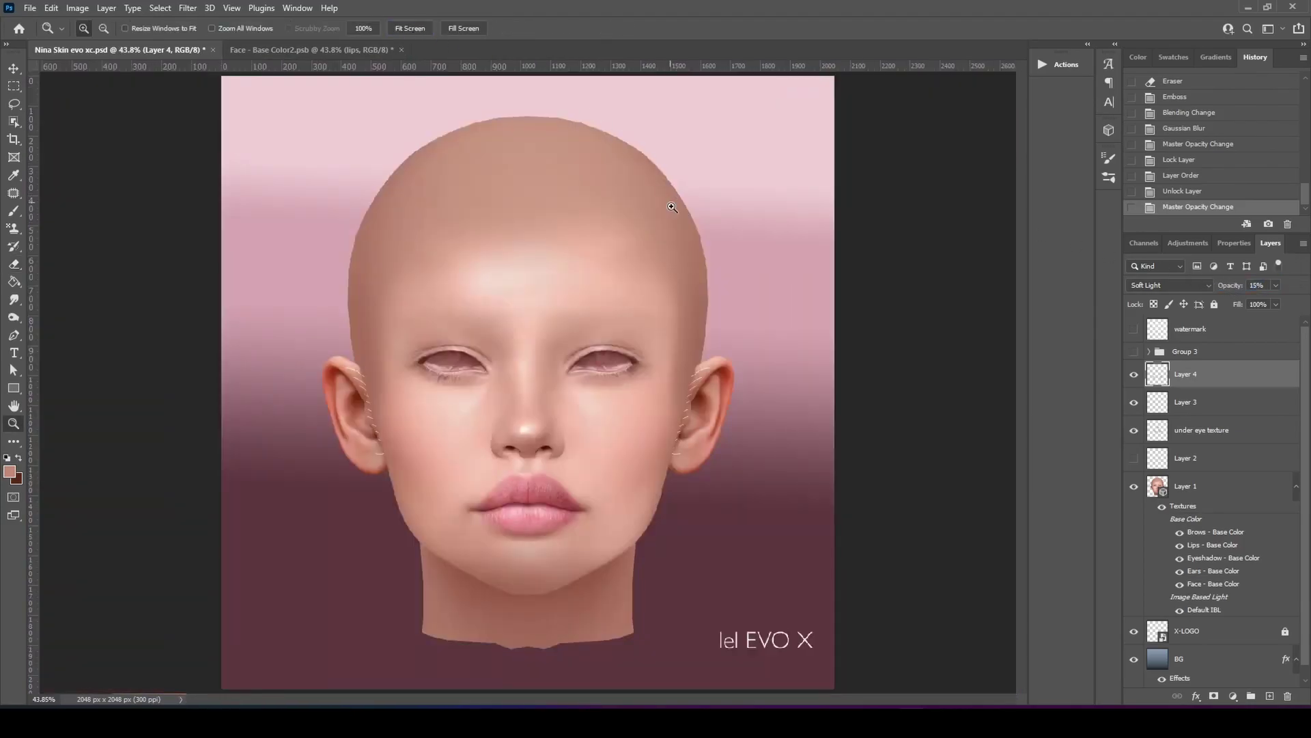
pyautogui.click(508, 276)
pyautogui.click(508, 276)
pyautogui.click(517, 273)
pyautogui.moveTo(576, 331); pyautogui.dragTo(714, 343)
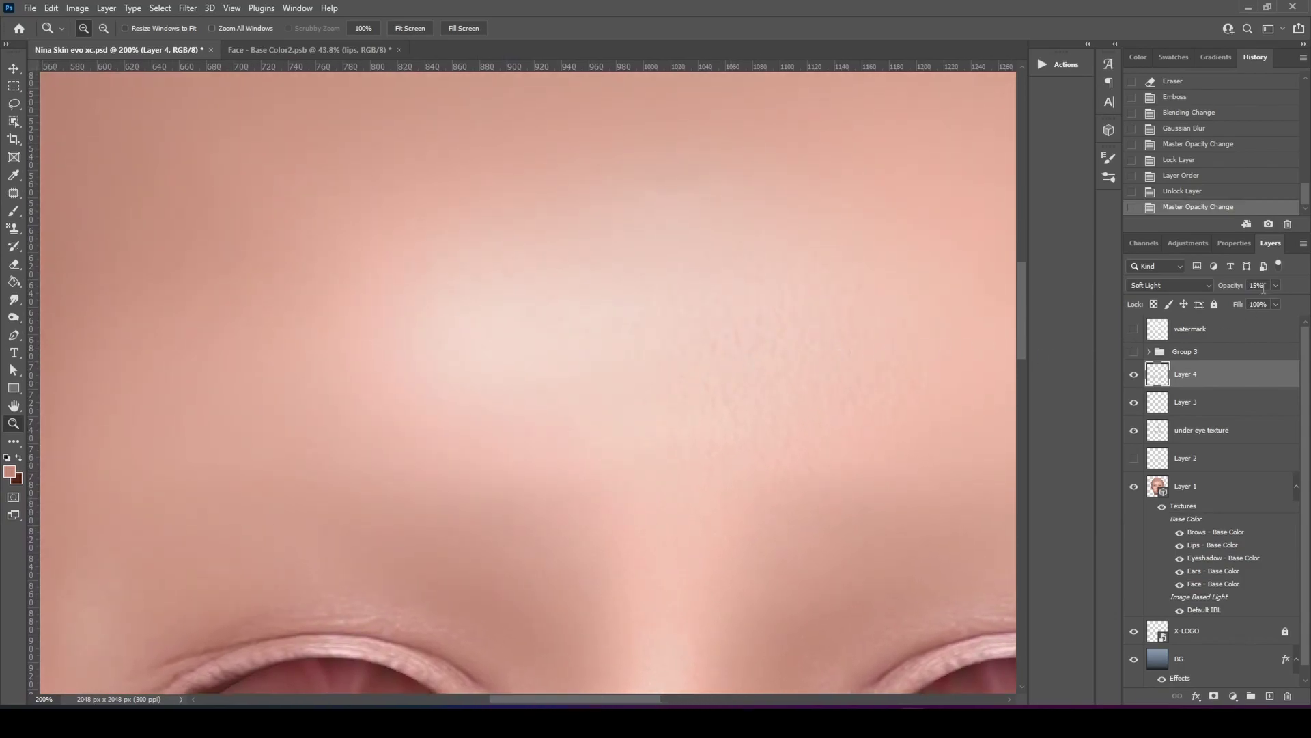
pyautogui.moveTo(1263, 287)
pyautogui.mouseDown()
pyautogui.moveTo(1224, 289)
pyautogui.moveTo(1242, 289)
pyautogui.mouseUp()
pyautogui.write('80')
pyautogui.press('Return')
pyautogui.moveTo(761, 508); pyautogui.dragTo(700, 170)
pyautogui.moveTo(676, 457); pyautogui.dragTo(633, 208)
pyautogui.scroll(-10, 667, 457)
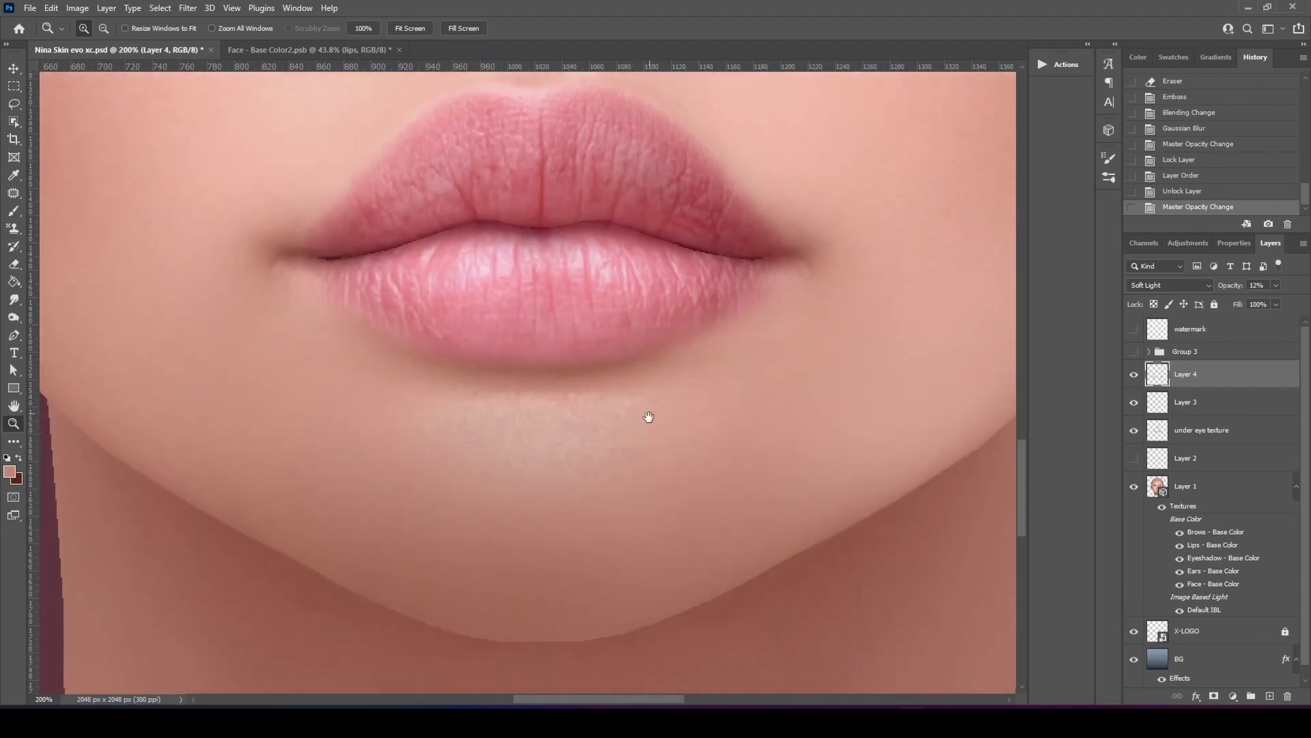
pyautogui.click(409, 31)
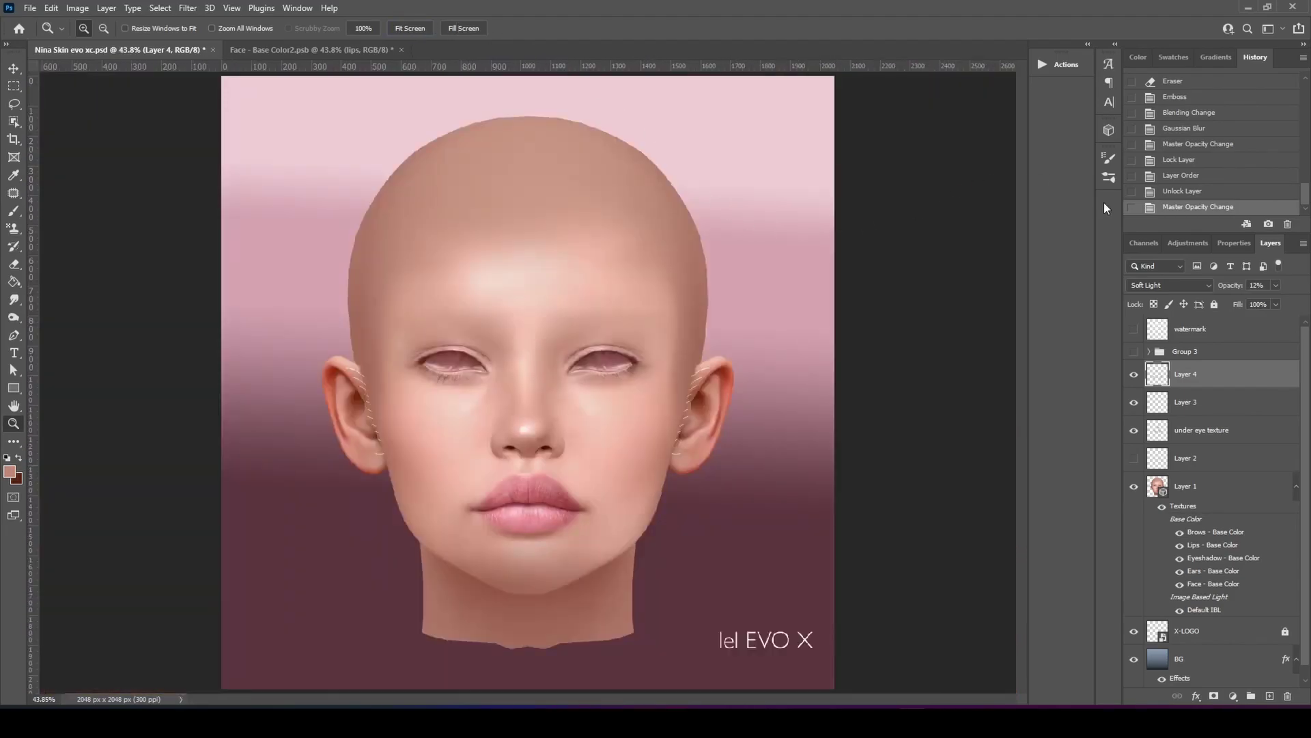
# Step: Add a new empty layer above the cheek texture on Layer 4
pyautogui.click(1268, 696)
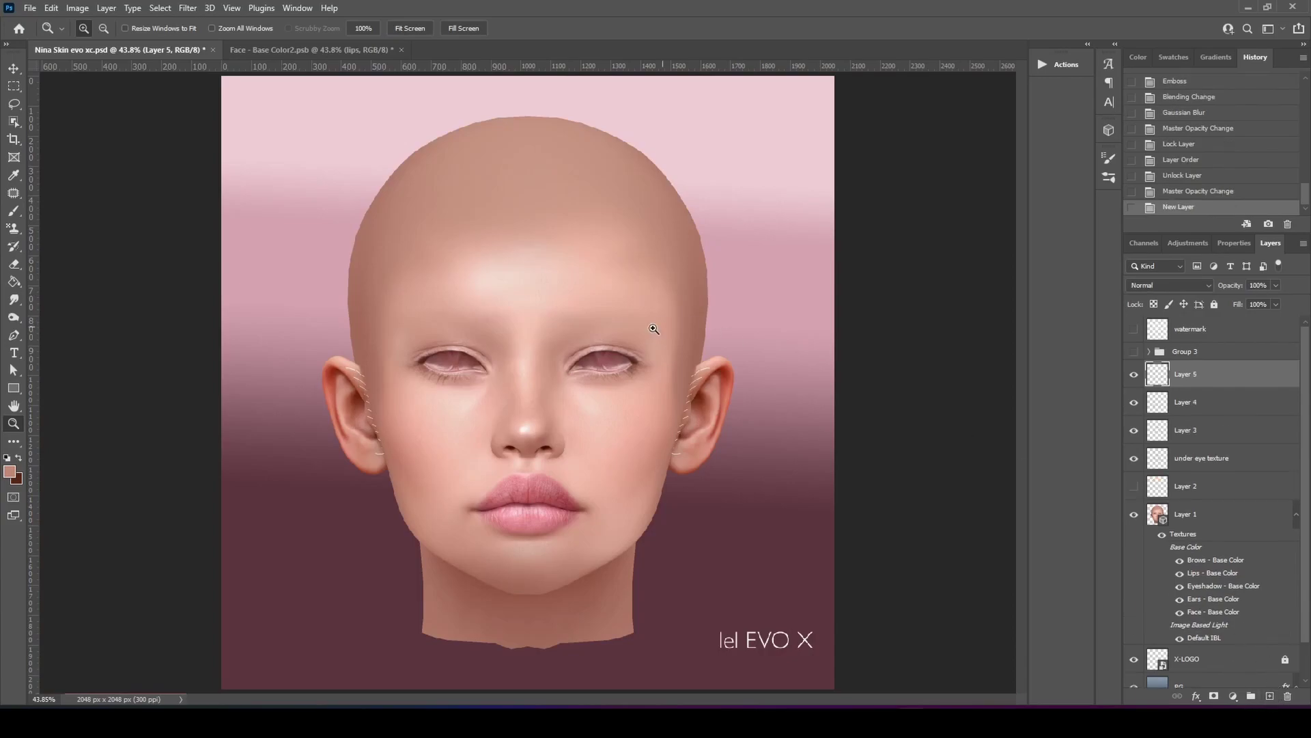
pyautogui.click(561, 350)
pyautogui.click(562, 354)
pyautogui.click(562, 353)
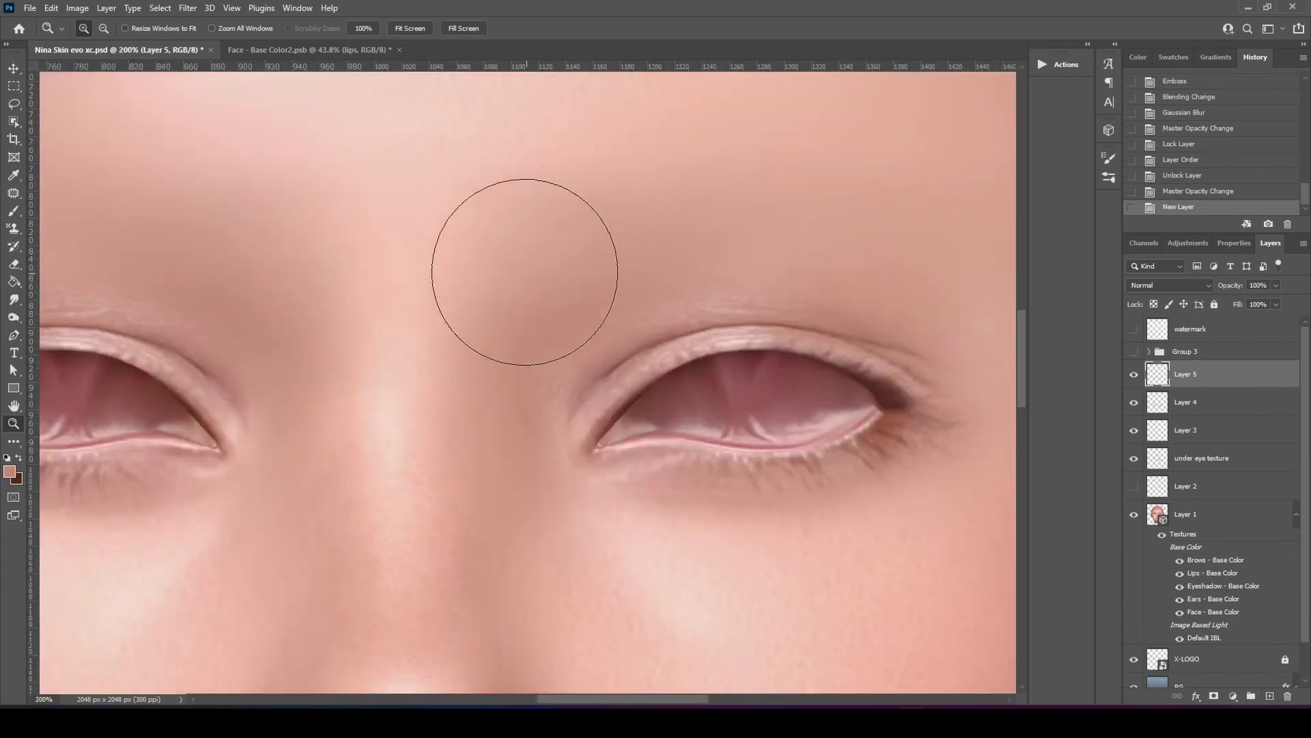
pyautogui.click(600, 289)
pyautogui.click(417, 29)
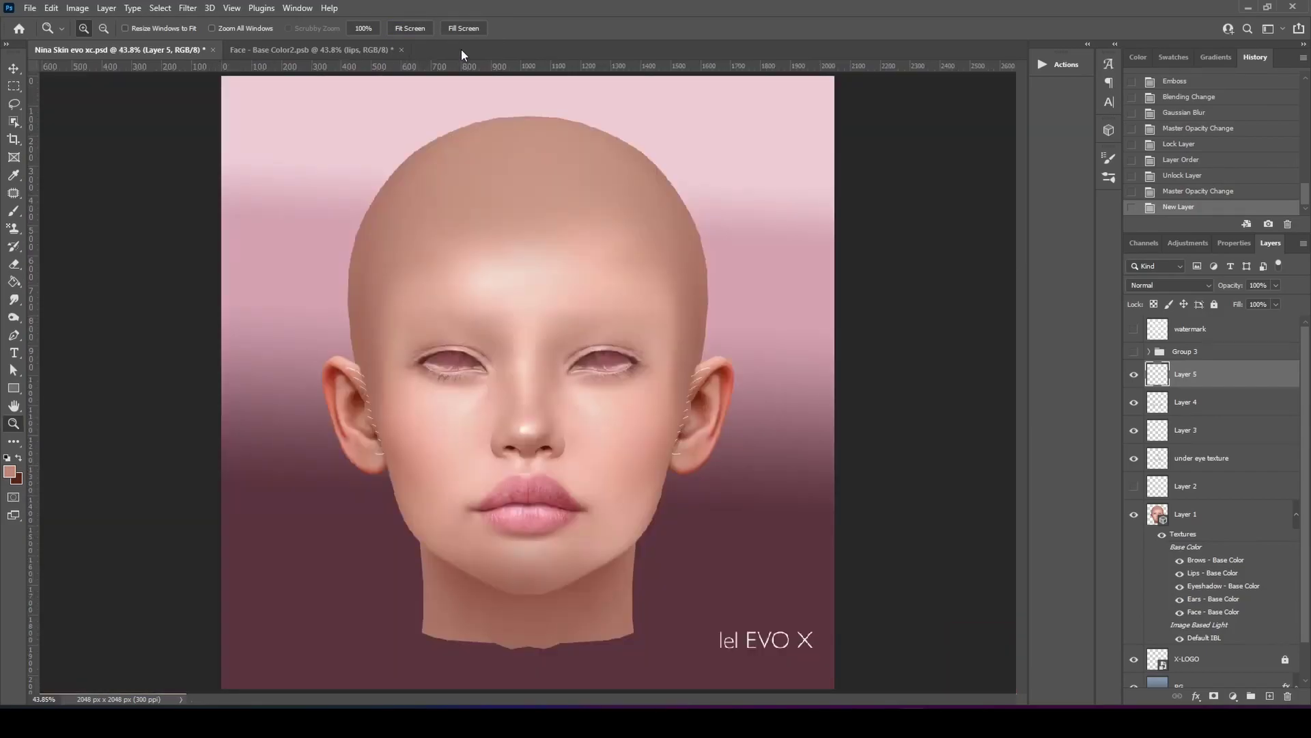
pyautogui.click(511, 371)
pyautogui.click(523, 365)
pyautogui.click(529, 363)
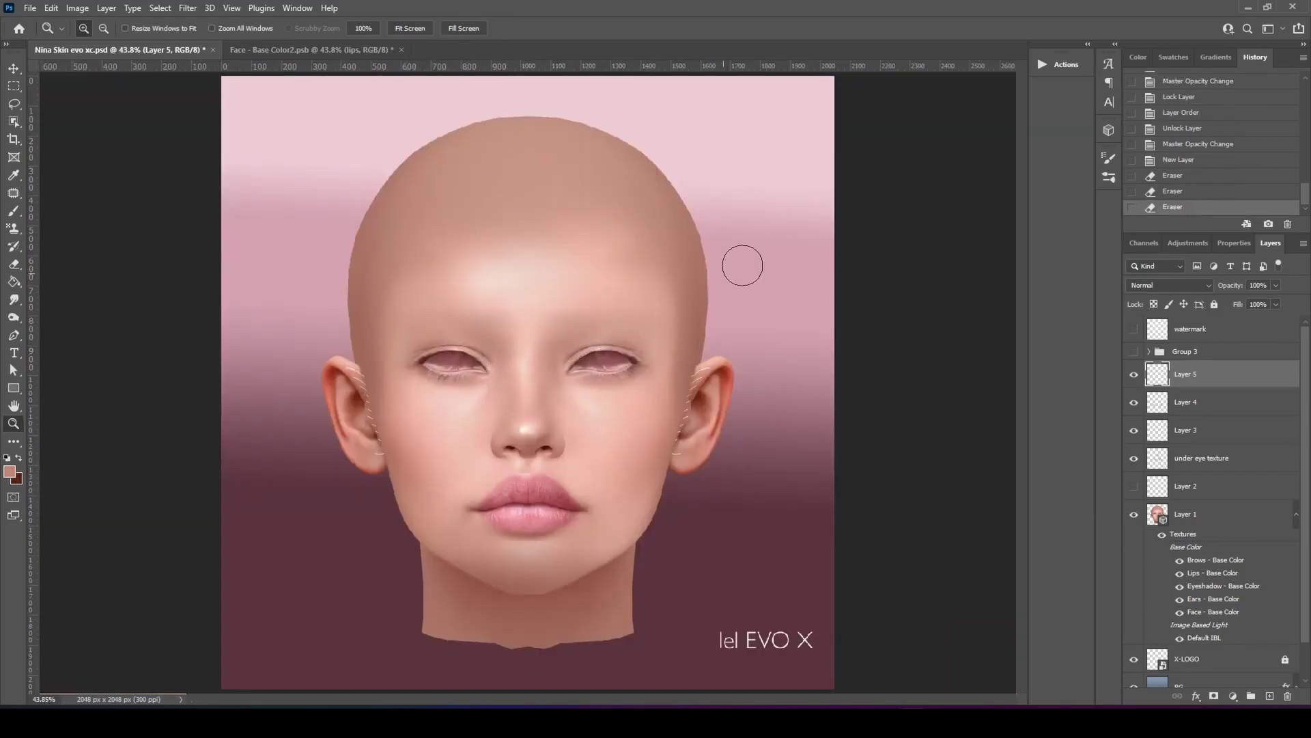
pyautogui.click(1202, 177)
pyautogui.click(1213, 162)
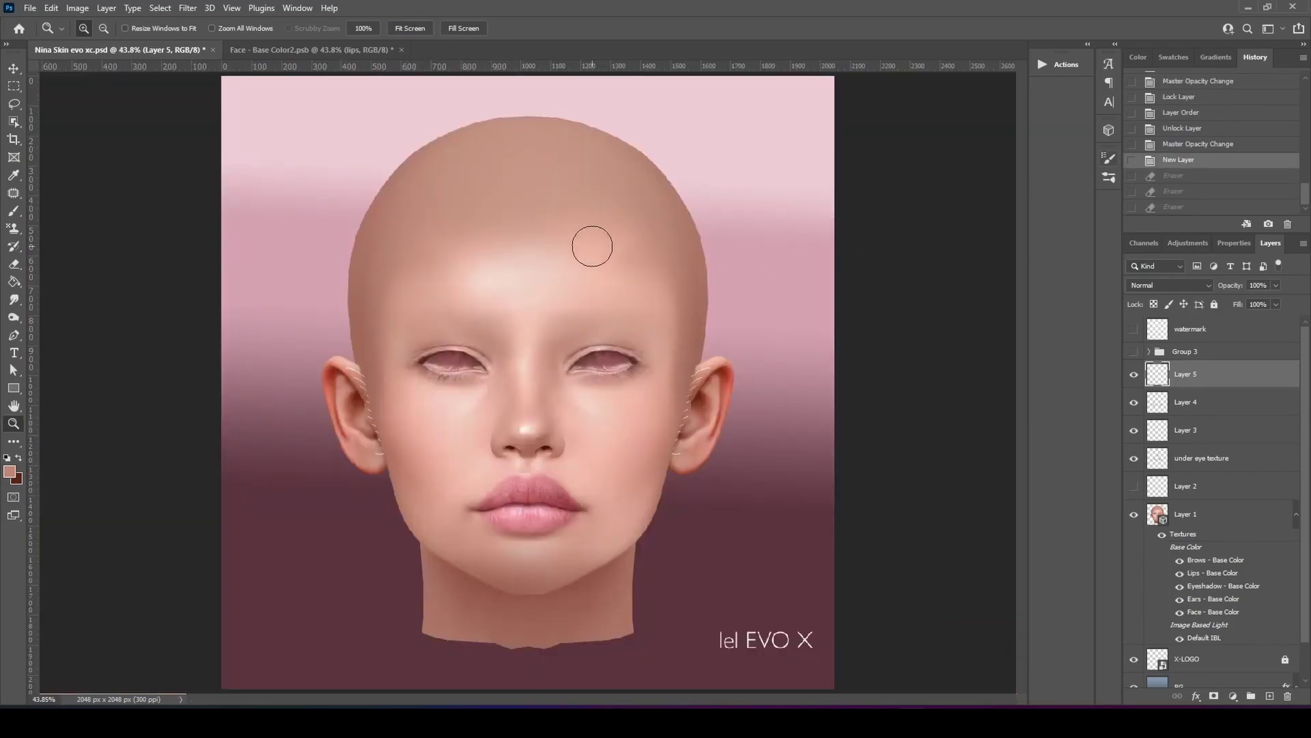
pyautogui.click(540, 375)
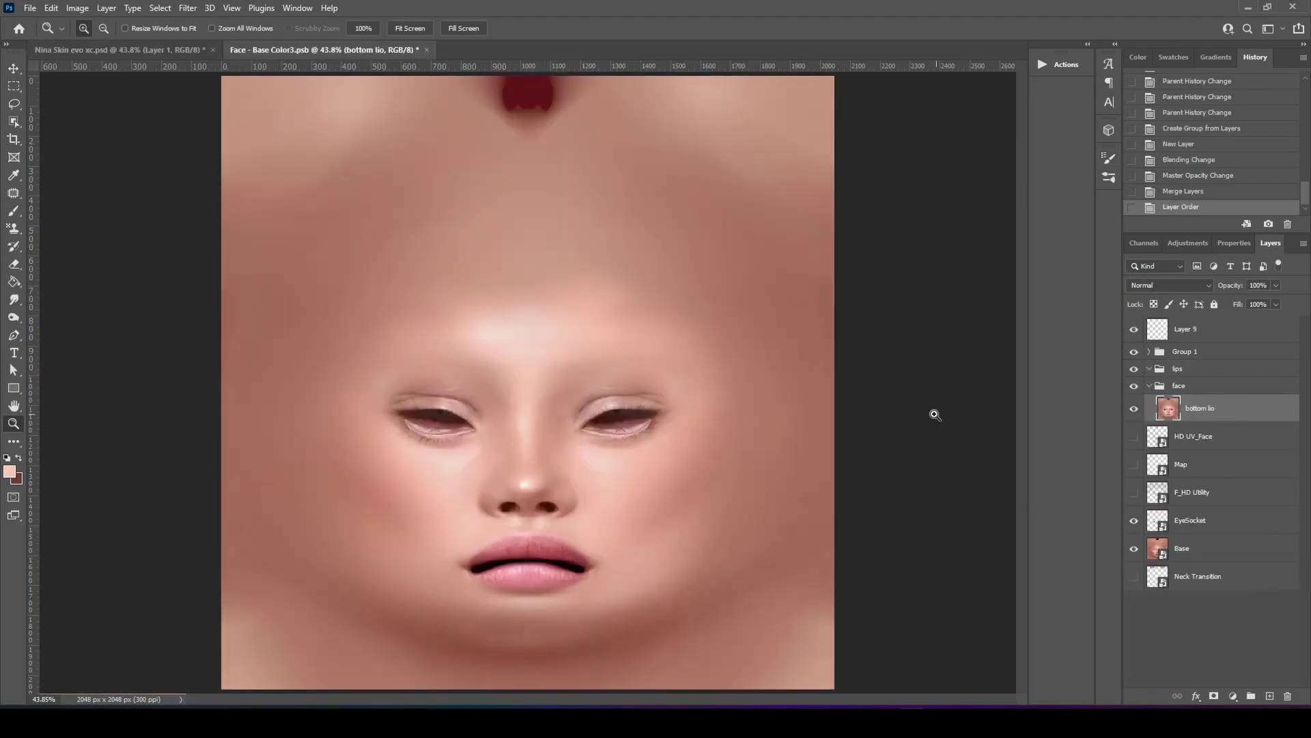
# Step: Open the merged face layer of the Base Color texture in the Camera Raw Filter at 100% preview around the eye and cheek
pyautogui.click(528, 464)
pyautogui.click(529, 465)
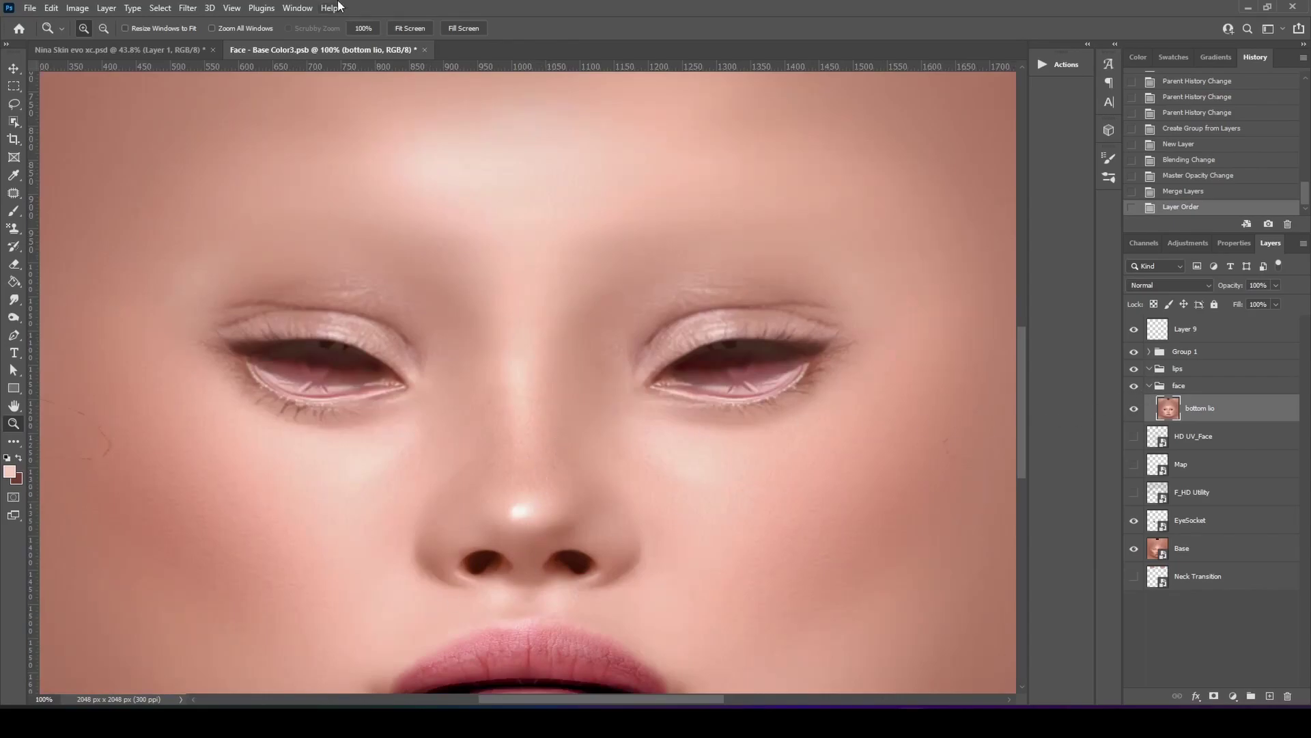
pyautogui.click(398, 27)
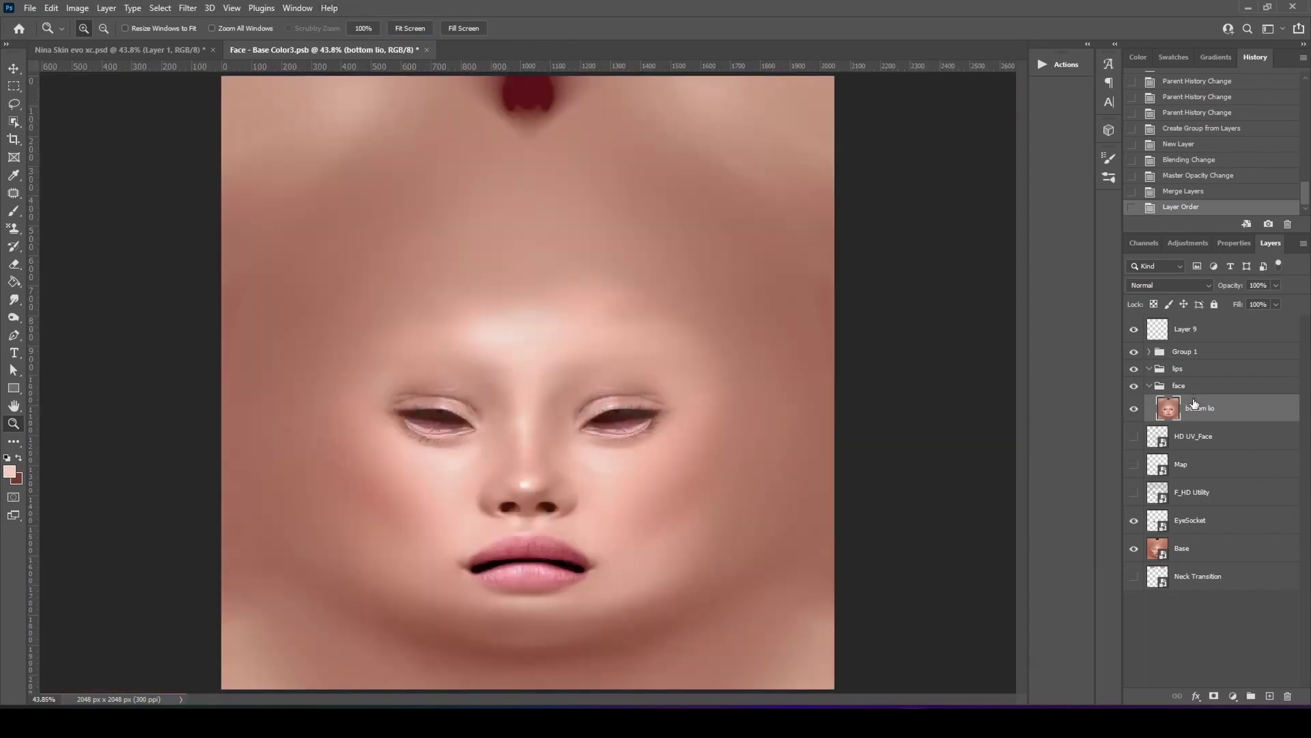
pyautogui.click(183, 8)
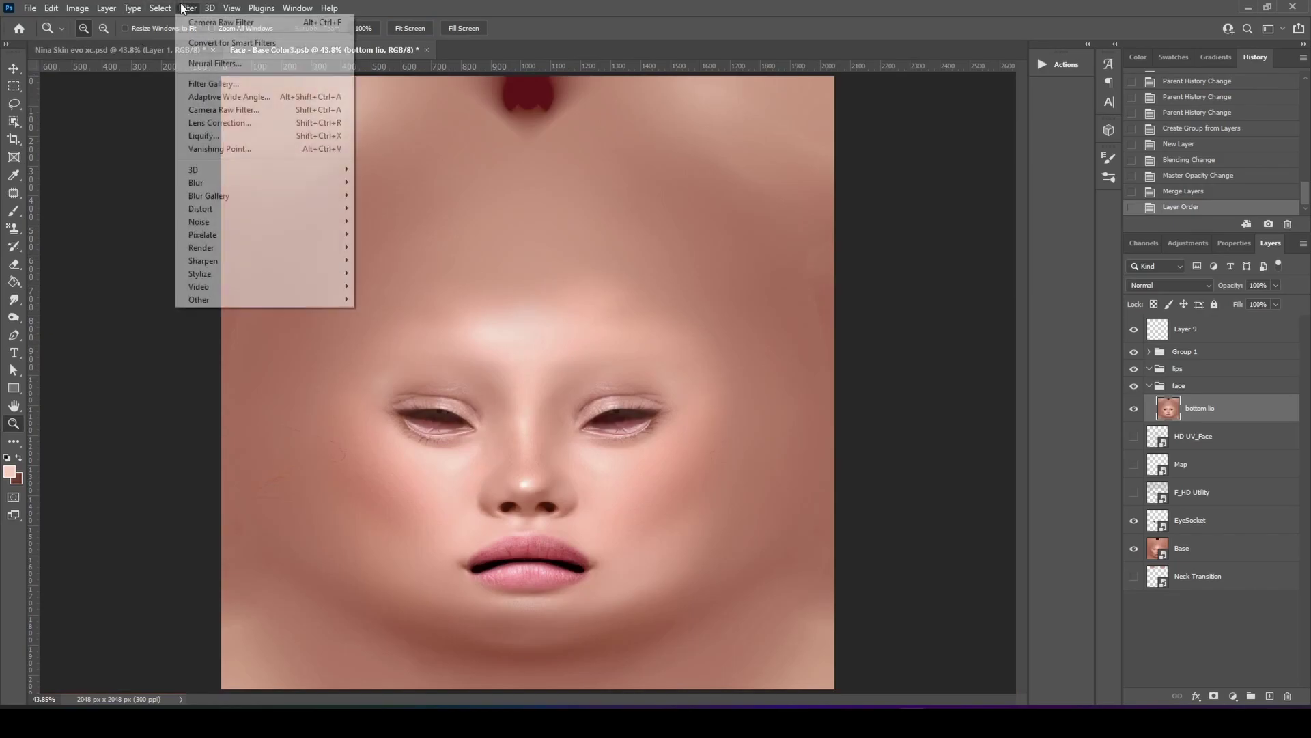
pyautogui.click(224, 109)
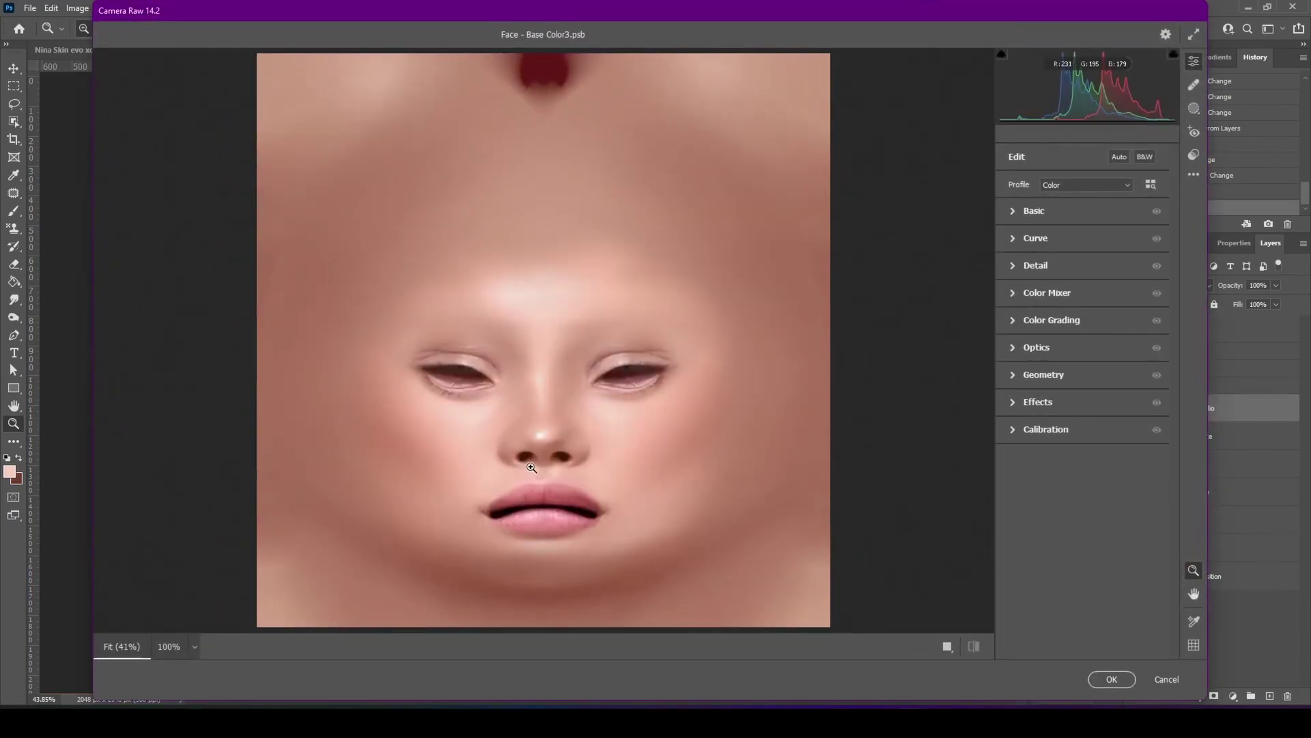
pyautogui.click(552, 447)
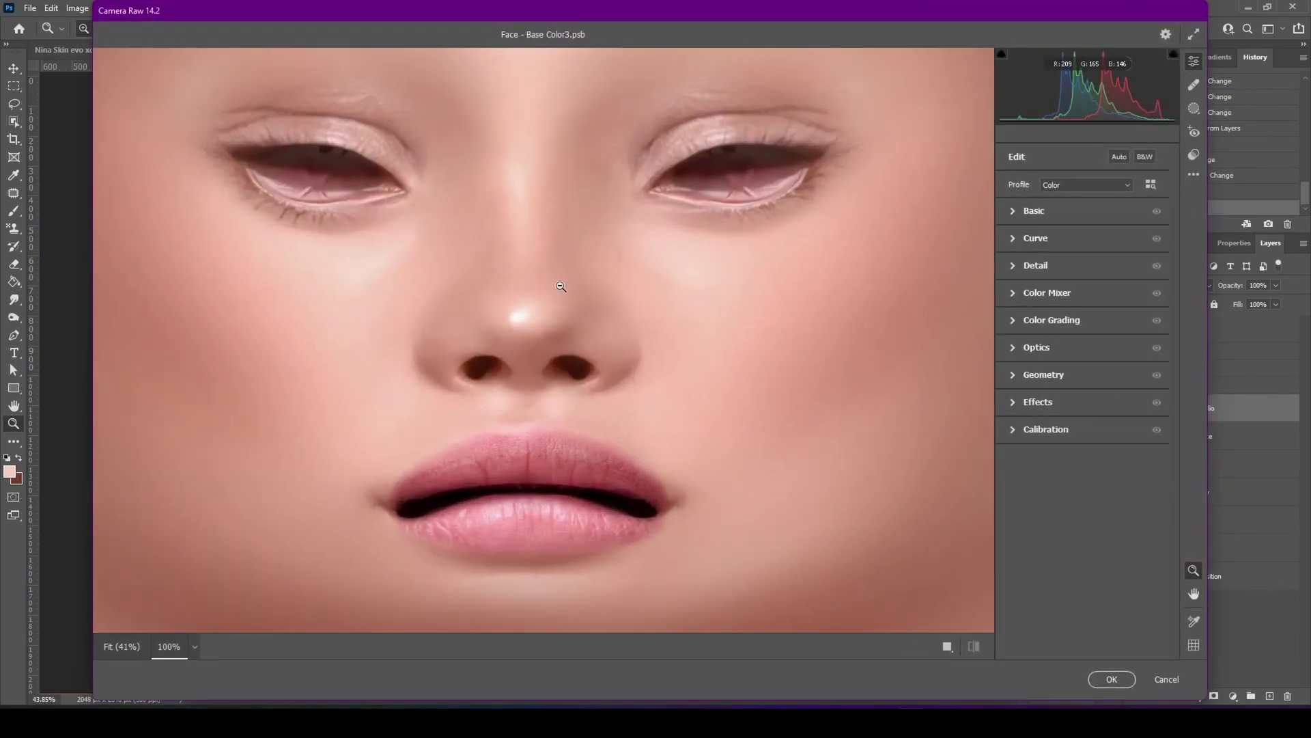
pyautogui.moveTo(561, 286); pyautogui.dragTo(348, 369)
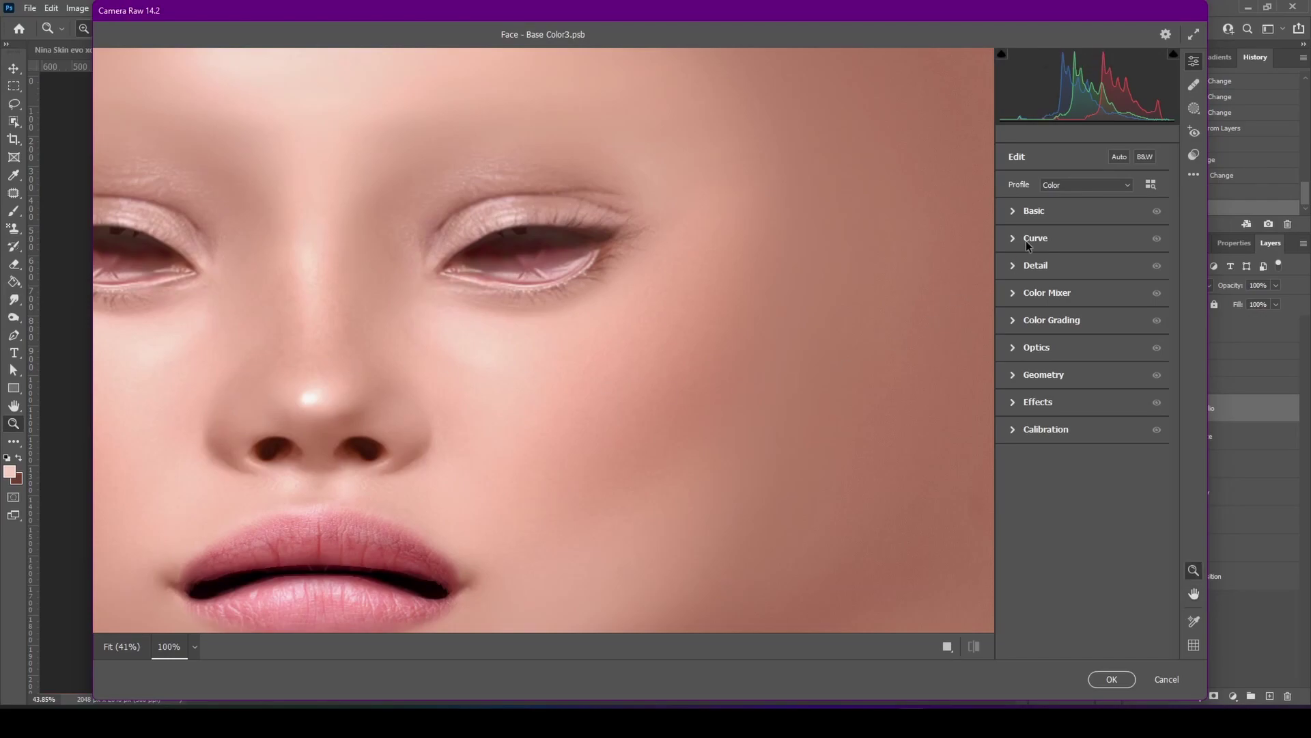
# Step: Apply the Camera Raw Filter to the face with slight sharpening, Texture +6 and Grain 12
pyautogui.click(1014, 267)
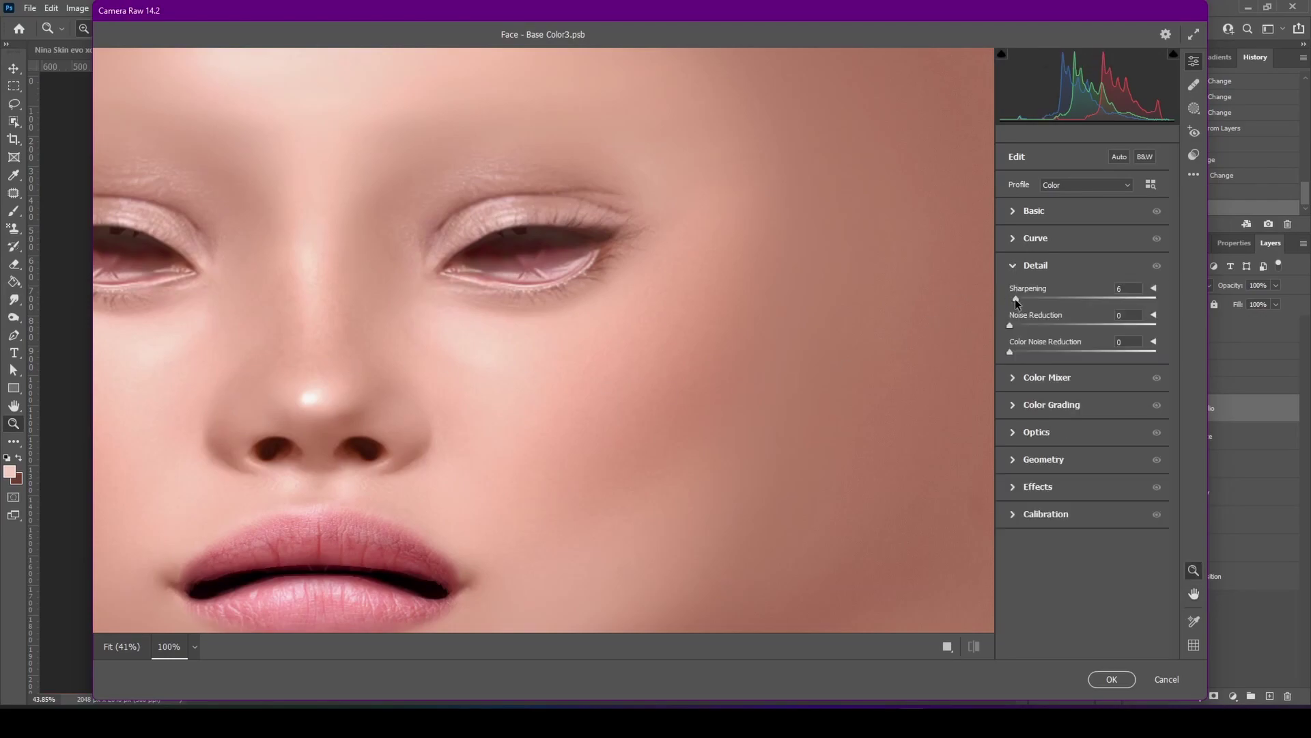
pyautogui.moveTo(1010, 299); pyautogui.dragTo(1020, 298)
pyautogui.click(1021, 270)
pyautogui.click(1022, 211)
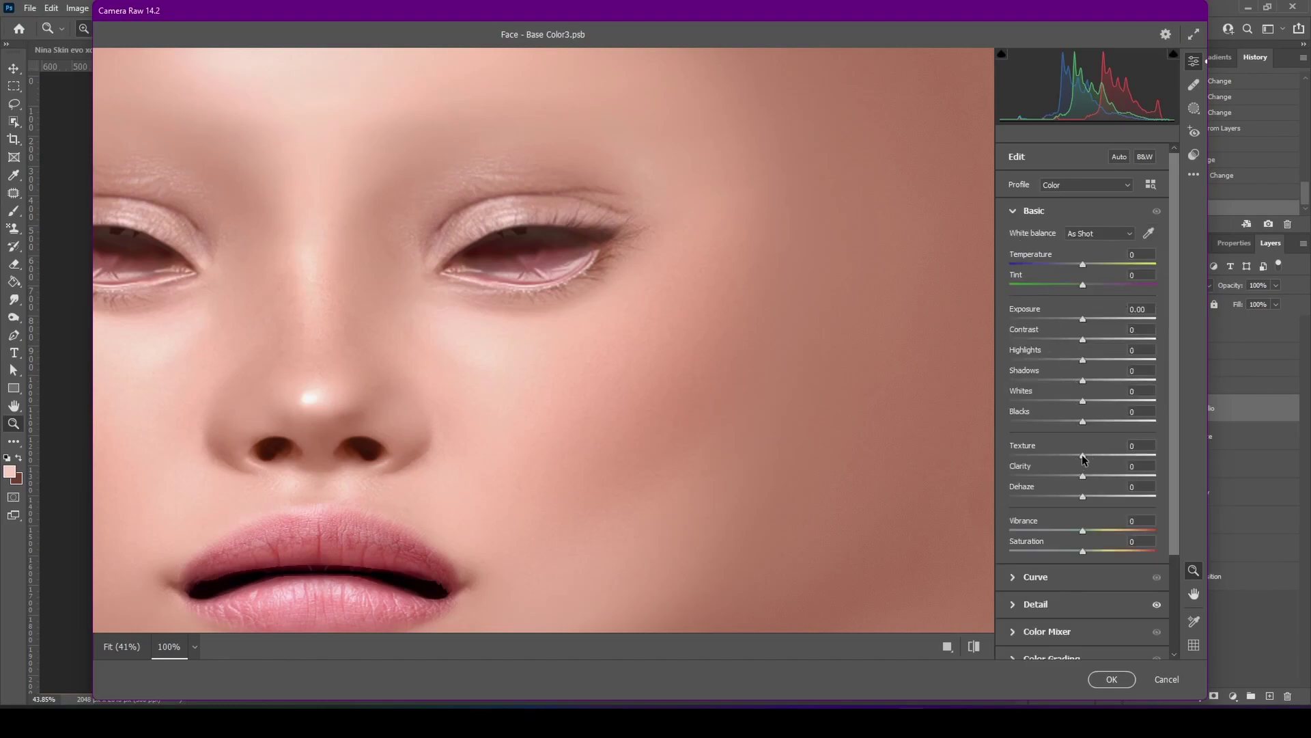
pyautogui.moveTo(1082, 458)
pyautogui.mouseDown()
pyautogui.moveTo(1041, 473)
pyautogui.moveTo(1084, 479)
pyautogui.mouseUp()
pyautogui.scroll(-3, 1086, 481)
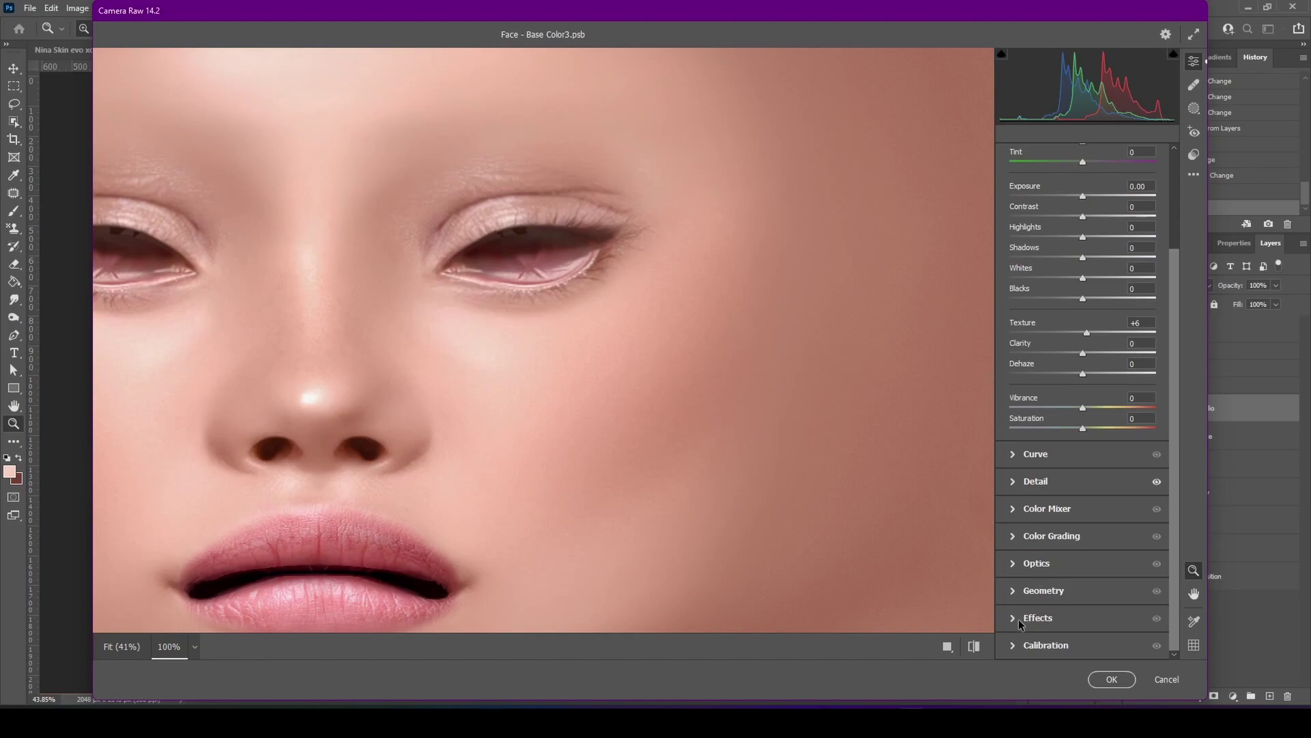
pyautogui.click(1019, 619)
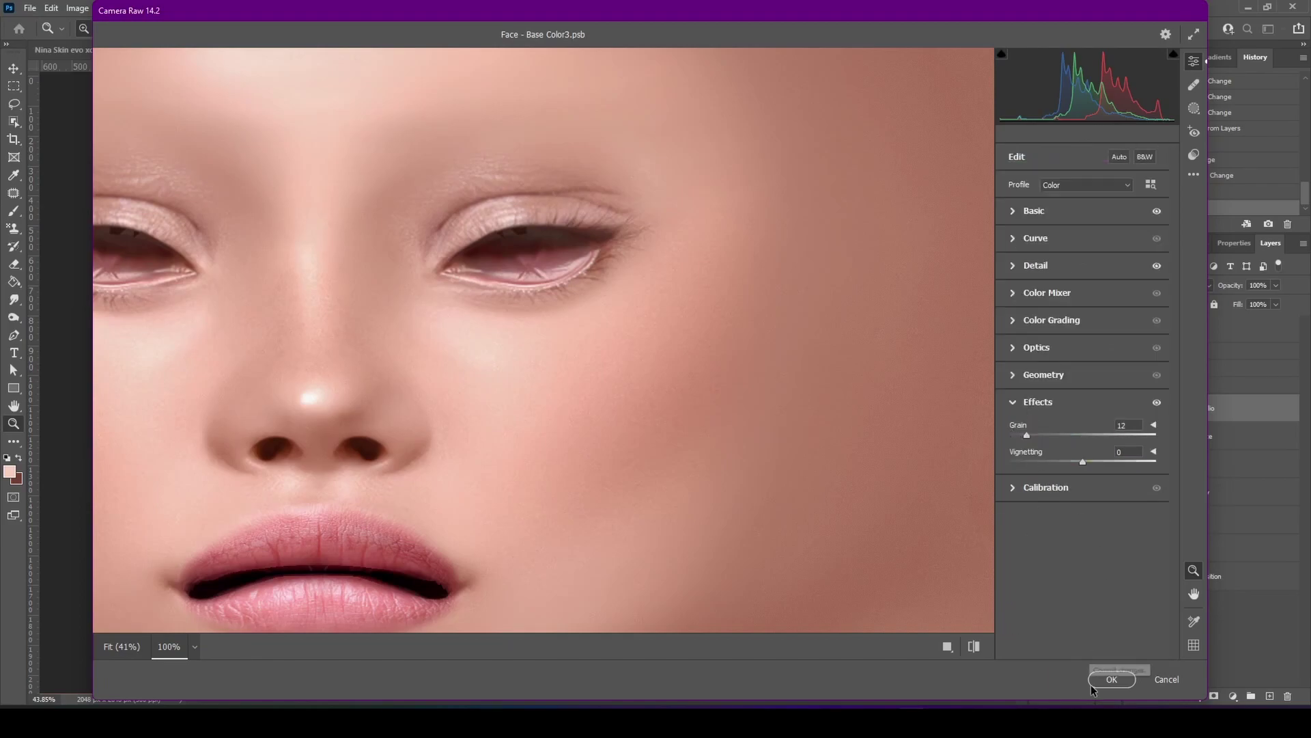
pyautogui.click(1111, 679)
# Step: Inspect the filtered face up close, select Layer 9, and view the whole texture
pyautogui.click(577, 483)
pyautogui.click(577, 483)
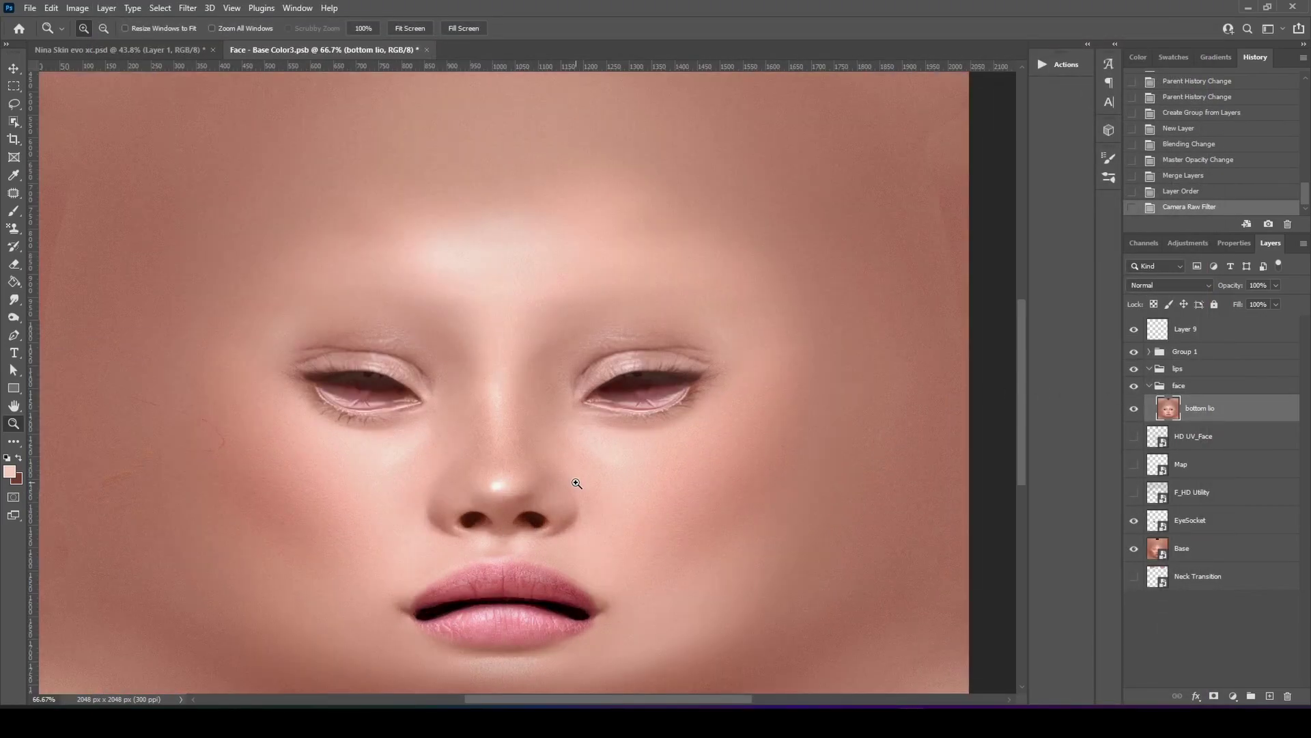
pyautogui.scroll(2, 1120, 483)
pyautogui.click(1217, 336)
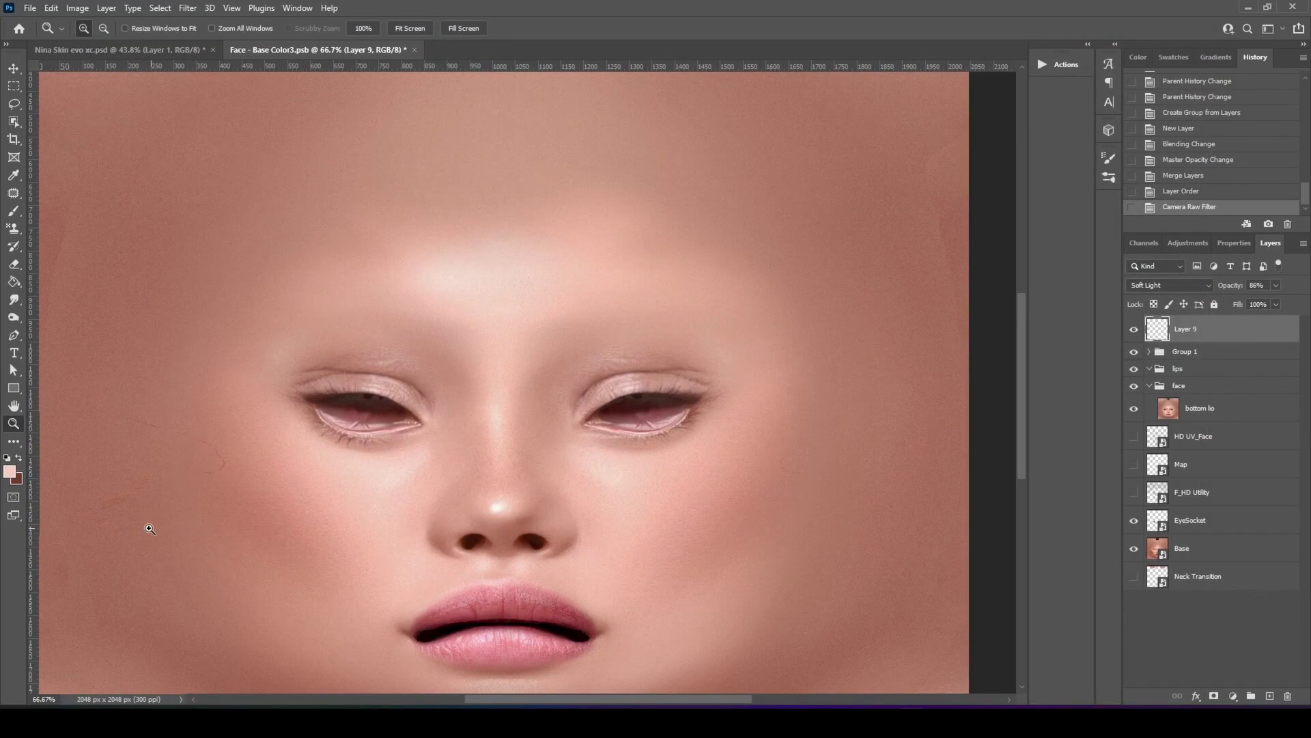
pyautogui.click(410, 29)
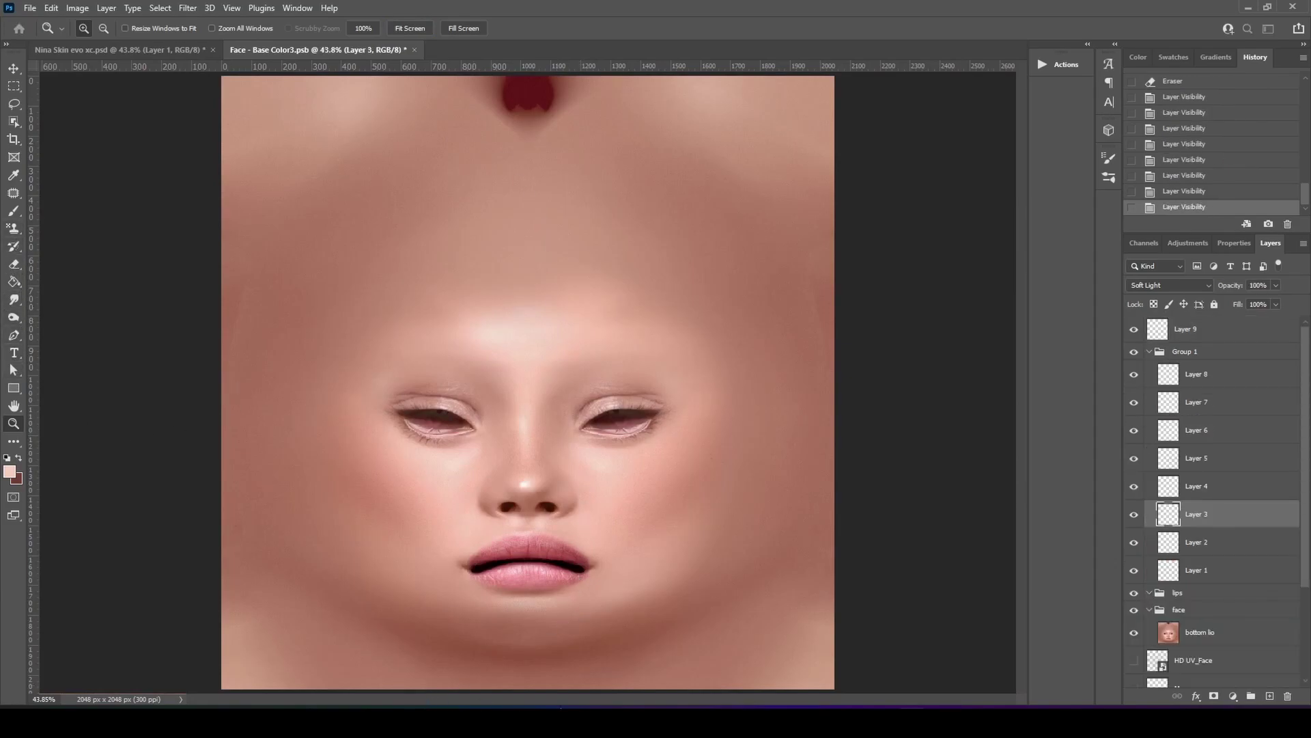
# Step: Export the face texture as a 2048 x 2048 px PNG, overwriting Face - Base Color2 in the Pictures folder
pyautogui.hotkey('ctrl', 'alt', 'shift', 'w')
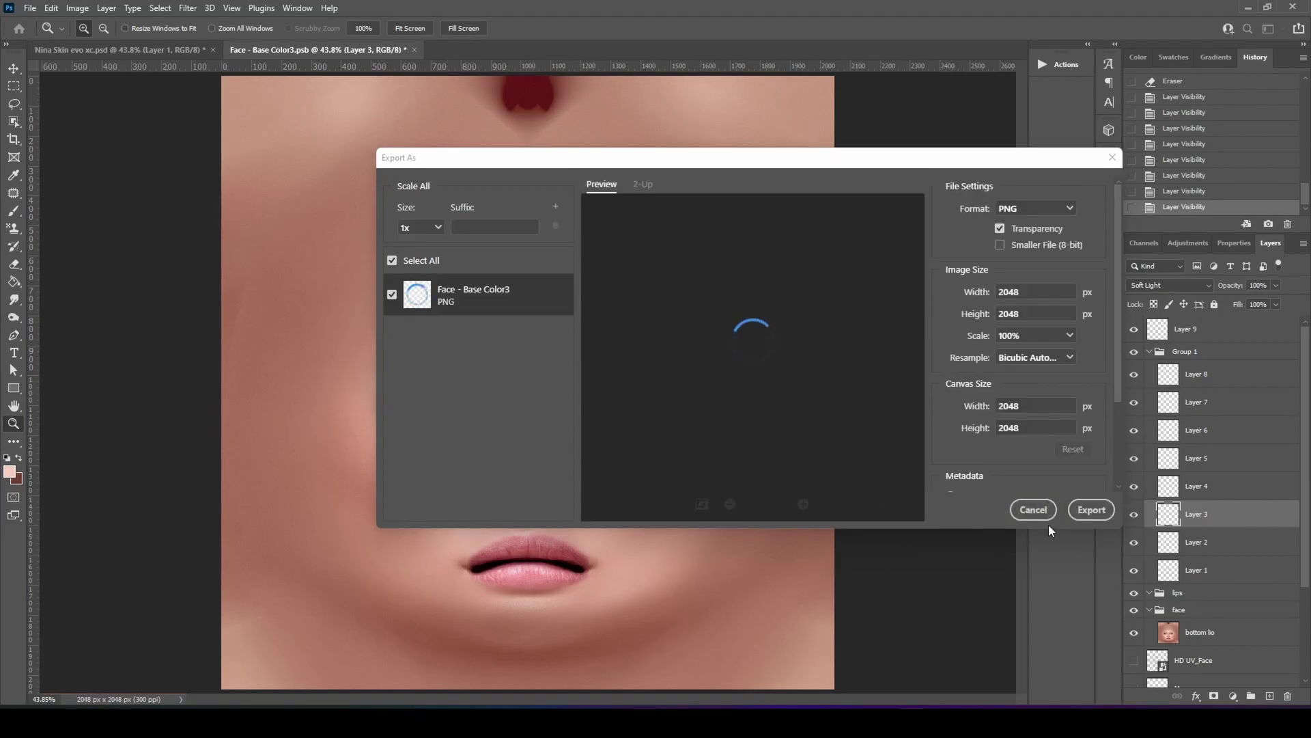
pyautogui.click(1090, 509)
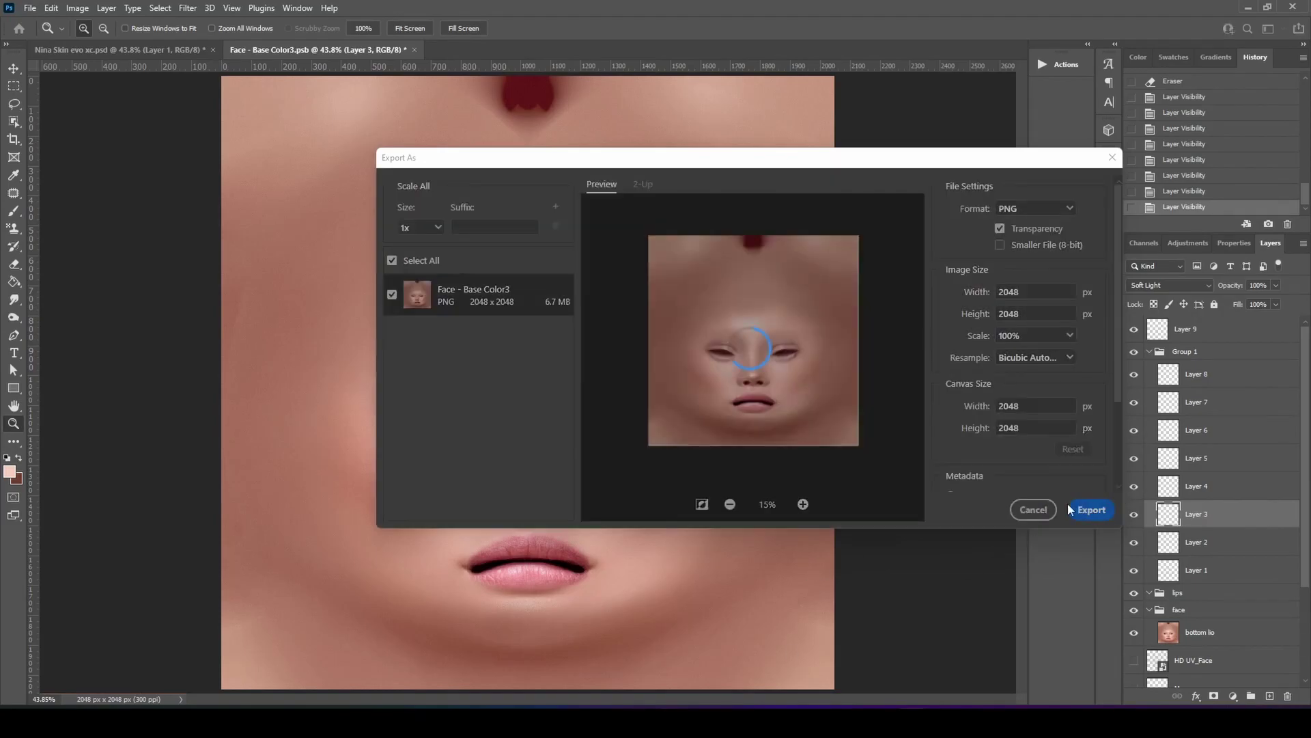
pyautogui.scroll(-15, 428, 213)
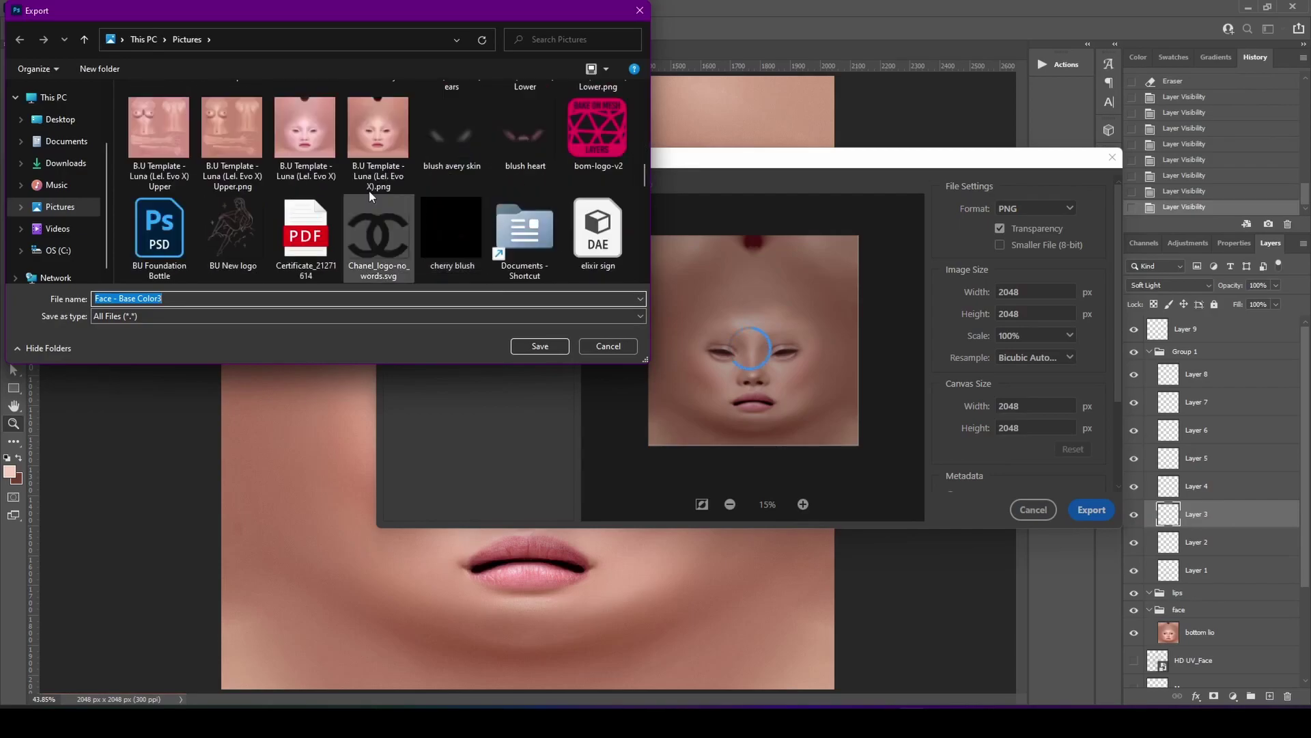
pyautogui.scroll(-5, 429, 144)
pyautogui.scroll(-6, 437, 171)
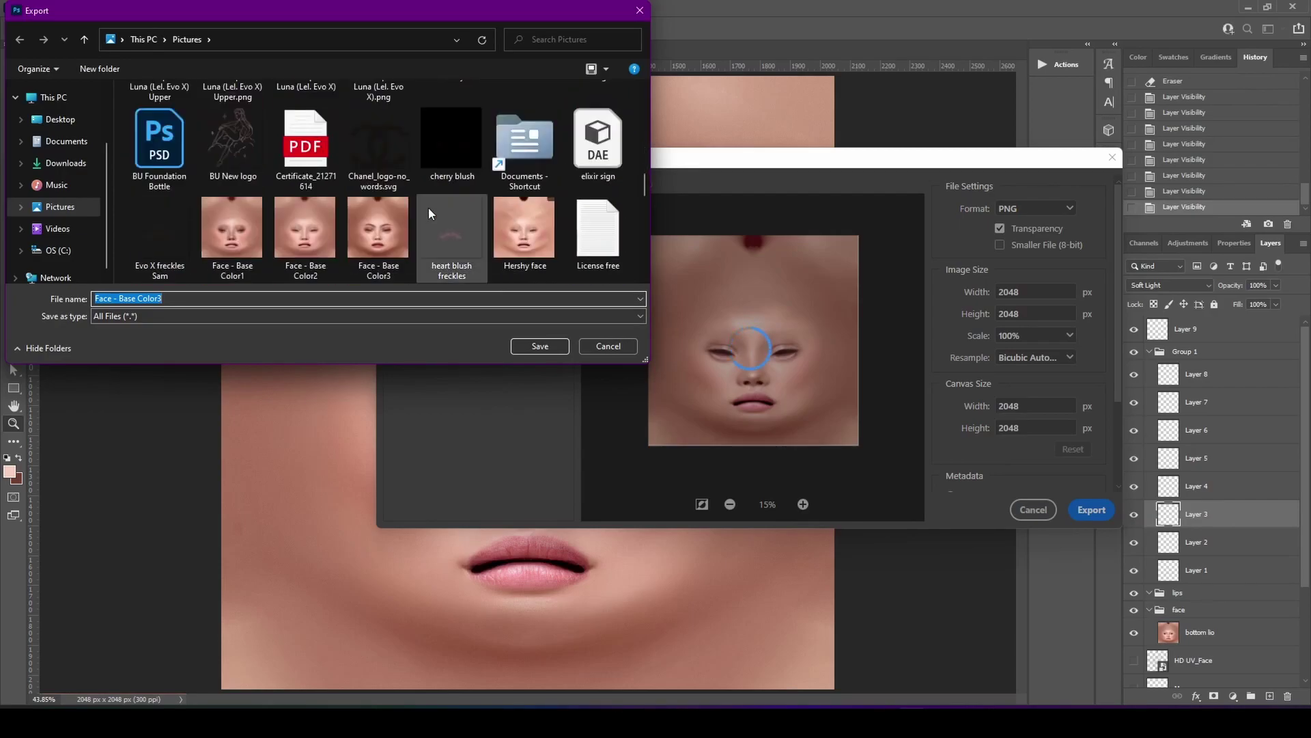
pyautogui.doubleClick(321, 244)
pyautogui.click(684, 356)
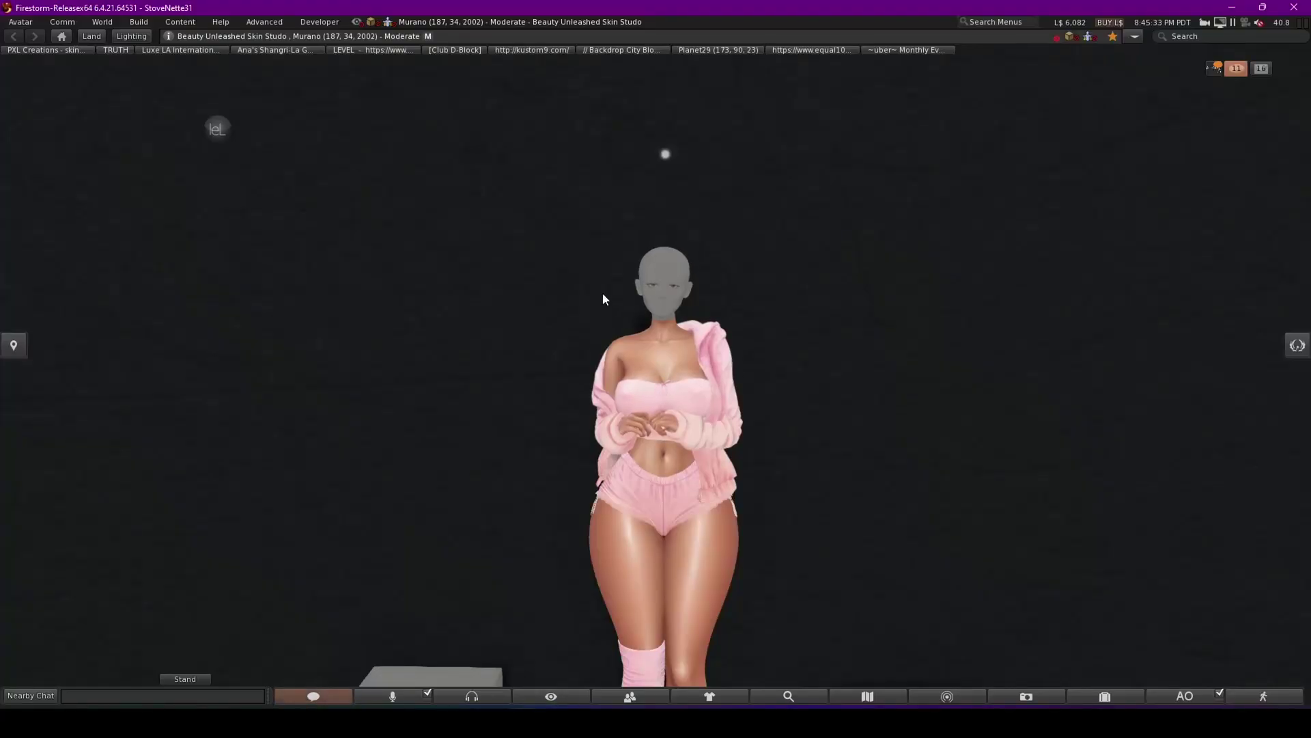
# Step: Switch to the Firestorm viewer and open the gray cube to the right of the avatar for editing
pyautogui.scroll(-2, 646, 404)
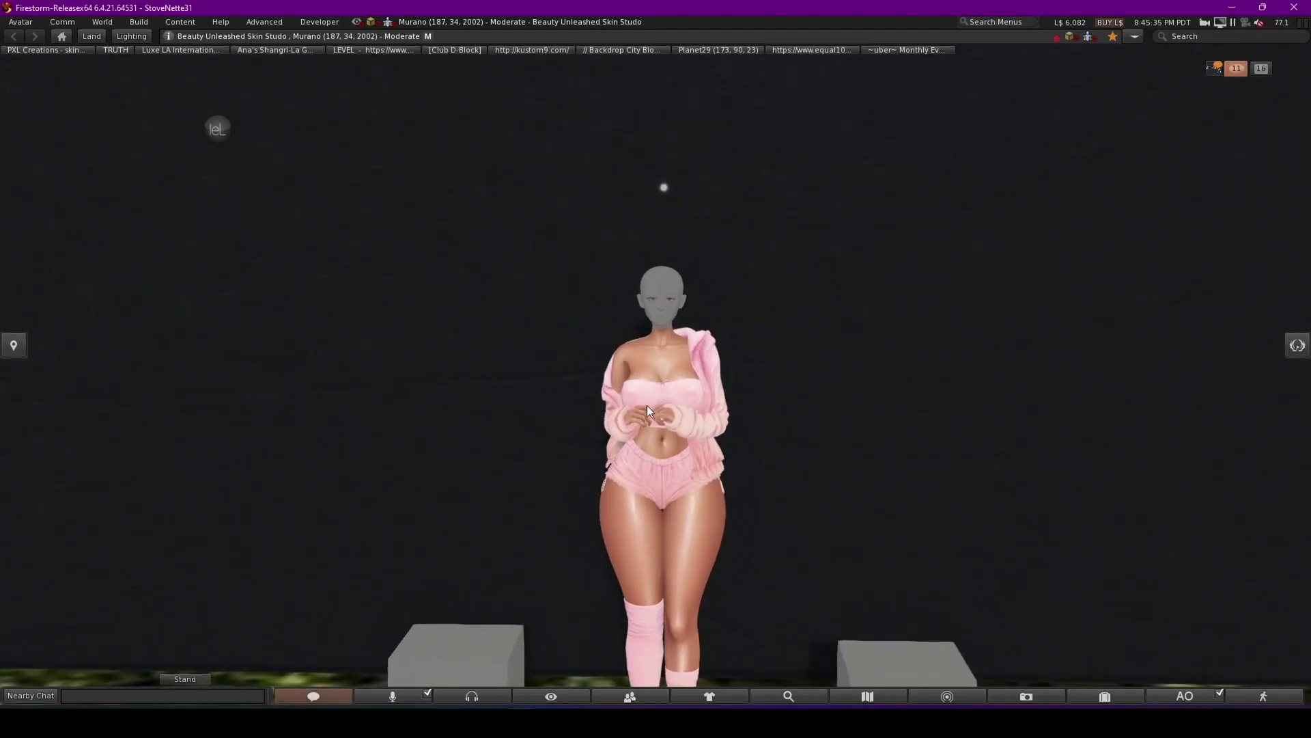
pyautogui.moveTo(633, 473); pyautogui.dragTo(710, 409)
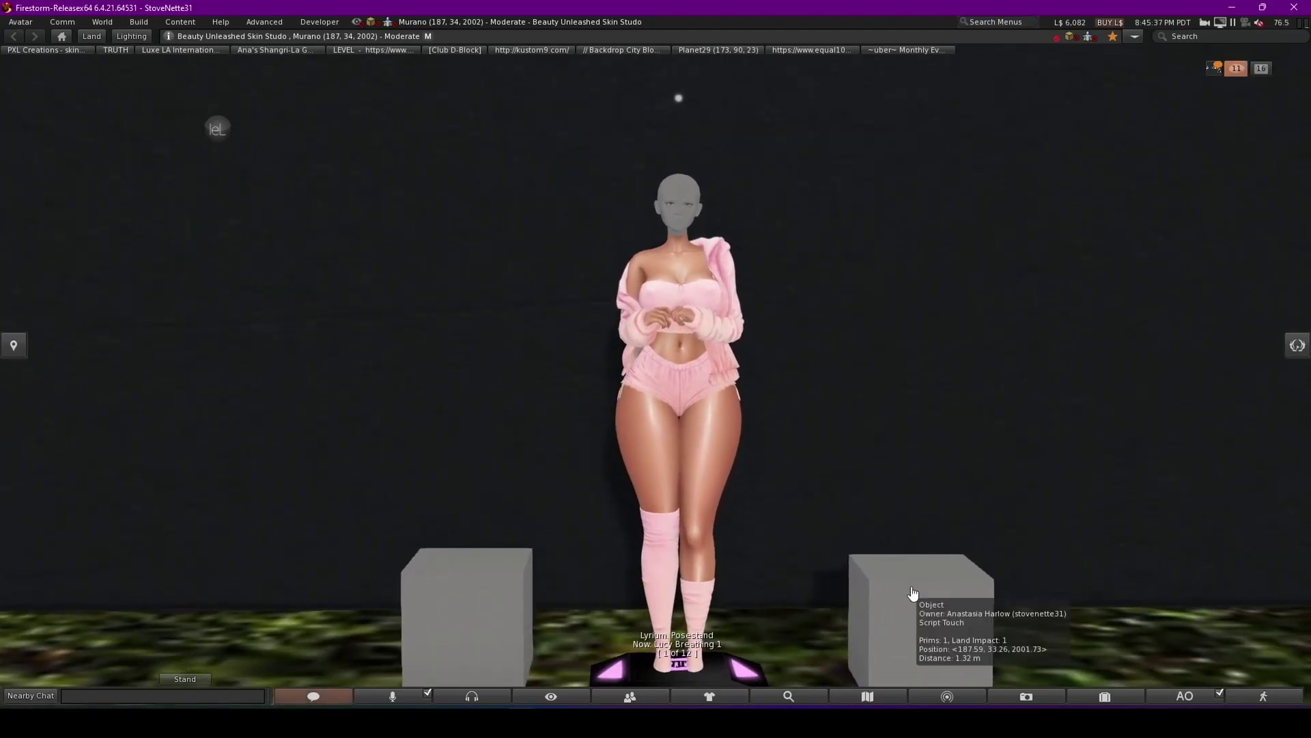
pyautogui.moveTo(894, 601); pyautogui.dragTo(706, 377)
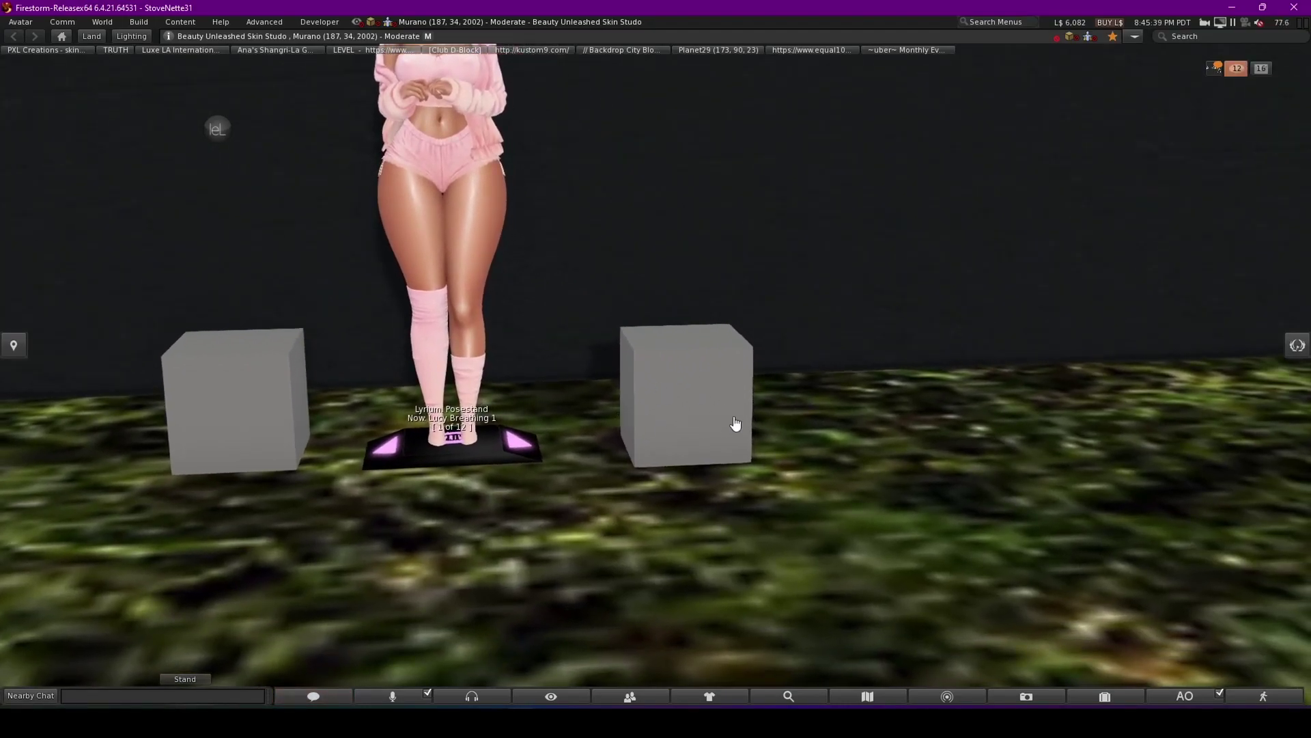
pyautogui.rightClick(721, 436)
pyautogui.click(748, 457)
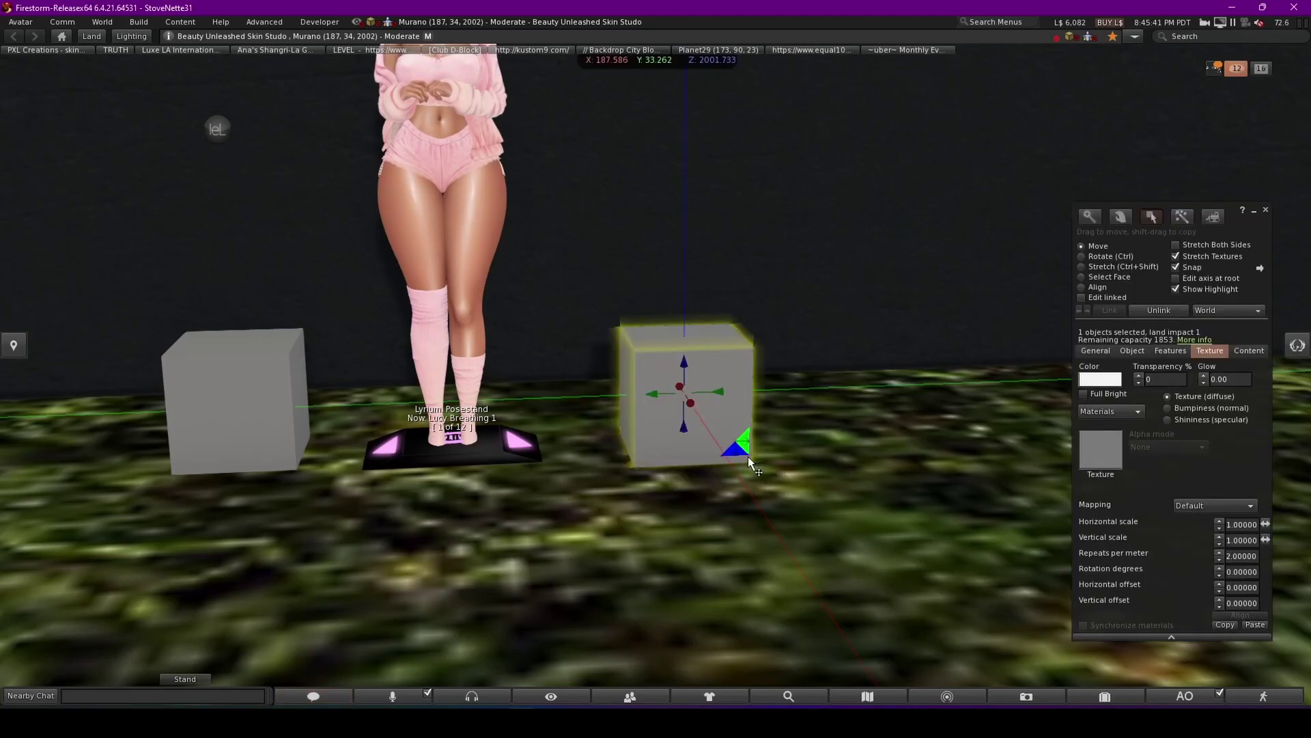
# Step: Locate the / LTA / lel EvoX 1.3.3 script in the inventory's Creator Kit LeLUTKA 3.1 folder under Beauty Unleashed
pyautogui.click(1105, 691)
pyautogui.doubleClick(966, 320)
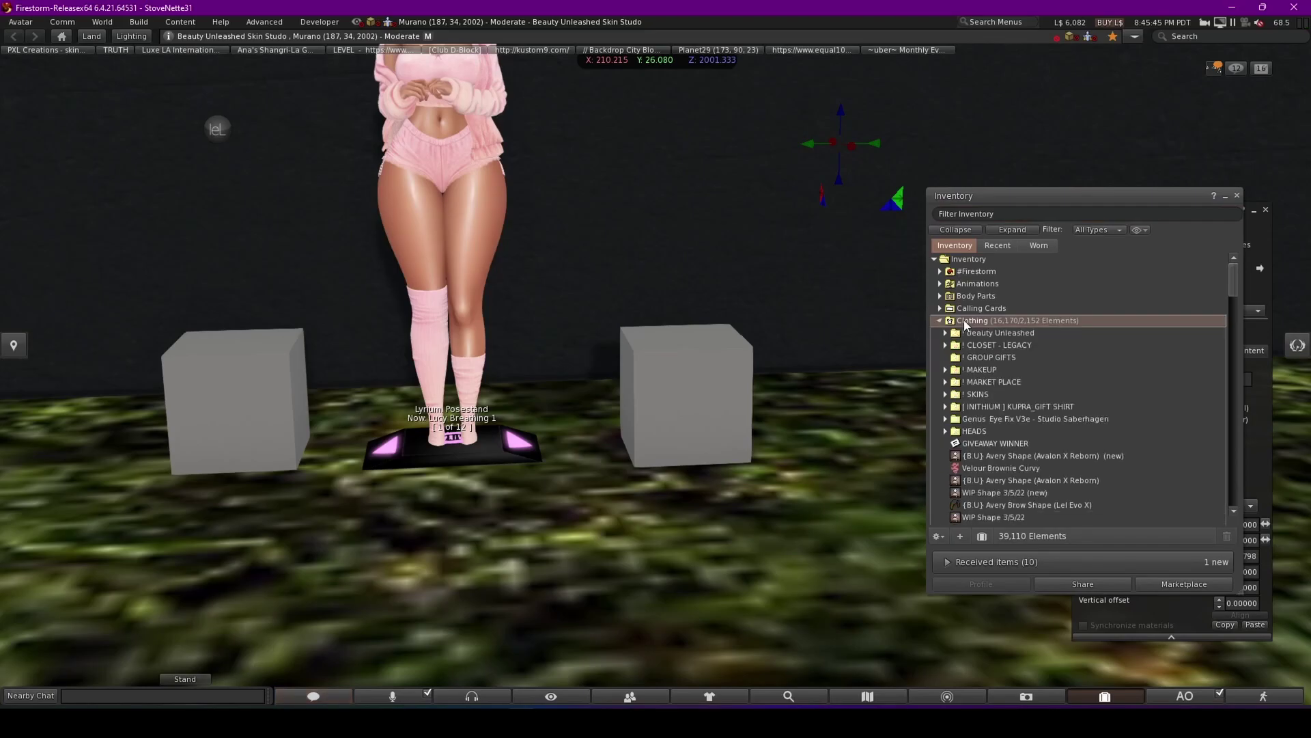
pyautogui.doubleClick(984, 333)
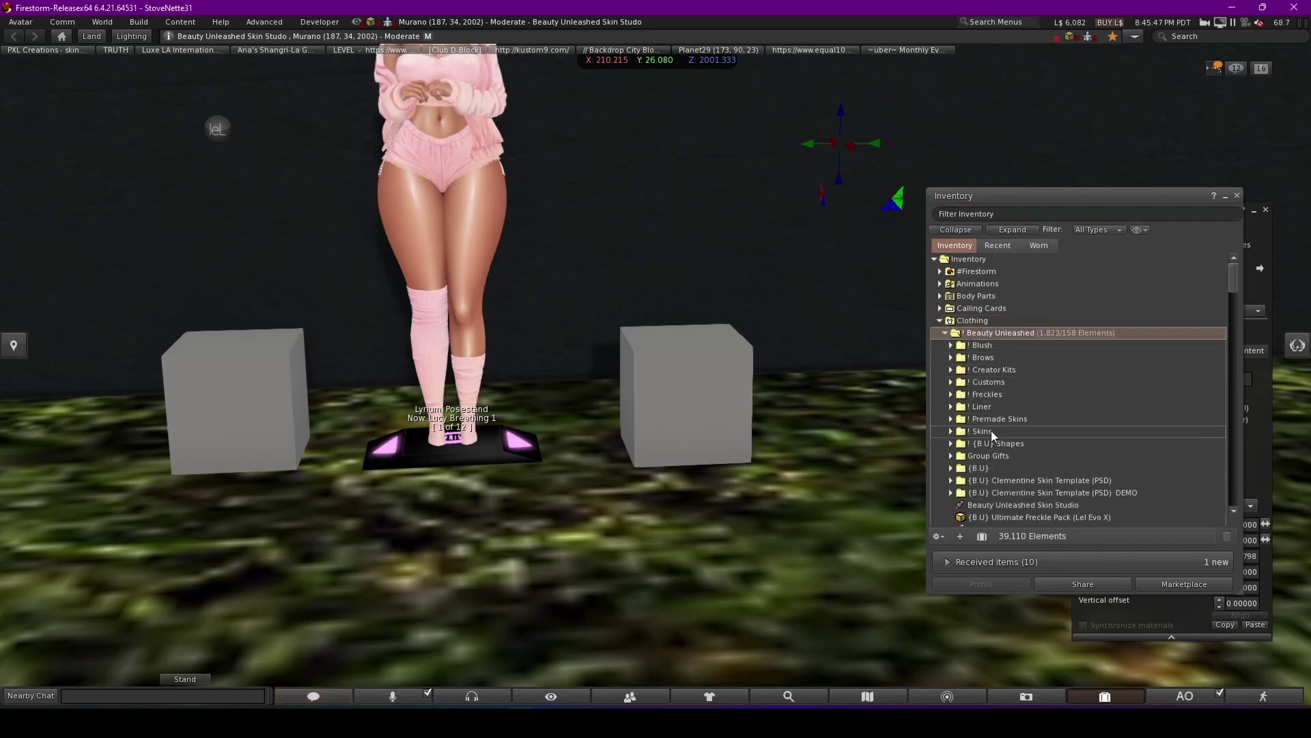
pyautogui.doubleClick(1029, 369)
pyautogui.doubleClick(1027, 384)
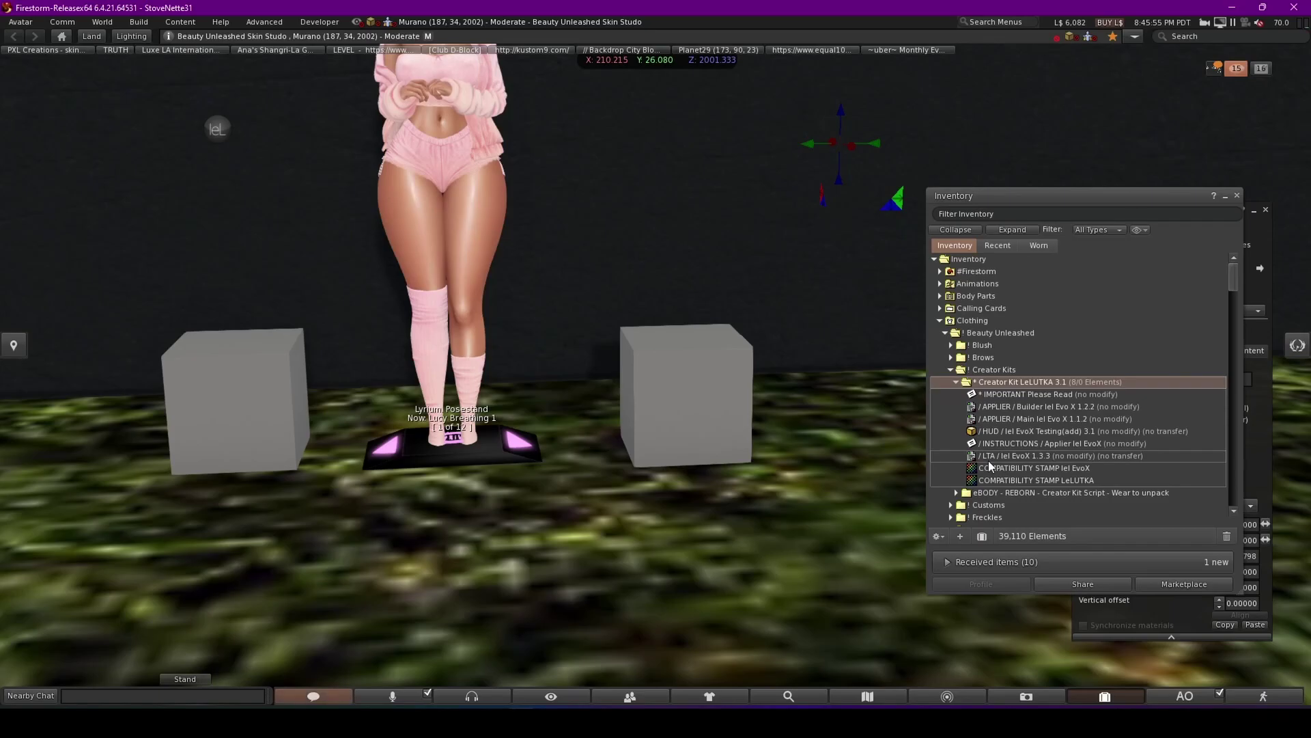
pyautogui.moveTo(993, 459)
pyautogui.mouseDown()
pyautogui.moveTo(619, 417)
pyautogui.moveTo(933, 439)
pyautogui.moveTo(991, 461)
pyautogui.mouseUp()
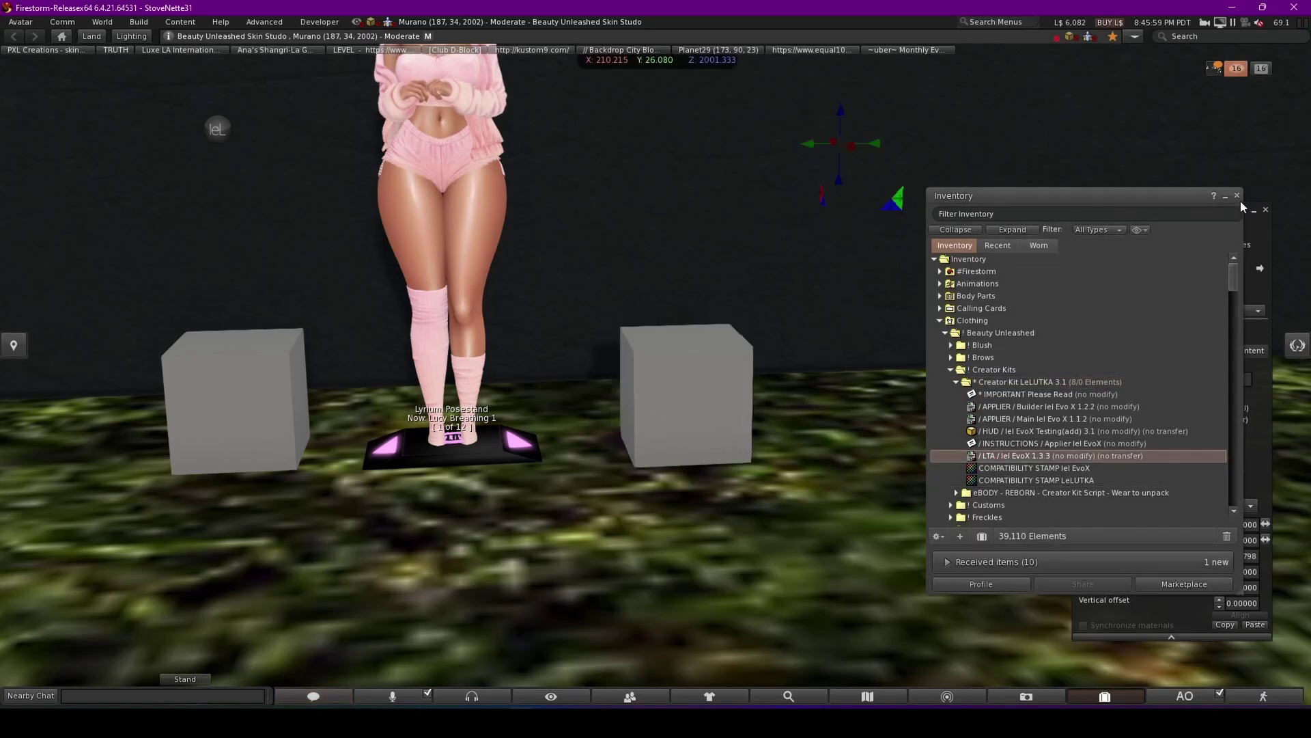
# Step: Close the inventory and check the cube's contents for the LTA script
pyautogui.click(1236, 195)
pyautogui.click(673, 408)
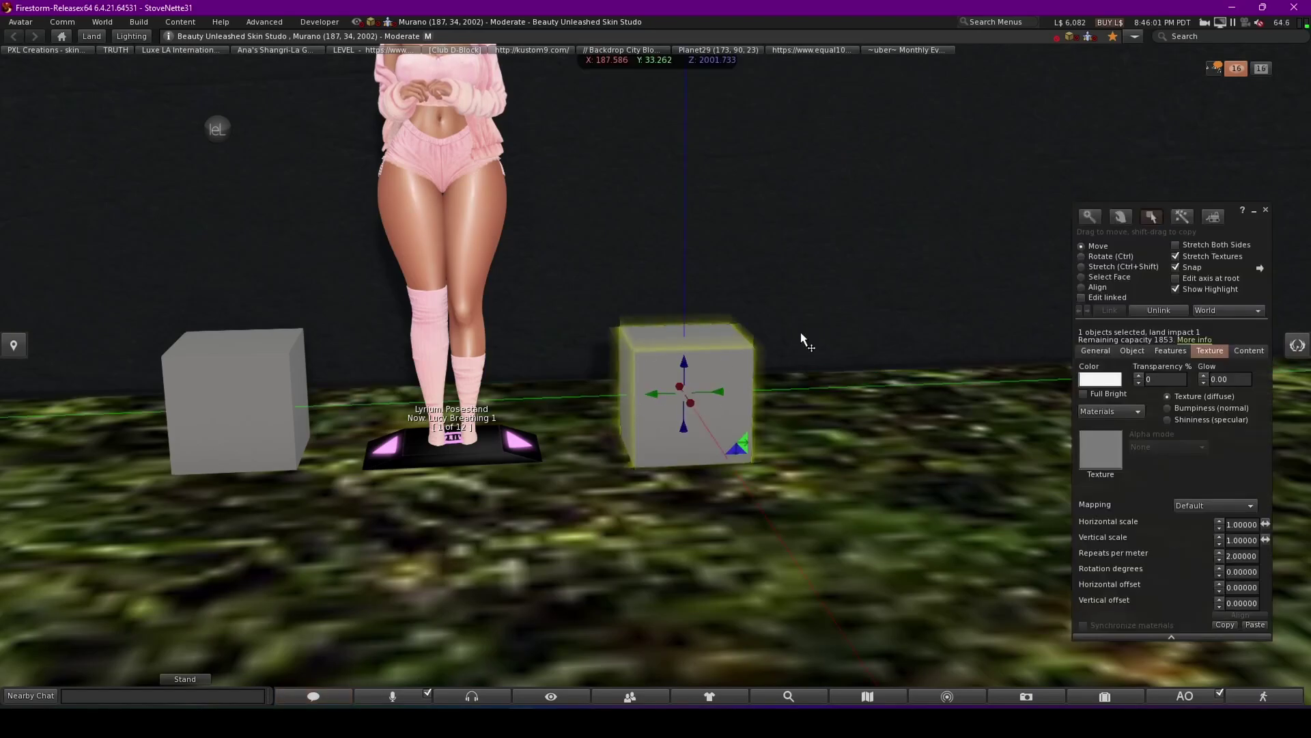
pyautogui.click(1248, 351)
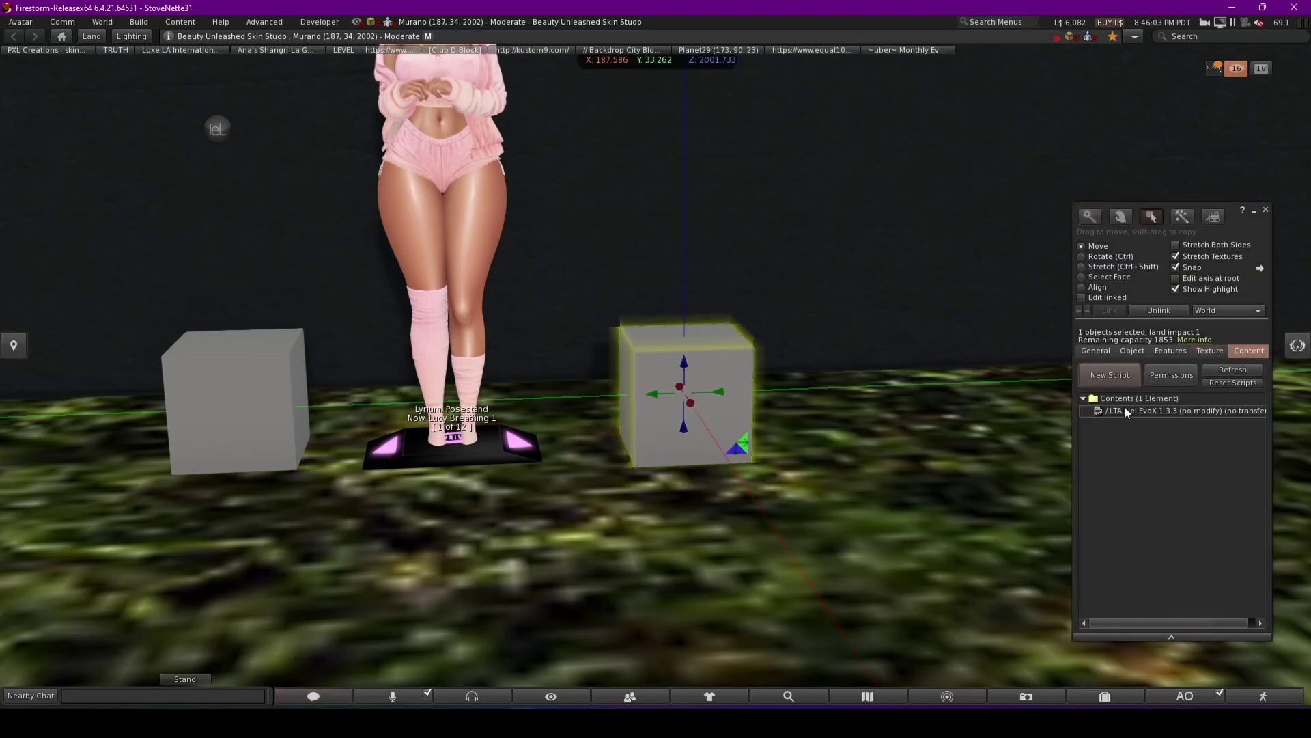
# Step: Apply the local image Face - Base Color2 from Pictures as the cube's diffuse texture and finish editing
pyautogui.click(1211, 352)
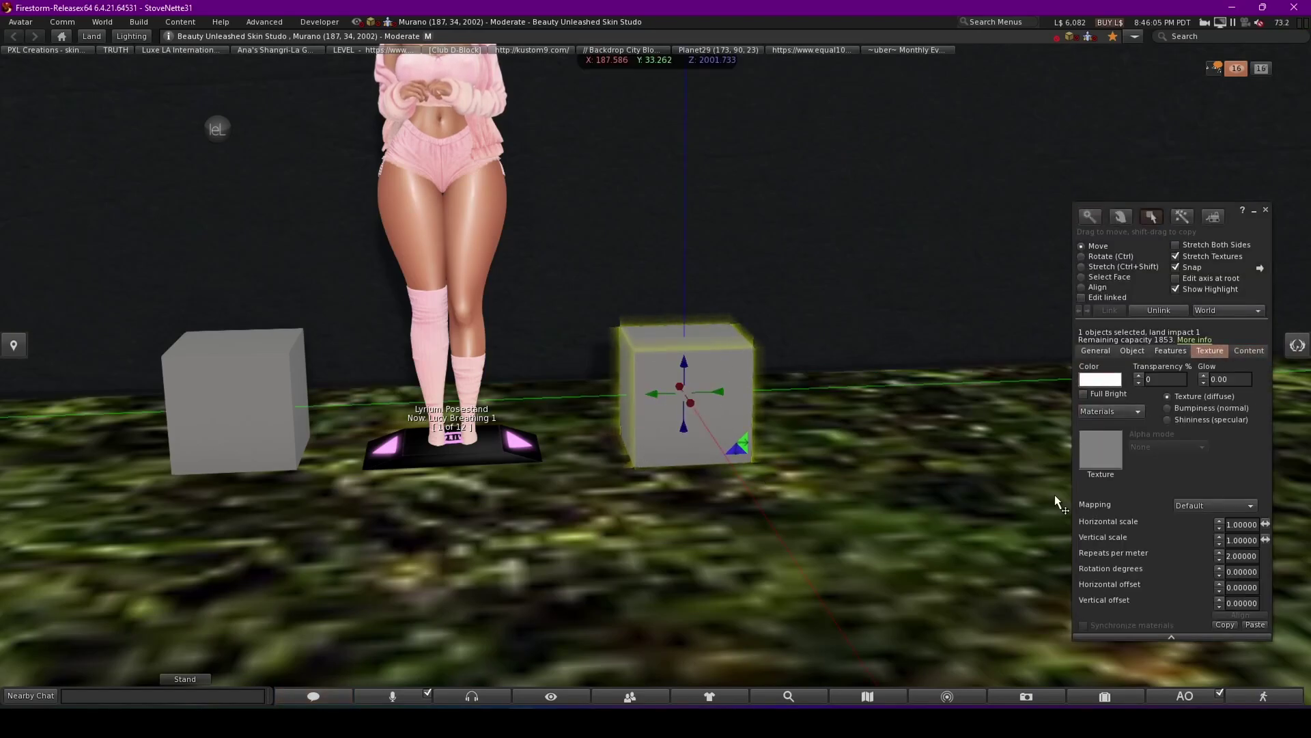
pyautogui.click(1121, 458)
pyautogui.click(850, 338)
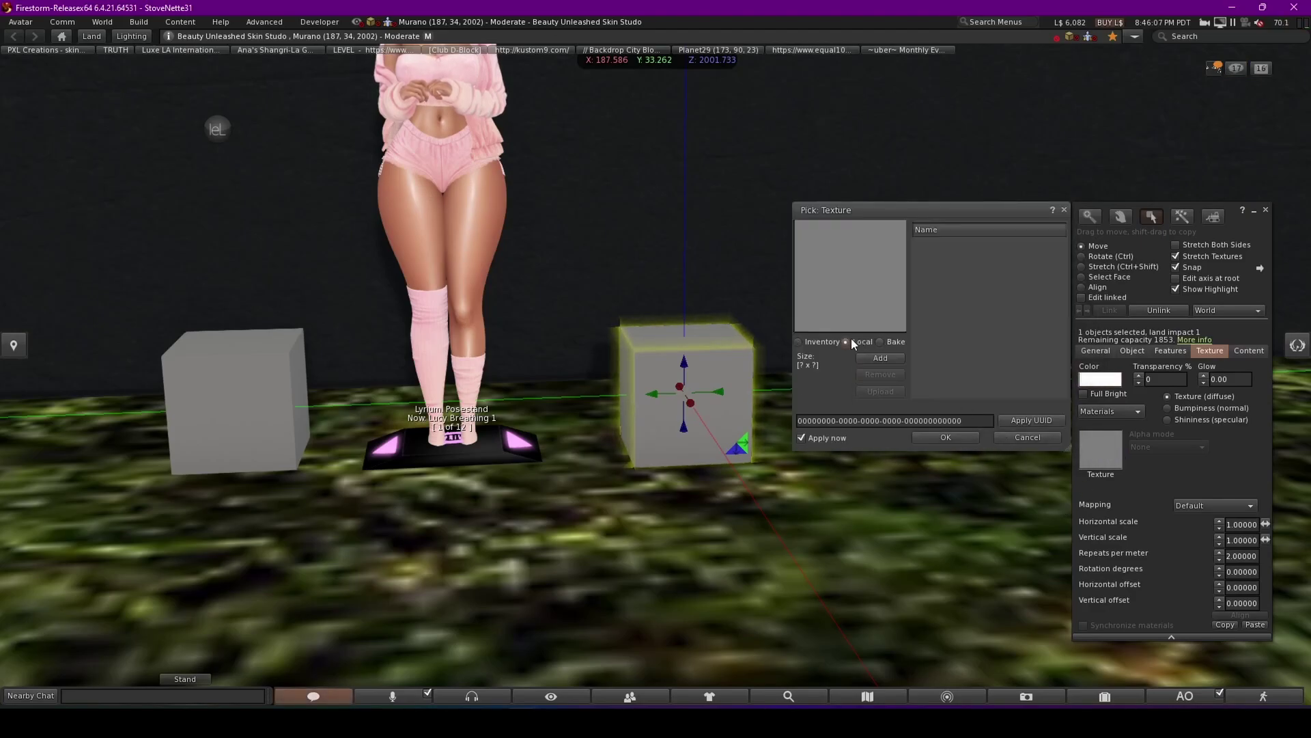
pyautogui.click(896, 357)
pyautogui.scroll(-5, 752, 248)
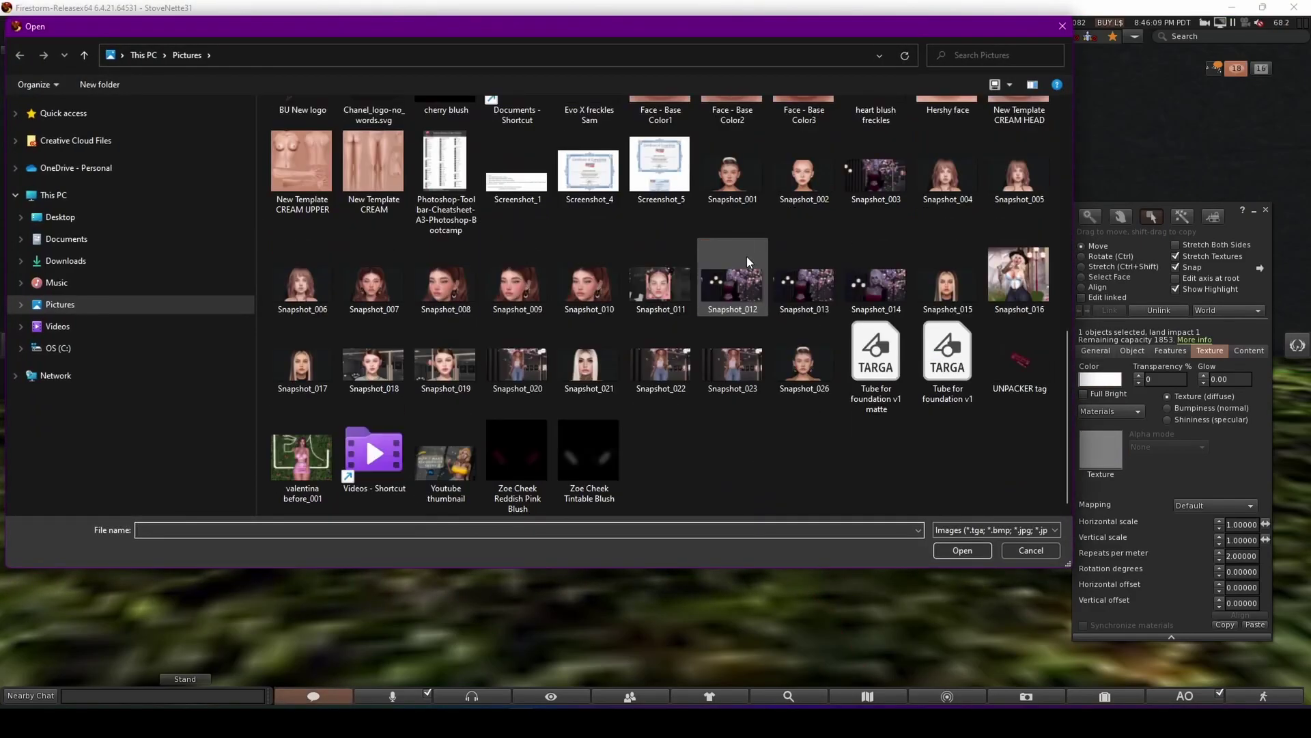
pyautogui.scroll(5, 666, 234)
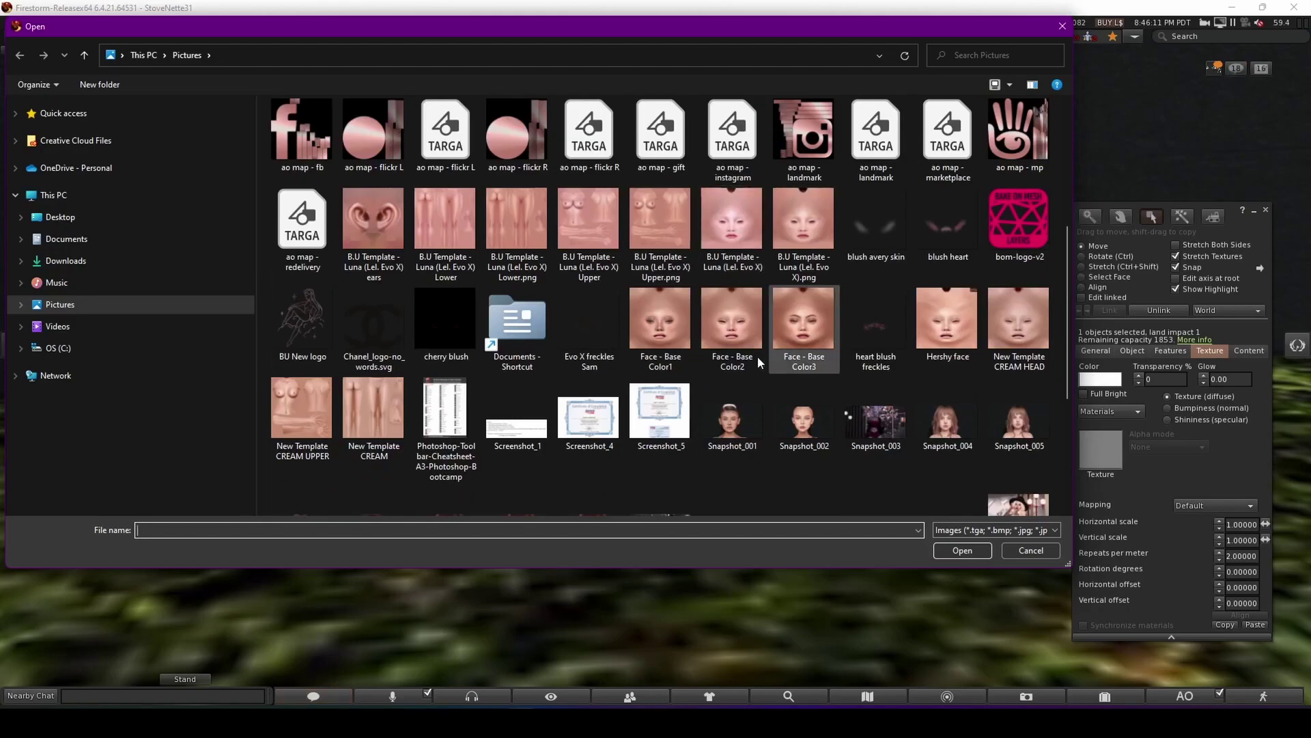
pyautogui.doubleClick(735, 342)
pyautogui.click(980, 243)
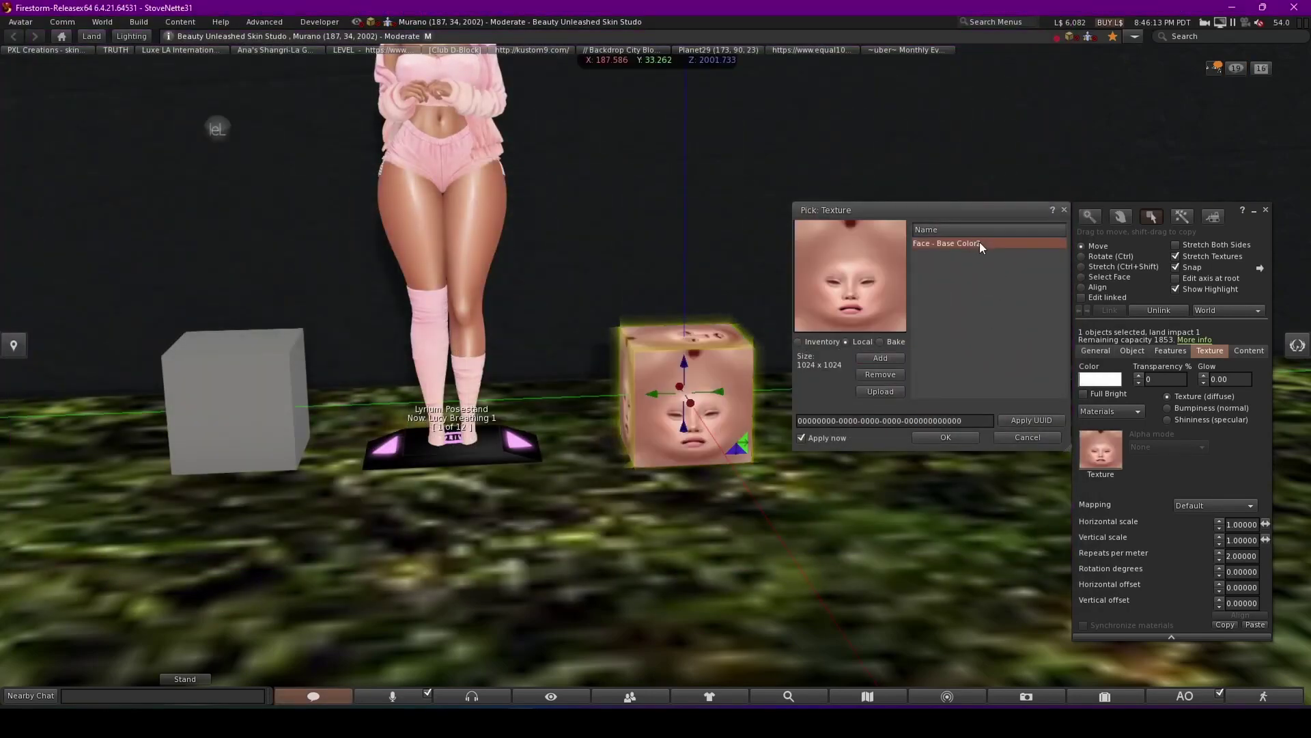
pyautogui.click(946, 440)
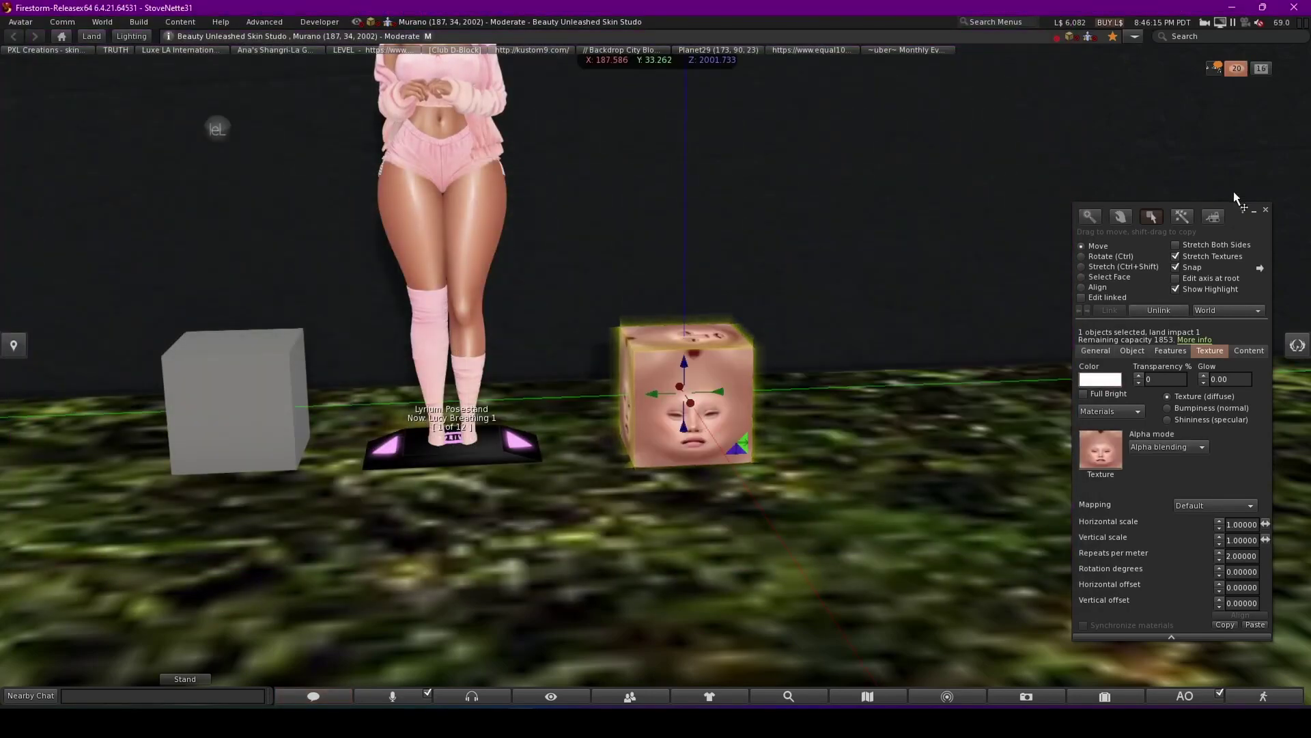
pyautogui.click(1265, 209)
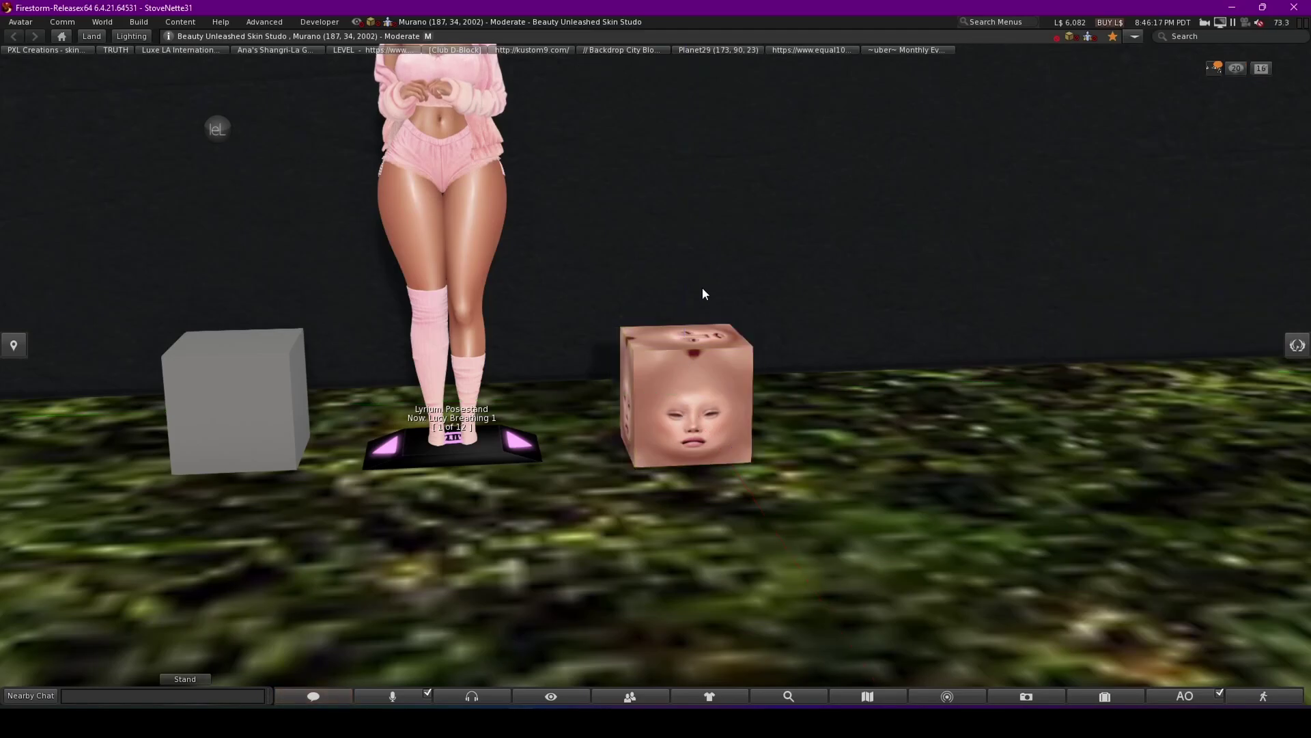
# Step: Use the textured cube to apply the face texture to the avatar head's HD Skin layer
pyautogui.click(700, 362)
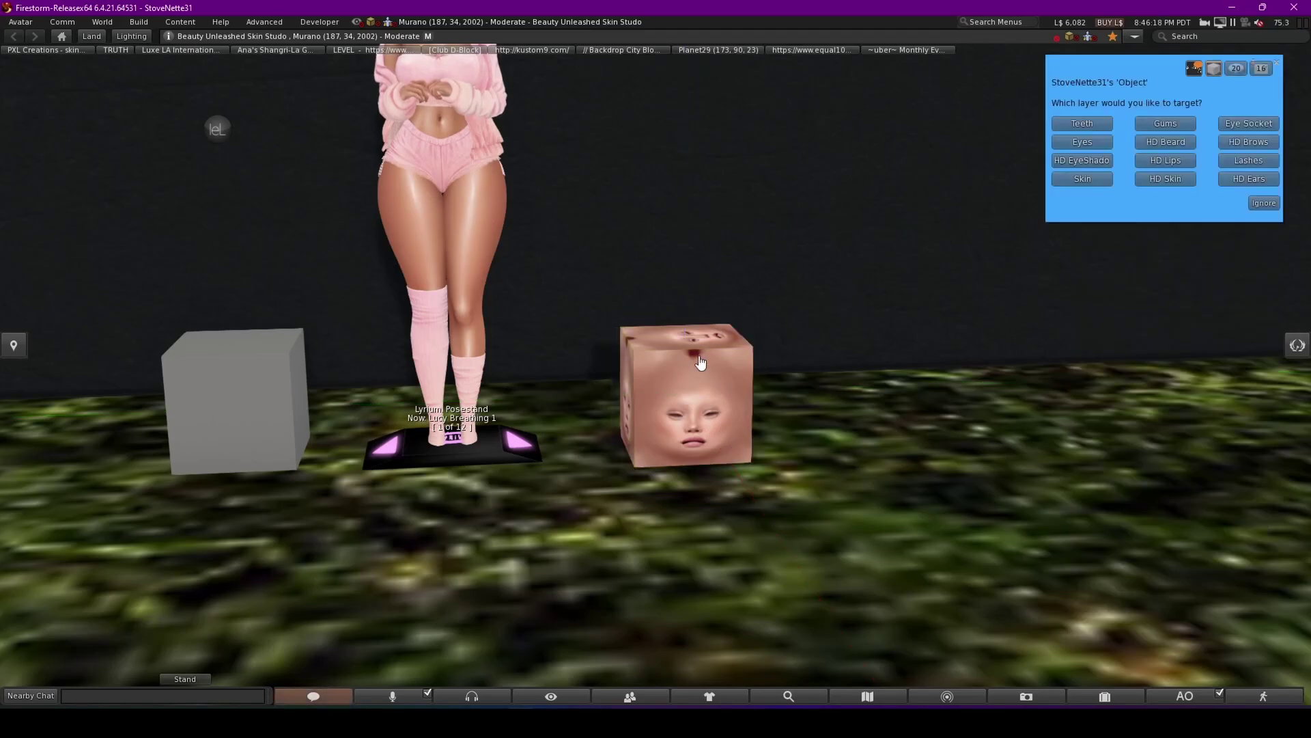
pyautogui.click(1172, 180)
pyautogui.click(1082, 155)
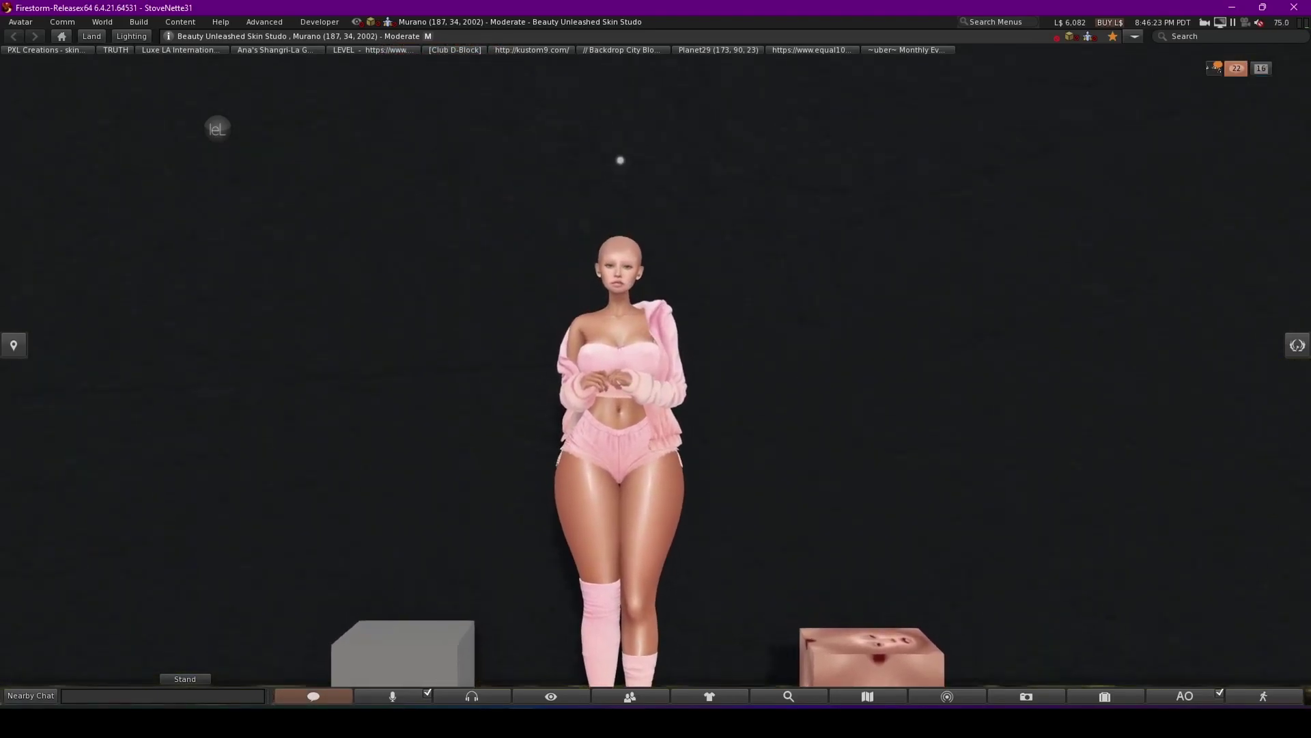
# Step: Examine the new skin on the avatar's head up close from the front and side, from forehead to neck
pyautogui.moveTo(642, 355)
pyautogui.mouseDown()
pyautogui.moveTo(649, 342)
pyautogui.moveTo(654, 364)
pyautogui.mouseUp()
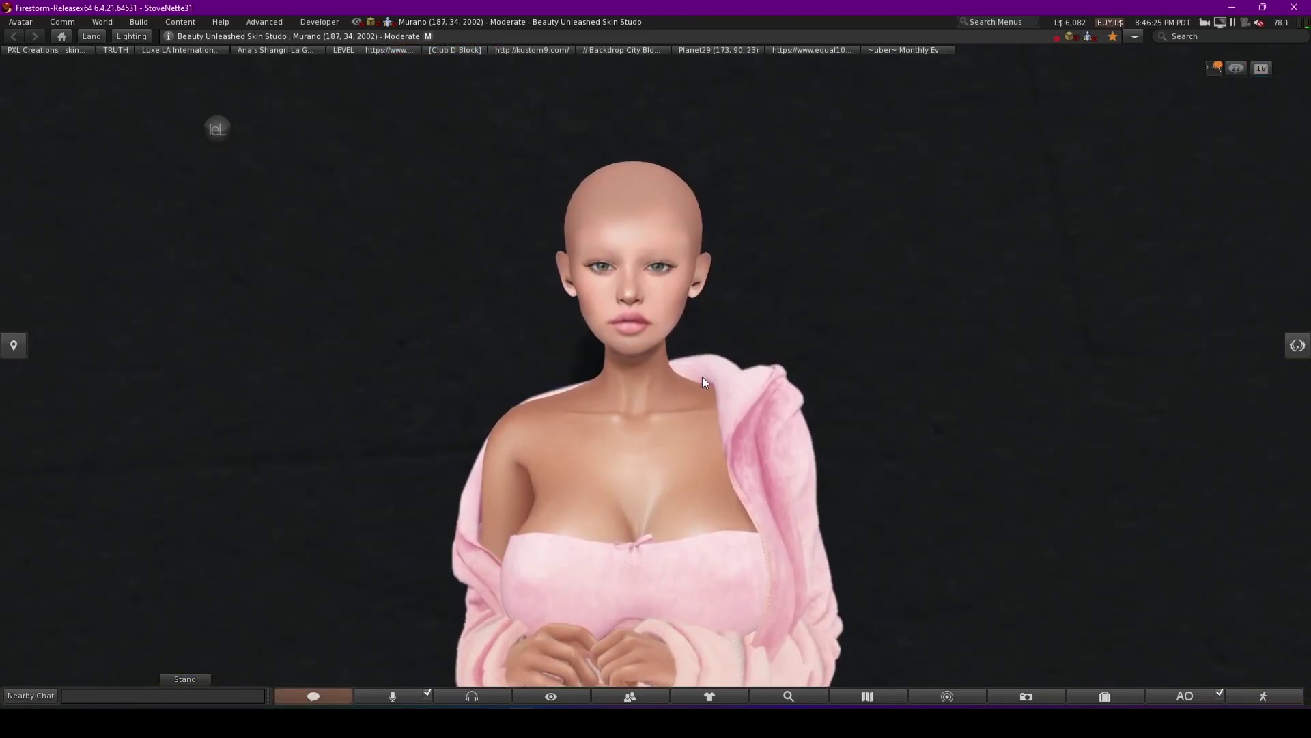
pyautogui.scroll(5, 703, 376)
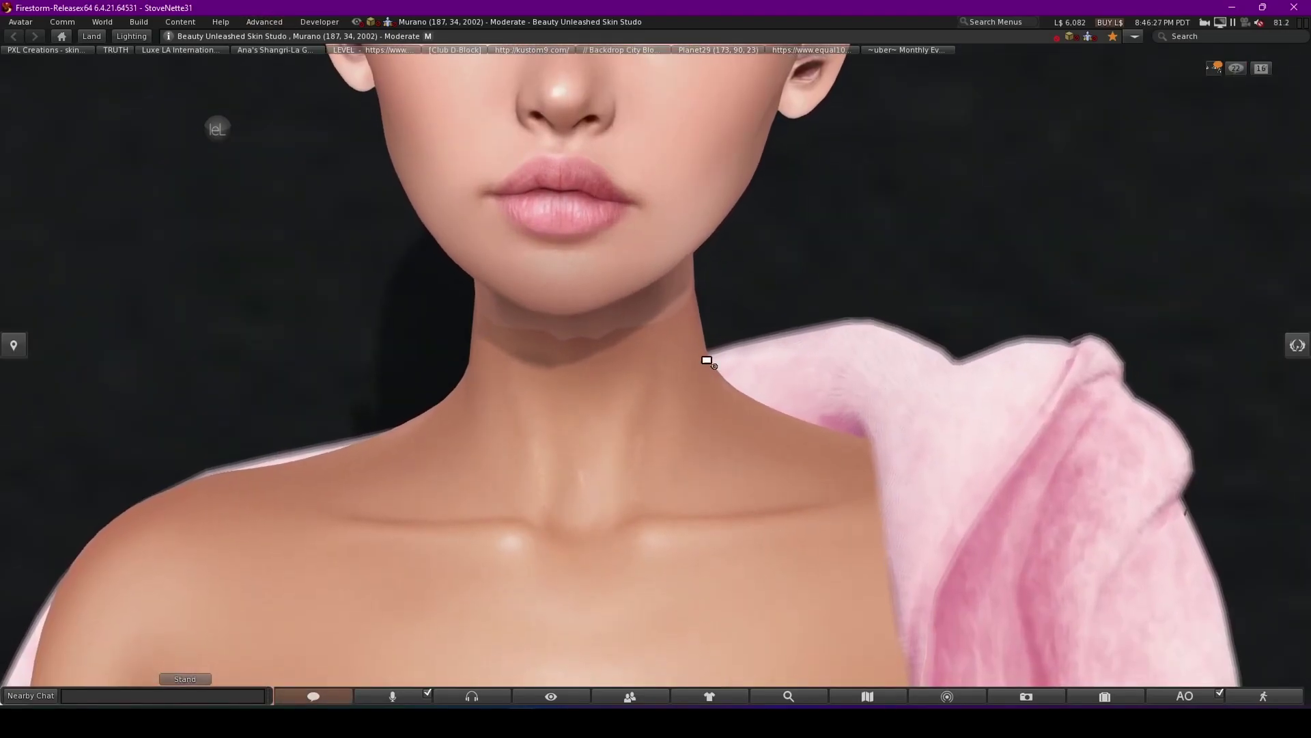
pyautogui.moveTo(512, 115); pyautogui.dragTo(557, 379)
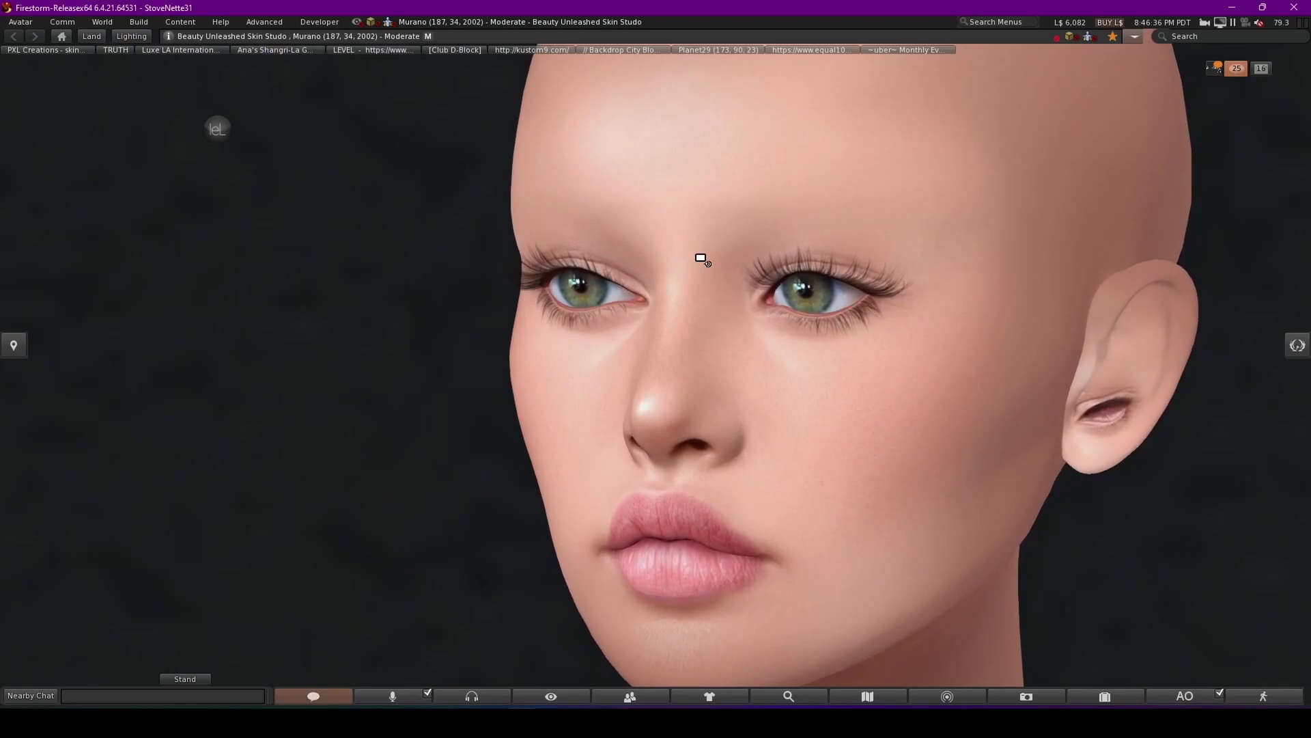
pyautogui.moveTo(703, 258); pyautogui.dragTo(769, 226)
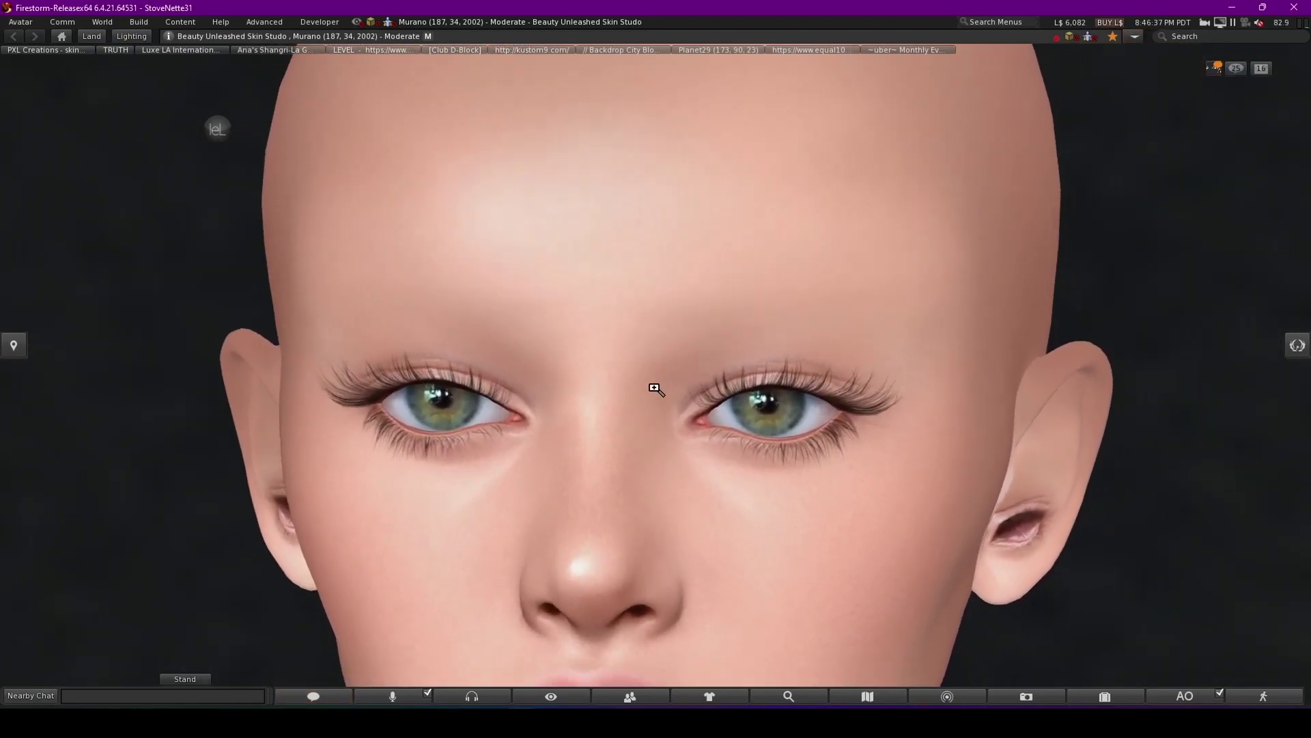
pyautogui.moveTo(654, 471); pyautogui.dragTo(707, 509)
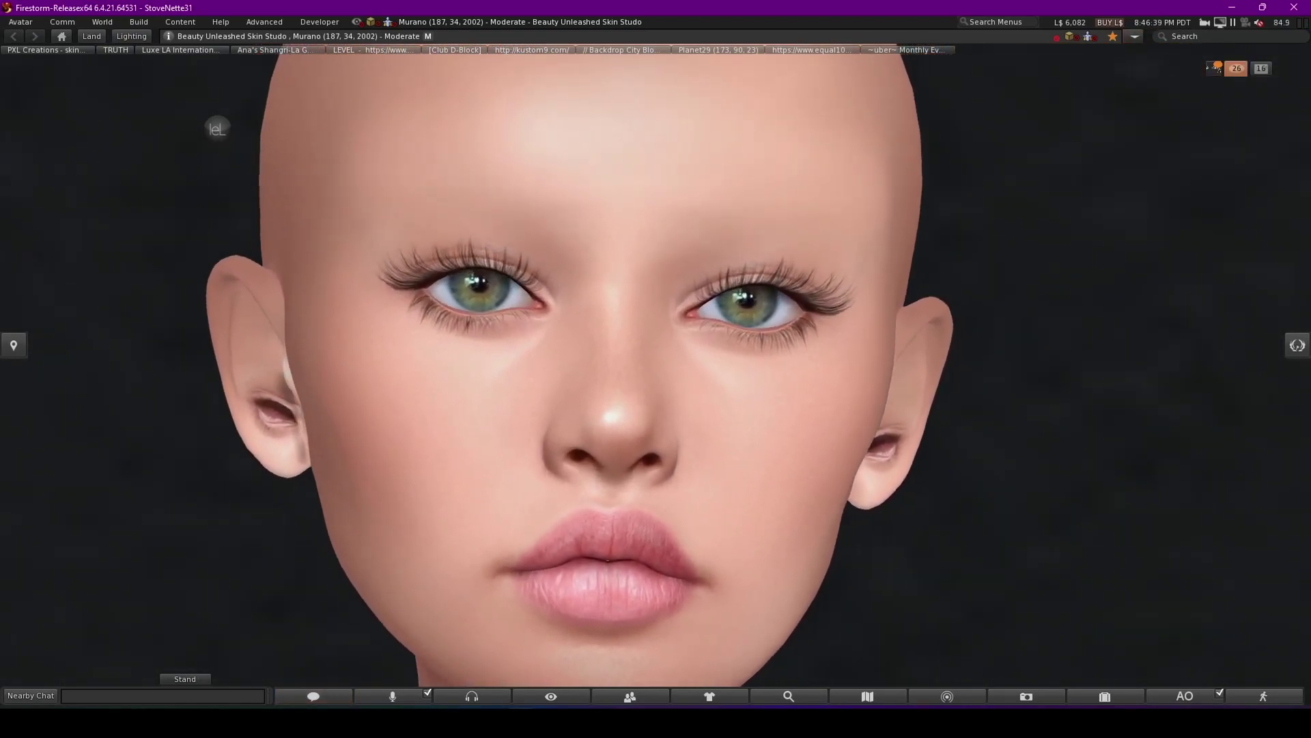